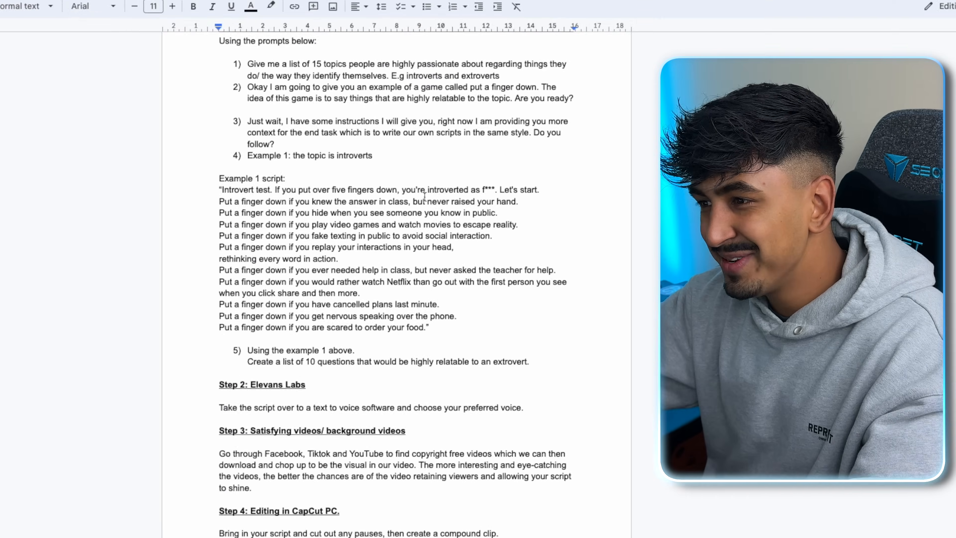
Step: Review Step 1 of the tutorial document and highlight the first prompt asking for a list of 15 topics
{"action": "scroll", "coordinate": [337, 238], "scroll_direction": "up", "scroll_amount": 2}
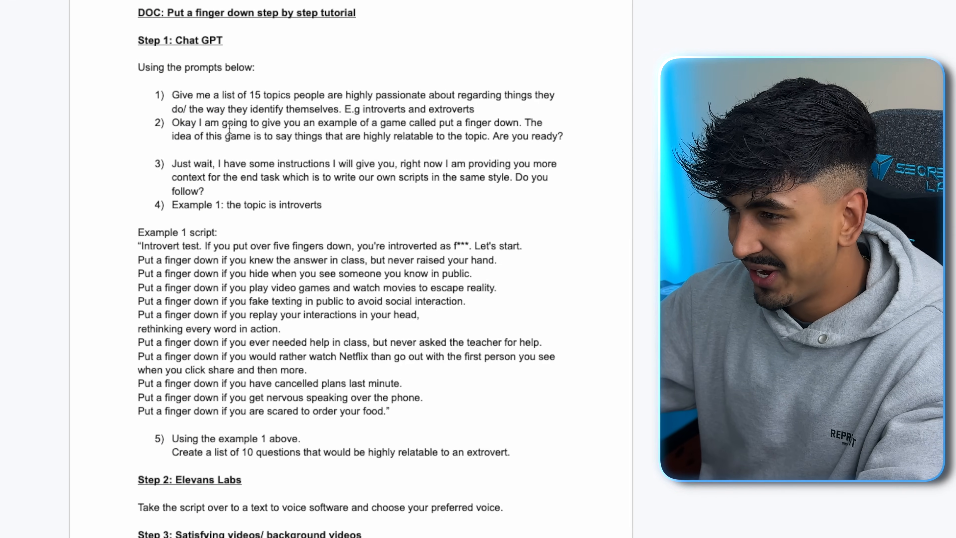
{"action": "left_click_drag", "start_coordinate": [169, 94], "coordinate": [476, 110]}
{"action": "scroll", "coordinate": [307, 94], "scroll_direction": "down", "scroll_amount": 1}
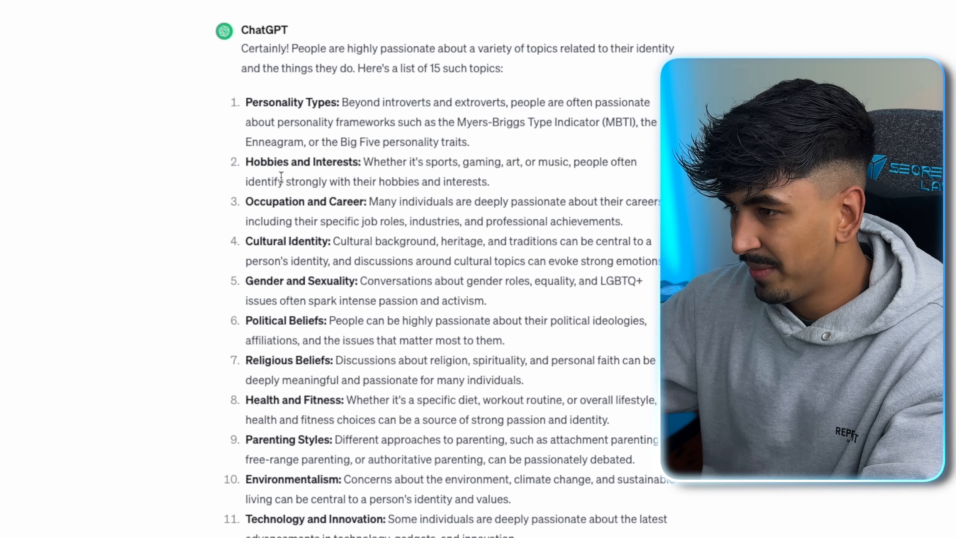
Step: Look through the 15 topics in the ChatGPT conversation and highlight the prompt introducing the put a finger down game
{"action": "scroll", "coordinate": [238, 80], "scroll_direction": "down", "scroll_amount": 3}
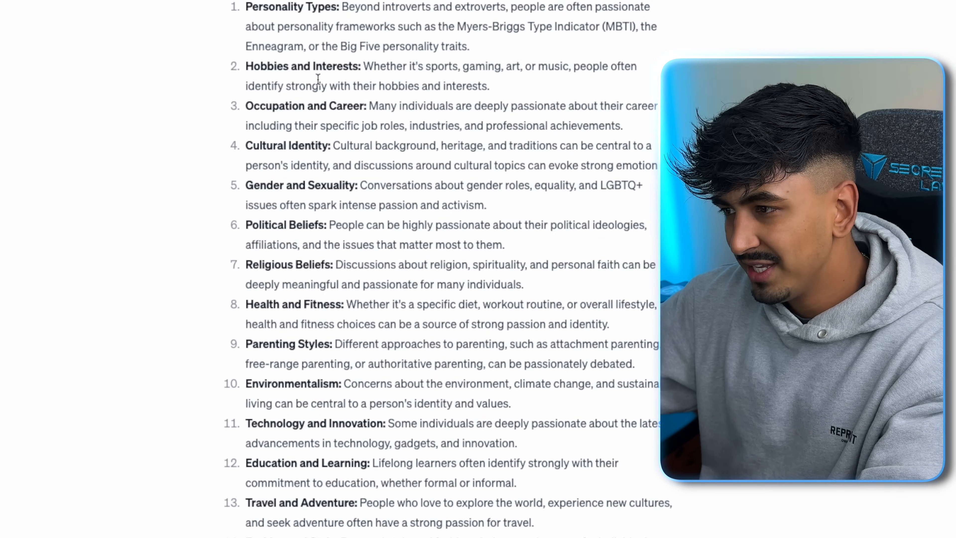
{"action": "scroll", "coordinate": [296, 201], "scroll_direction": "down", "scroll_amount": 2}
{"action": "scroll", "coordinate": [298, 200], "scroll_direction": "down", "scroll_amount": 10}
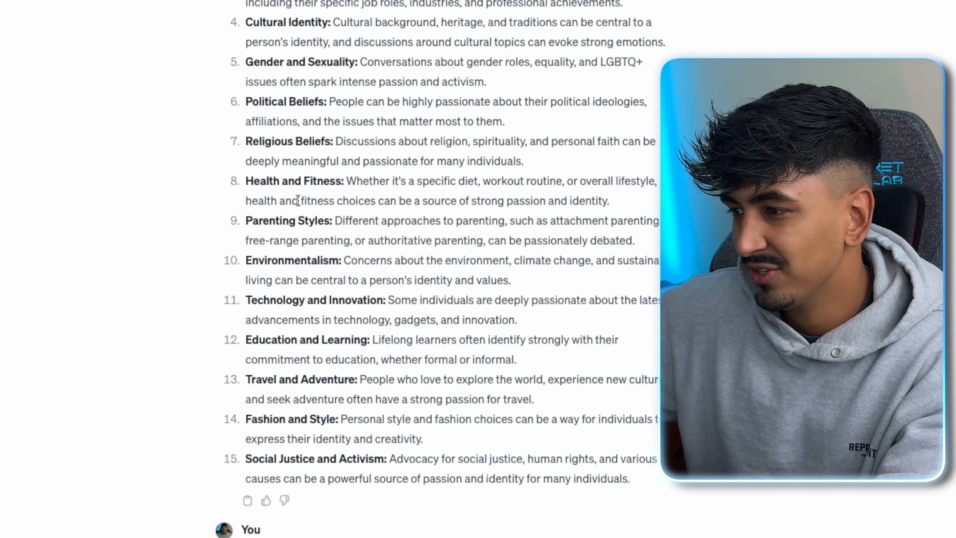
{"action": "left_click_drag", "start_coordinate": [247, 175], "coordinate": [628, 184]}
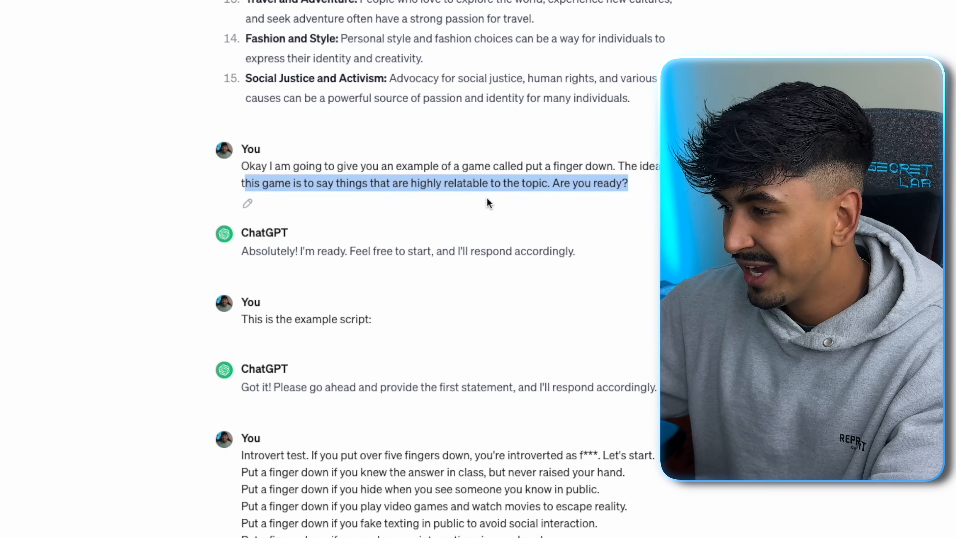
{"action": "left_click", "coordinate": [202, 85]}
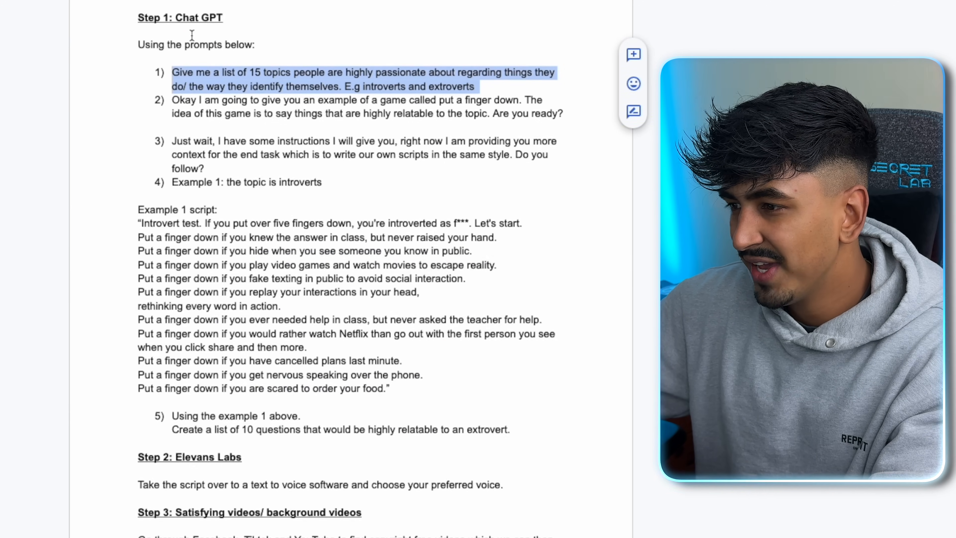
Step: Read prompts 2 and 3 and the Example 1 script in the tutorial document, highlighting each passage
{"action": "scroll", "coordinate": [192, 35], "scroll_direction": "down", "scroll_amount": 2}
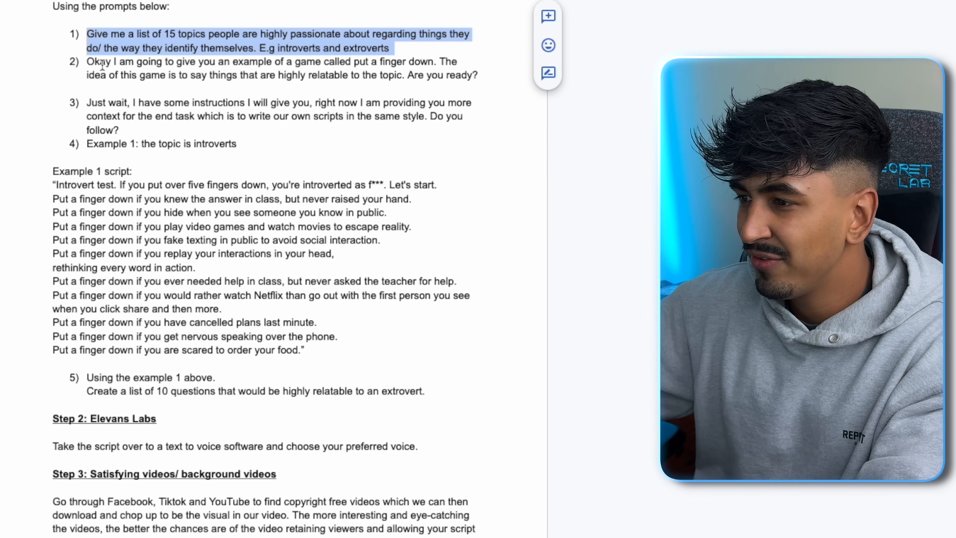
{"action": "left_click_drag", "start_coordinate": [84, 63], "coordinate": [277, 133]}
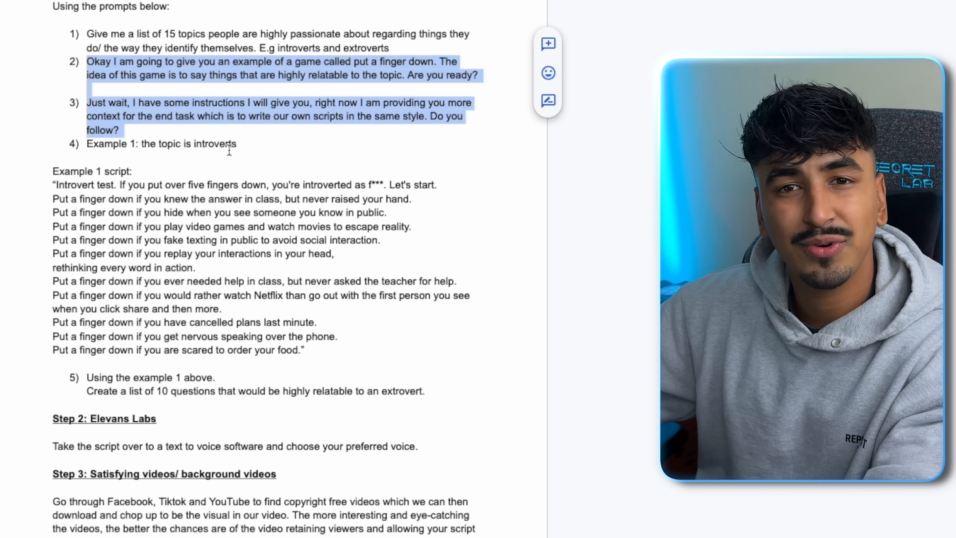
{"action": "scroll", "coordinate": [229, 149], "scroll_direction": "down", "scroll_amount": 1}
{"action": "left_click_drag", "start_coordinate": [39, 140], "coordinate": [330, 328]}
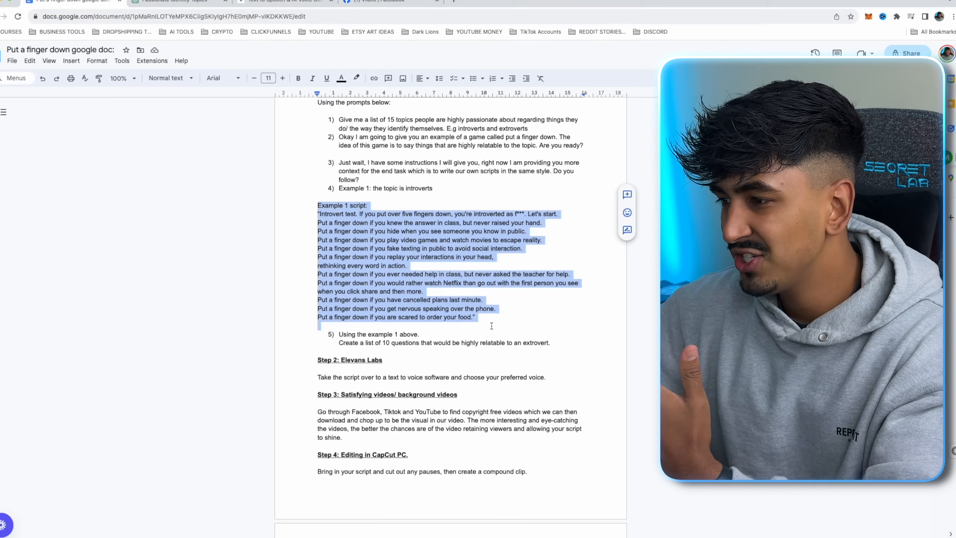
Step: Examine the game introduction and example script exchange in the ChatGPT conversation, highlighting the prompt and ChatGPT's request for the first statement
{"action": "scroll", "coordinate": [419, 274], "scroll_direction": "down", "scroll_amount": 2}
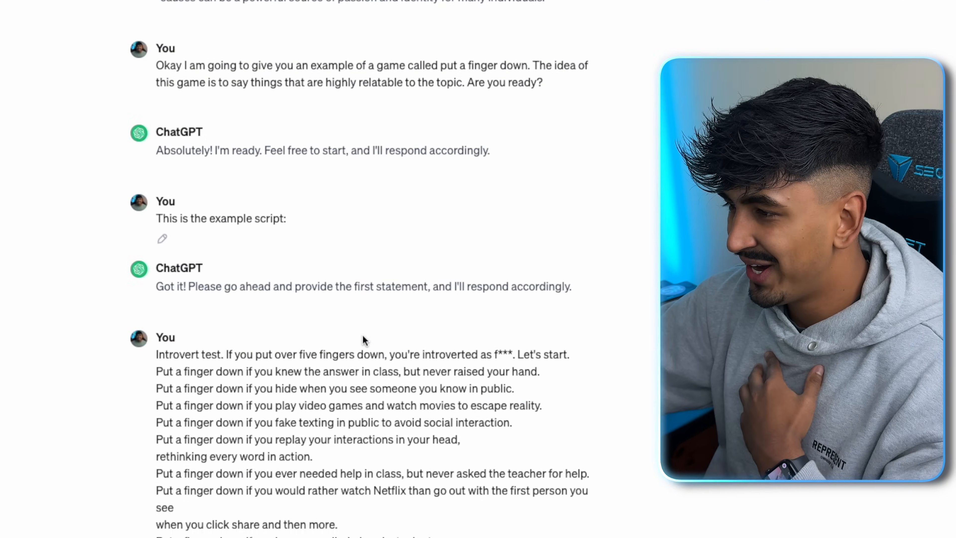
{"action": "scroll", "coordinate": [315, 305], "scroll_direction": "up", "scroll_amount": 1}
{"action": "scroll", "coordinate": [181, 121], "scroll_direction": "down", "scroll_amount": 2}
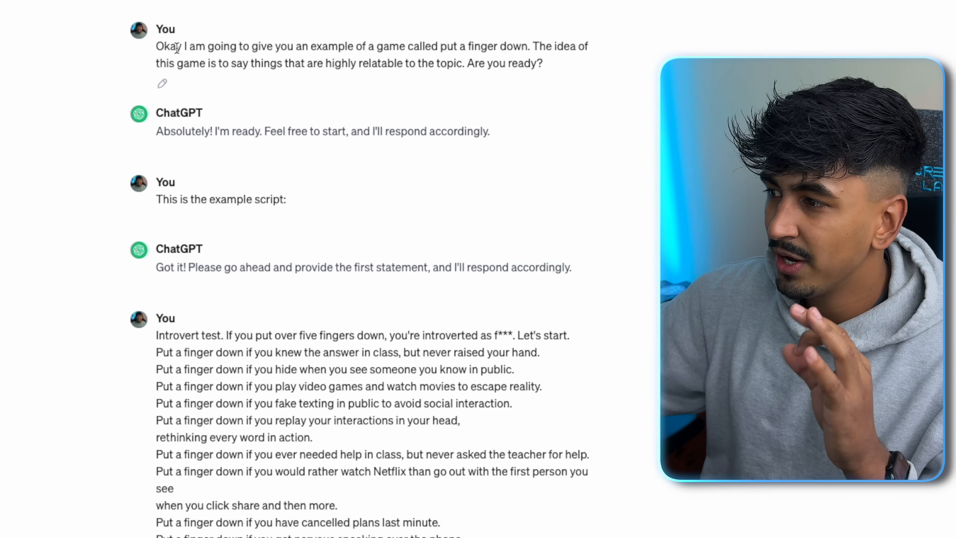
{"action": "left_click_drag", "start_coordinate": [177, 48], "coordinate": [473, 78]}
{"action": "left_click", "coordinate": [516, 74]}
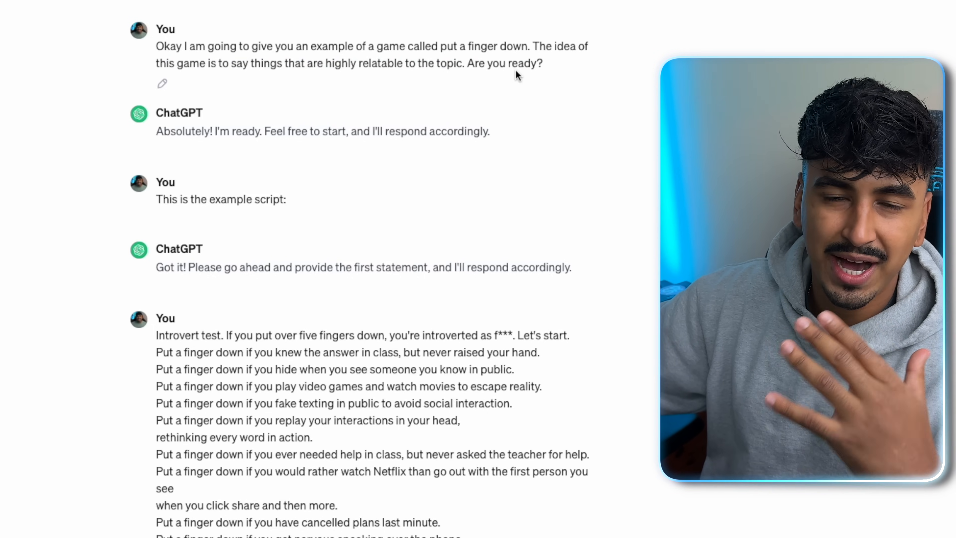
{"action": "scroll", "coordinate": [492, 96], "scroll_direction": "down", "scroll_amount": 2}
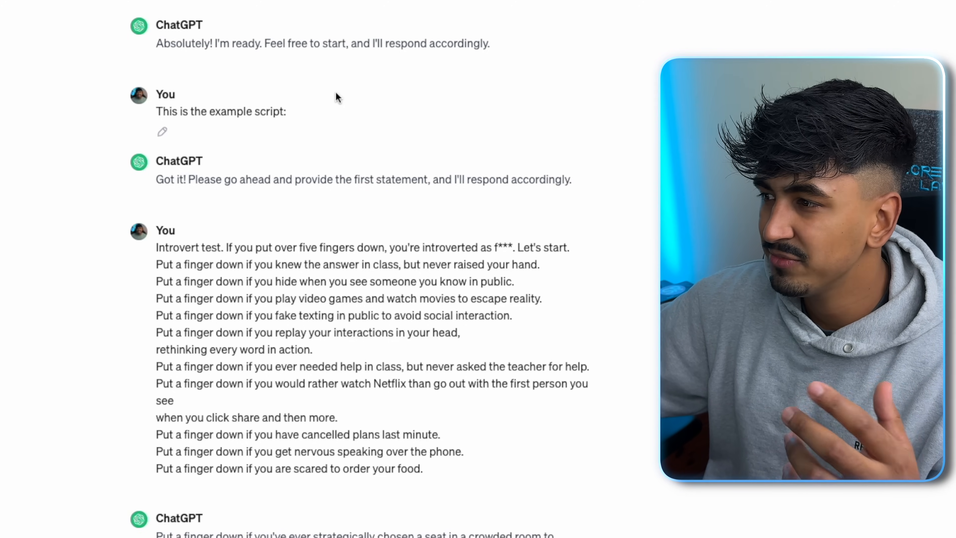
{"action": "scroll", "coordinate": [362, 263], "scroll_direction": "up", "scroll_amount": 1}
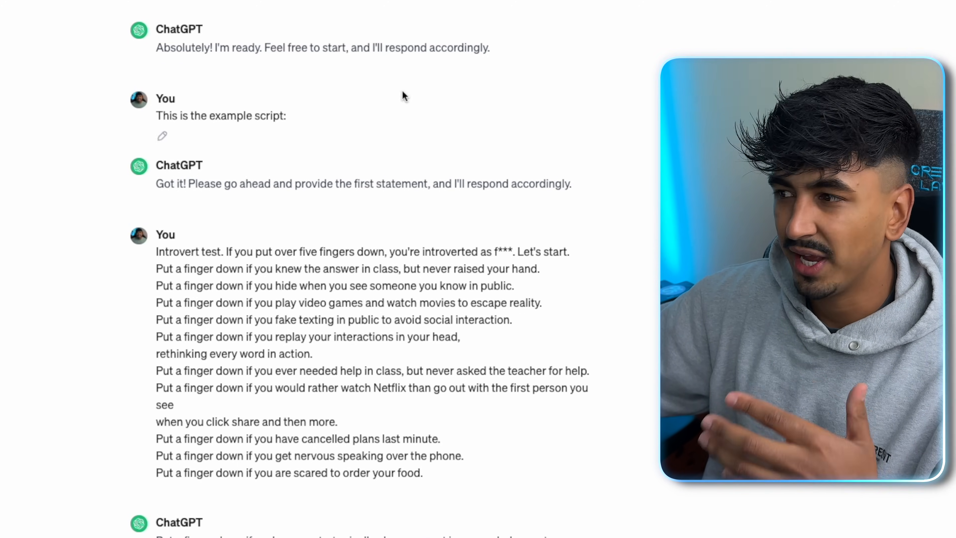
{"action": "scroll", "coordinate": [403, 97], "scroll_direction": "down", "scroll_amount": 4}
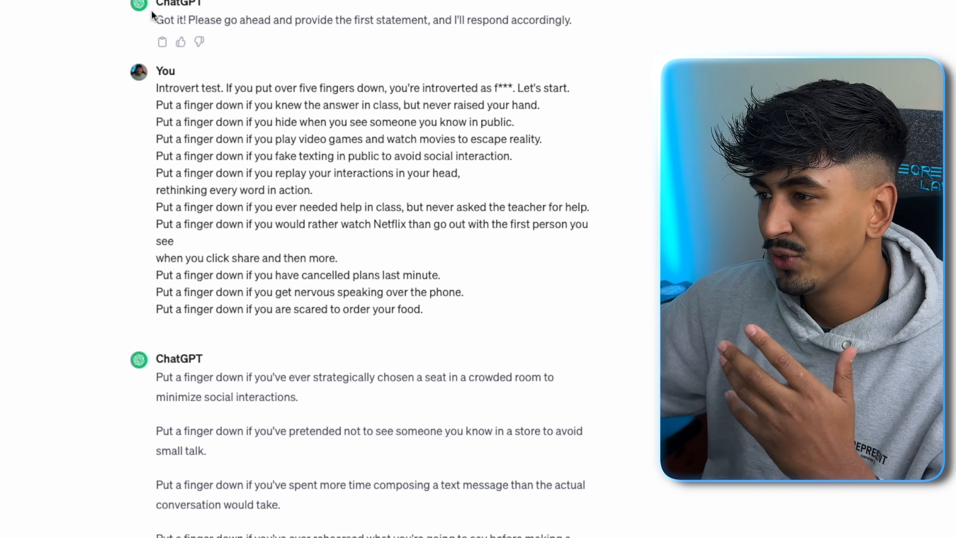
{"action": "left_click_drag", "start_coordinate": [152, 13], "coordinate": [579, 38]}
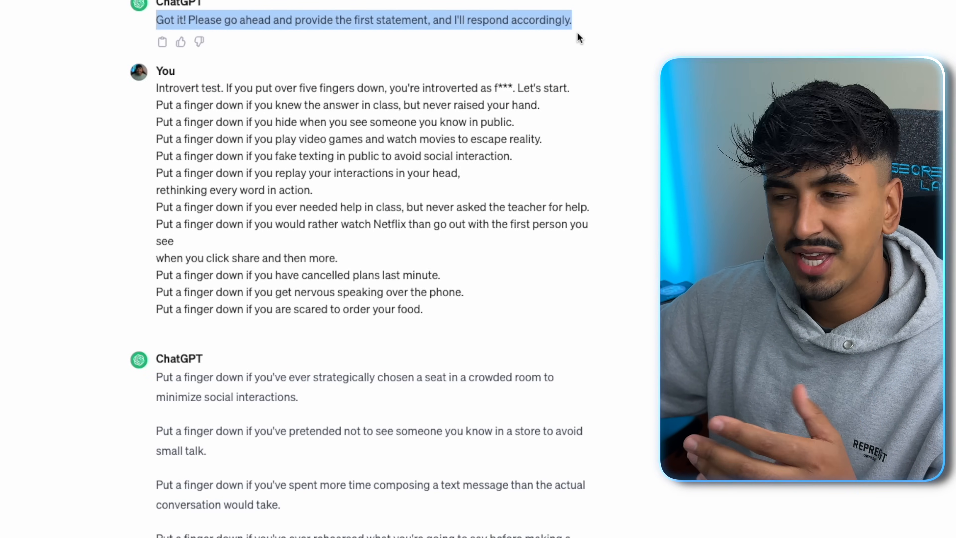
{"action": "left_click", "coordinate": [540, 67]}
{"action": "scroll", "coordinate": [541, 67], "scroll_direction": "down", "scroll_amount": 1}
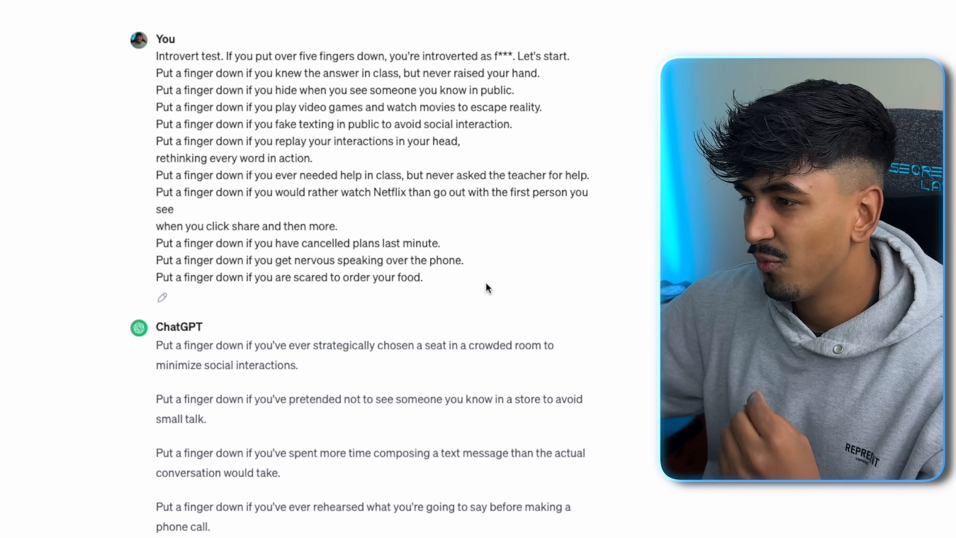
{"action": "scroll", "coordinate": [461, 271], "scroll_direction": "down", "scroll_amount": 1}
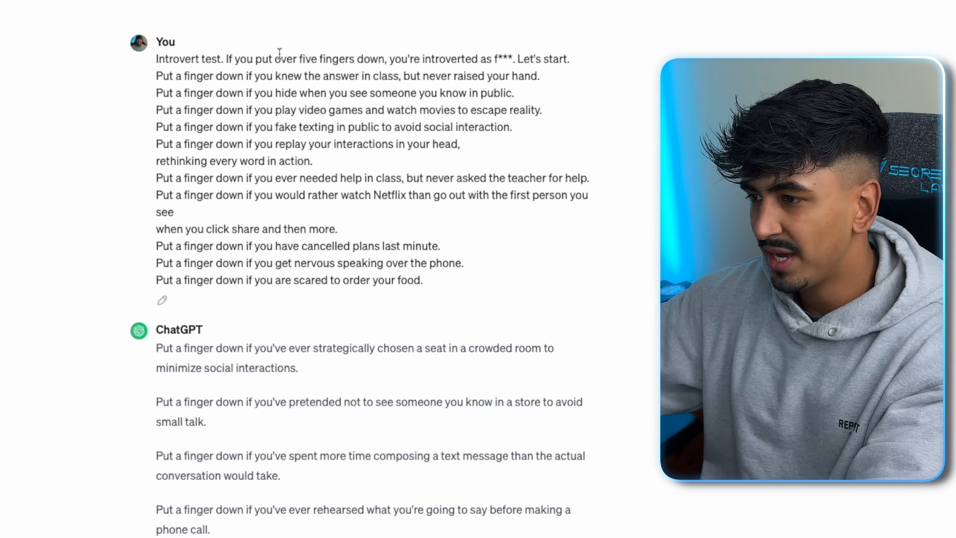
Step: Compare the introvert example script with ChatGPT's reply below it, highlighting both sets of statements
{"action": "left_click_drag", "start_coordinate": [155, 59], "coordinate": [444, 282]}
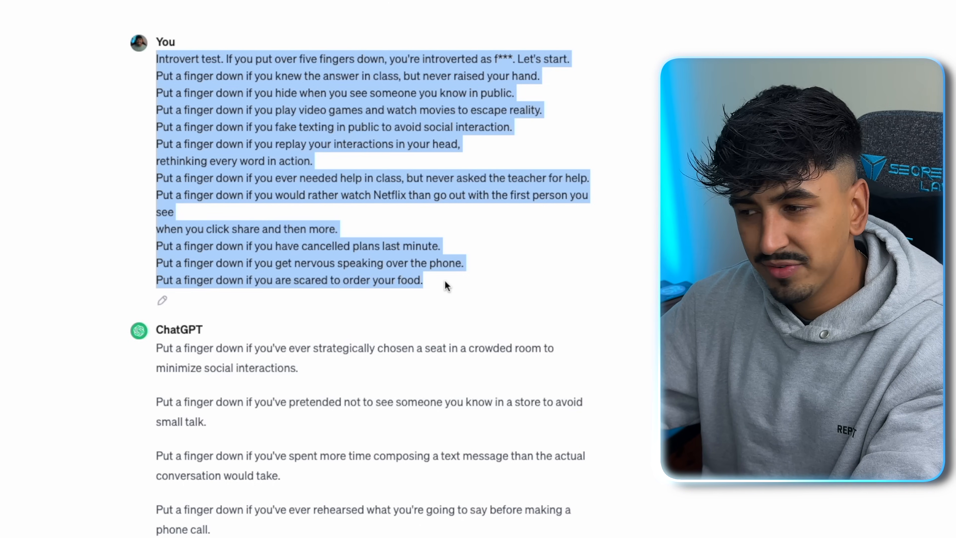
{"action": "scroll", "coordinate": [446, 286], "scroll_direction": "down", "scroll_amount": 4}
{"action": "left_click_drag", "start_coordinate": [155, 184], "coordinate": [423, 425]}
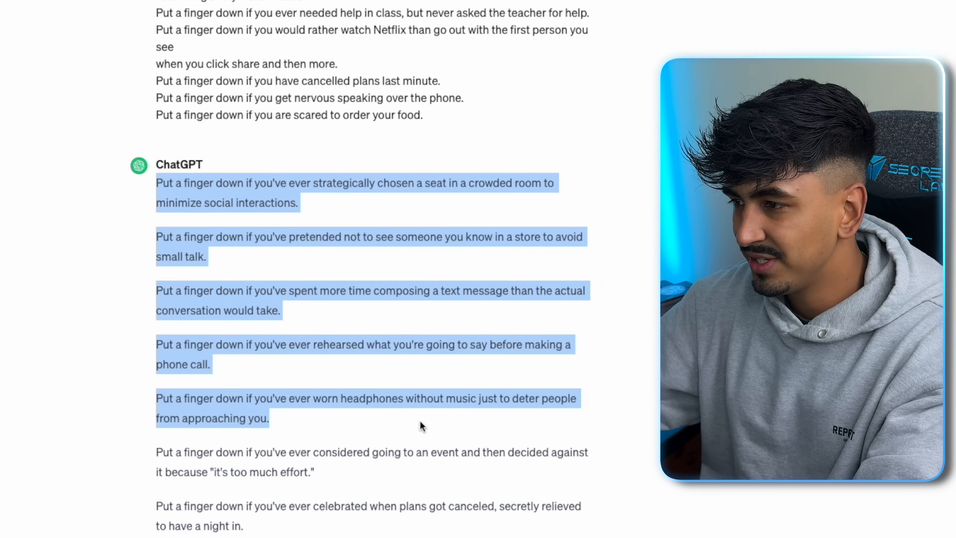
{"action": "scroll", "coordinate": [362, 203], "scroll_direction": "up", "scroll_amount": 3}
{"action": "left_click_drag", "start_coordinate": [467, 224], "coordinate": [184, 8]}
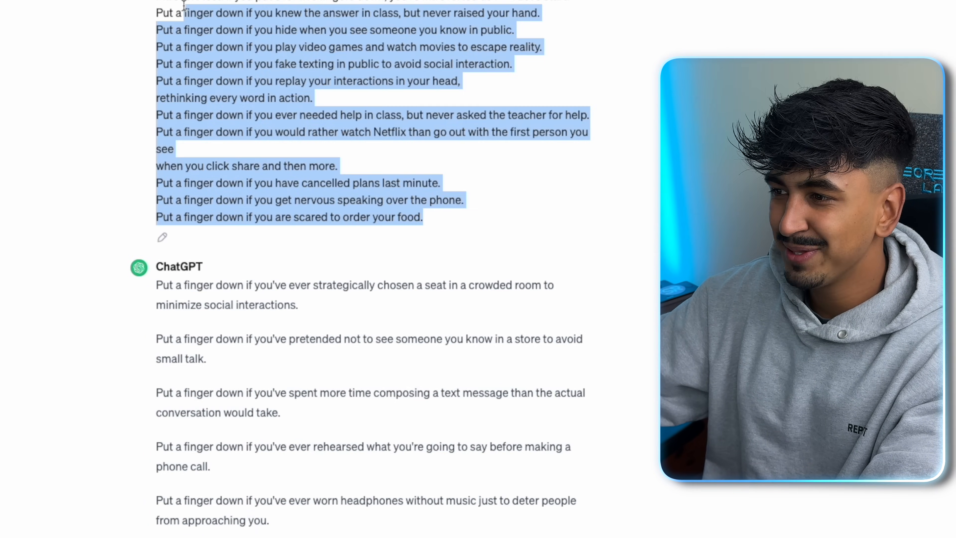
Step: Review the STOP message, the clarifying instructions and the resent Example 1 prompt, continuing down to the ADHD request
{"action": "scroll", "coordinate": [202, 252], "scroll_direction": "down", "scroll_amount": 9}
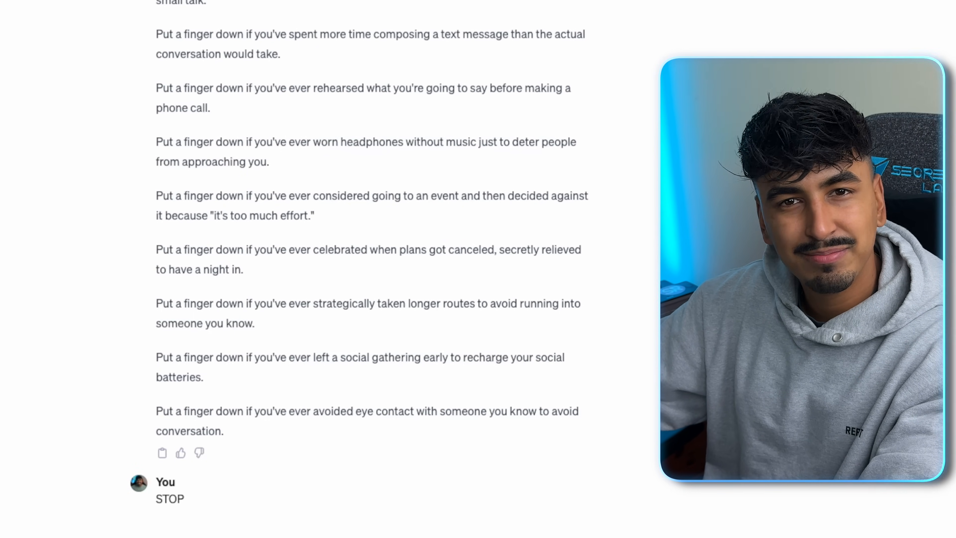
{"action": "scroll", "coordinate": [326, 155], "scroll_direction": "down", "scroll_amount": 8}
{"action": "left_click_drag", "start_coordinate": [188, 177], "coordinate": [140, 184]}
{"action": "scroll", "coordinate": [141, 183], "scroll_direction": "down", "scroll_amount": 8}
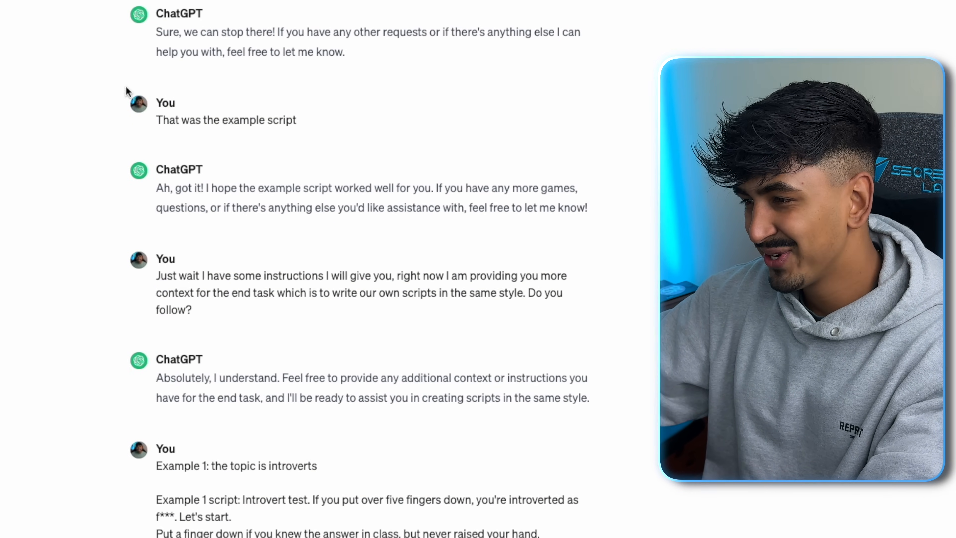
{"action": "scroll", "coordinate": [273, 277], "scroll_direction": "down", "scroll_amount": 4}
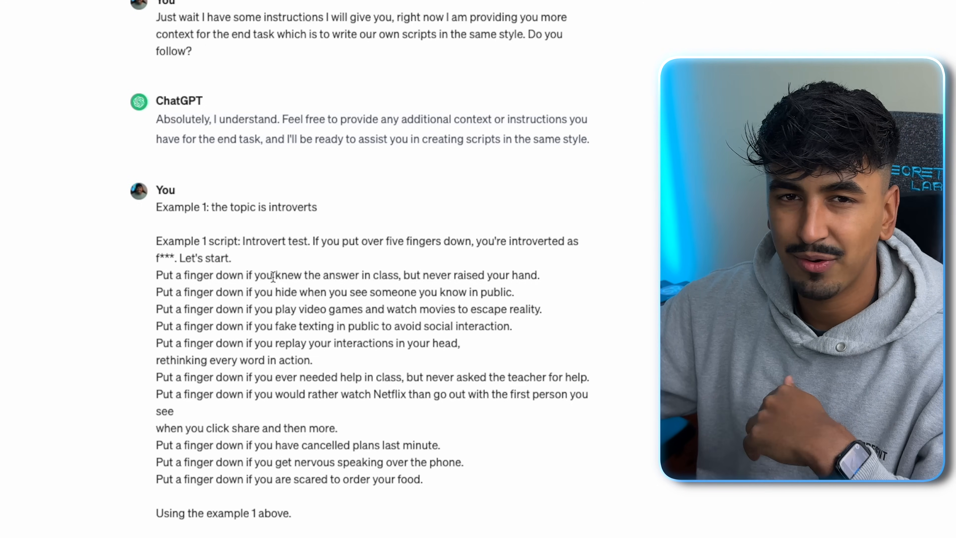
{"action": "scroll", "coordinate": [142, 129], "scroll_direction": "down", "scroll_amount": 2}
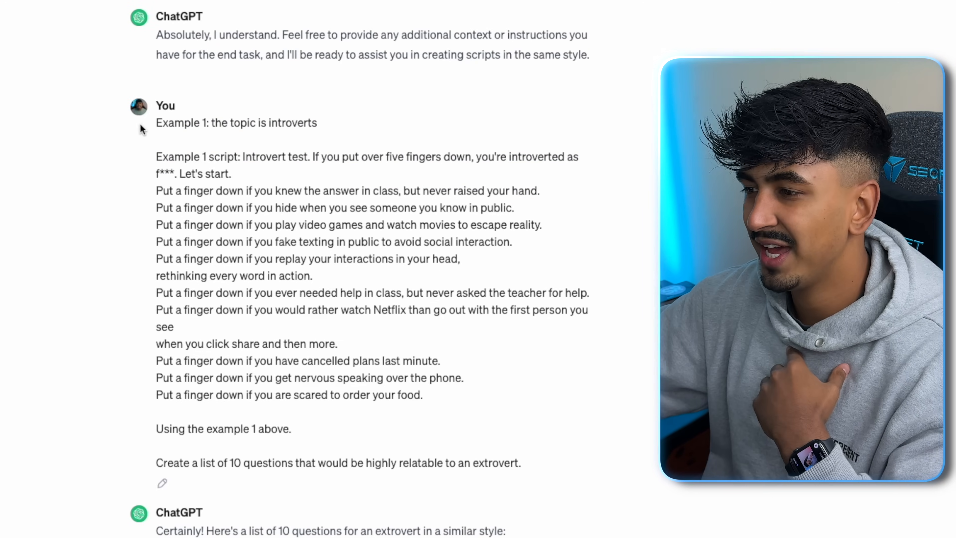
{"action": "left_click_drag", "start_coordinate": [159, 124], "coordinate": [451, 354]}
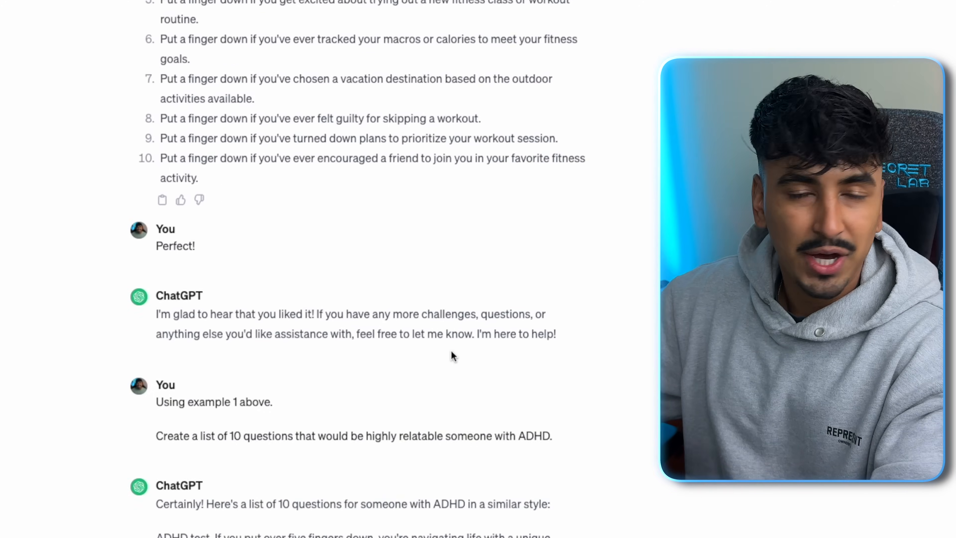
{"action": "scroll", "coordinate": [451, 350], "scroll_direction": "down", "scroll_amount": 3}
{"action": "scroll", "coordinate": [451, 350], "scroll_direction": "down", "scroll_amount": 4}
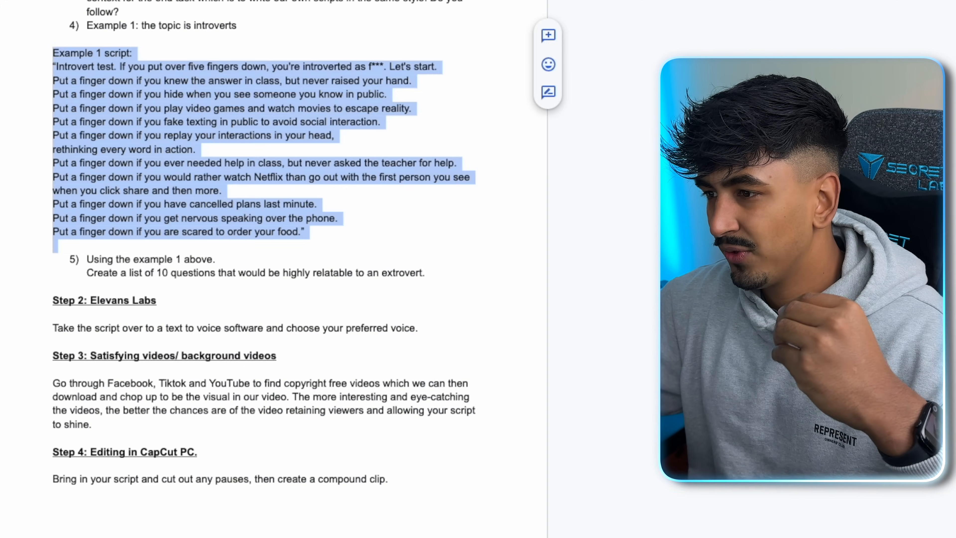
Step: Check prompt 5 in the document against the ADHD request in ChatGPT, highlighting the example 1 reference and the 10-question instruction
{"action": "scroll", "coordinate": [115, 93], "scroll_direction": "down", "scroll_amount": 2}
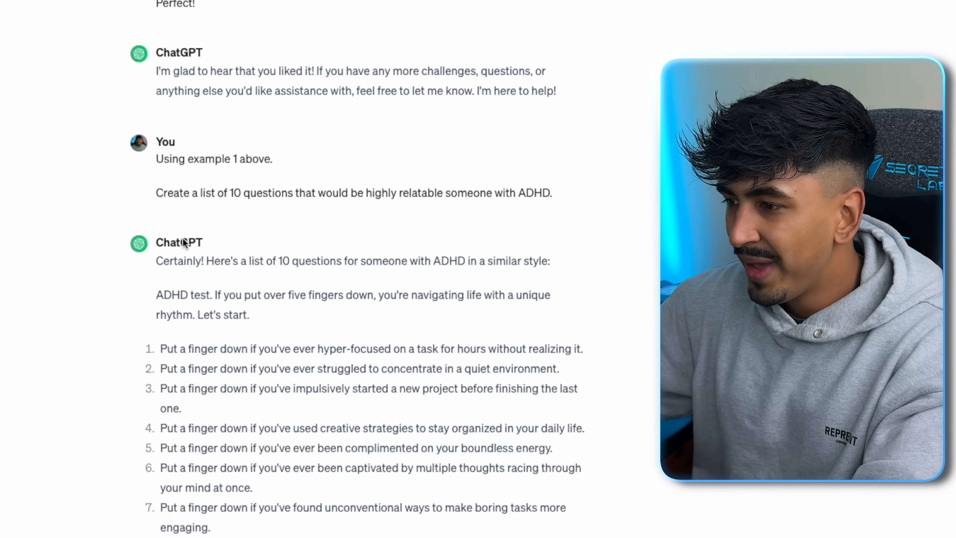
{"action": "scroll", "coordinate": [183, 242], "scroll_direction": "down", "scroll_amount": 4}
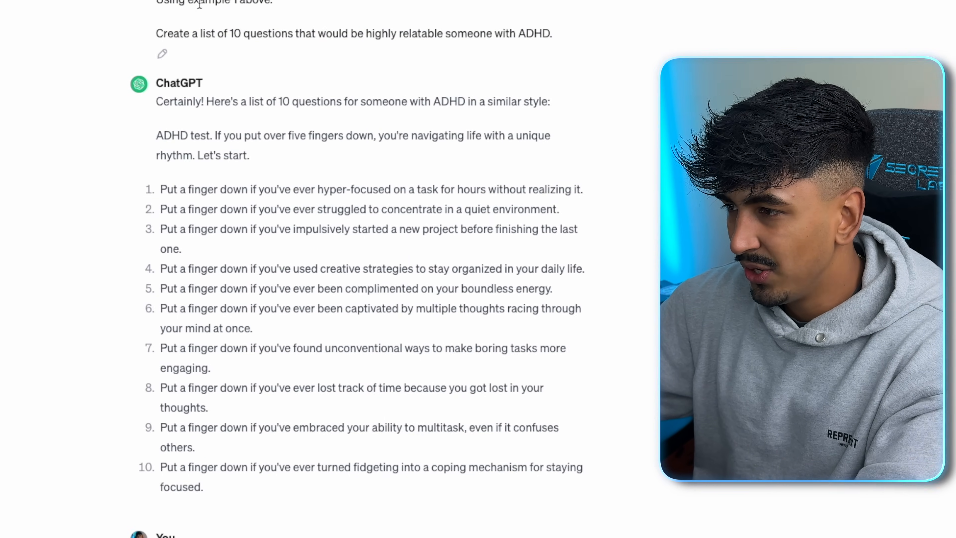
{"action": "scroll", "coordinate": [187, 54], "scroll_direction": "up", "scroll_amount": 4}
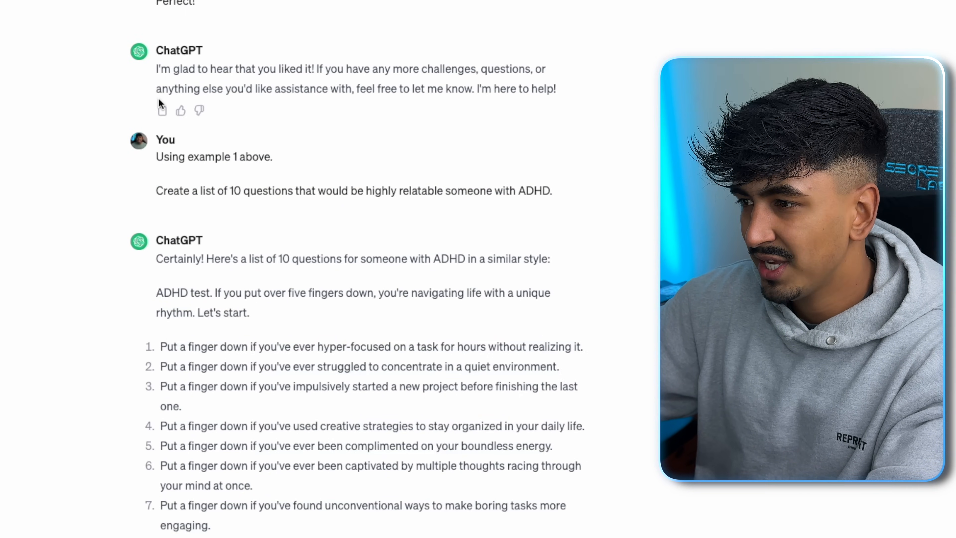
{"action": "scroll", "coordinate": [159, 103], "scroll_direction": "down", "scroll_amount": 1}
{"action": "scroll", "coordinate": [241, 81], "scroll_direction": "down", "scroll_amount": 1}
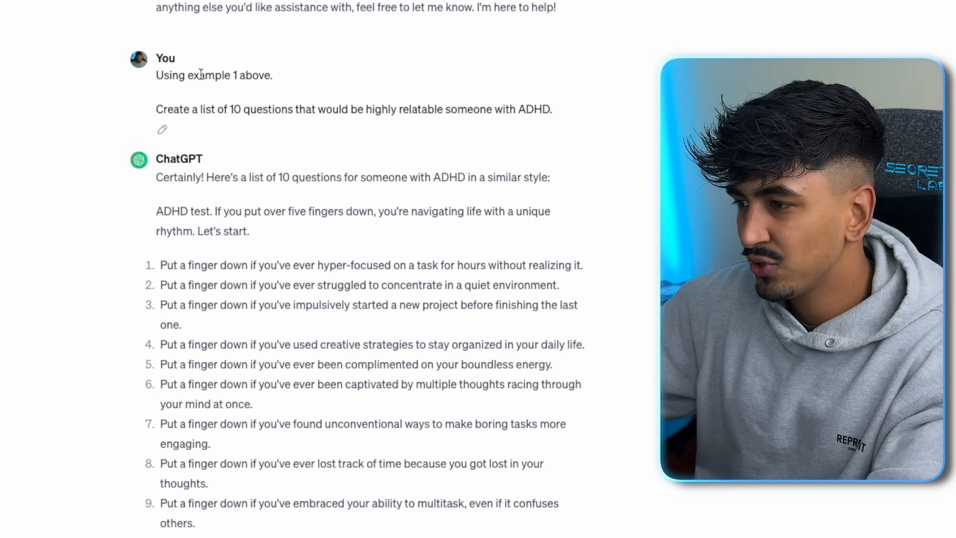
{"action": "left_click_drag", "start_coordinate": [194, 75], "coordinate": [240, 74]}
{"action": "scroll", "coordinate": [256, 74], "scroll_direction": "up", "scroll_amount": 2}
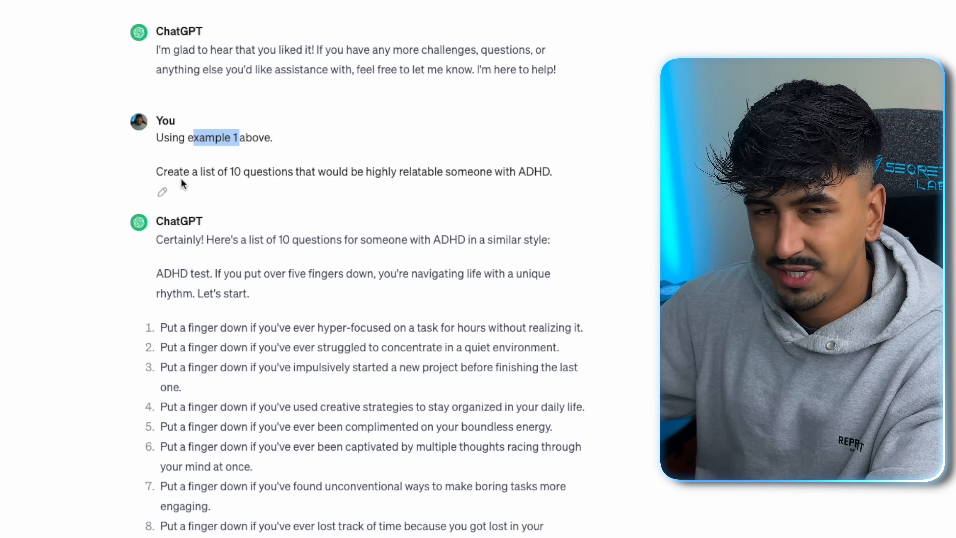
{"action": "scroll", "coordinate": [194, 176], "scroll_direction": "down", "scroll_amount": 2}
{"action": "left_click_drag", "start_coordinate": [180, 107], "coordinate": [379, 132]}
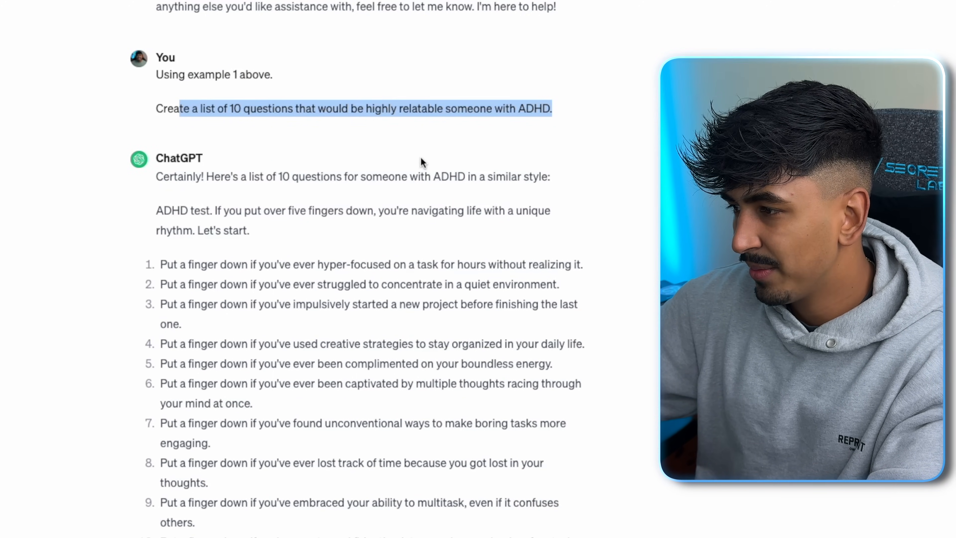
{"action": "left_click", "coordinate": [514, 143]}
Step: Go back up the ChatGPT conversation to examine the list of 10 extrovert questions
{"action": "scroll", "coordinate": [468, 136], "scroll_direction": "up", "scroll_amount": 3}
{"action": "scroll", "coordinate": [430, 194], "scroll_direction": "up", "scroll_amount": 20}
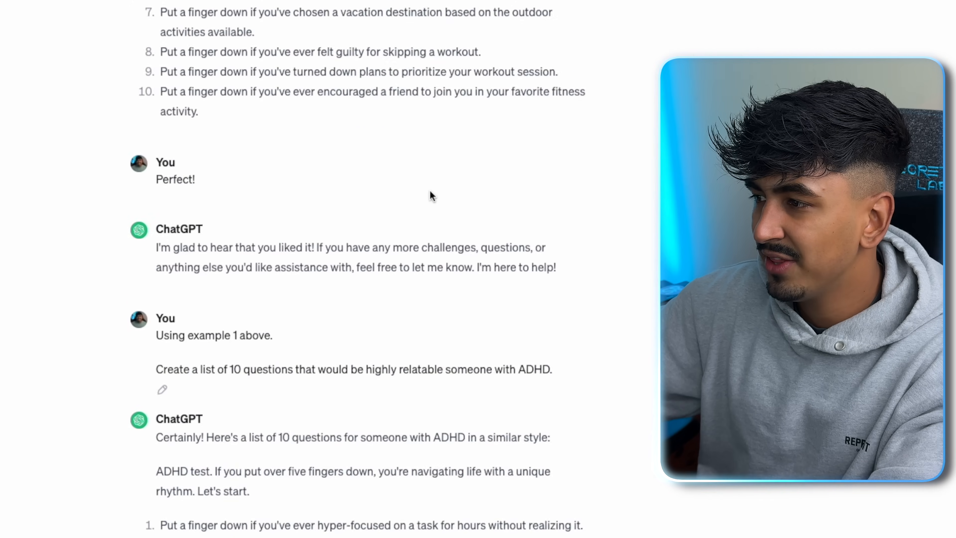
{"action": "scroll", "coordinate": [421, 180], "scroll_direction": "up", "scroll_amount": 12}
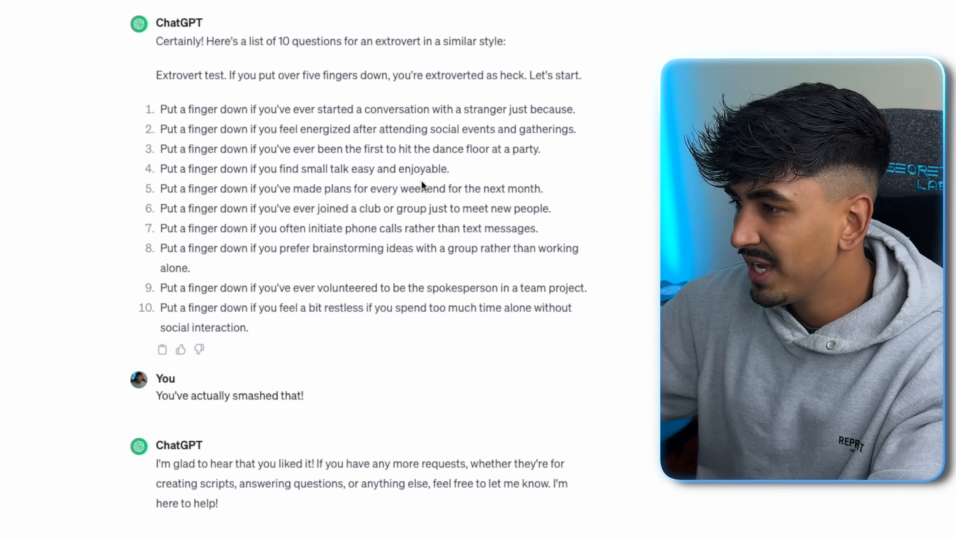
Step: Review the ChatGPT conversation from the extrovert list past the fitness questions to the ADHD request
{"action": "scroll", "coordinate": [421, 180], "scroll_direction": "down", "scroll_amount": 12}
{"action": "scroll", "coordinate": [478, 165], "scroll_direction": "down", "scroll_amount": 20}
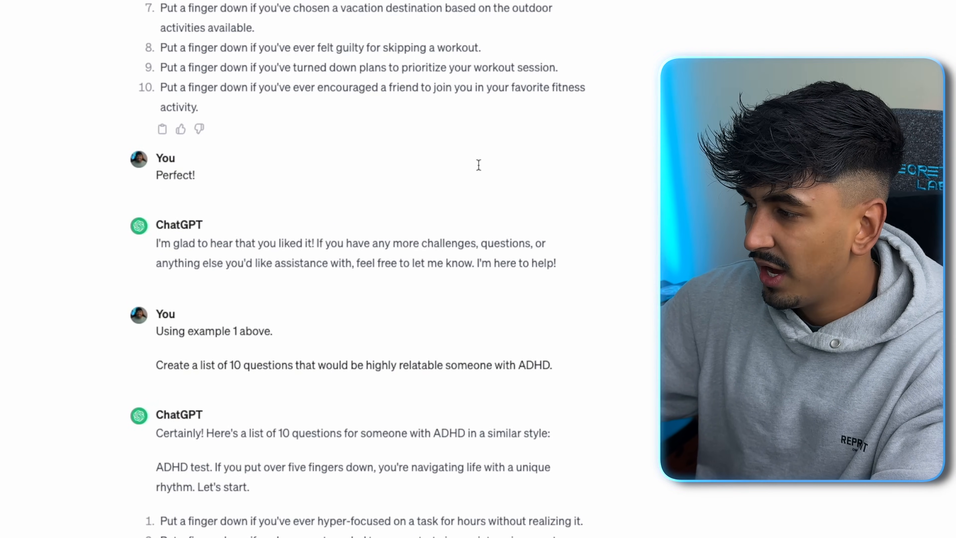
{"action": "scroll", "coordinate": [478, 165], "scroll_direction": "up", "scroll_amount": 12}
{"action": "scroll", "coordinate": [226, 177], "scroll_direction": "down", "scroll_amount": 1}
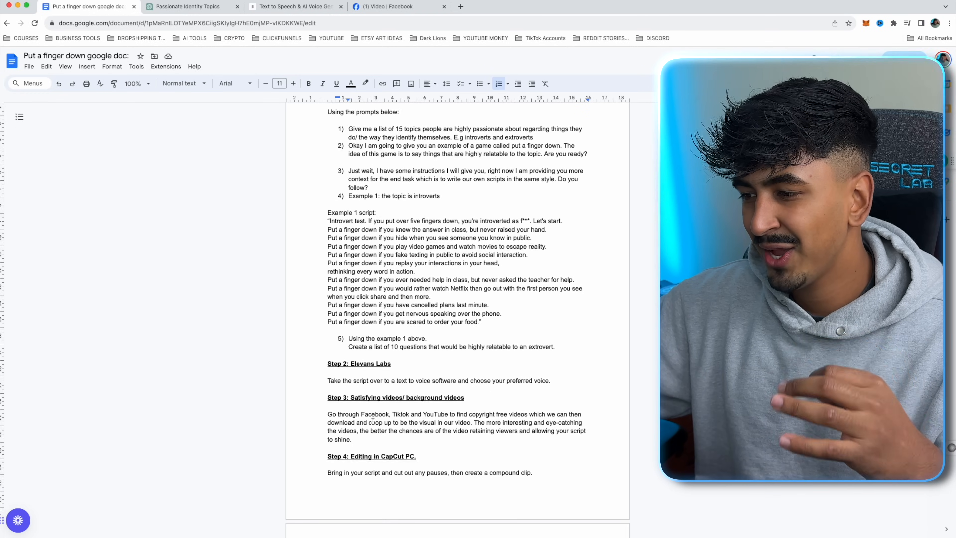
Step: Highlight the document's Step 2 instruction on text-to-voice software, and switch to ElevenLabs to view the psychopath edition script
{"action": "scroll", "coordinate": [373, 421], "scroll_direction": "down", "scroll_amount": 1}
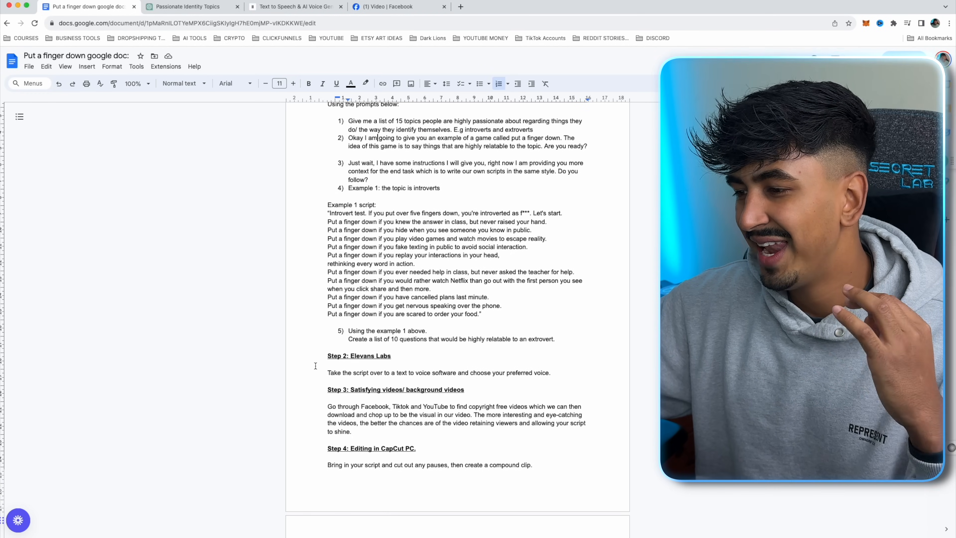
{"action": "left_click_drag", "start_coordinate": [328, 364], "coordinate": [429, 378]}
{"action": "left_click", "coordinate": [297, 7]}
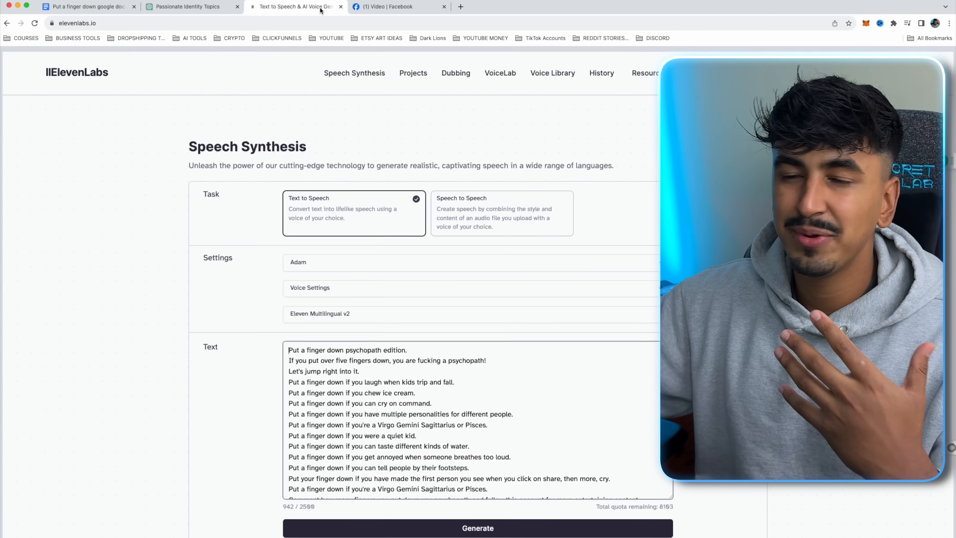
{"action": "scroll", "coordinate": [425, 263], "scroll_direction": "down", "scroll_amount": 3}
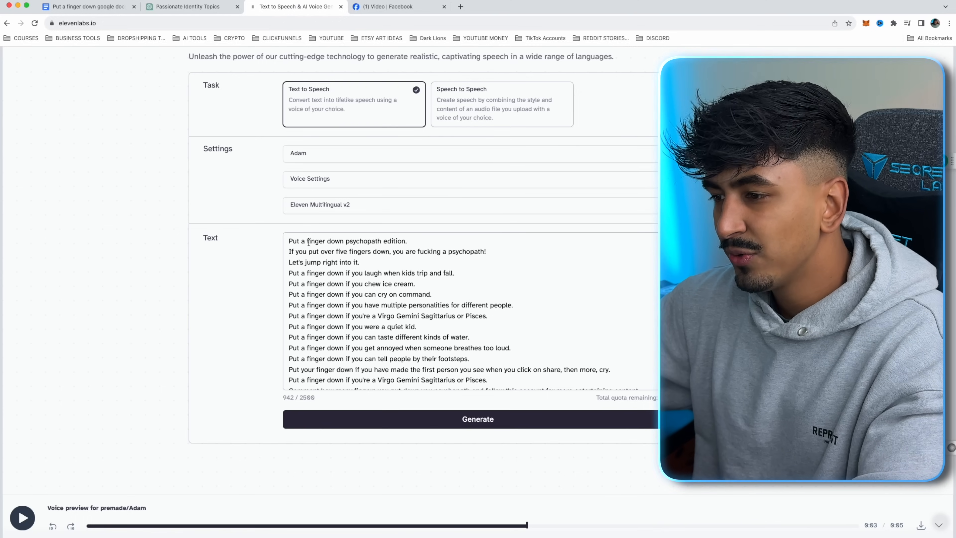
Step: Expand the voice settings and set Stability to 32% and Clarity + Similarity Enhancement to about 43%
{"action": "left_click_drag", "start_coordinate": [288, 241], "coordinate": [416, 195]}
{"action": "left_click", "coordinate": [416, 194]}
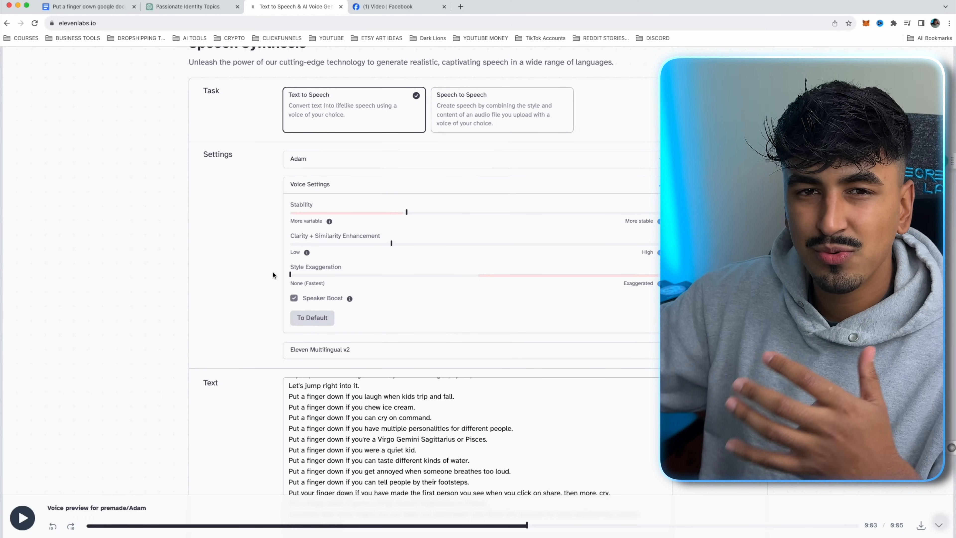
{"action": "left_click_drag", "start_coordinate": [411, 213], "coordinate": [413, 216]}
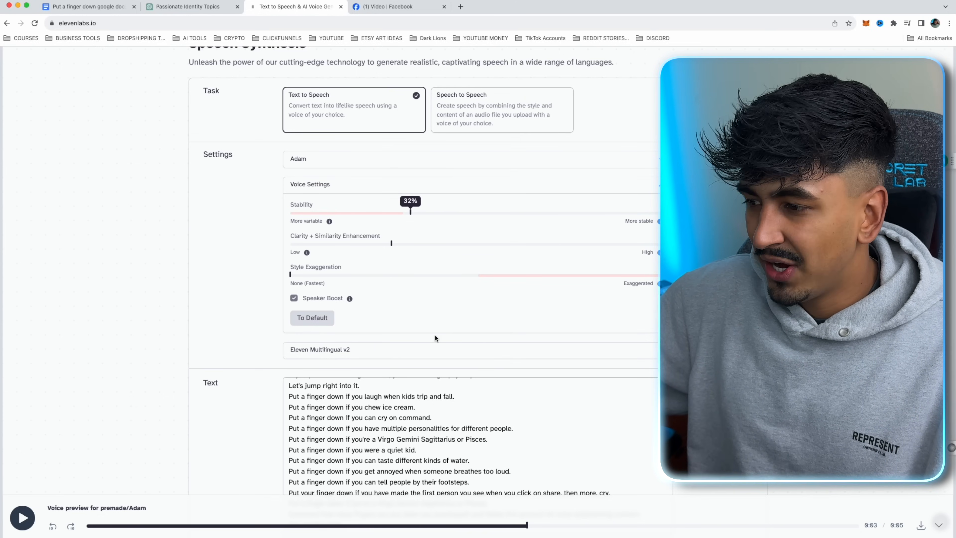
{"action": "scroll", "coordinate": [436, 339], "scroll_direction": "down", "scroll_amount": 3}
{"action": "left_click", "coordinate": [391, 182]}
{"action": "left_click_drag", "start_coordinate": [393, 184], "coordinate": [453, 185]}
{"action": "scroll", "coordinate": [304, 209], "scroll_direction": "down", "scroll_amount": 1}
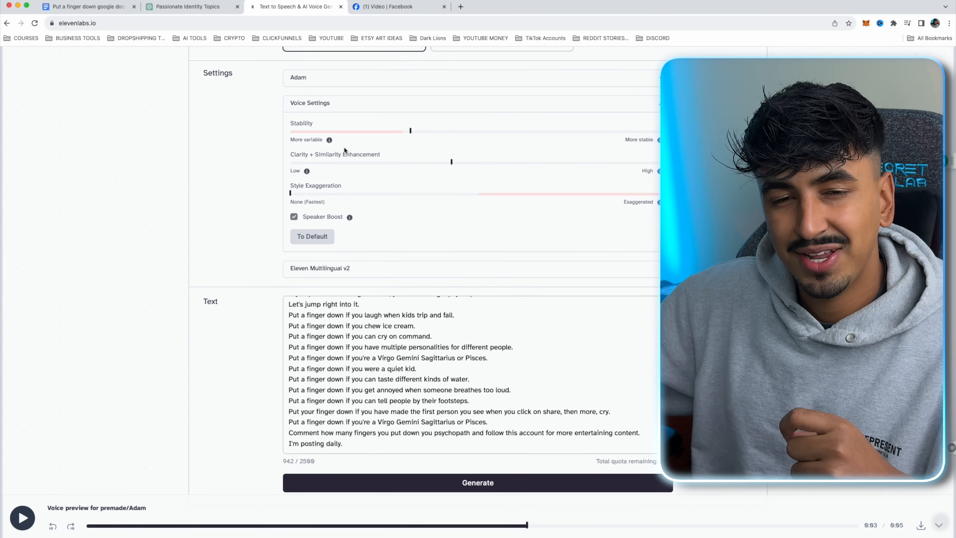
Step: Look over the available voices in the voice list and close it with Adam still chosen
{"action": "scroll", "coordinate": [367, 210], "scroll_direction": "up", "scroll_amount": 3}
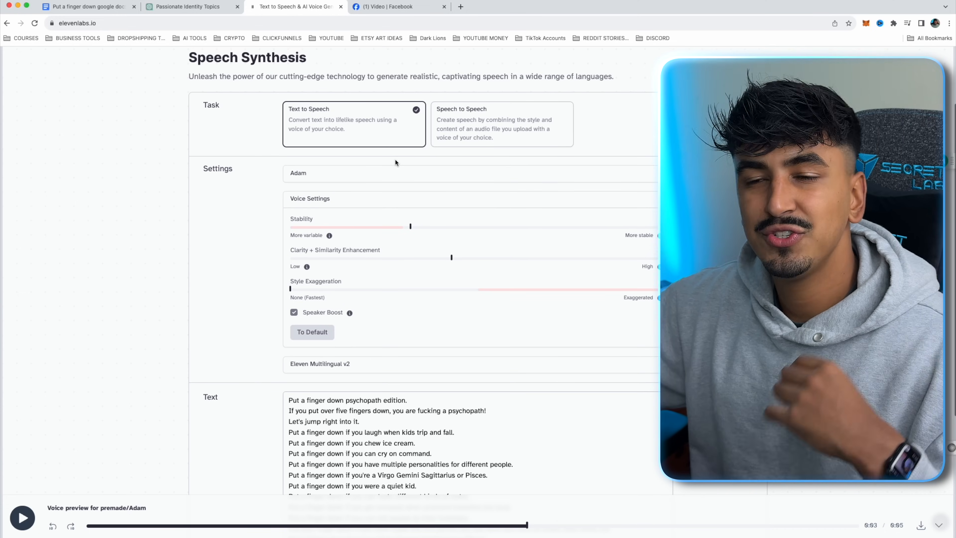
{"action": "left_click", "coordinate": [391, 173]}
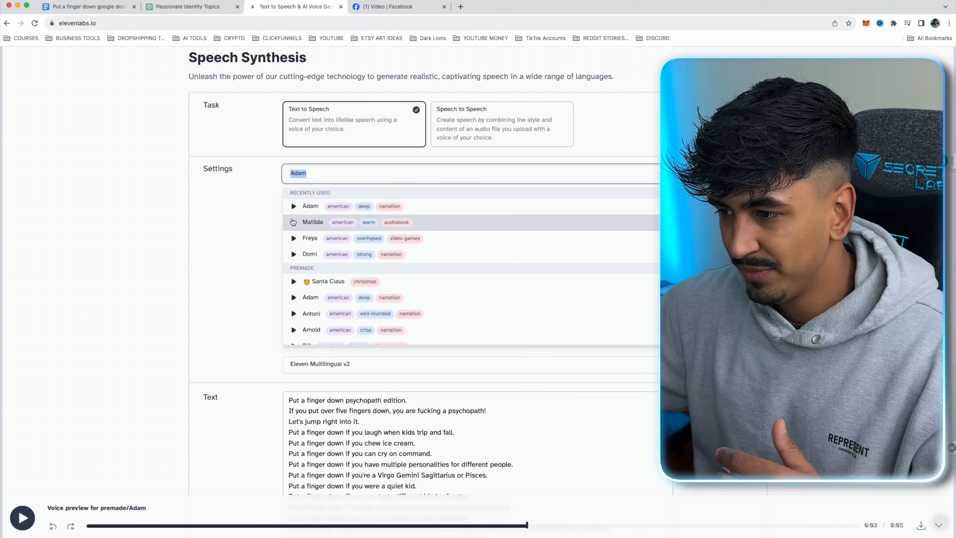
{"action": "left_click", "coordinate": [210, 270]}
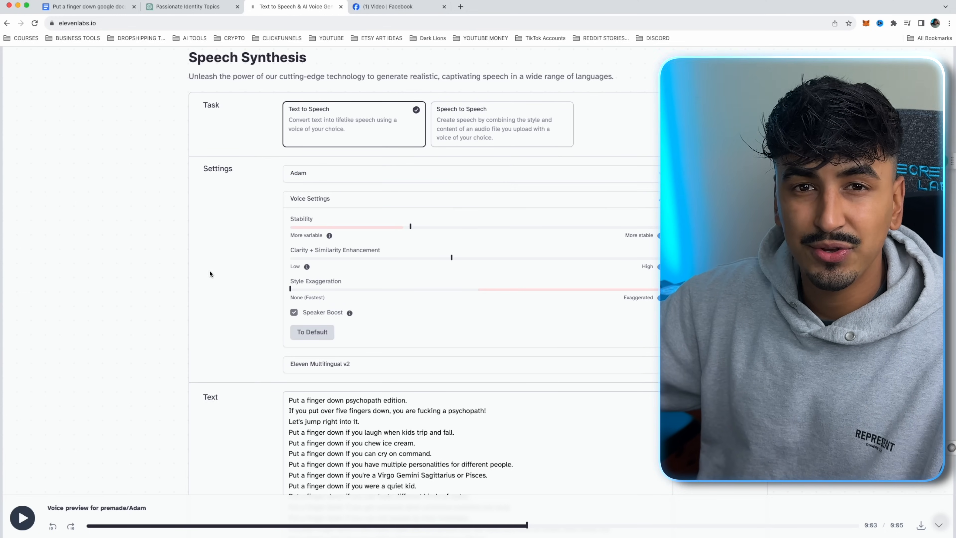
Step: Generate speech from the psychopath edition script with the Adam voice
{"action": "scroll", "coordinate": [387, 304], "scroll_direction": "down", "scroll_amount": 2}
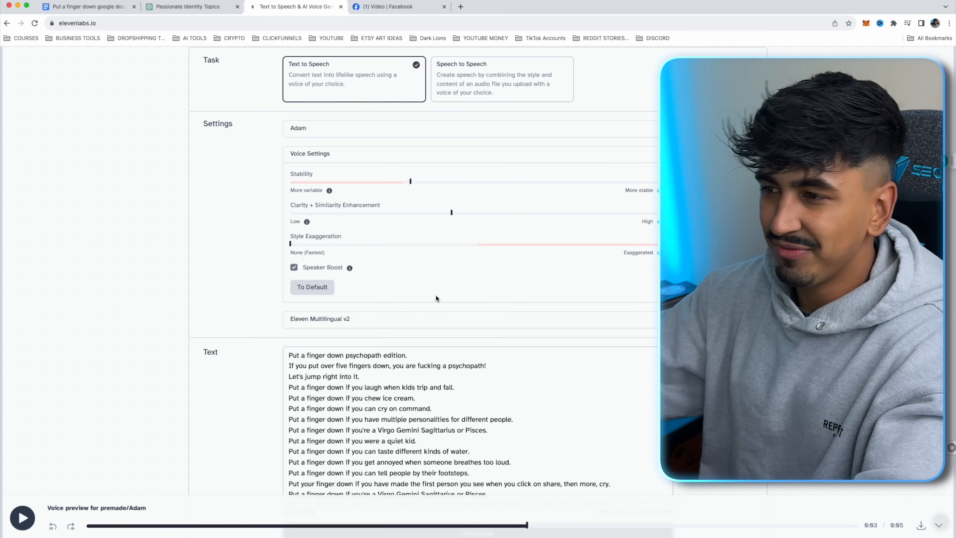
{"action": "scroll", "coordinate": [438, 296], "scroll_direction": "down", "scroll_amount": 6}
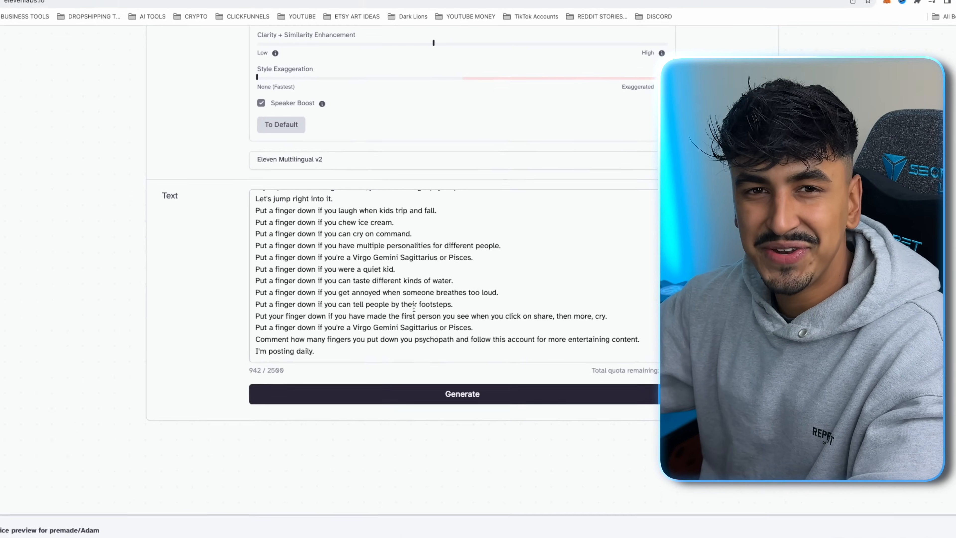
{"action": "left_click", "coordinate": [462, 392]}
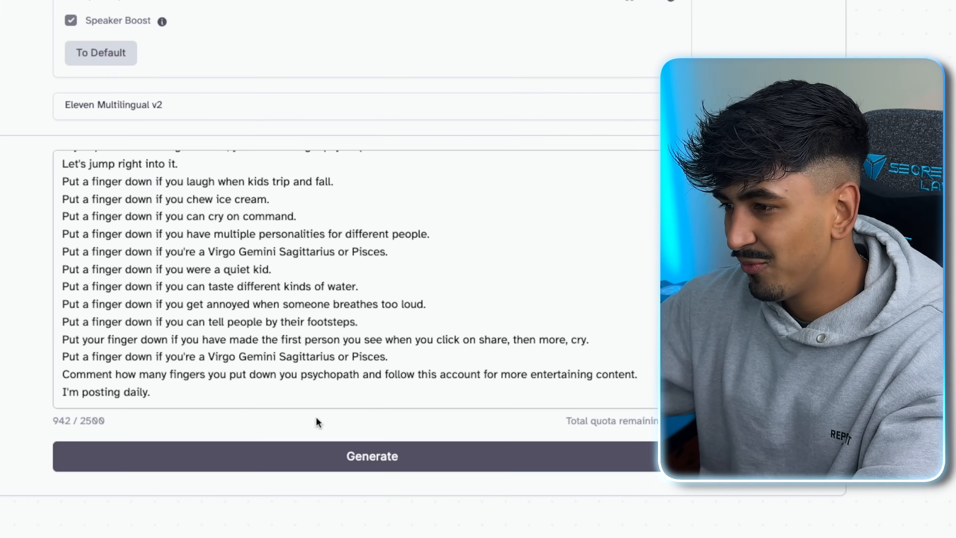
{"action": "scroll", "coordinate": [252, 333], "scroll_direction": "up", "scroll_amount": 1}
{"action": "scroll", "coordinate": [251, 333], "scroll_direction": "down", "scroll_amount": 1}
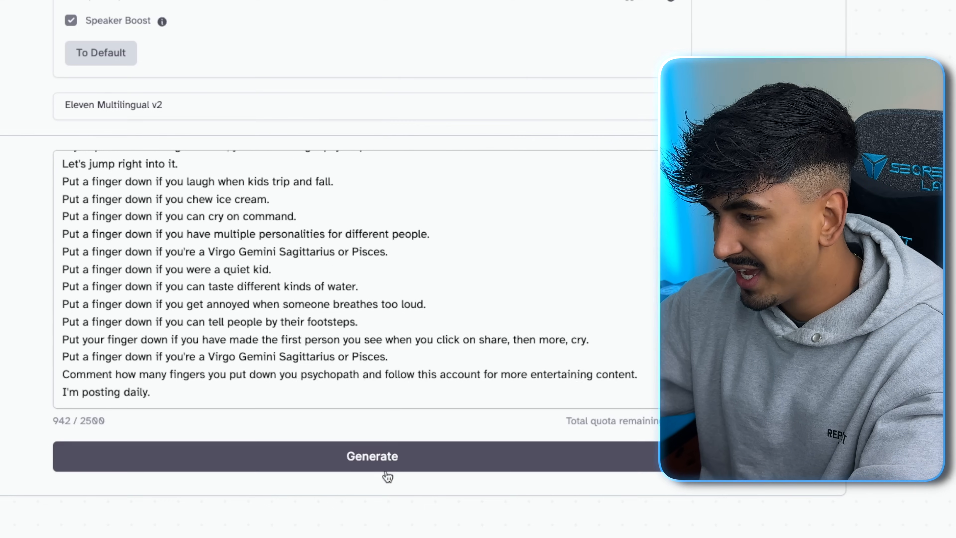
{"action": "left_click", "coordinate": [380, 461]}
Step: Correct the script's second line to "you are a fucking psychopath!" and remove the first of the two Virgo Gemini Sagittarius or Pisces lines
{"action": "scroll", "coordinate": [275, 183], "scroll_direction": "up", "scroll_amount": 1}
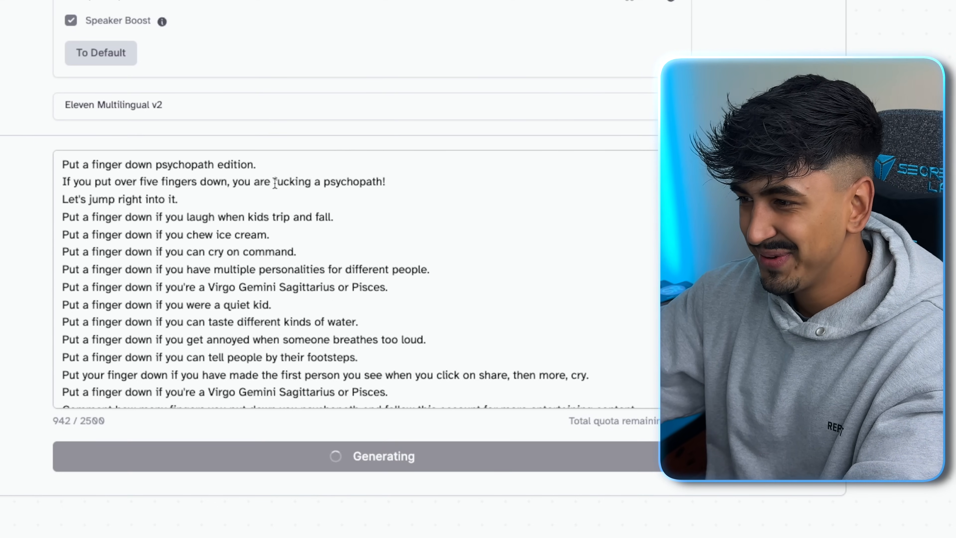
{"action": "left_click", "coordinate": [274, 182]}
{"action": "type", "text": "a"}
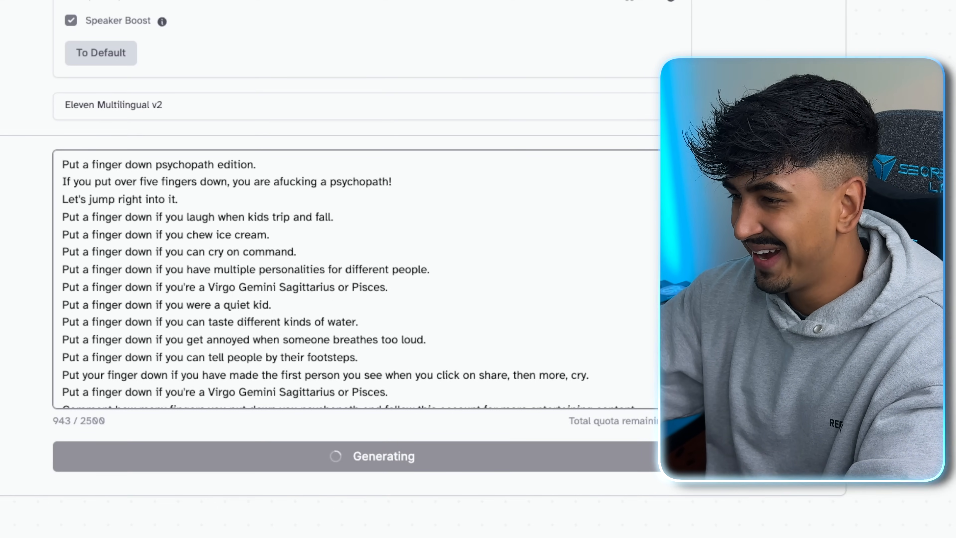
{"action": "left_click", "coordinate": [334, 182]}
{"action": "key", "text": "BackSpace"}
{"action": "key", "text": "BackSpace"}
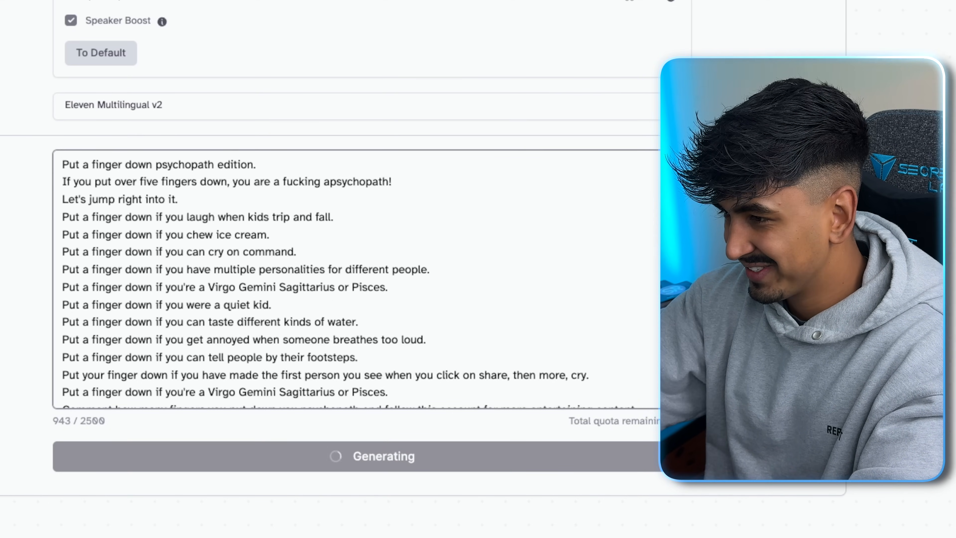
{"action": "scroll", "coordinate": [301, 457], "scroll_direction": "up", "scroll_amount": 1}
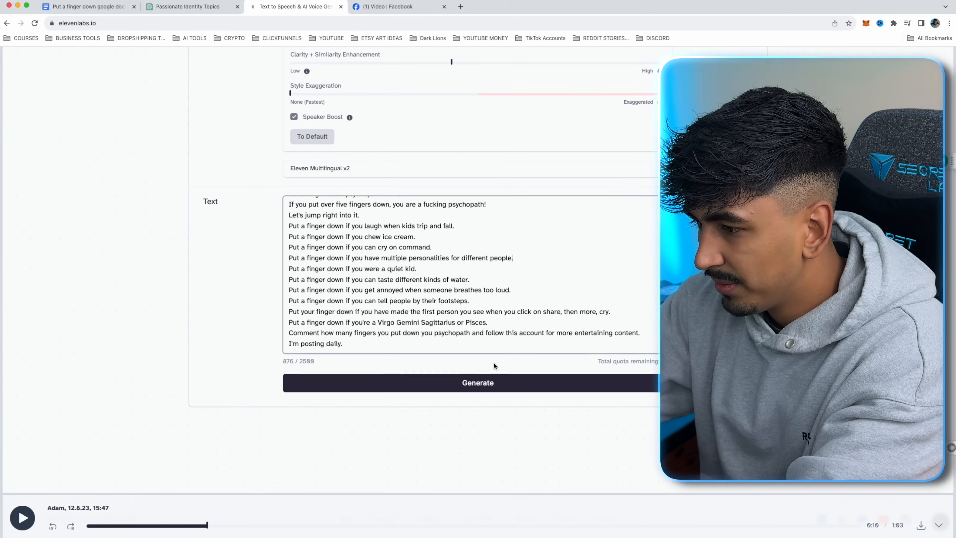
Step: Generate the speech again from the corrected script and download the audio file
{"action": "left_click", "coordinate": [489, 380]}
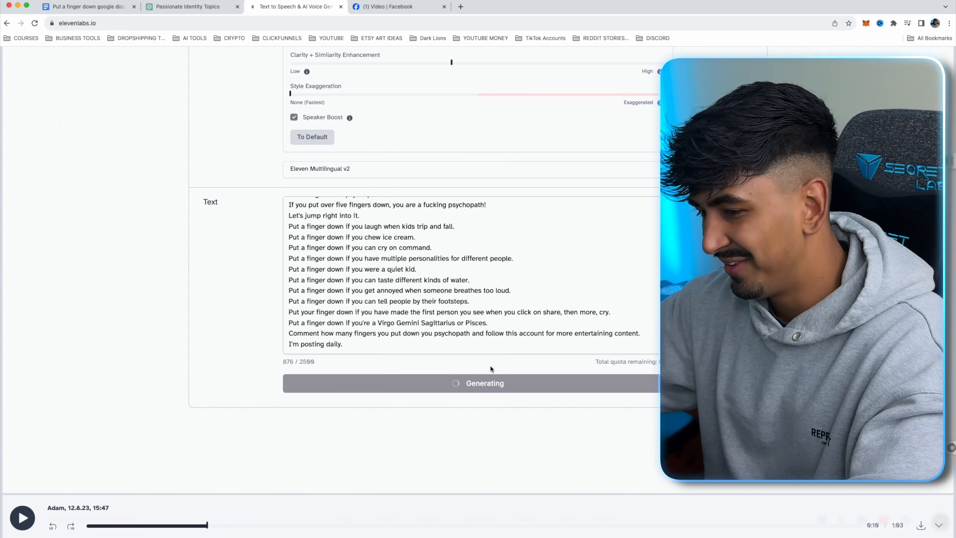
{"action": "scroll", "coordinate": [510, 318], "scroll_direction": "up", "scroll_amount": 1}
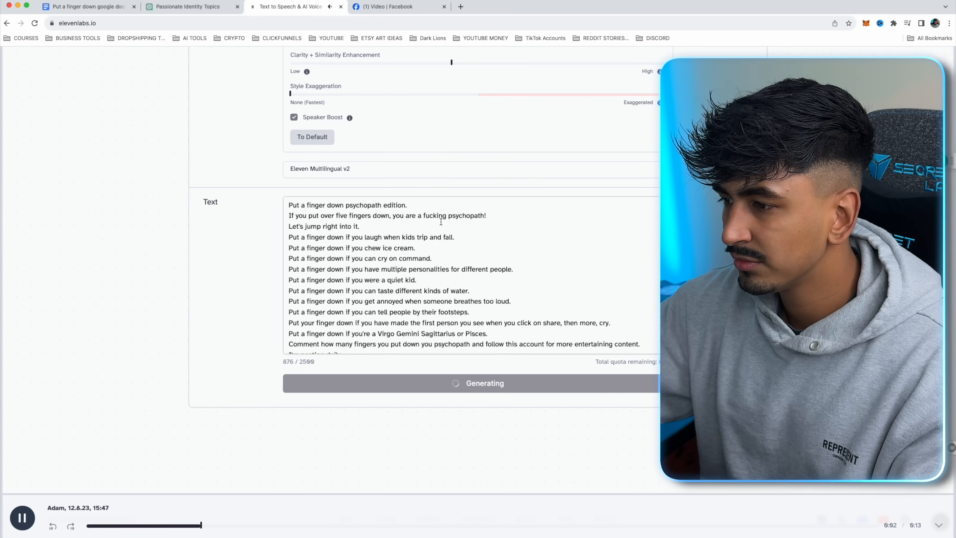
{"action": "scroll", "coordinate": [441, 221], "scroll_direction": "up", "scroll_amount": 1}
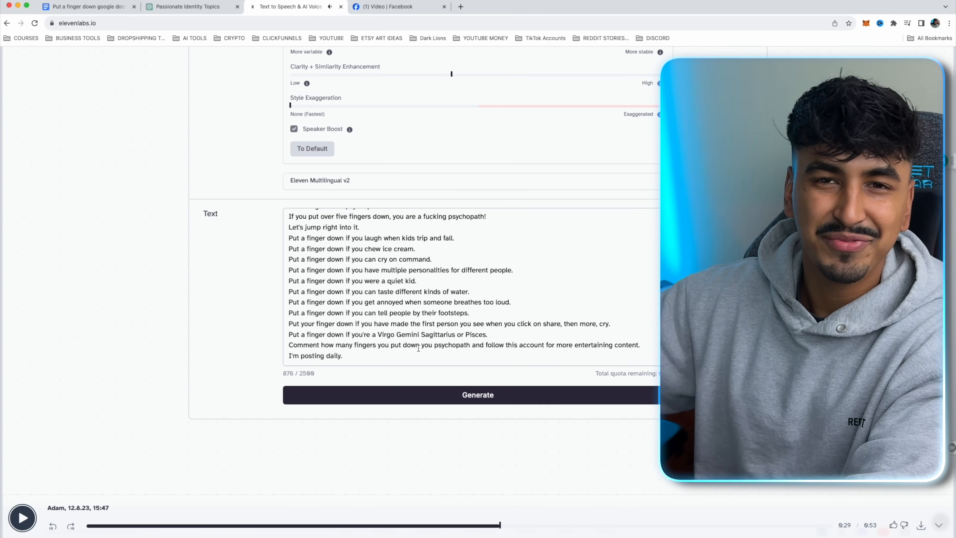
{"action": "left_click", "coordinate": [920, 526]}
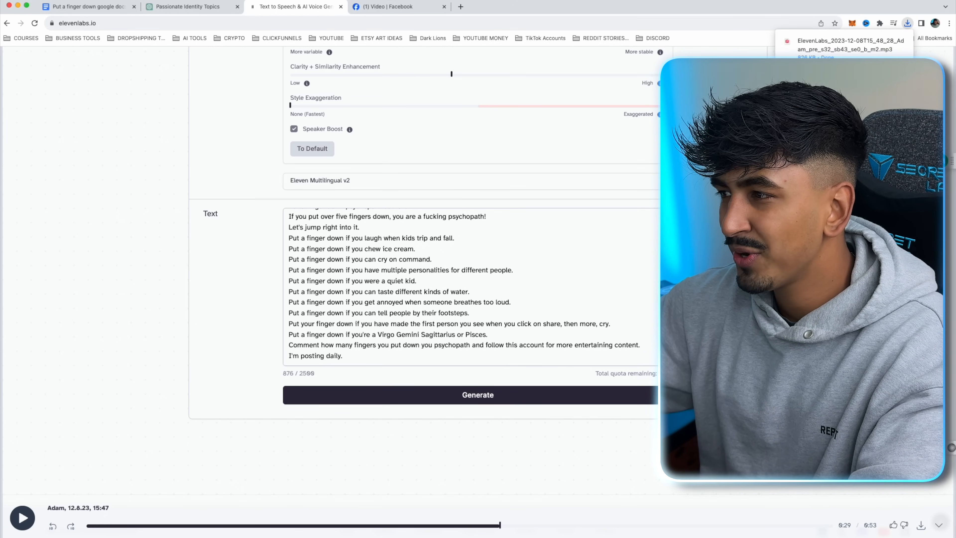
Step: Return to the Google document and highlight the Step 3 instructions on finding satisfying background videos
{"action": "left_click", "coordinate": [87, 6]}
{"action": "scroll", "coordinate": [422, 409], "scroll_direction": "down", "scroll_amount": 2}
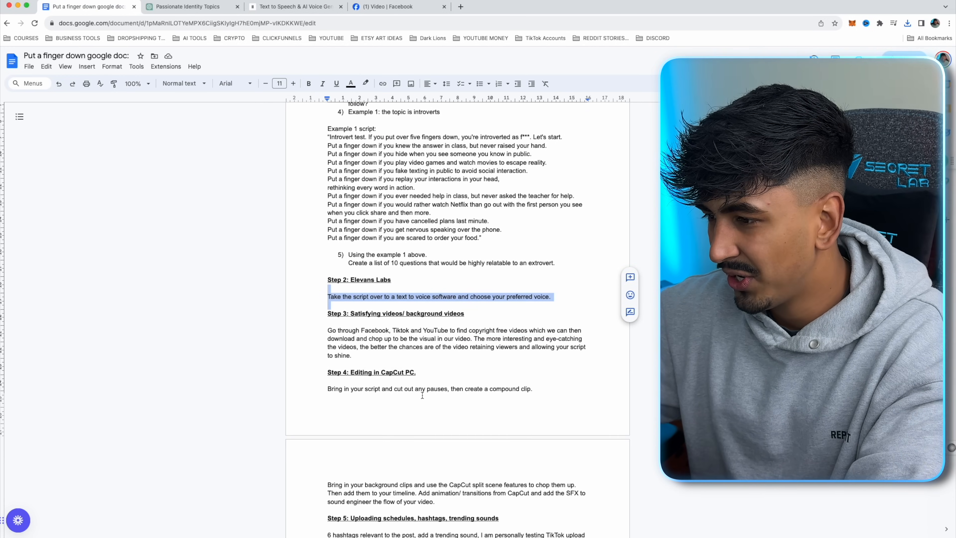
{"action": "left_click_drag", "start_coordinate": [328, 323], "coordinate": [456, 343]}
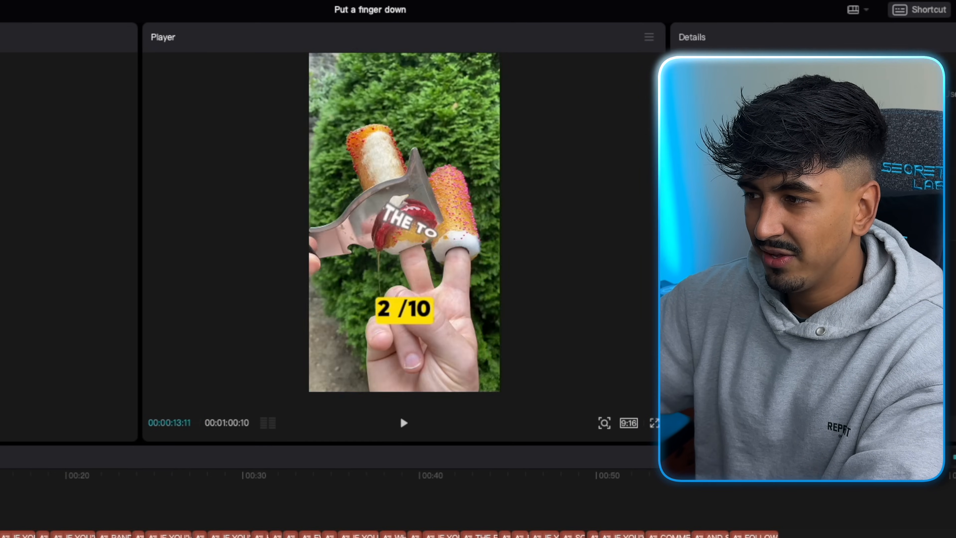
Step: Switch to CapCut and scrub through the finished "Put a finger down" video to examine its background clips
{"action": "left_click_drag", "start_coordinate": [1, 504], "coordinate": [126, 505]}
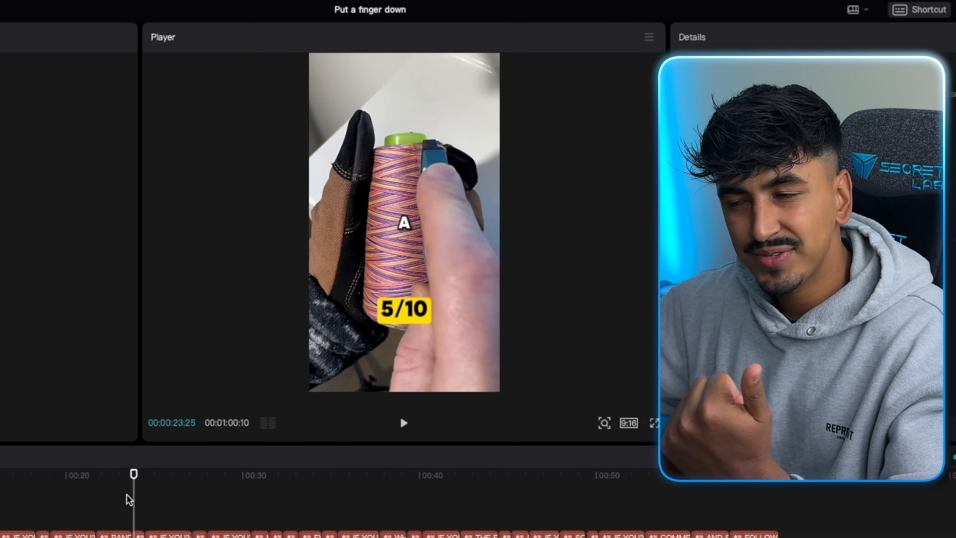
{"action": "left_click_drag", "start_coordinate": [134, 479], "coordinate": [640, 520]}
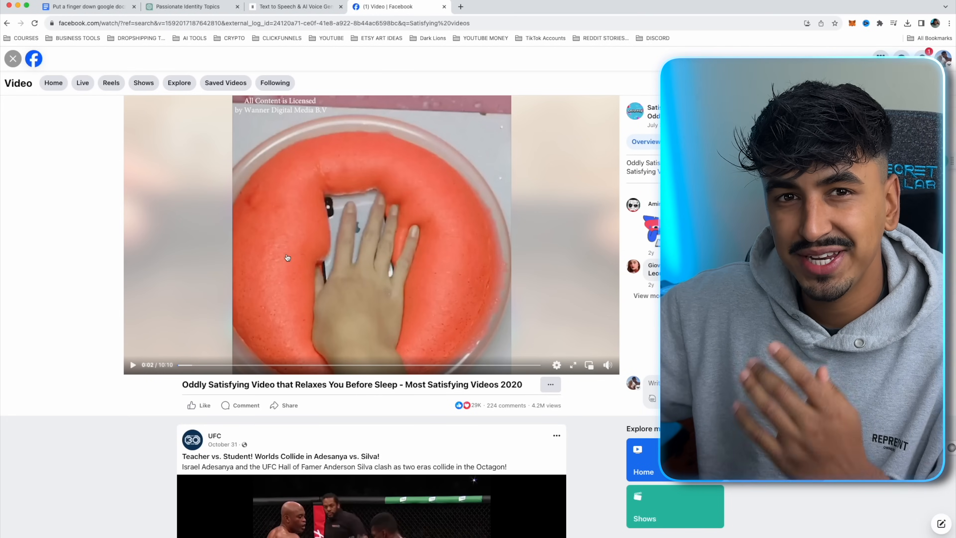
Step: Switch to Facebook and look over the page of the "Oddly Satisfying Video that Relaxes You Before Sleep" video
{"action": "scroll", "coordinate": [368, 299], "scroll_direction": "down", "scroll_amount": 1}
{"action": "scroll", "coordinate": [368, 299], "scroll_direction": "down", "scroll_amount": 2}
{"action": "scroll", "coordinate": [413, 199], "scroll_direction": "up", "scroll_amount": 3}
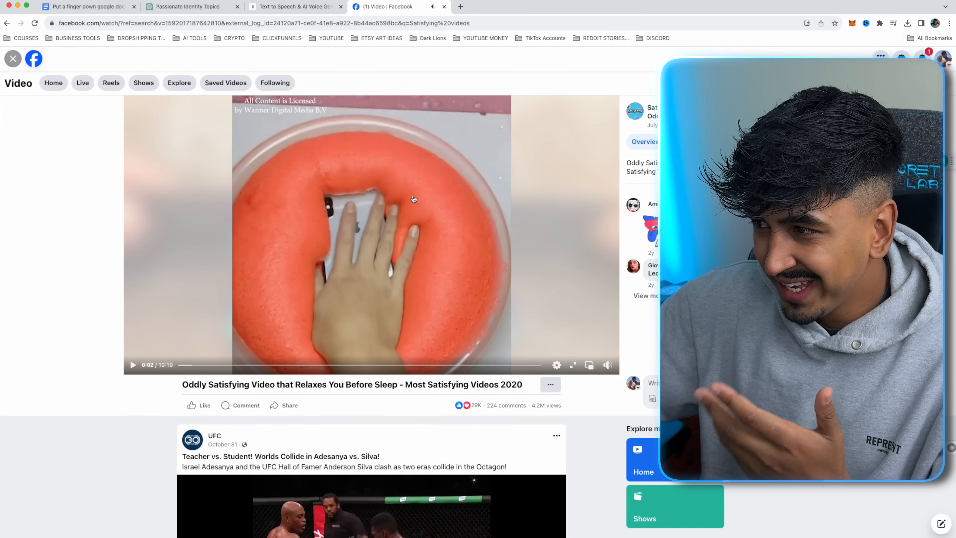
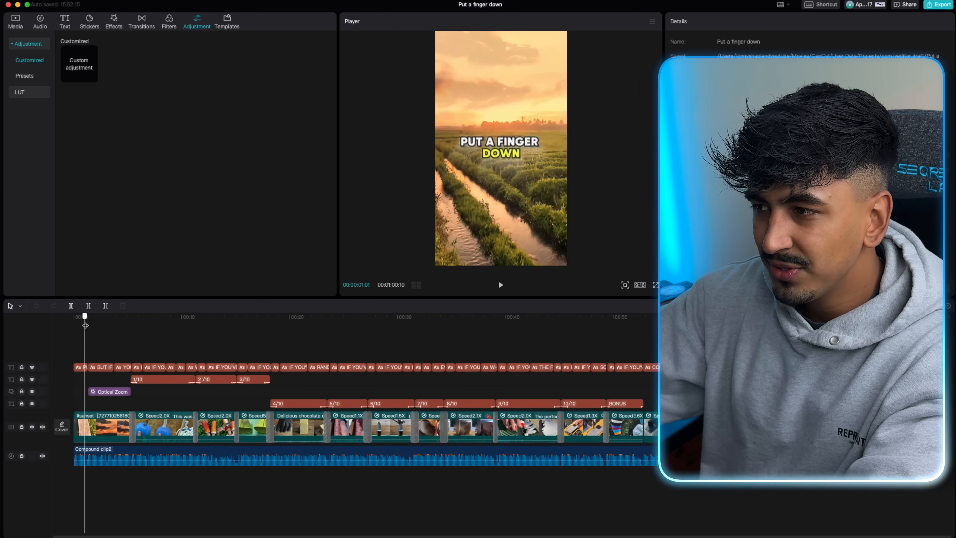
Step: Scrub the finished CapCut project from its opening to the 5/10 section and close the project
{"action": "left_click_drag", "start_coordinate": [84, 324], "coordinate": [372, 338]}
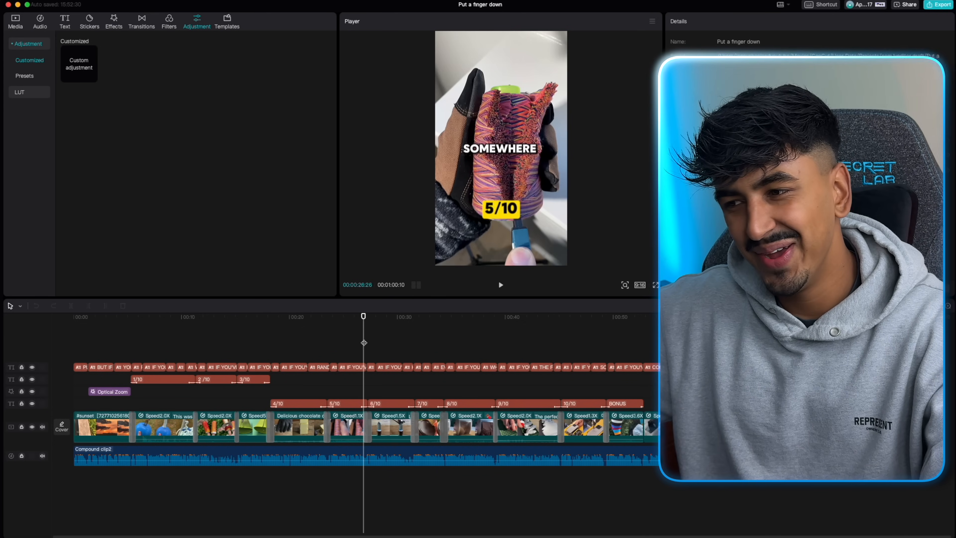
{"action": "left_click", "coordinate": [8, 5]}
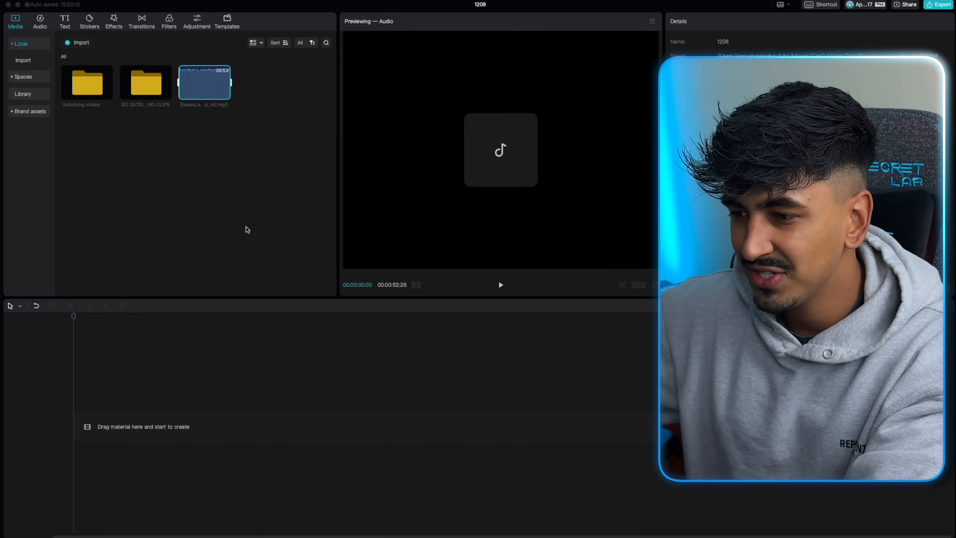
Step: Add the ElevenLabs voice-over to the timeline of project 1208 and set the aspect ratio to 9:16
{"action": "left_click_drag", "start_coordinate": [204, 83], "coordinate": [298, 419]}
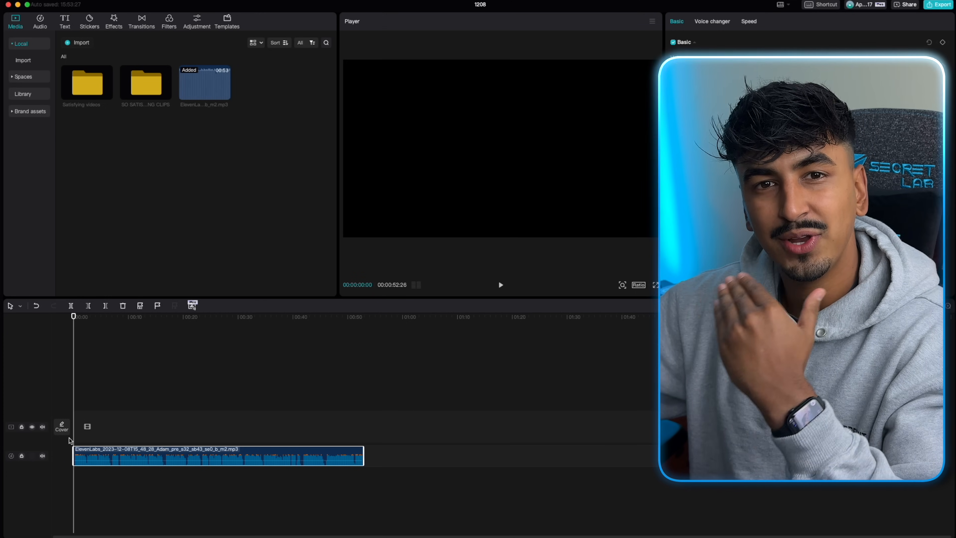
{"action": "left_click", "coordinate": [638, 285]}
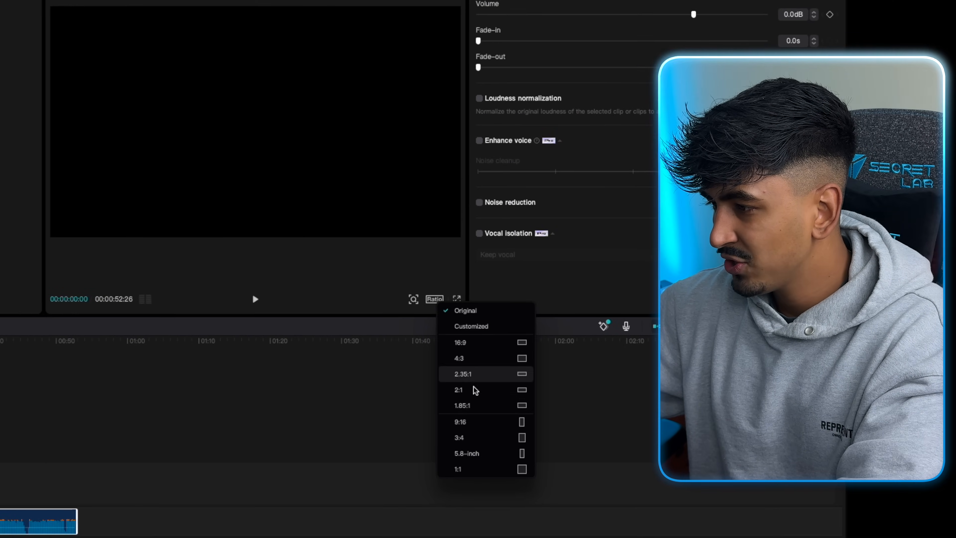
{"action": "left_click", "coordinate": [473, 425]}
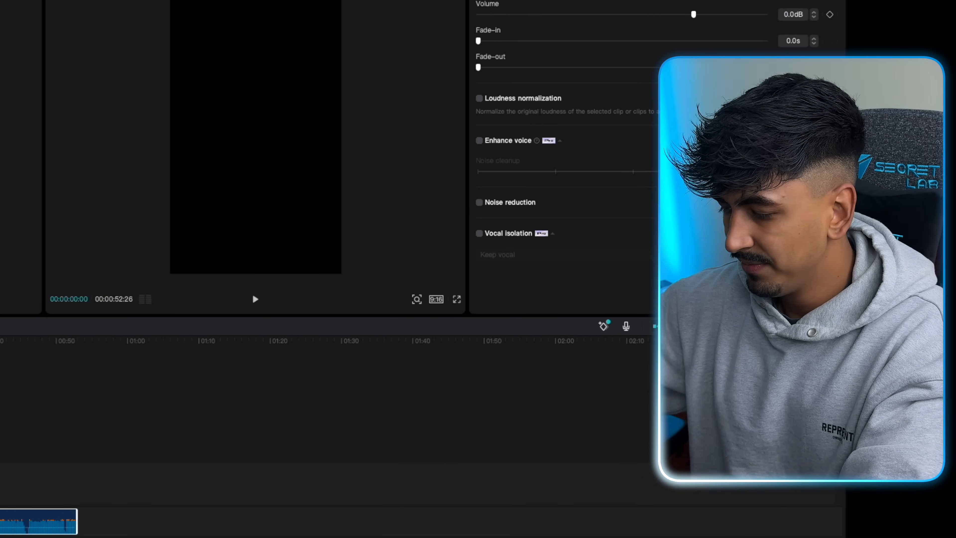
Step: Split the voice-over with the Blade tool at both ends of the silent pauses between about 6 and 8 seconds
{"action": "key", "text": "super+equal"}
{"action": "key", "text": "super+equal"}
{"action": "key", "text": "super+equal"}
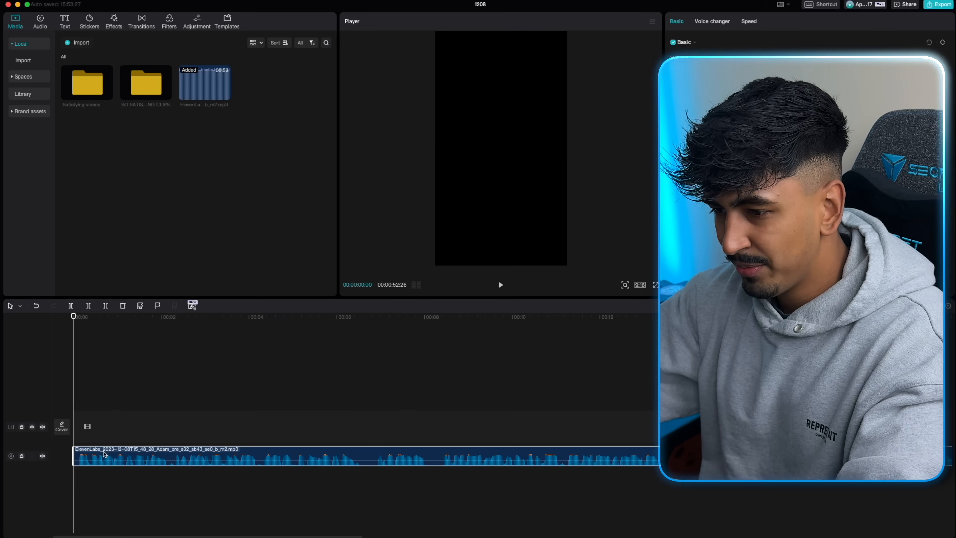
{"action": "scroll", "coordinate": [105, 461], "scroll_direction": "right", "scroll_amount": 1}
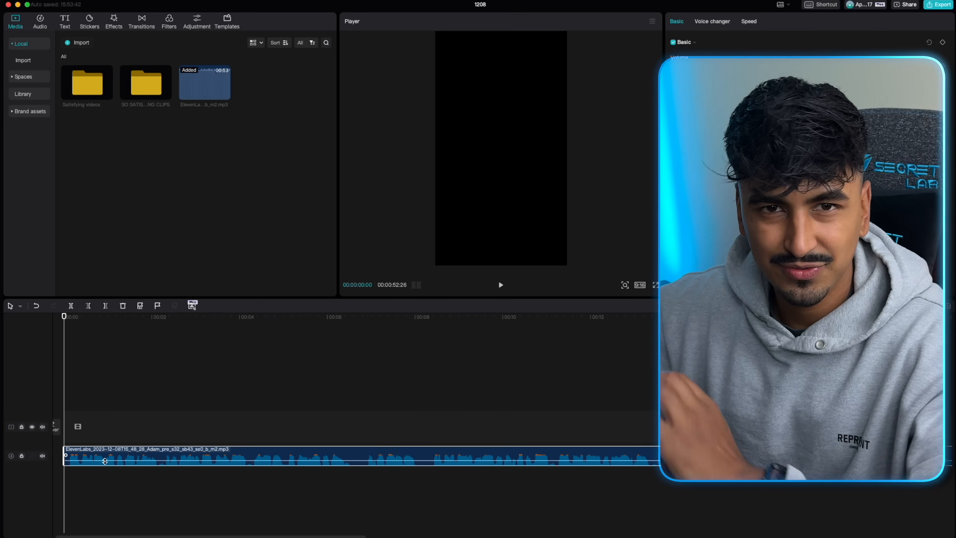
{"action": "scroll", "coordinate": [105, 461], "scroll_direction": "left", "scroll_amount": 1}
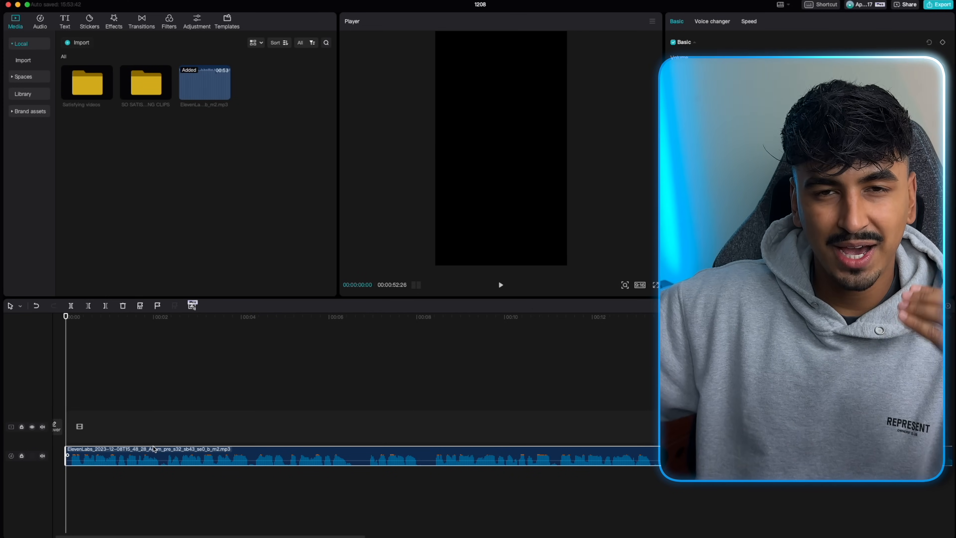
{"action": "scroll", "coordinate": [158, 424], "scroll_direction": "right", "scroll_amount": 1}
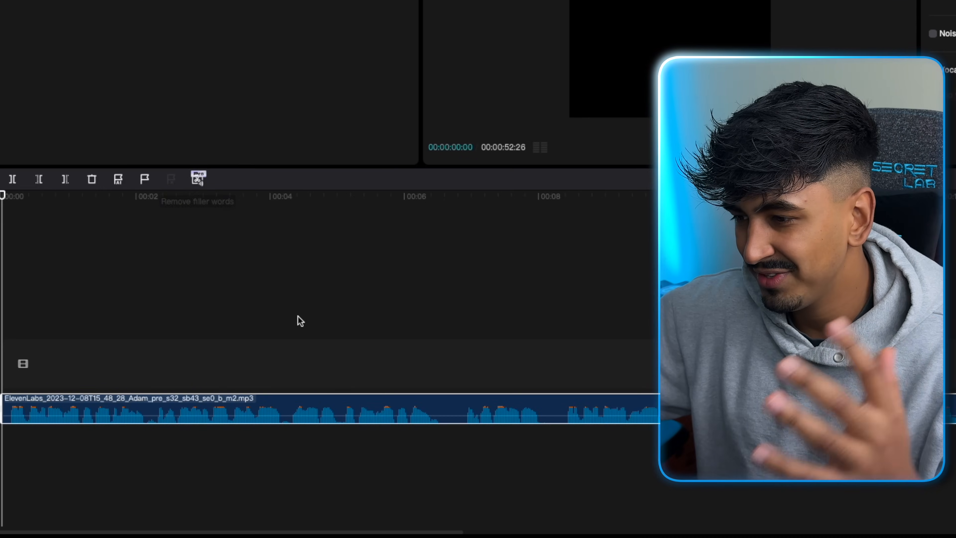
{"action": "right_click", "coordinate": [311, 401]}
{"action": "left_click", "coordinate": [386, 409]}
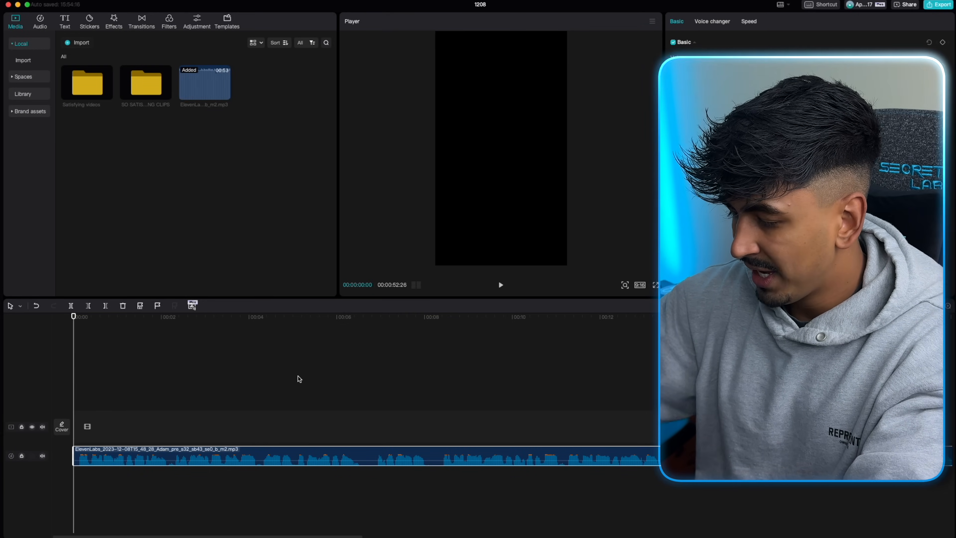
{"action": "scroll", "coordinate": [298, 379], "scroll_direction": "up", "scroll_amount": 3}
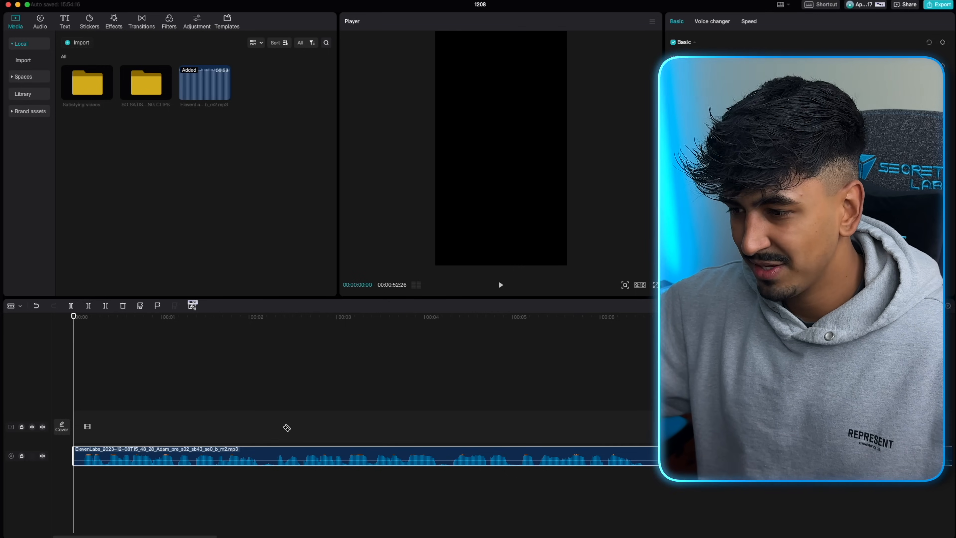
{"action": "left_click", "coordinate": [648, 456]}
{"action": "left_click", "coordinate": [678, 456]}
{"action": "scroll", "coordinate": [578, 462], "scroll_direction": "right", "scroll_amount": 5}
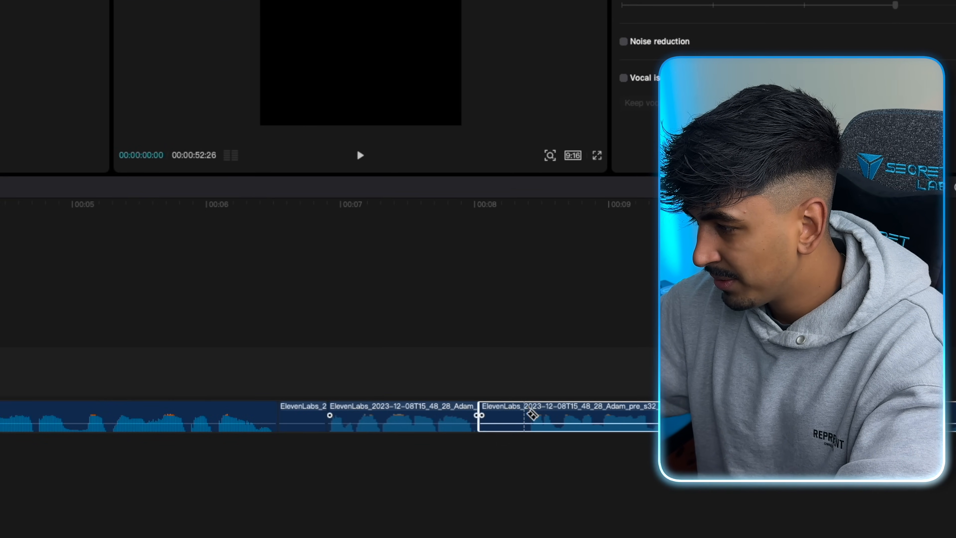
Step: Cut the voice-over at its pauses from about 13 seconds onward and move the last clip against its neighbour near 51 seconds
{"action": "scroll", "coordinate": [531, 414], "scroll_direction": "right", "scroll_amount": 10}
{"action": "left_click", "coordinate": [362, 363]}
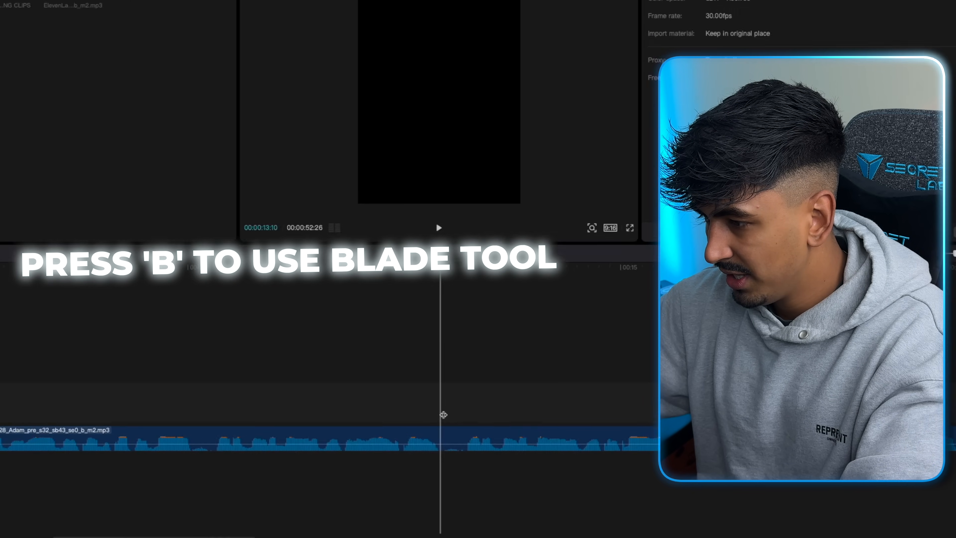
{"action": "left_click", "coordinate": [441, 438]}
{"action": "left_click", "coordinate": [463, 438]}
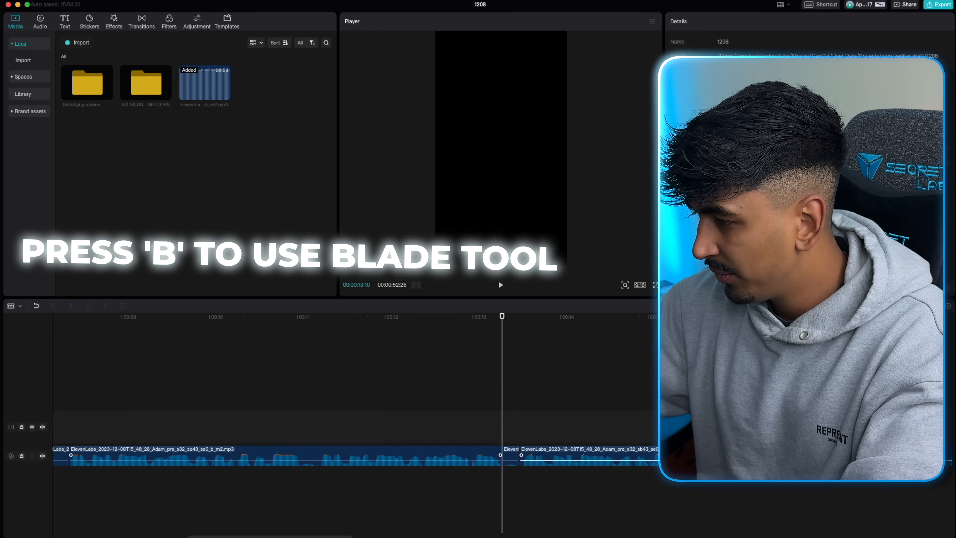
{"action": "scroll", "coordinate": [575, 455], "scroll_direction": "right", "scroll_amount": 15}
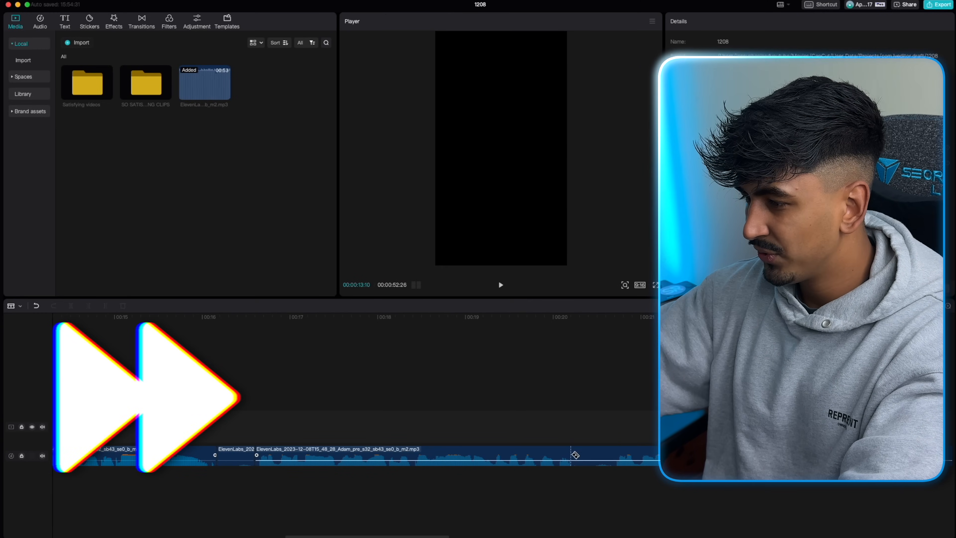
{"action": "scroll", "coordinate": [575, 456], "scroll_direction": "right", "scroll_amount": 20}
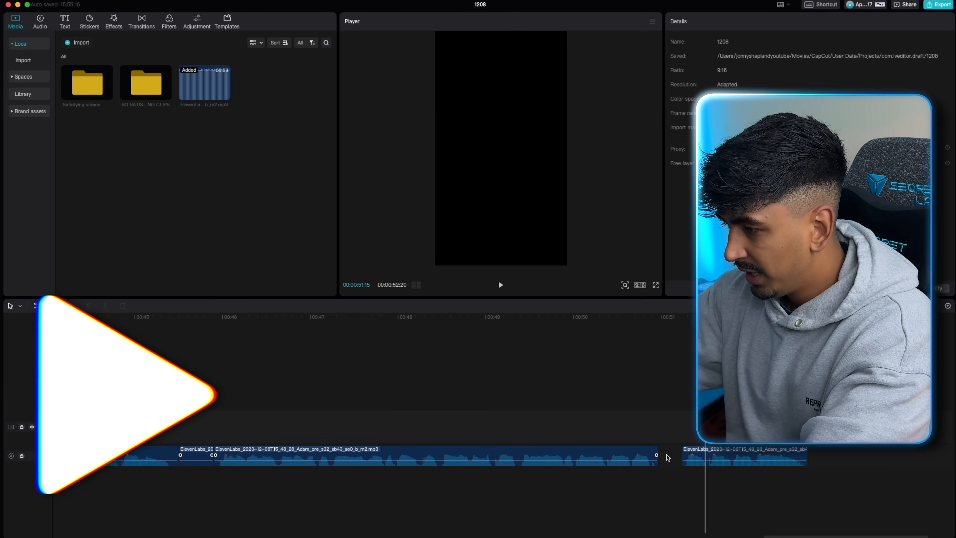
{"action": "left_click_drag", "start_coordinate": [699, 456], "coordinate": [695, 455]}
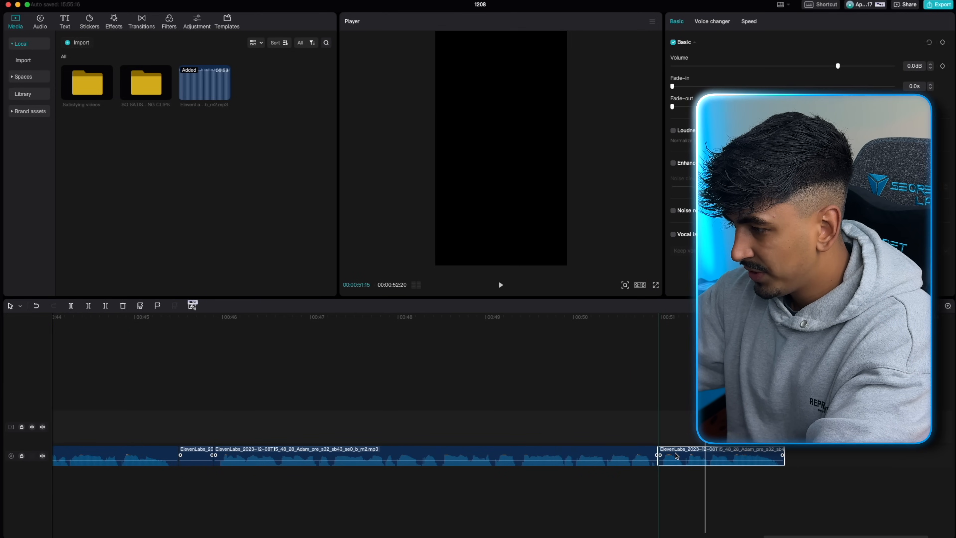
Step: Remove the remaining silent pieces and close the gaps between the voice-over clips up to about 22 seconds
{"action": "scroll", "coordinate": [495, 504], "scroll_direction": "left", "scroll_amount": 15}
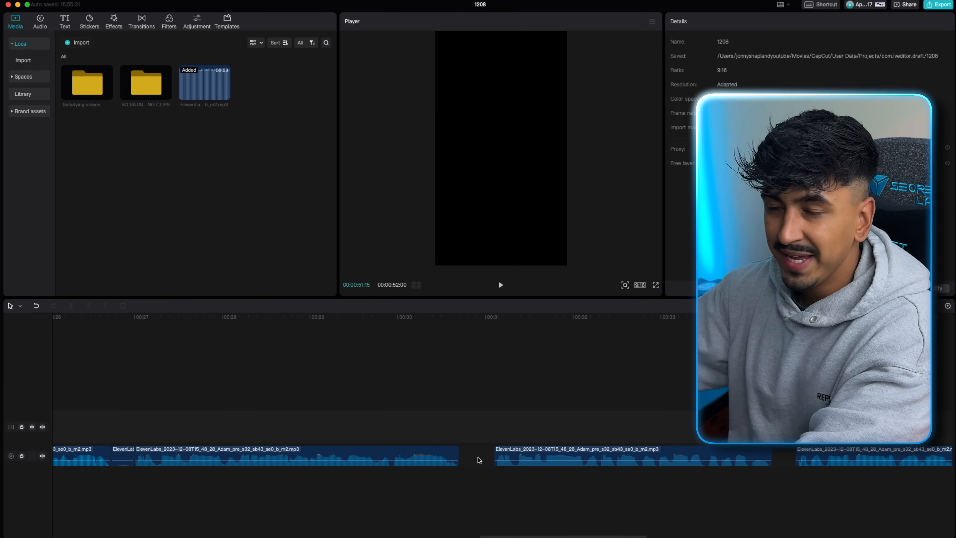
{"action": "scroll", "coordinate": [478, 457], "scroll_direction": "left", "scroll_amount": 10}
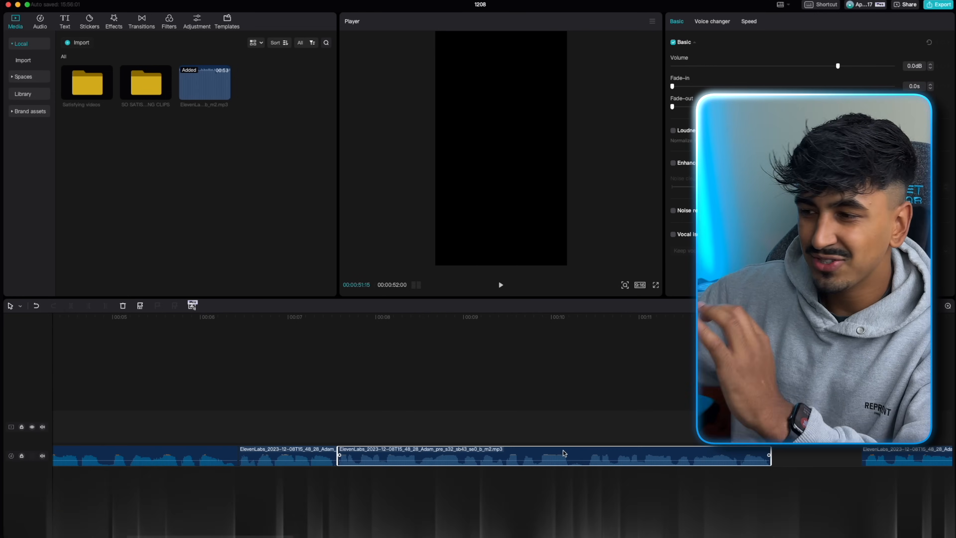
{"action": "scroll", "coordinate": [642, 458], "scroll_direction": "right", "scroll_amount": 10}
{"action": "left_click_drag", "start_coordinate": [553, 453], "coordinate": [462, 452]}
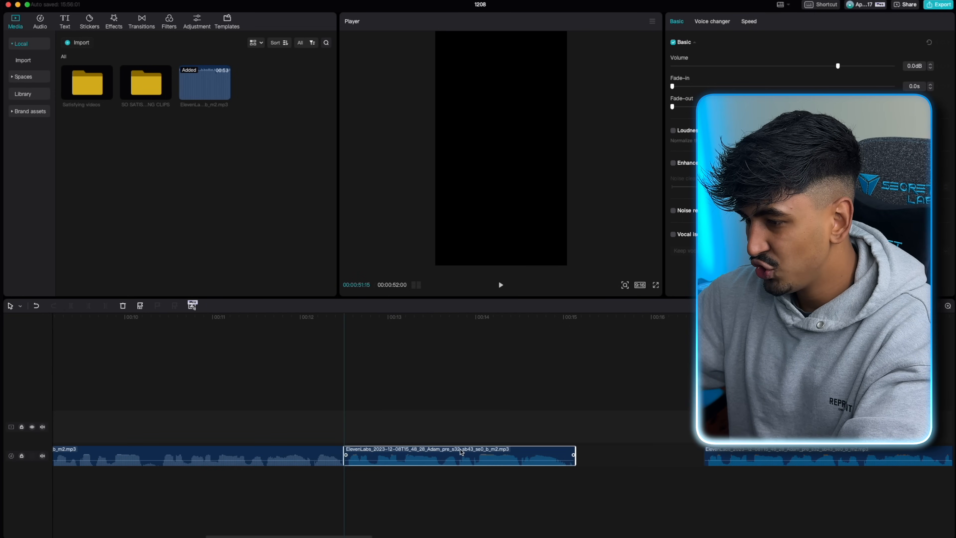
{"action": "scroll", "coordinate": [672, 456], "scroll_direction": "right", "scroll_amount": 10}
{"action": "left_click_drag", "start_coordinate": [800, 459], "coordinate": [492, 456]}
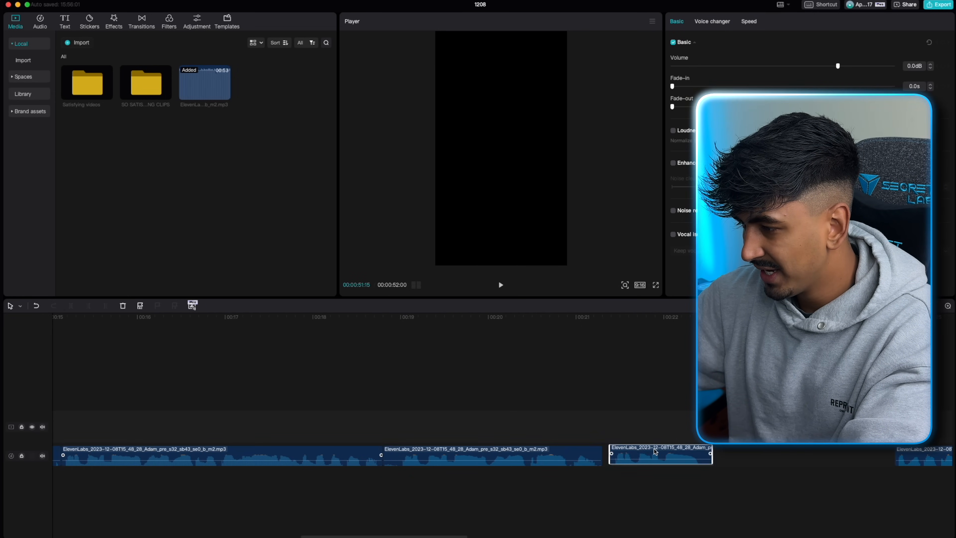
Step: Close the gaps between the voice-over clips from about 22 to 32 seconds by moving each against the preceding one
{"action": "scroll", "coordinate": [650, 455], "scroll_direction": "right", "scroll_amount": 4}
{"action": "left_click_drag", "start_coordinate": [847, 457], "coordinate": [464, 458]}
{"action": "scroll", "coordinate": [655, 458], "scroll_direction": "right", "scroll_amount": 15}
{"action": "scroll", "coordinate": [699, 454], "scroll_direction": "left", "scroll_amount": 4}
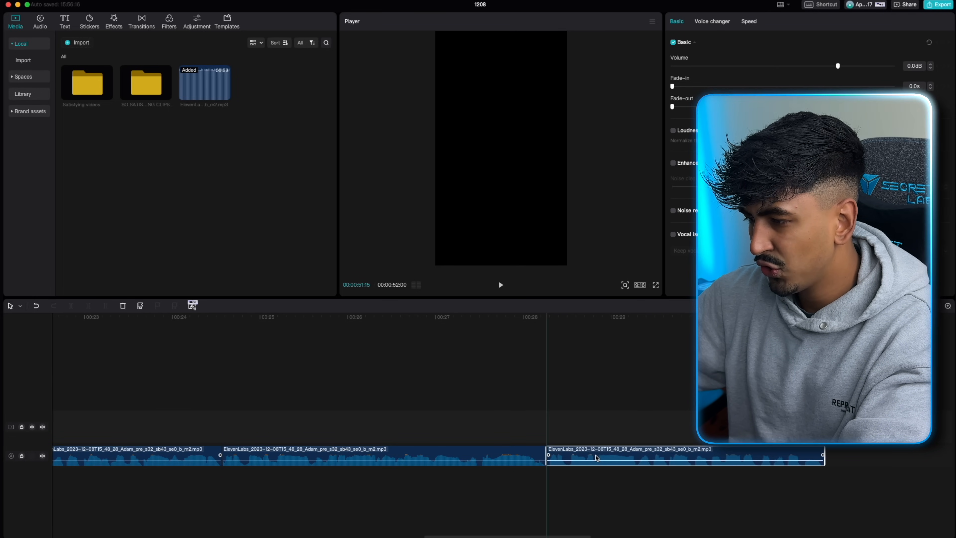
{"action": "scroll", "coordinate": [606, 456], "scroll_direction": "right", "scroll_amount": 13}
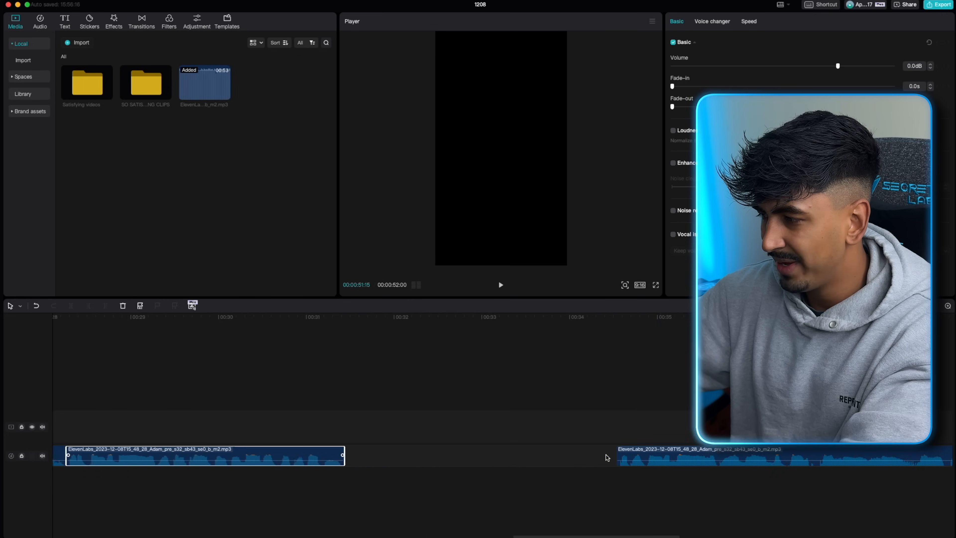
{"action": "left_click_drag", "start_coordinate": [708, 456], "coordinate": [442, 455]}
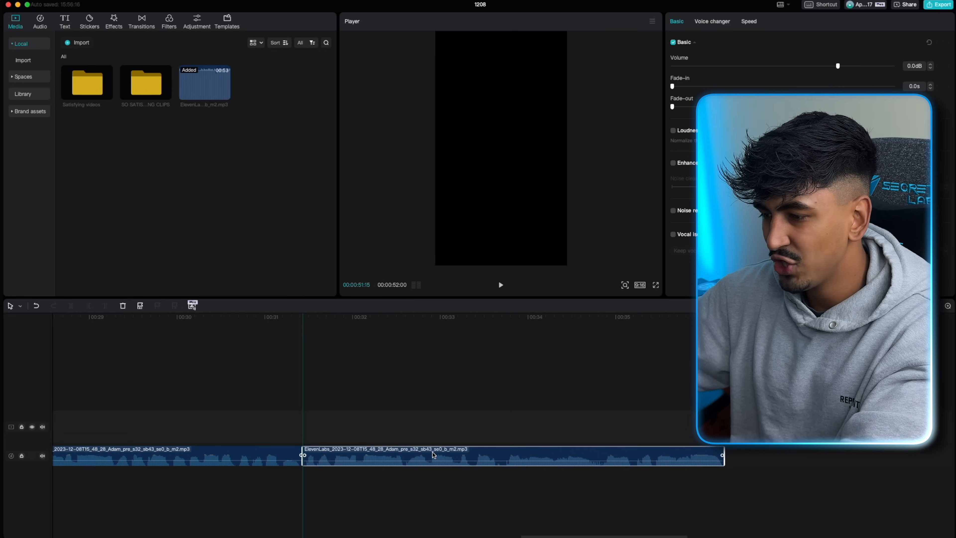
Step: Move the remaining voice-over clips after about 36 seconds together so the audio runs without gaps to its end
{"action": "scroll", "coordinate": [433, 455], "scroll_direction": "down", "scroll_amount": 5}
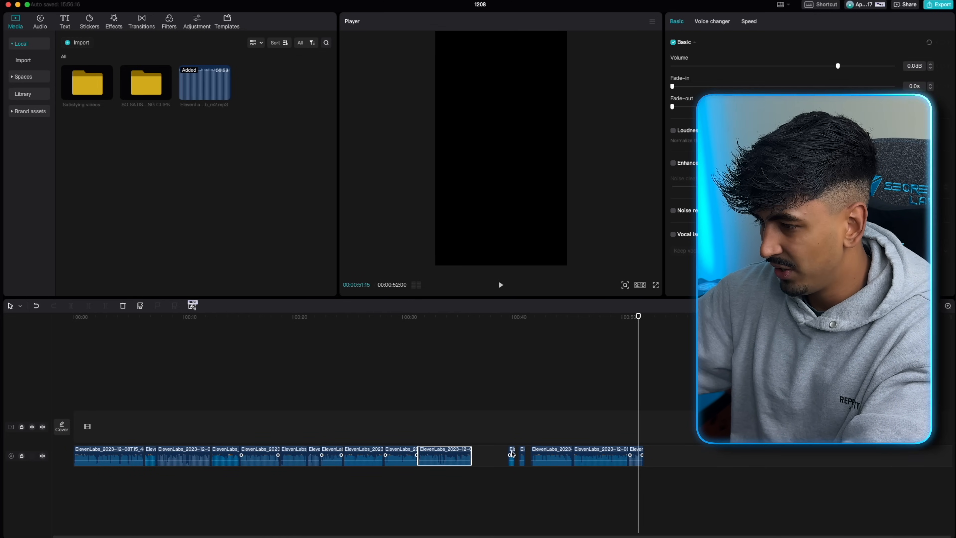
{"action": "left_click_drag", "start_coordinate": [513, 455], "coordinate": [482, 454]}
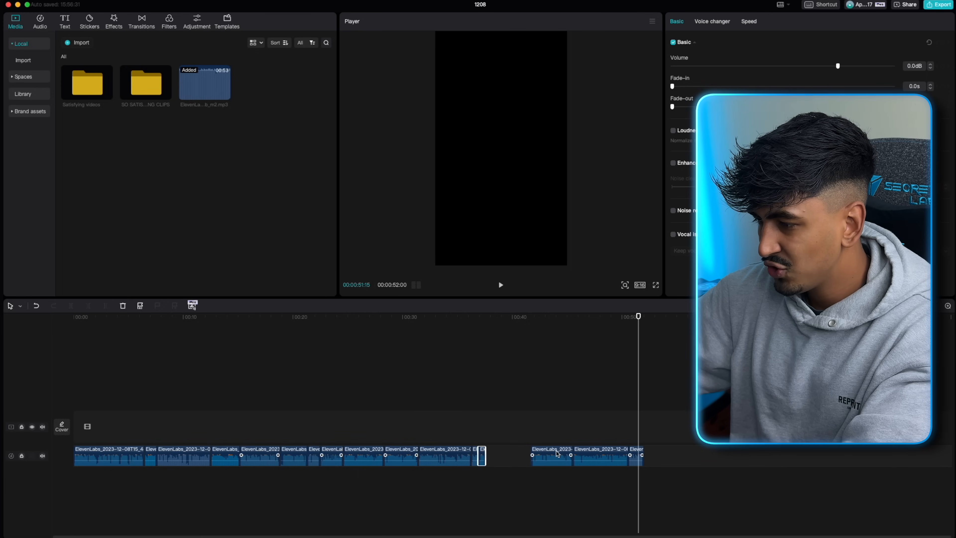
{"action": "left_click_drag", "start_coordinate": [600, 454], "coordinate": [555, 455]}
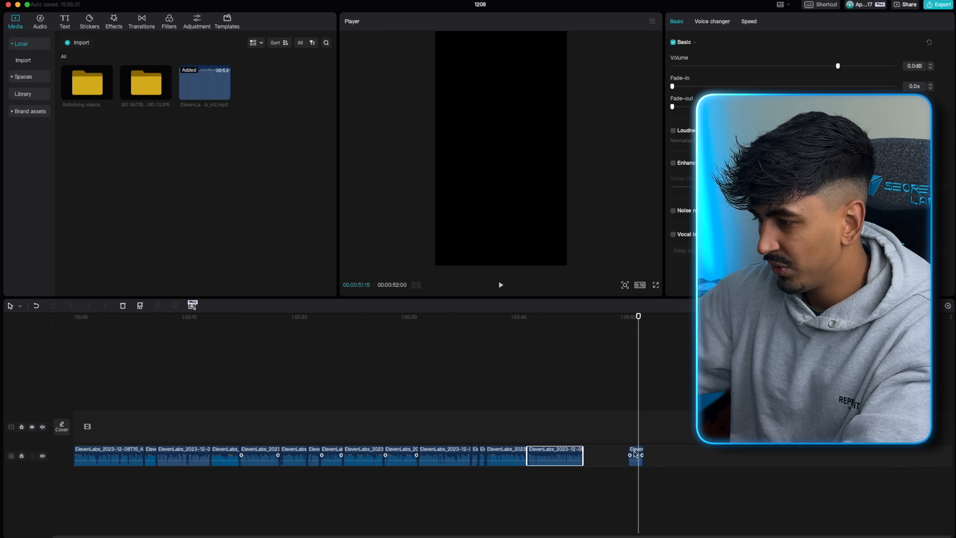
{"action": "left_click_drag", "start_coordinate": [640, 454], "coordinate": [595, 453]}
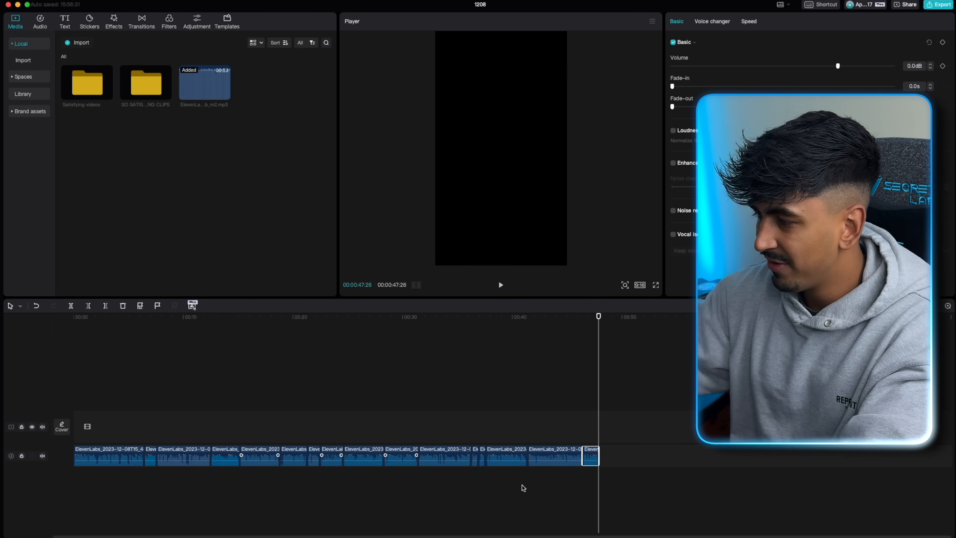
Step: Deselect the voice-over clip and open the Satisfying videos folder in the project media
{"action": "scroll", "coordinate": [523, 488], "scroll_direction": "up", "scroll_amount": 3}
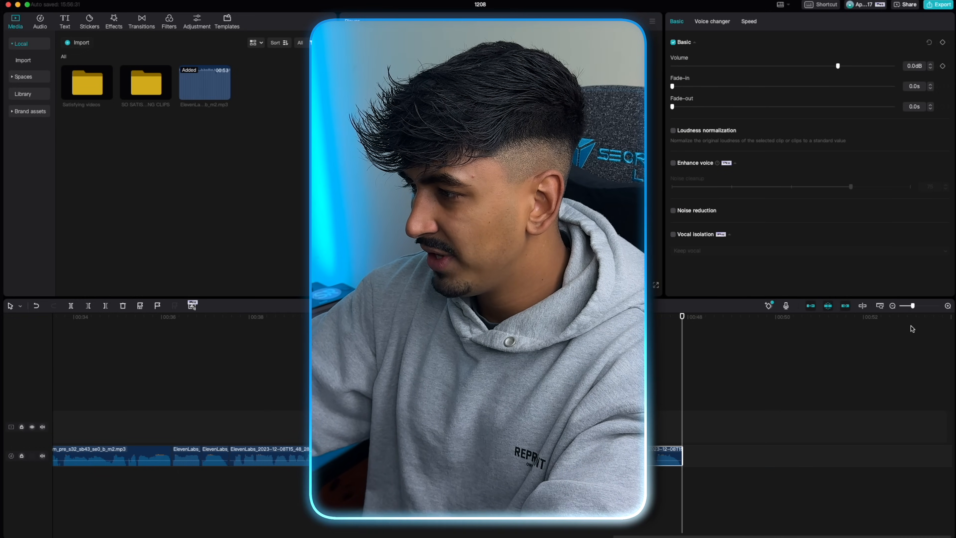
{"action": "scroll", "coordinate": [654, 406], "scroll_direction": "left", "scroll_amount": 5}
{"action": "scroll", "coordinate": [655, 406], "scroll_direction": "left", "scroll_amount": 10}
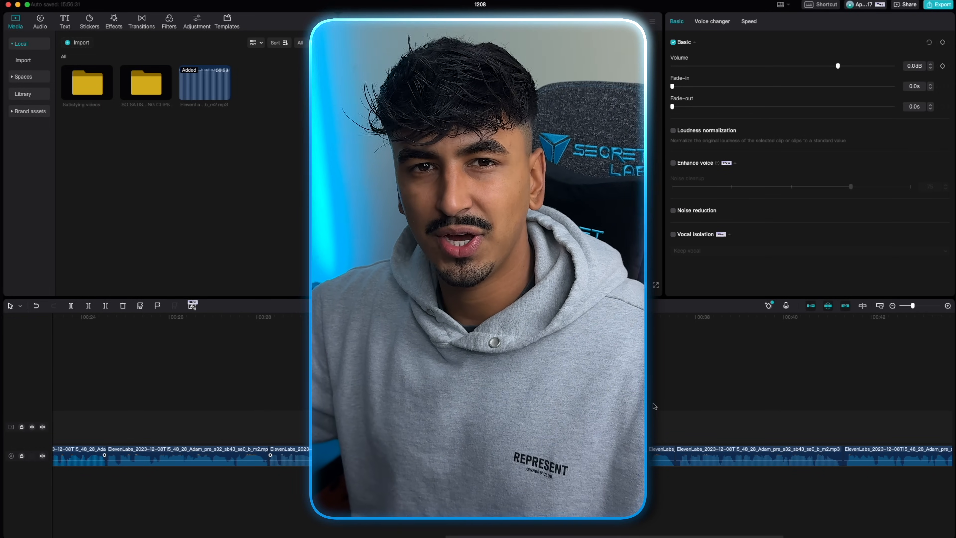
{"action": "scroll", "coordinate": [654, 406], "scroll_direction": "left", "scroll_amount": 1}
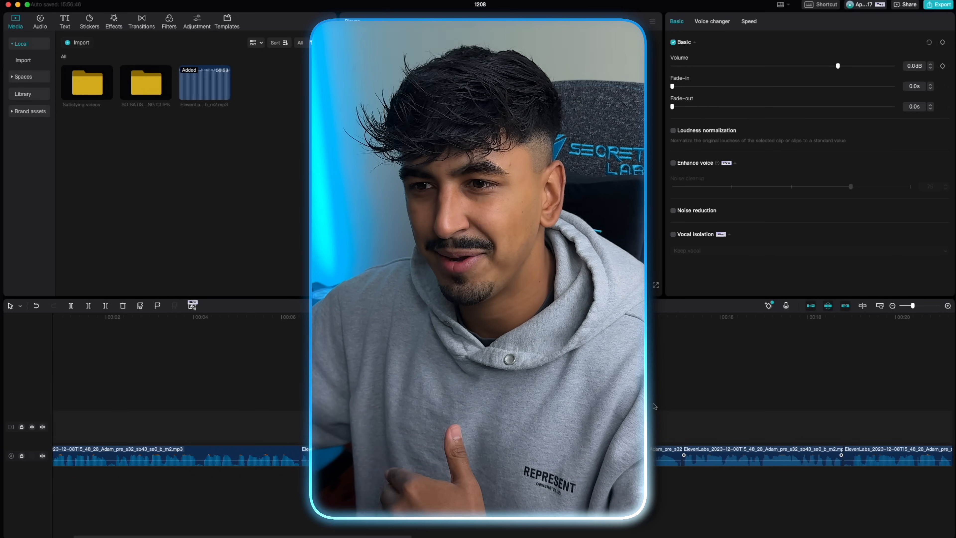
{"action": "scroll", "coordinate": [338, 399], "scroll_direction": "left", "scroll_amount": 5}
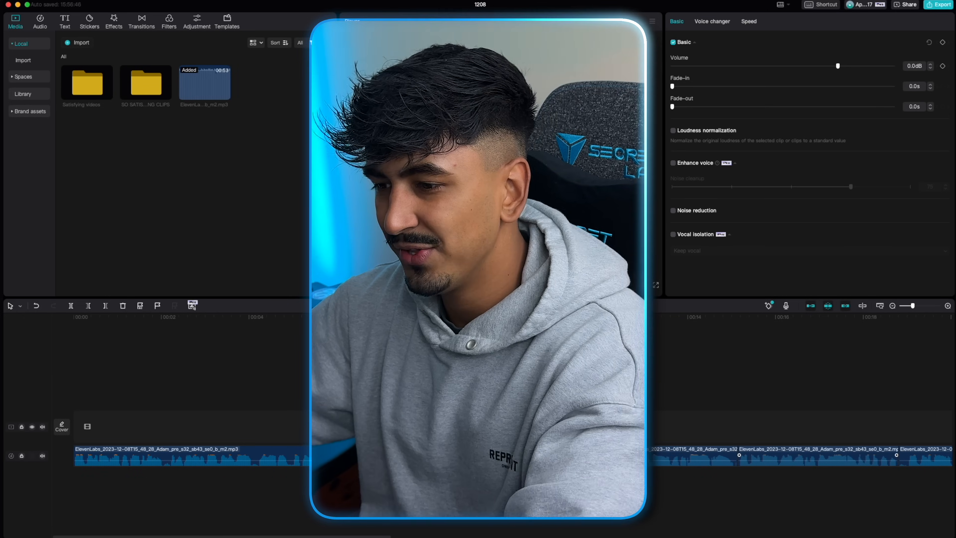
{"action": "left_click", "coordinate": [77, 398]}
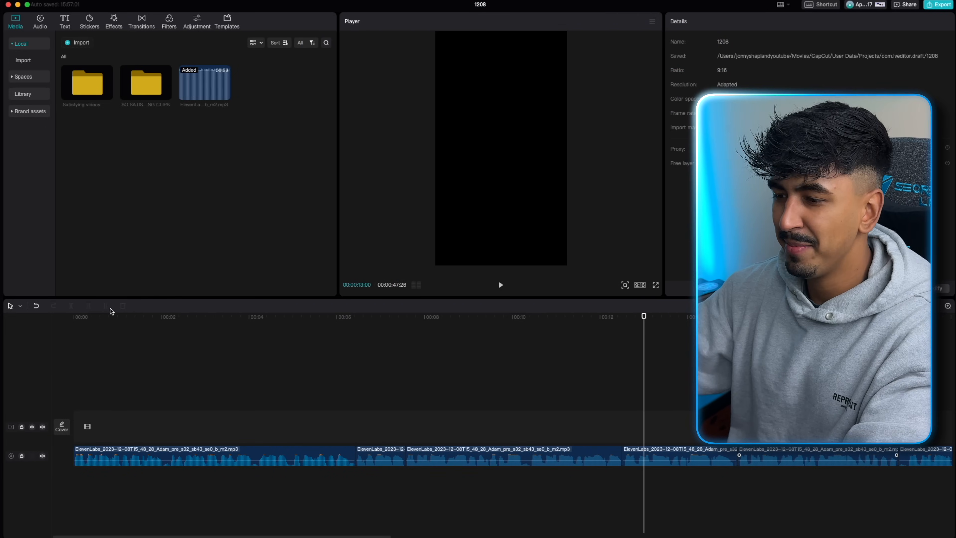
{"action": "double_click", "coordinate": [90, 87]}
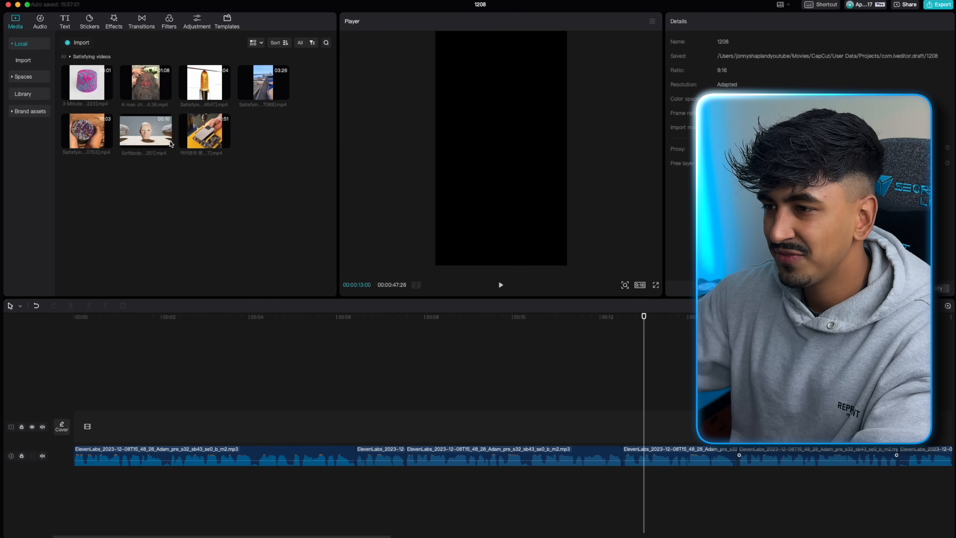
{"action": "mouse_move", "coordinate": [90, 87]}
{"action": "left_mouse_down"}
{"action": "mouse_move", "coordinate": [152, 377]}
{"action": "mouse_move", "coordinate": [123, 145]}
{"action": "mouse_move", "coordinate": [94, 100]}
{"action": "left_mouse_up"}
Step: Select all the voice-over pieces on the timeline and combine them into one compound clip
{"action": "scroll", "coordinate": [189, 469], "scroll_direction": "right", "scroll_amount": 5}
{"action": "scroll", "coordinate": [189, 468], "scroll_direction": "right", "scroll_amount": 10}
{"action": "left_click_drag", "start_coordinate": [632, 496], "coordinate": [53, 434]}
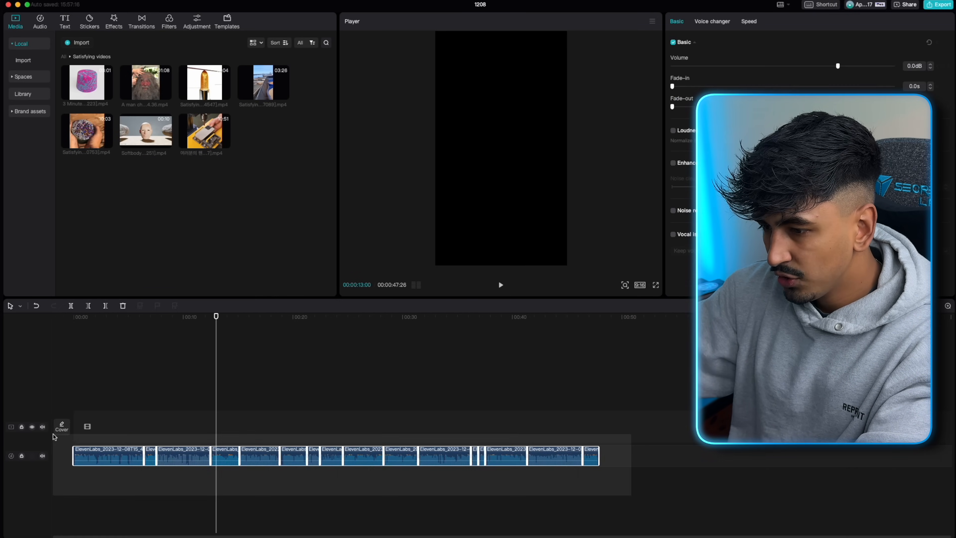
{"action": "right_click", "coordinate": [121, 455]}
{"action": "left_click", "coordinate": [152, 486]}
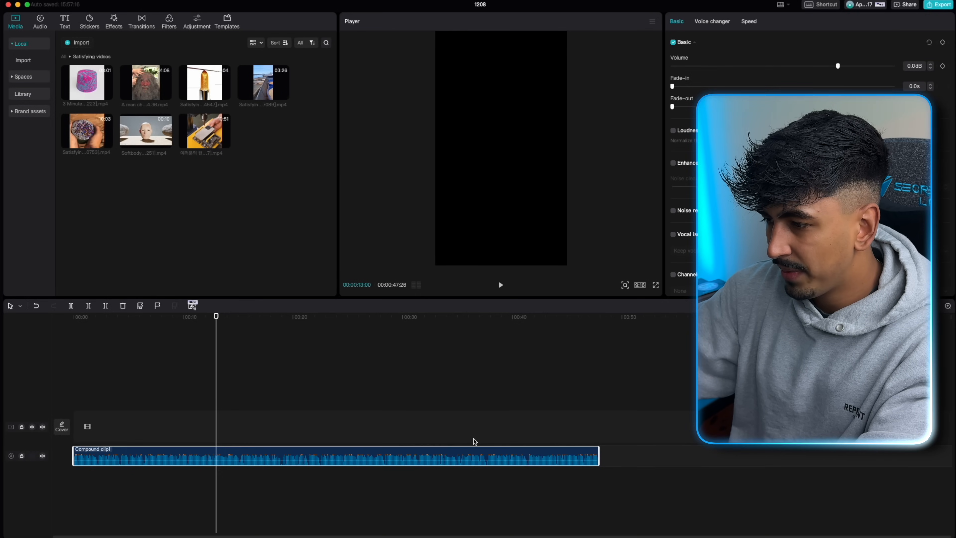
Step: Add the 3 Minute Satisfying Kinetic Sand Video at the start of the timeline and split it by scene
{"action": "left_click", "coordinate": [62, 387]}
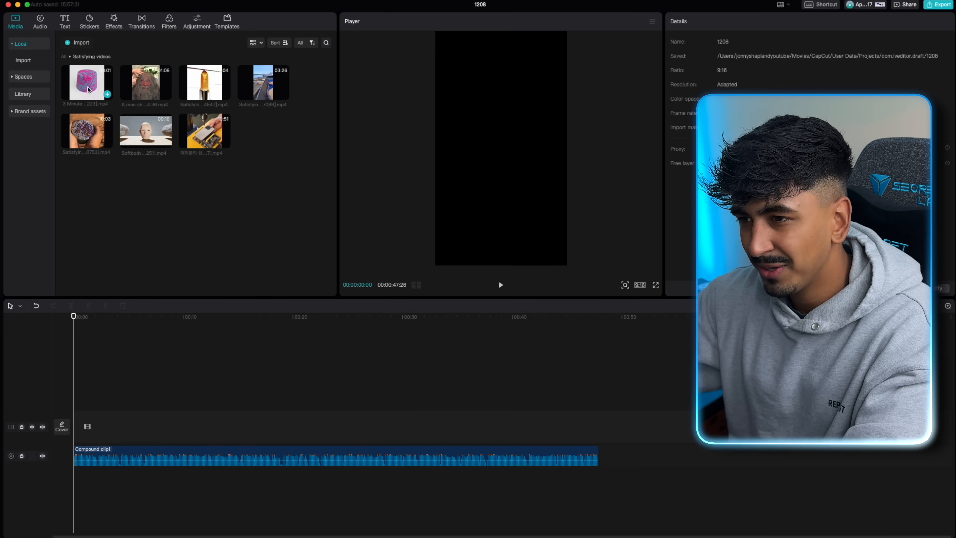
{"action": "left_click", "coordinate": [108, 94]}
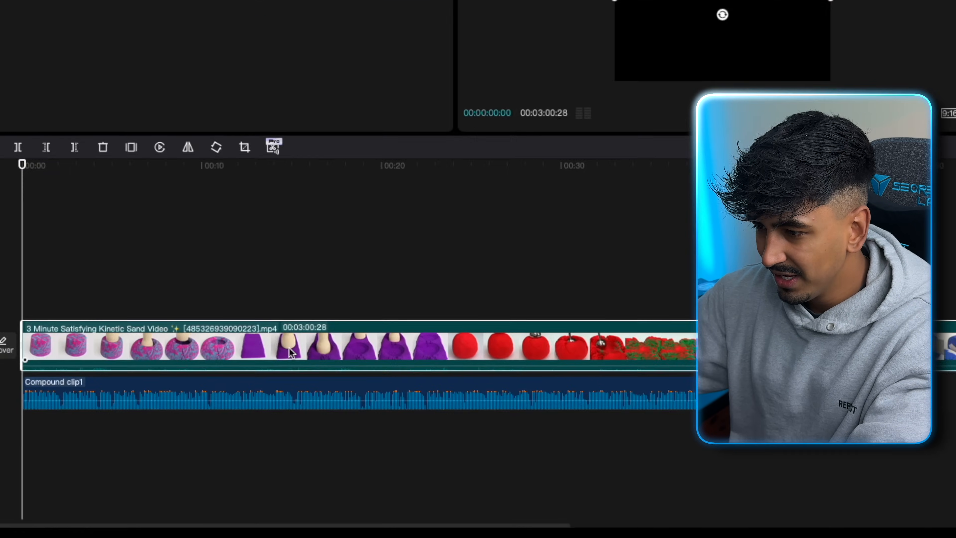
{"action": "right_click", "coordinate": [291, 353]}
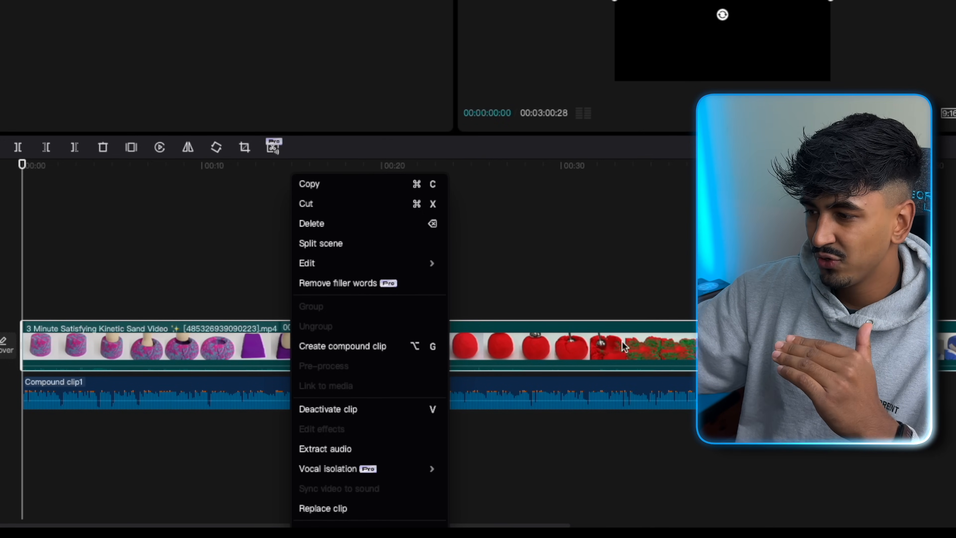
{"action": "left_click", "coordinate": [354, 244]}
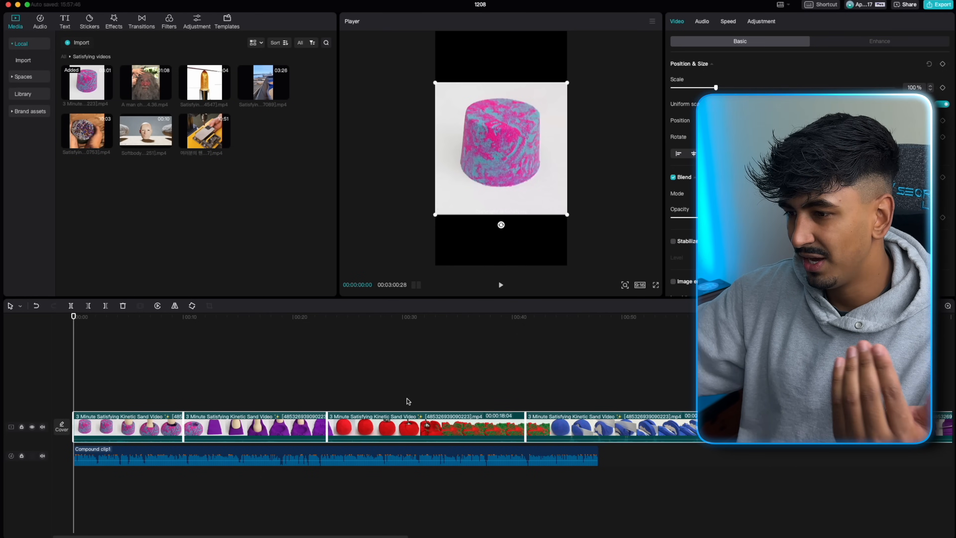
Step: Move the auto captions back so the first one starts at the very beginning of the timeline, and select it
{"action": "left_click_drag", "start_coordinate": [73, 318], "coordinate": [951, 332]}
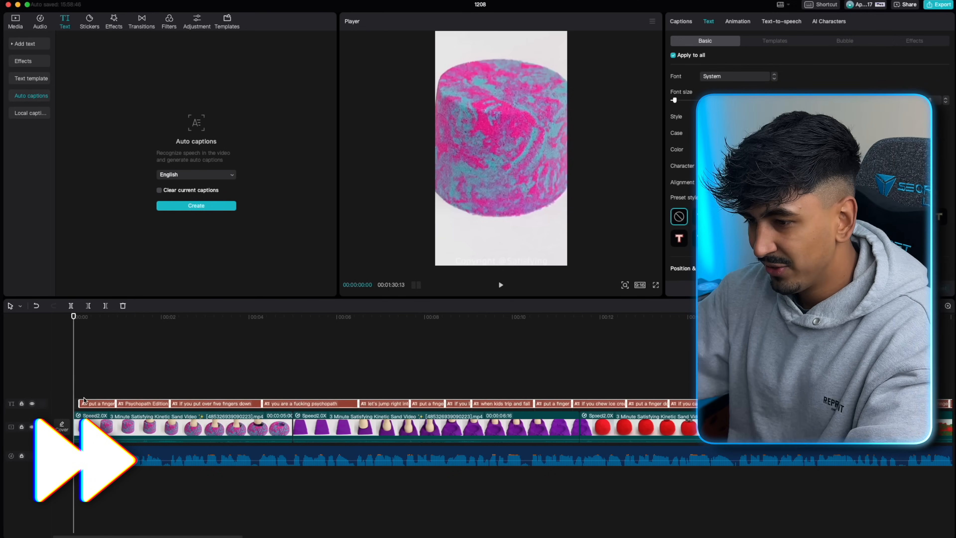
{"action": "left_click_drag", "start_coordinate": [84, 401], "coordinate": [78, 400]}
{"action": "left_click", "coordinate": [92, 404]}
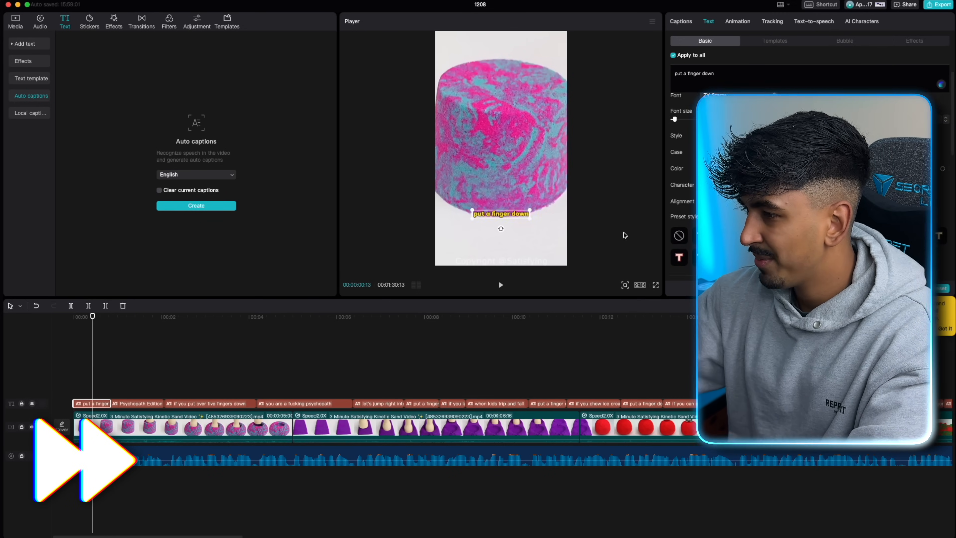
Step: Restyle all captions as bold white uppercase text at size 9, centre them in the frame and animate them word by word
{"action": "left_click", "coordinate": [708, 168]}
{"action": "left_click", "coordinate": [701, 251]}
{"action": "left_click_drag", "start_coordinate": [501, 214], "coordinate": [501, 148]}
{"action": "left_click", "coordinate": [738, 21]}
{"action": "left_click", "coordinate": [914, 40]}
{"action": "left_click", "coordinate": [709, 21]}
{"action": "key", "text": "super+minus"}
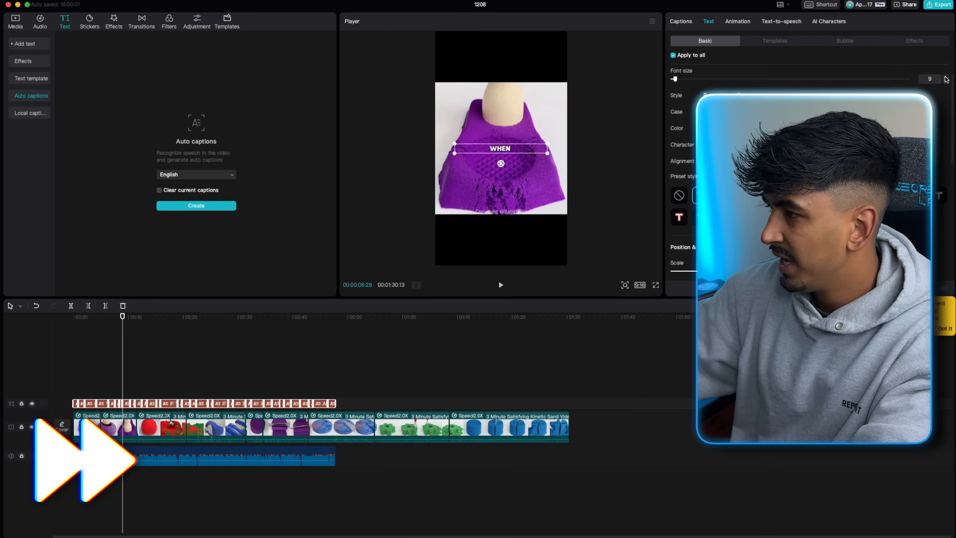
Step: Enlarge the remaining kinetic sand clips to about 178% so they fill the vertical frame
{"action": "left_click", "coordinate": [156, 428]}
{"action": "left_click_drag", "start_coordinate": [435, 214], "coordinate": [382, 267]}
{"action": "left_click", "coordinate": [254, 428]}
{"action": "left_click", "coordinate": [332, 427]}
{"action": "left_click_drag", "start_coordinate": [435, 215], "coordinate": [382, 267]}
{"action": "left_click", "coordinate": [498, 428]}
{"action": "left_click_drag", "start_coordinate": [435, 215], "coordinate": [382, 266]}
{"action": "key", "text": "super+equal"}
Step: Insert a section of the Softbody Experiment video, about 4 seconds long, at the start of the timeline ahead of the sand clips
{"action": "left_click", "coordinate": [80, 391]}
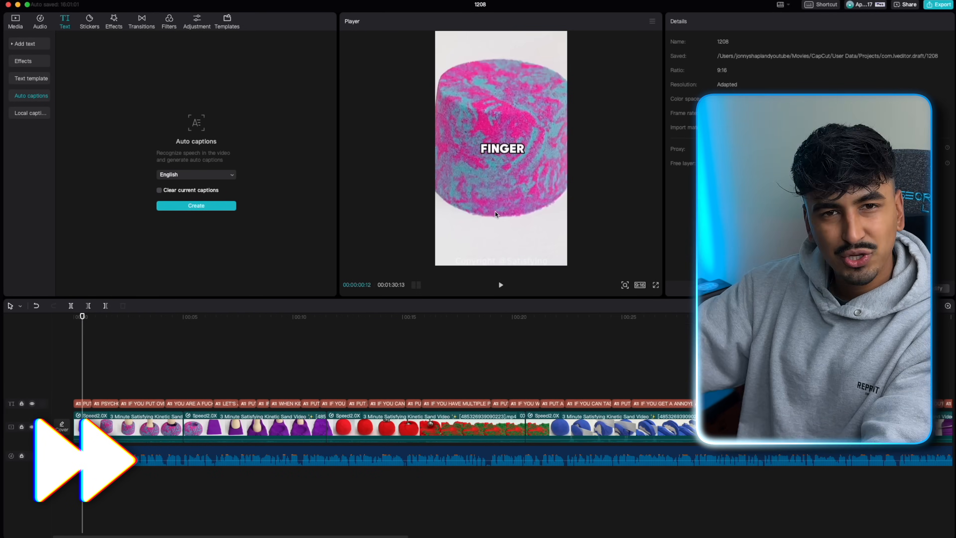
{"action": "left_click", "coordinate": [16, 21]}
{"action": "left_click", "coordinate": [145, 131]}
{"action": "left_click", "coordinate": [144, 142]}
{"action": "key", "text": "super+minus"}
{"action": "left_click_drag", "start_coordinate": [371, 377], "coordinate": [81, 405]}
{"action": "left_click_drag", "start_coordinate": [188, 402], "coordinate": [166, 402]}
{"action": "key", "text": "super+equal"}
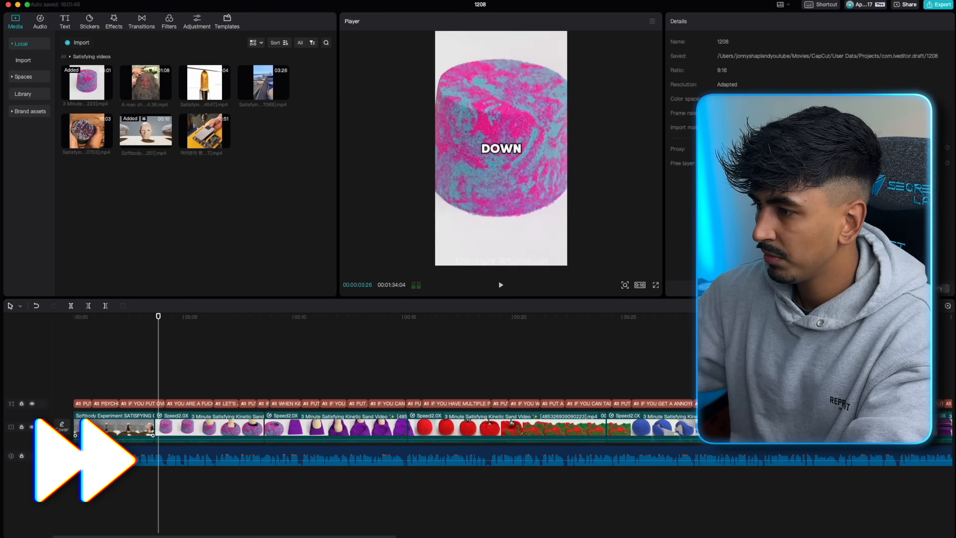
Step: Enlarge the Softbody Experiment clip to fill the vertical frame and speed it up to 2x
{"action": "left_click", "coordinate": [98, 427]}
{"action": "left_click_drag", "start_coordinate": [435, 185], "coordinate": [293, 266]}
{"action": "left_click", "coordinate": [151, 428]}
{"action": "left_click_drag", "start_coordinate": [121, 422], "coordinate": [128, 423]}
{"action": "left_click_drag", "start_coordinate": [166, 380], "coordinate": [126, 394]}
{"action": "left_click_drag", "start_coordinate": [143, 392], "coordinate": [166, 403]}
{"action": "left_click", "coordinate": [122, 373]}
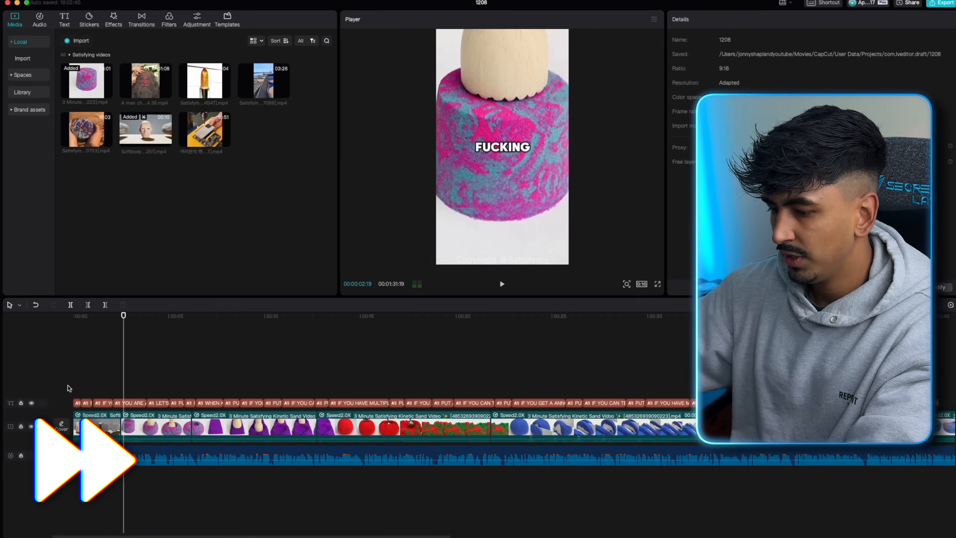
Step: Delete all the captions from the timeline and return to the start of the video
{"action": "key", "text": "super+z"}
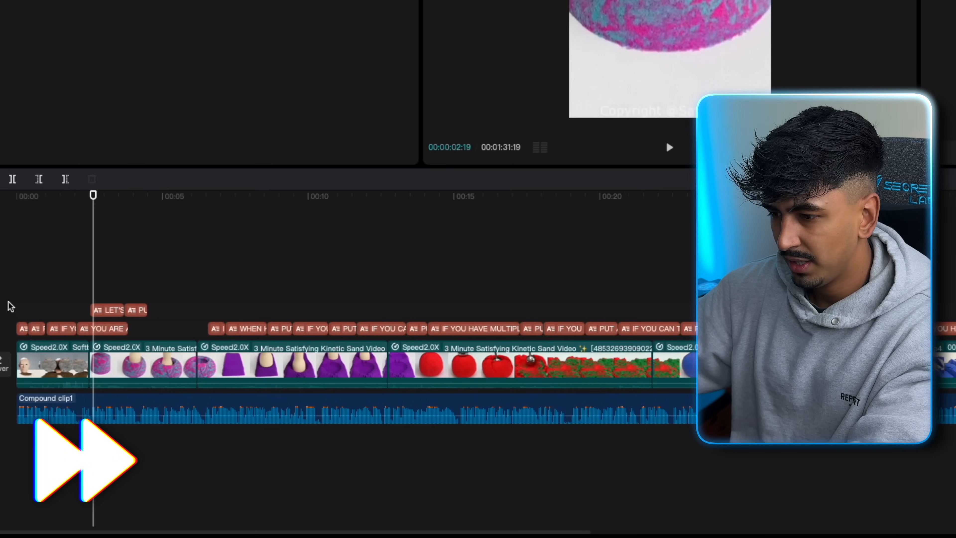
{"action": "left_click_drag", "start_coordinate": [17, 280], "coordinate": [952, 338]}
{"action": "key", "text": "Delete"}
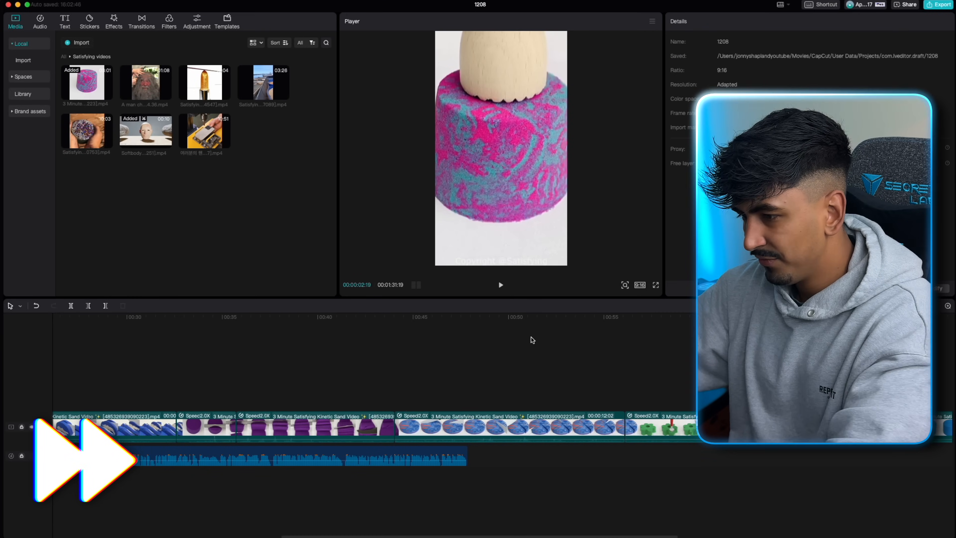
{"action": "scroll", "coordinate": [338, 377], "scroll_direction": "left", "scroll_amount": 10}
{"action": "left_click", "coordinate": [82, 387]}
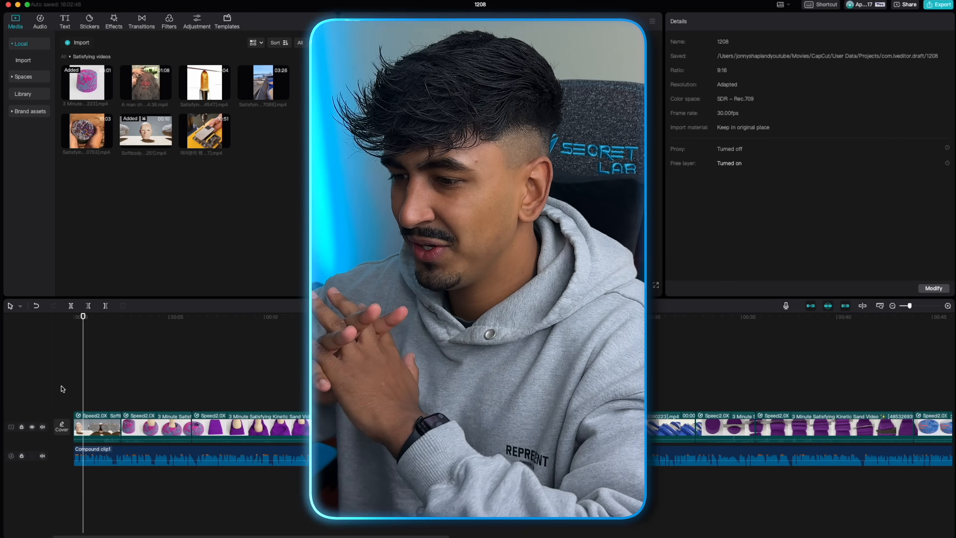
Step: Speed up the pink and blue kinetic sand clip to 3.6x
{"action": "left_click", "coordinate": [119, 404]}
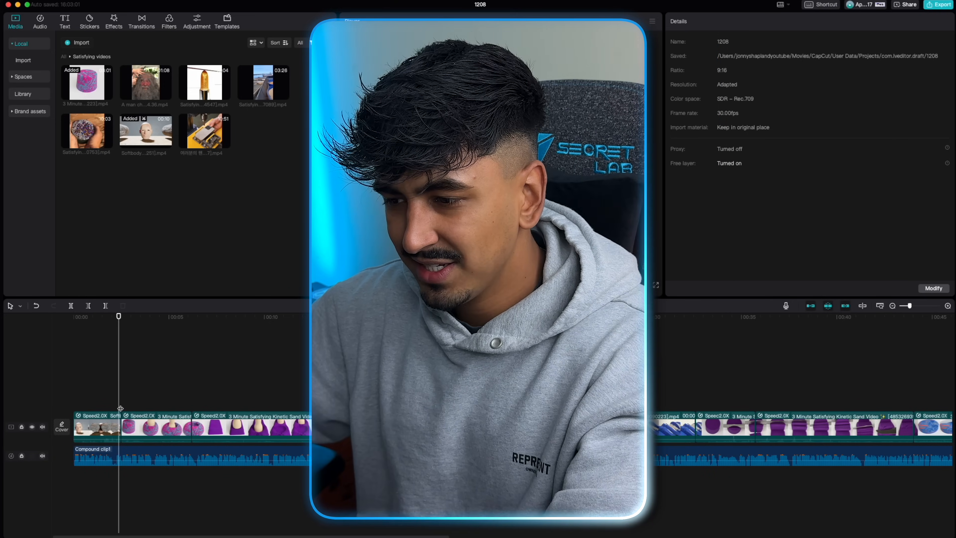
{"action": "left_click", "coordinate": [140, 406]}
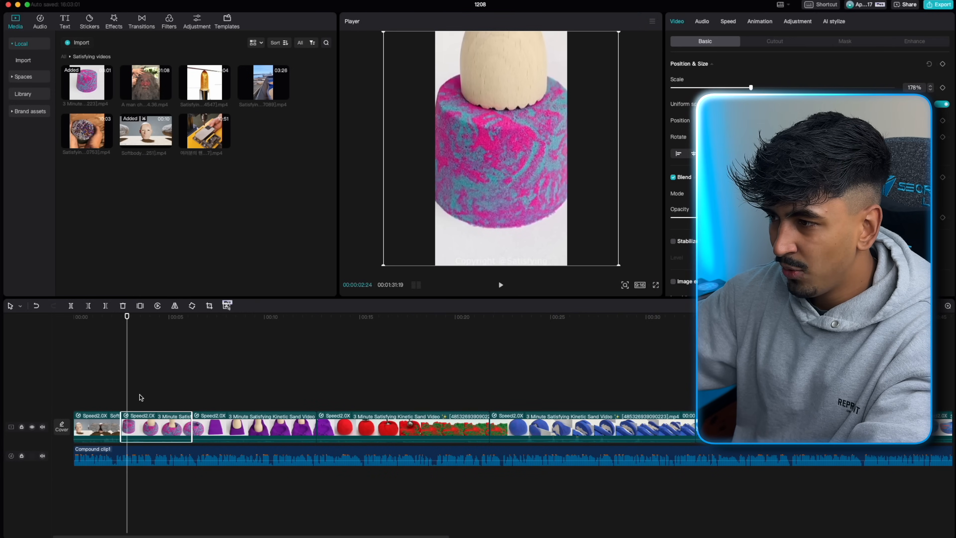
{"action": "left_click", "coordinate": [140, 395]}
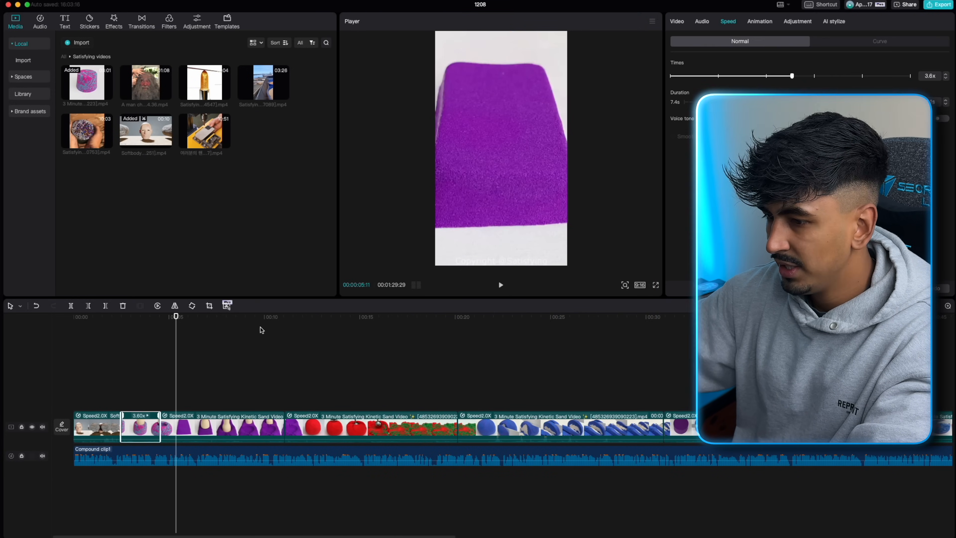
Step: Play the pink and blue sand clip, and delete the purple sand clip that follows it
{"action": "left_click", "coordinate": [130, 411]}
{"action": "key", "text": "space"}
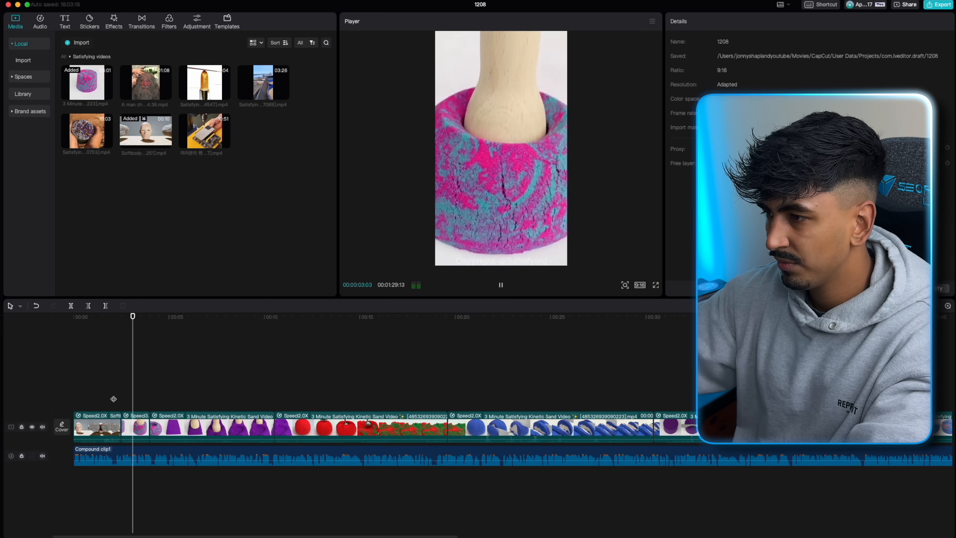
{"action": "left_click", "coordinate": [178, 429]}
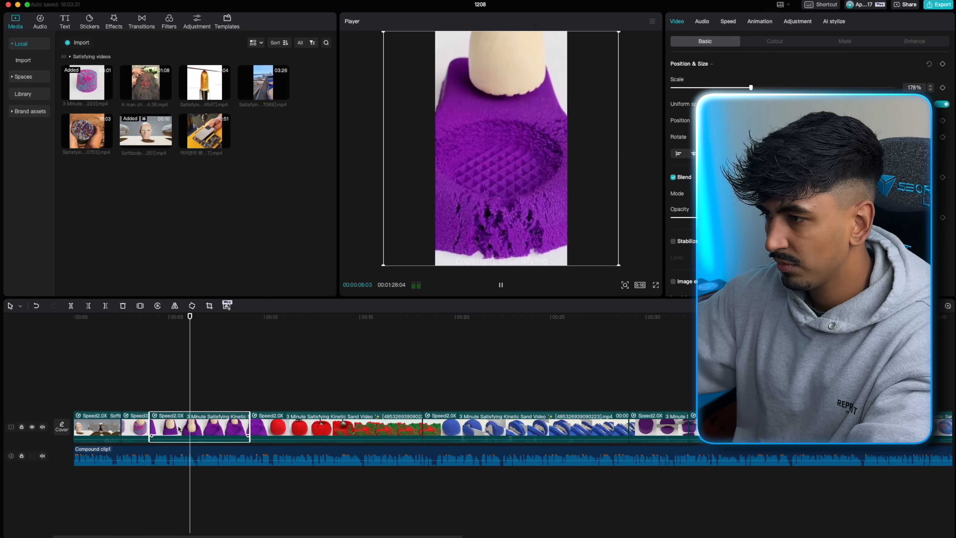
{"action": "key", "text": "Delete"}
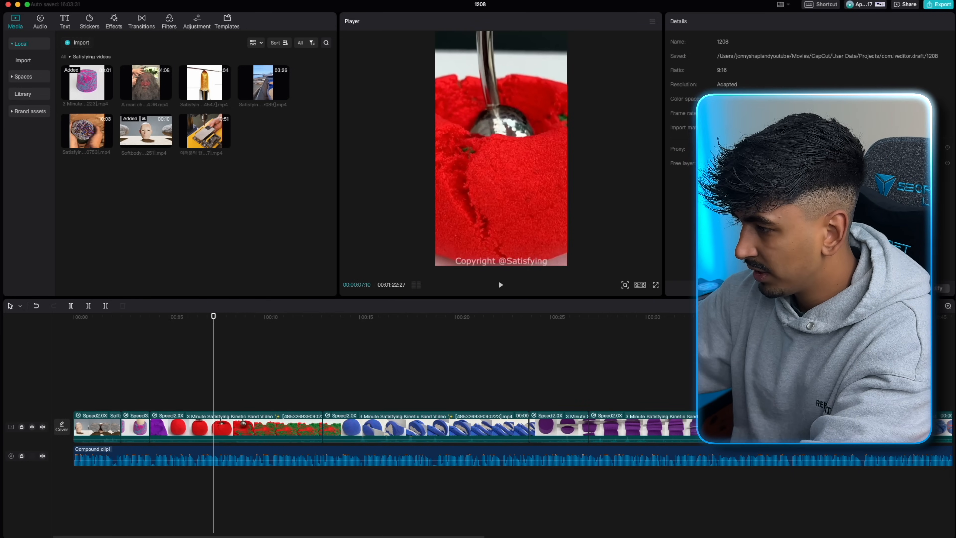
Step: Preview the lipstick and phone-milling videos, and insert a section of the phone-milling one after the pink and blue sand clip
{"action": "left_click", "coordinate": [205, 131]}
{"action": "left_click", "coordinate": [193, 88]}
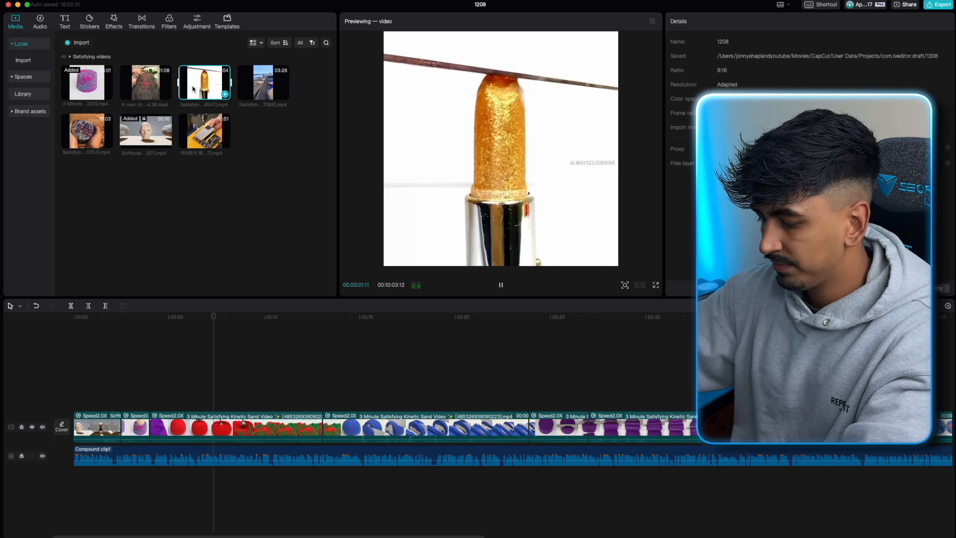
{"action": "left_click", "coordinate": [196, 135]}
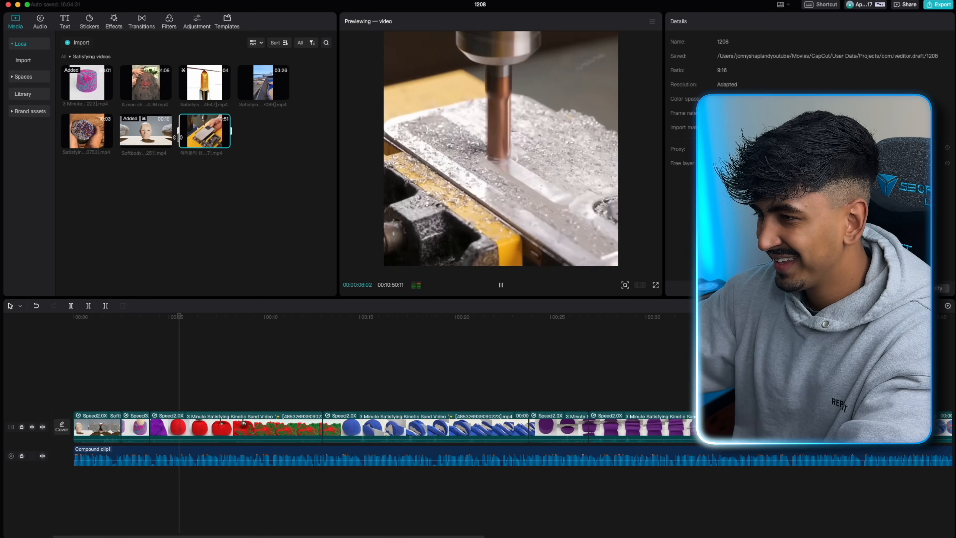
{"action": "left_click", "coordinate": [186, 143]}
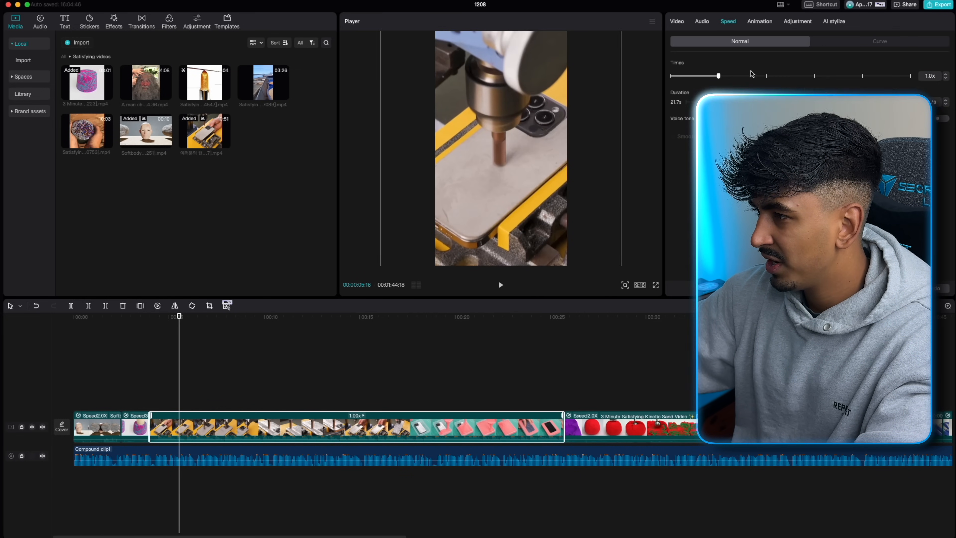
Step: Set the phone-milling clip's speed to 2x and play the timeline from the start
{"action": "left_click_drag", "start_coordinate": [763, 77], "coordinate": [768, 79]}
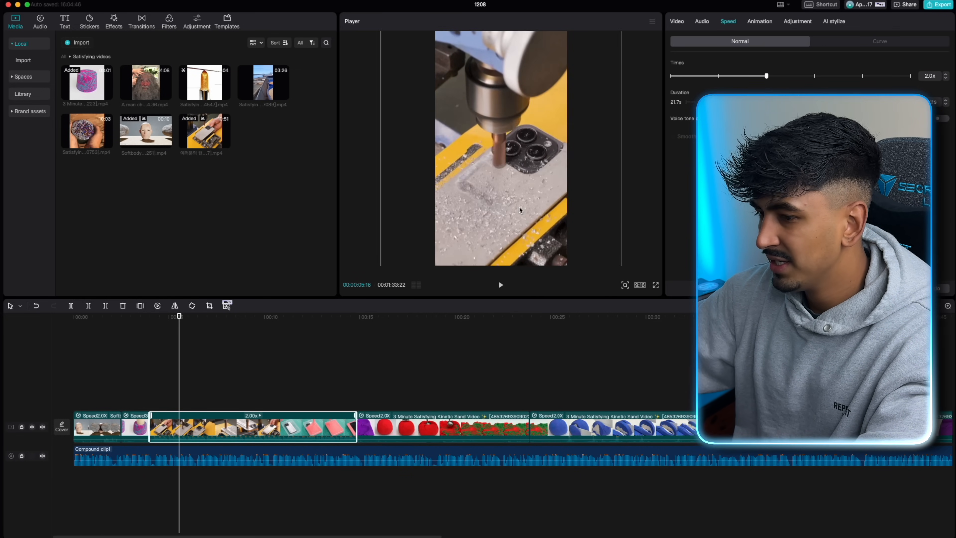
{"action": "key", "text": "space"}
{"action": "left_click", "coordinate": [80, 387]}
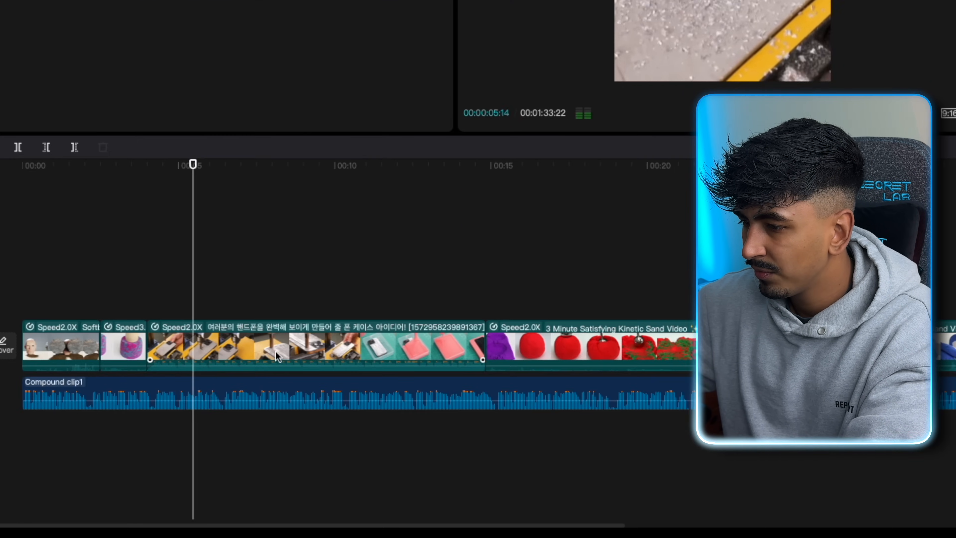
Step: Separate the phone-milling clip's audio and delete the extracted audio
{"action": "right_click", "coordinate": [229, 429]}
{"action": "left_click", "coordinate": [249, 461]}
{"action": "left_click", "coordinate": [292, 430]}
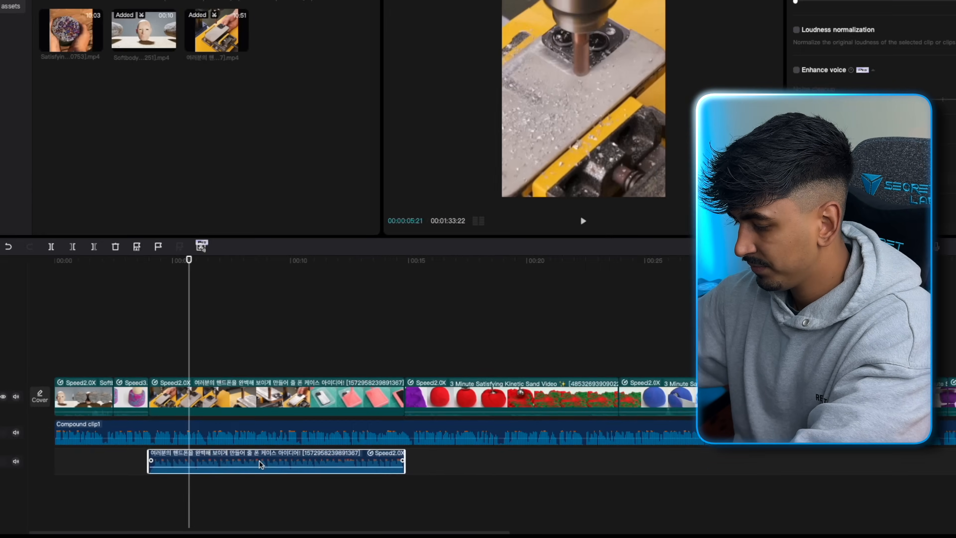
{"action": "key", "text": "Delete"}
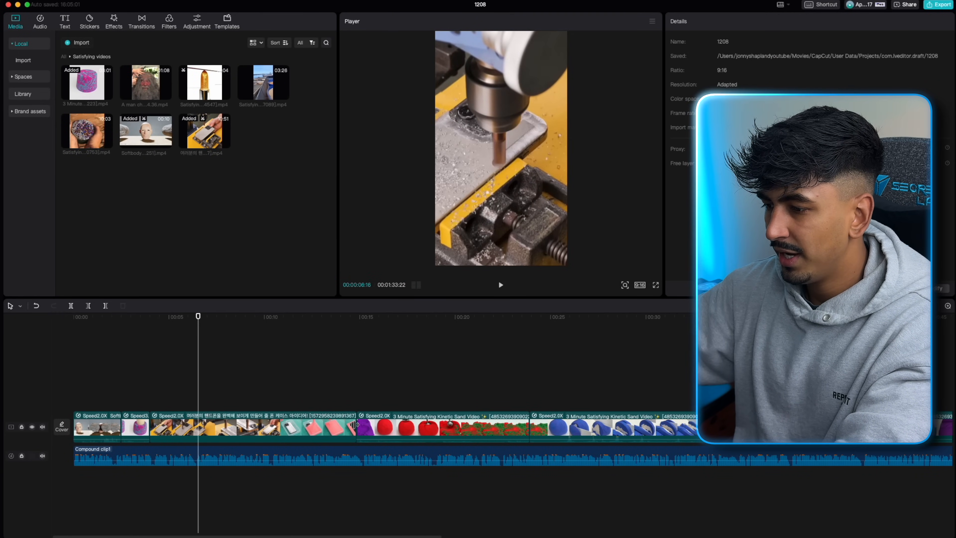
Step: Trim the end of the phone-milling clip to about 6.5 seconds on the timeline and play the clip after it
{"action": "left_click_drag", "start_coordinate": [353, 425], "coordinate": [198, 438]}
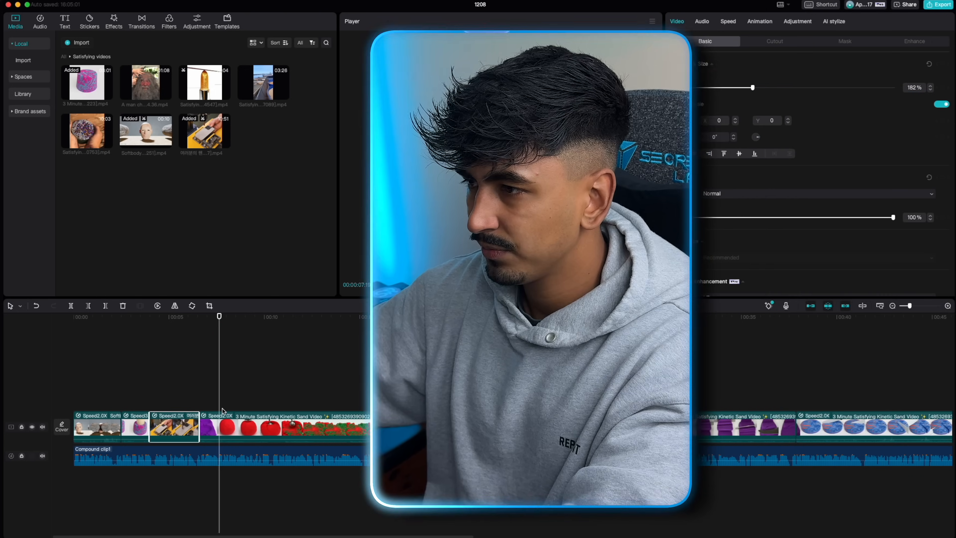
{"action": "left_click", "coordinate": [229, 424]}
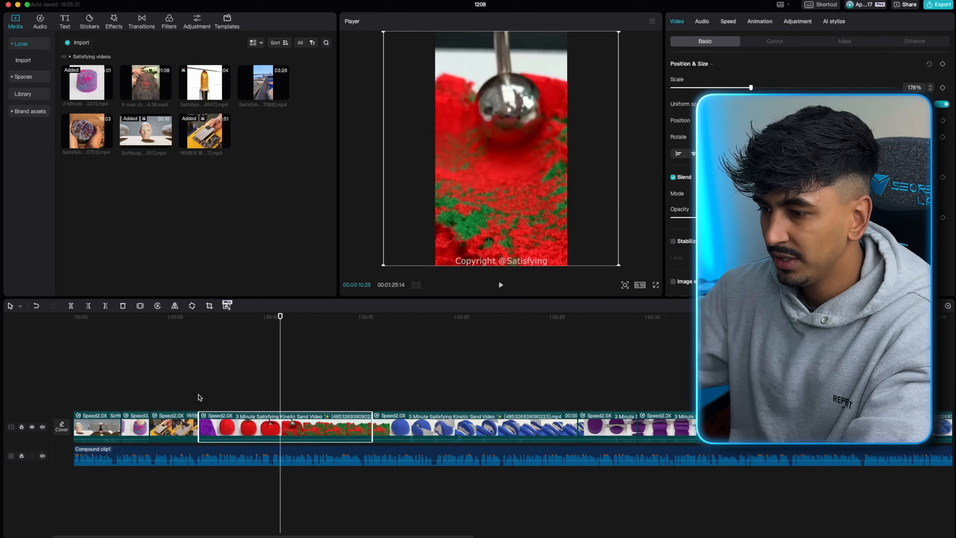
{"action": "left_click", "coordinate": [200, 398]}
{"action": "key", "text": "space"}
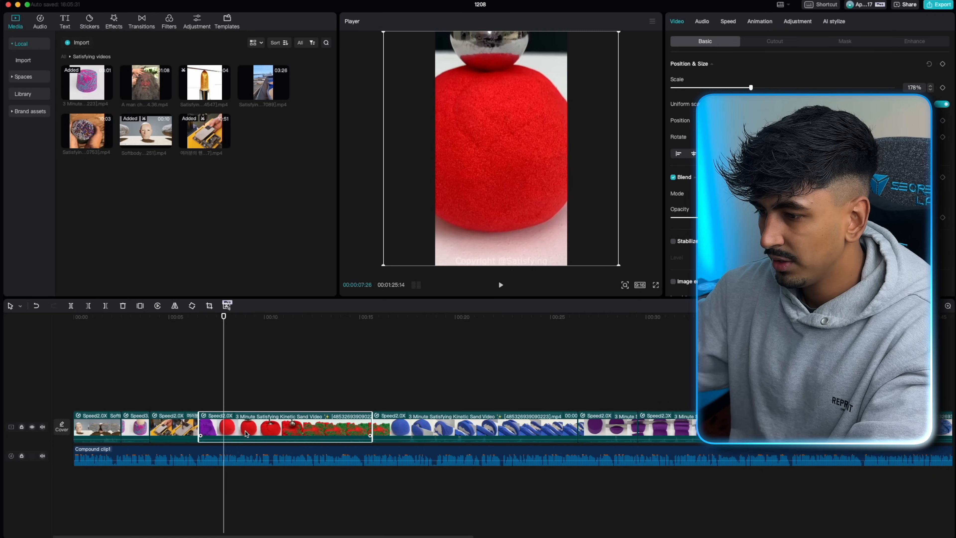
Step: Preview further footage in the Satisfying videos folder, including the phone-milling and soap-cutting videos
{"action": "left_click", "coordinate": [192, 88]}
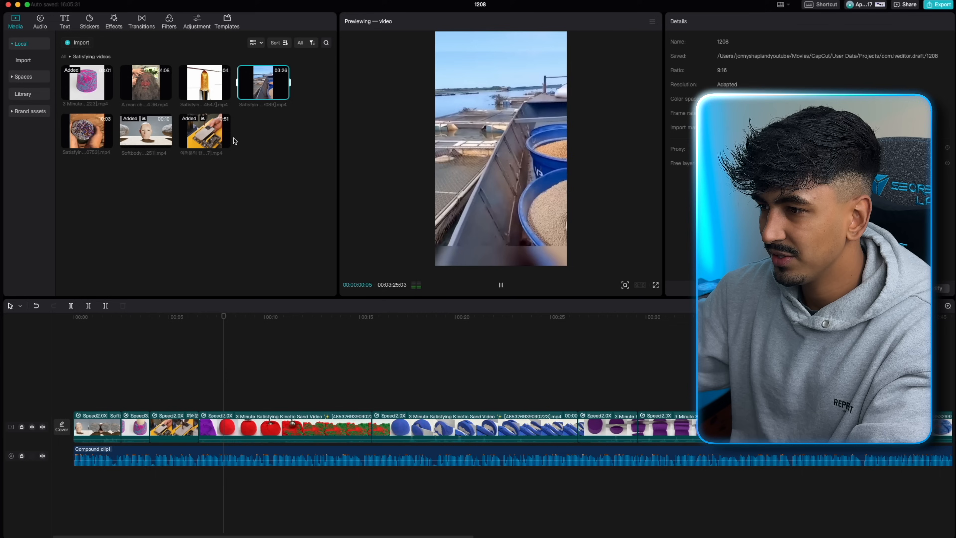
{"action": "left_click", "coordinate": [196, 137]}
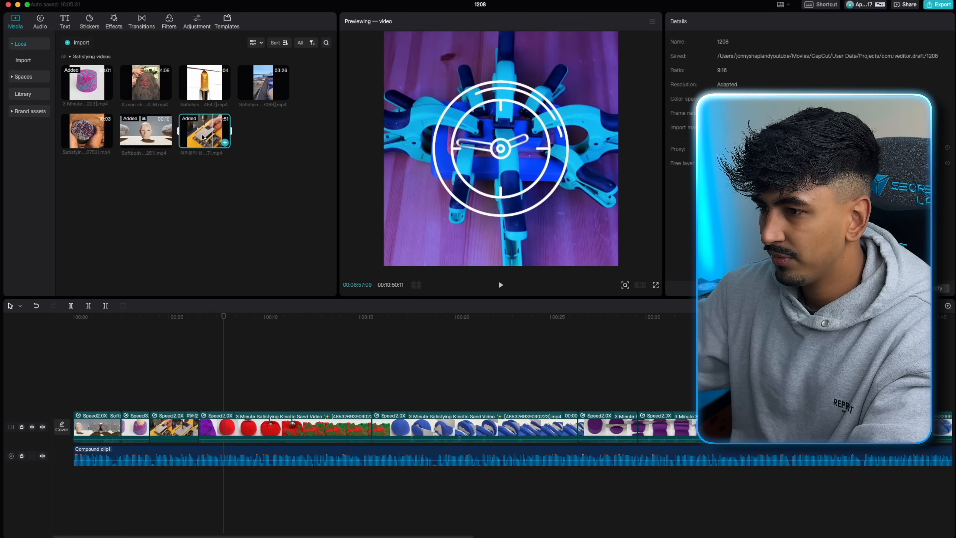
{"action": "left_click", "coordinate": [89, 135]}
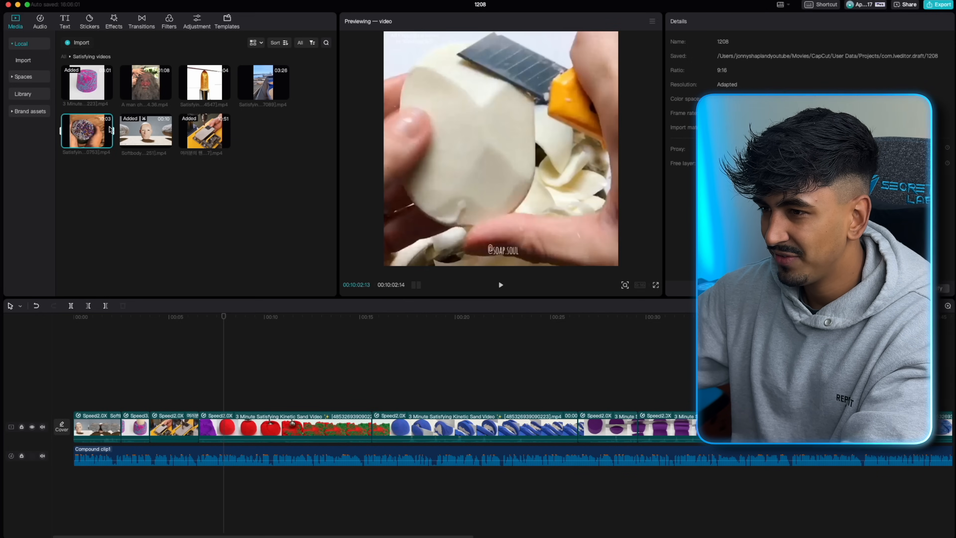
Step: Mark in and out points on the red jelly clip in the SO SATISFYING CLIPS folder and insert it after the phone-milling clip
{"action": "left_click", "coordinate": [63, 57]}
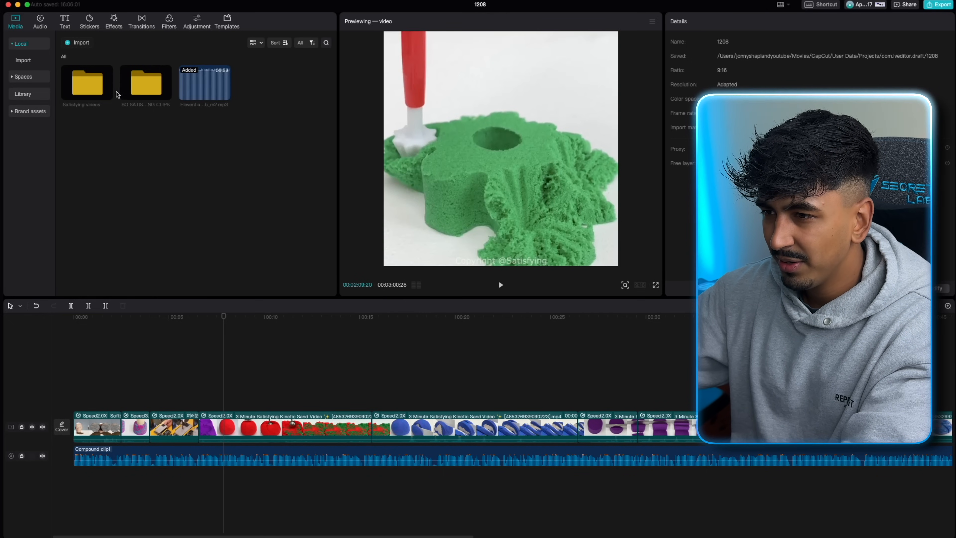
{"action": "left_click", "coordinate": [132, 82]}
{"action": "double_click", "coordinate": [131, 87]}
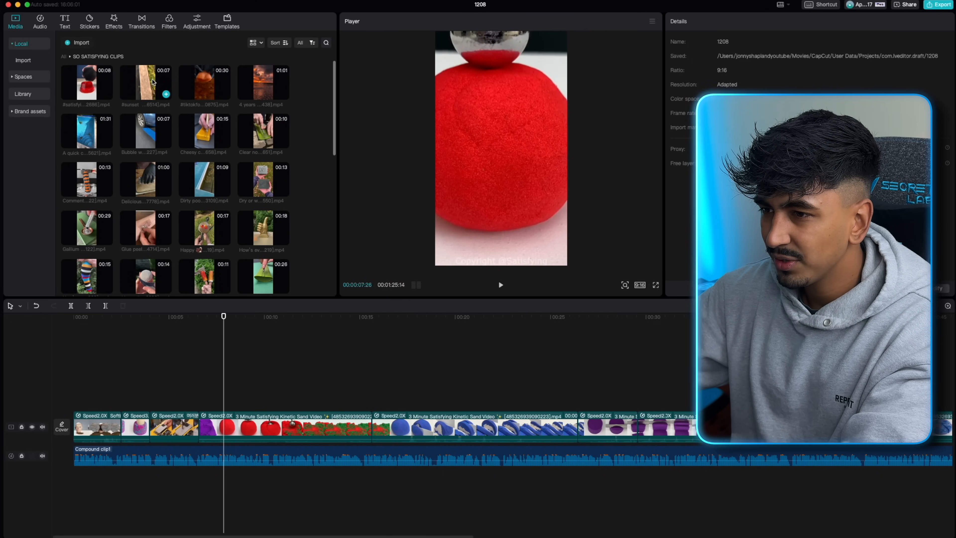
{"action": "left_click", "coordinate": [83, 82]}
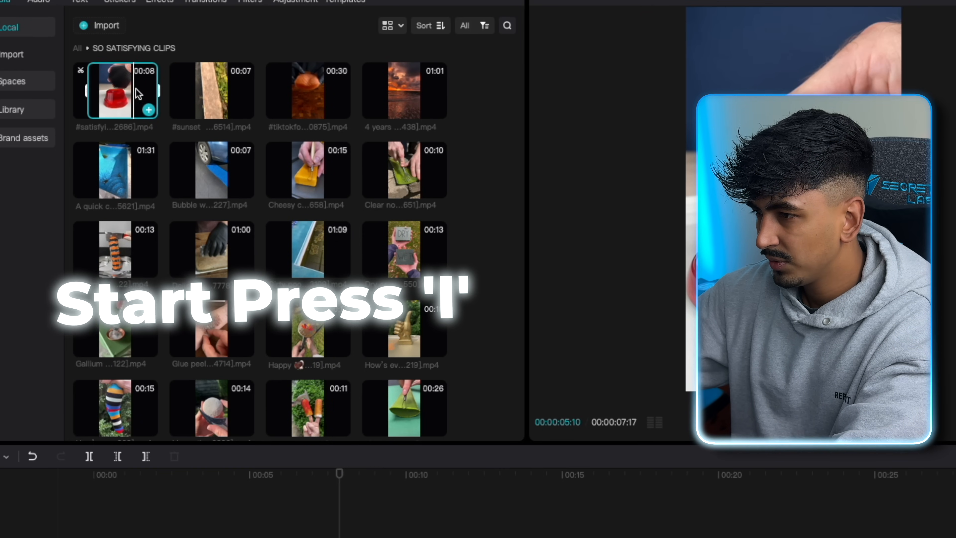
{"action": "key", "text": "i"}
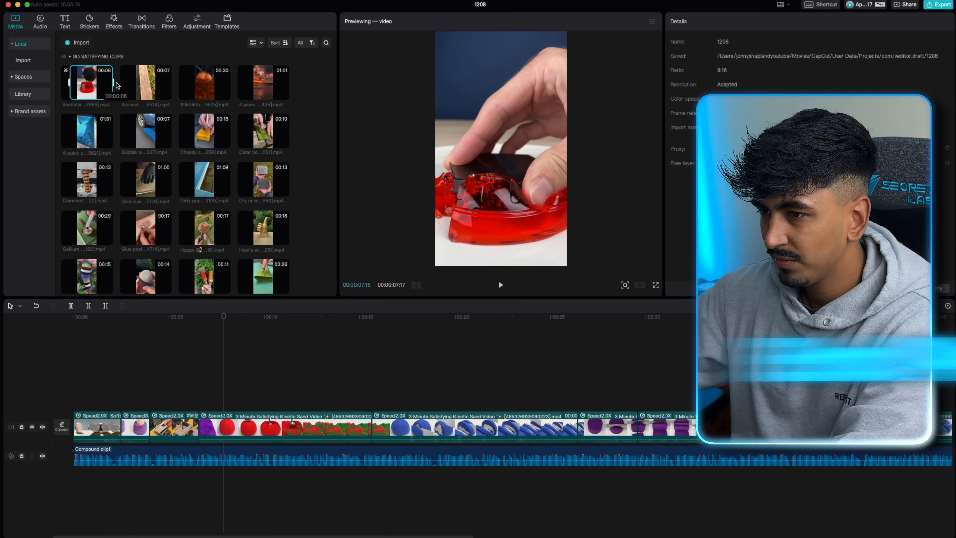
{"action": "key", "text": "o"}
{"action": "left_click_drag", "start_coordinate": [115, 85], "coordinate": [198, 427]}
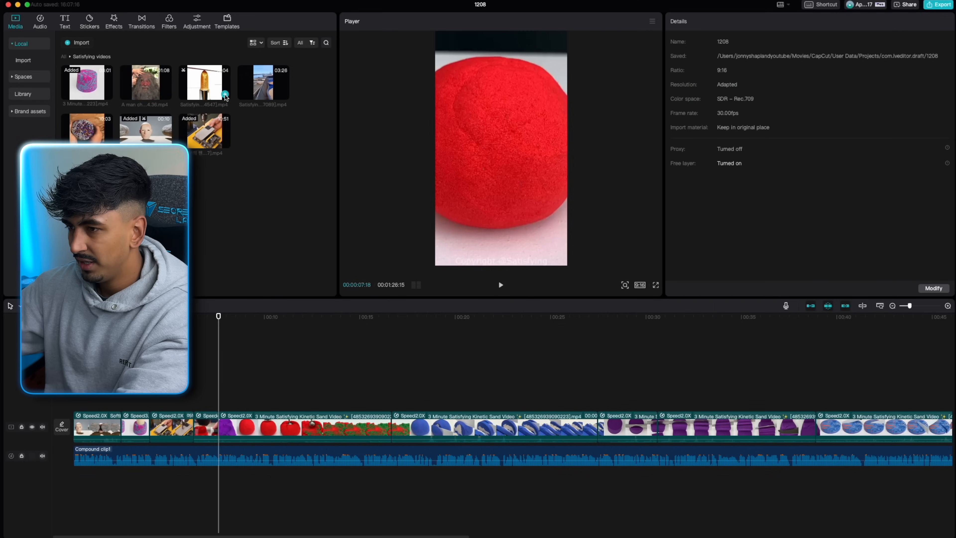
Step: Insert the marked section of Satisfying Video that Makes You Sleepy right after the red jelly clip
{"action": "left_click", "coordinate": [225, 94]}
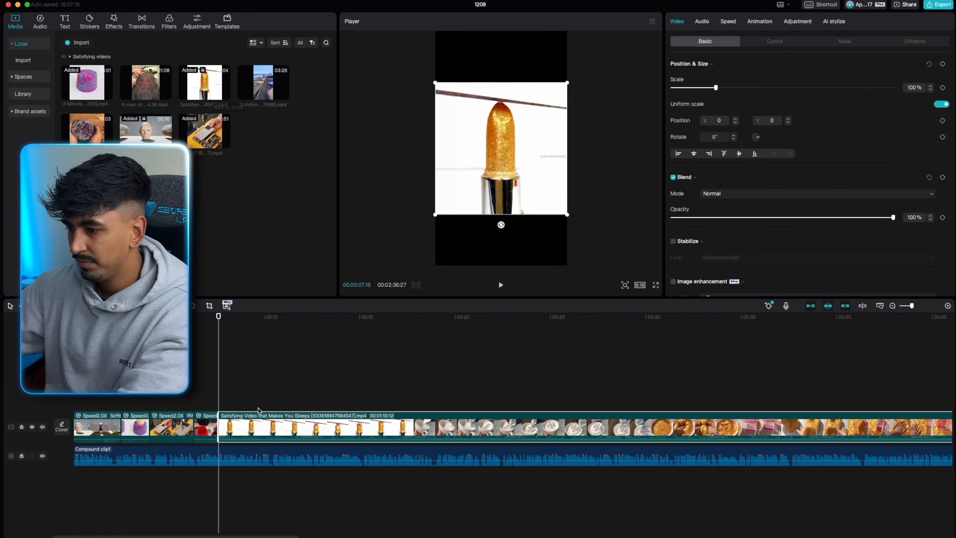
{"action": "left_click", "coordinate": [392, 390]}
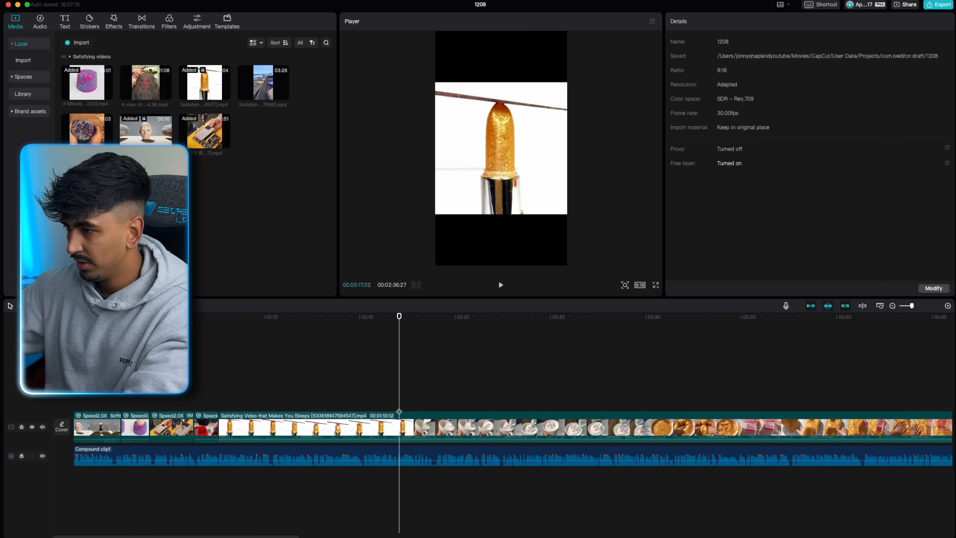
Step: Remove the rest of the gold lipstick clip after about 17 seconds and speed the kept part up to about 3.3x
{"action": "left_click", "coordinate": [405, 426]}
{"action": "key", "text": "Delete"}
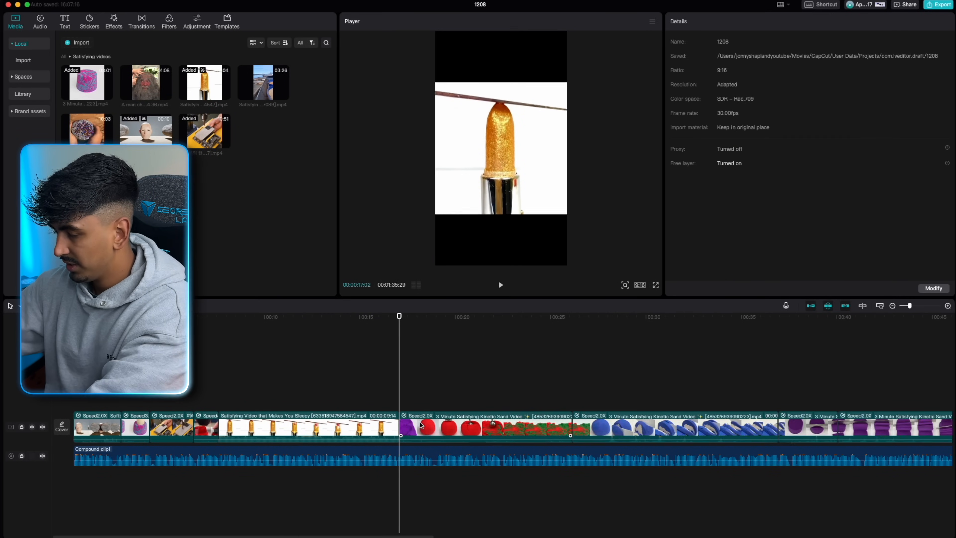
{"action": "left_click", "coordinate": [414, 427]}
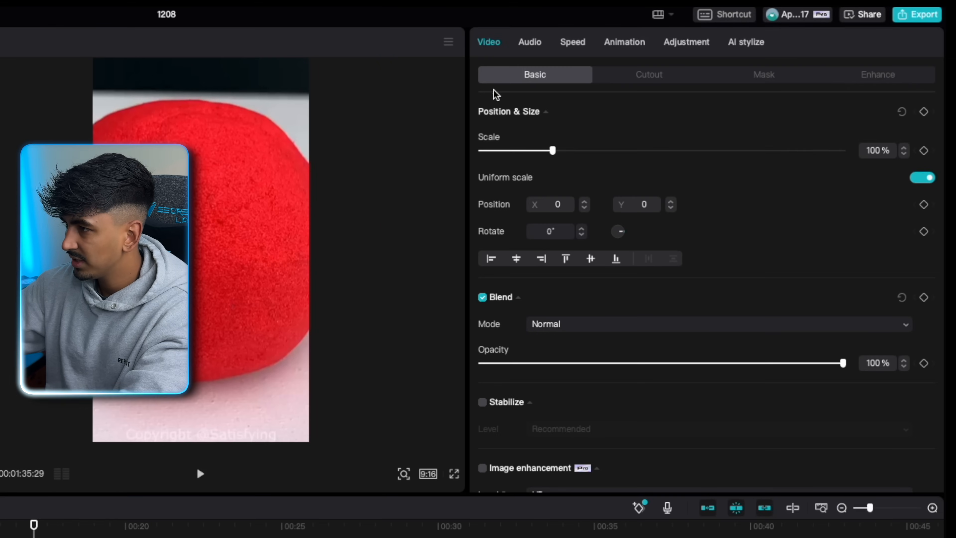
{"action": "left_click", "coordinate": [572, 42]}
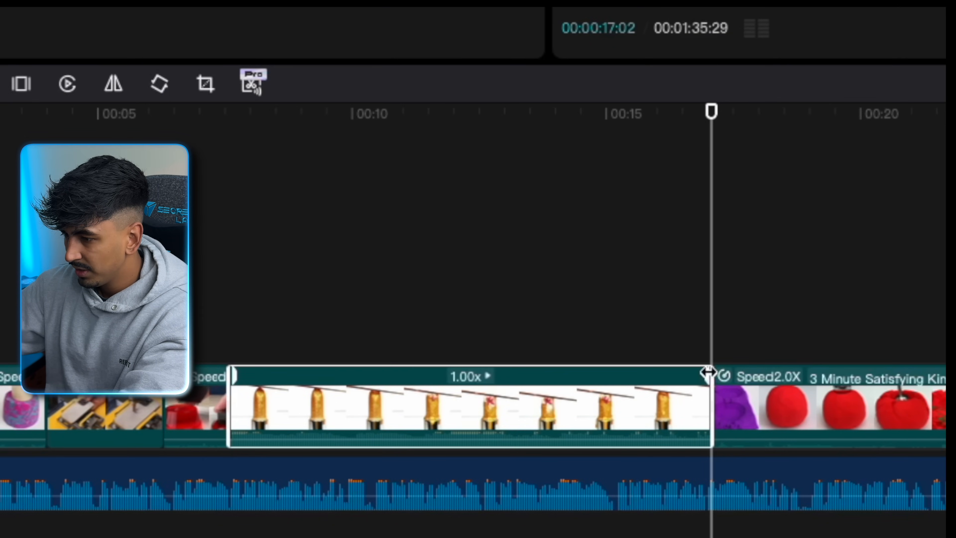
{"action": "left_click_drag", "start_coordinate": [708, 373], "coordinate": [343, 376]}
{"action": "left_click", "coordinate": [230, 321]}
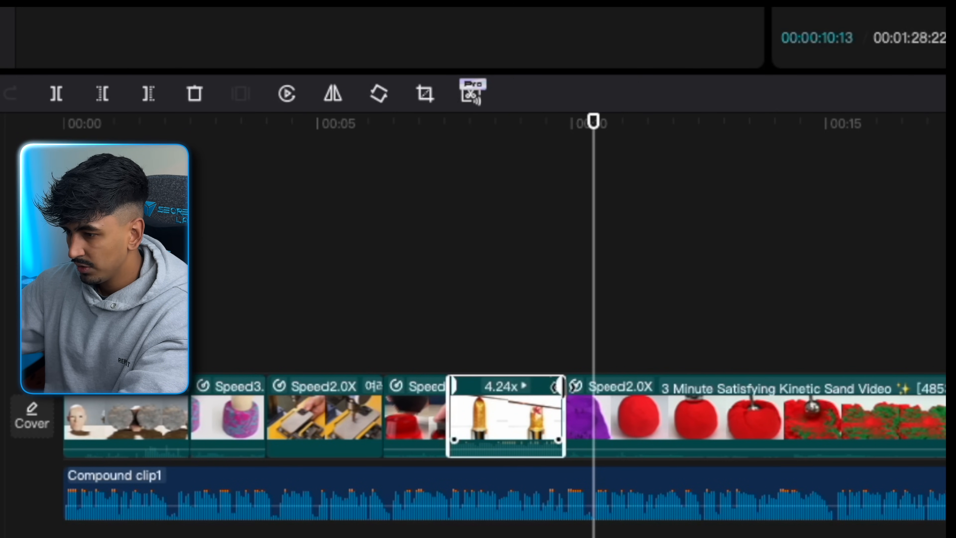
{"action": "left_click_drag", "start_coordinate": [561, 386], "coordinate": [584, 386]}
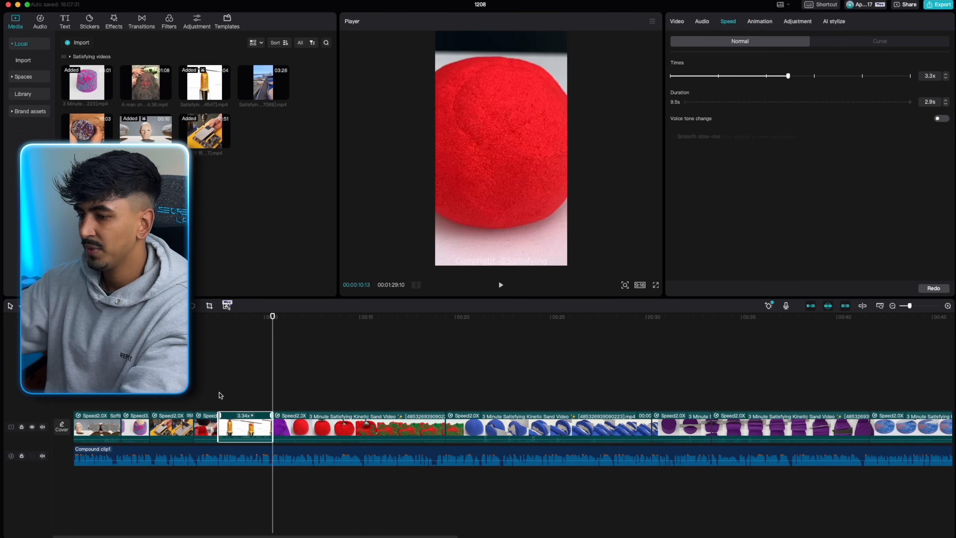
Step: Enlarge the gold lipstick clip until it fills the vertical frame and play it back
{"action": "left_click", "coordinate": [218, 396]}
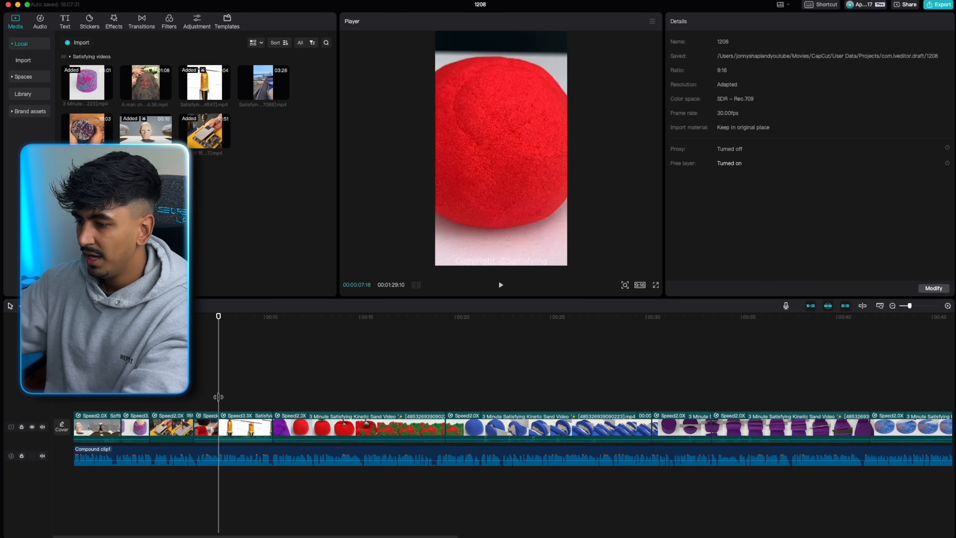
{"action": "left_click", "coordinate": [233, 419]}
{"action": "left_click_drag", "start_coordinate": [437, 215], "coordinate": [384, 293]}
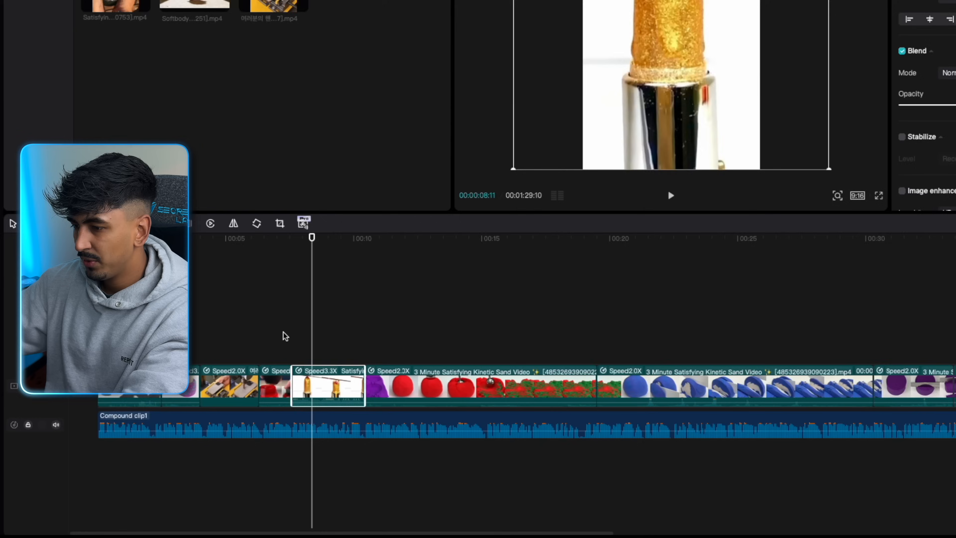
{"action": "key", "text": "space"}
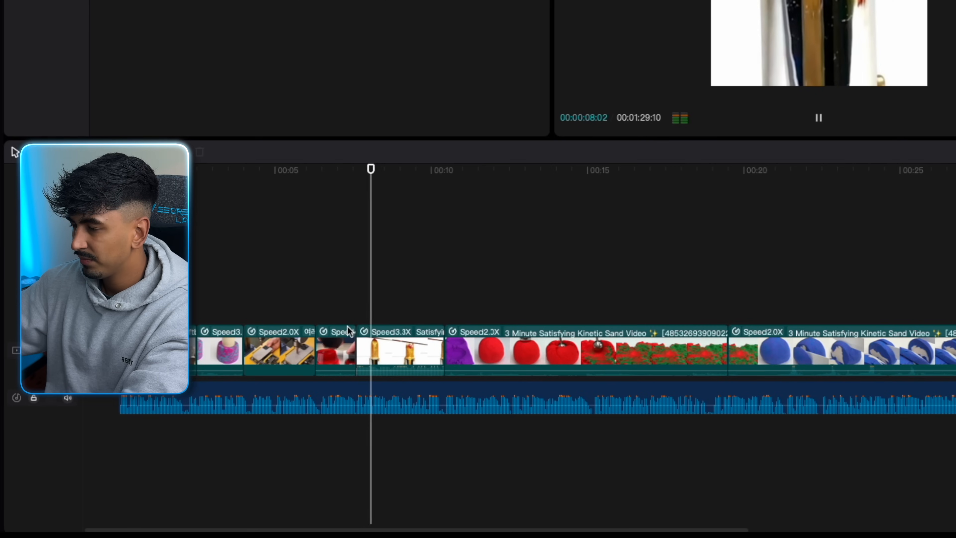
Step: Extract the audio of the gold lipstick clip and delete the separated sound
{"action": "right_click", "coordinate": [411, 341]}
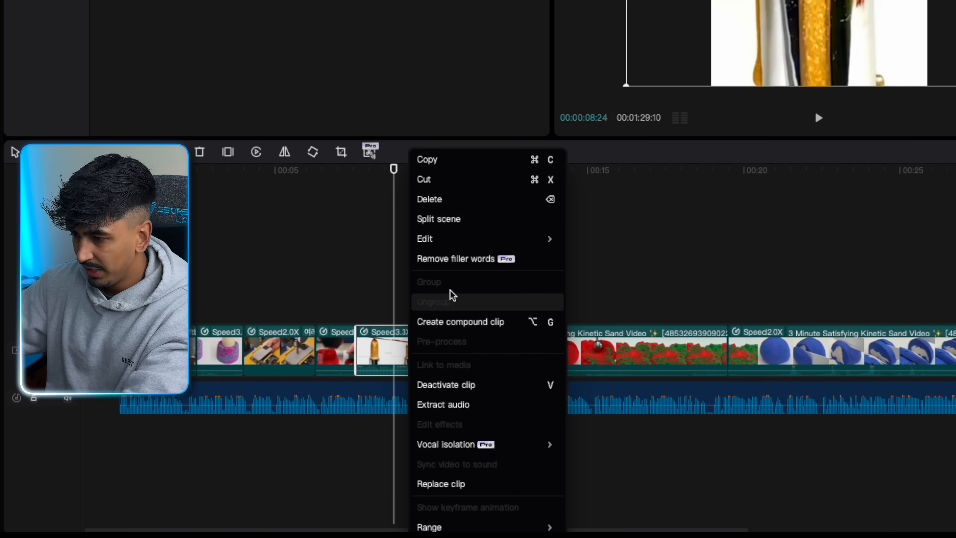
{"action": "left_click", "coordinate": [454, 405]}
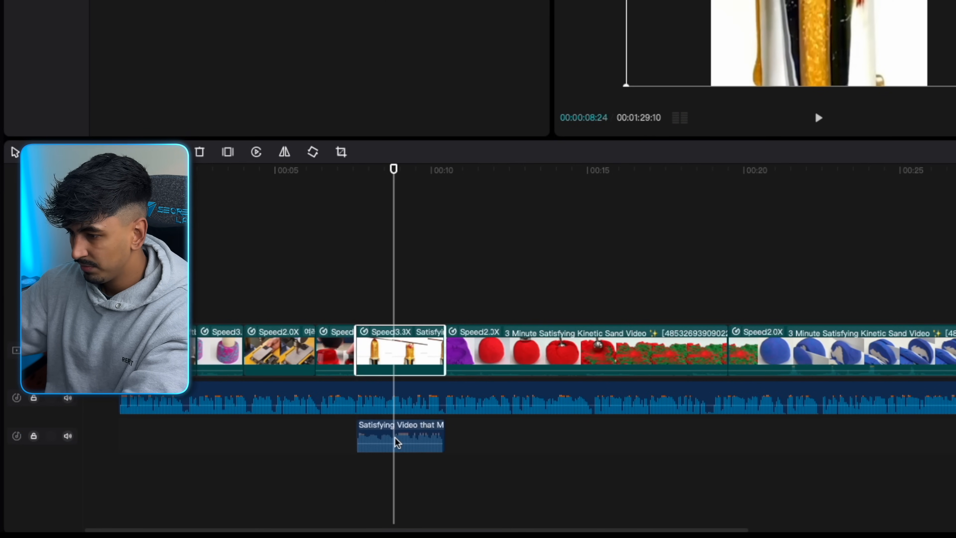
{"action": "left_click", "coordinate": [395, 438]}
{"action": "key", "text": "BackSpace"}
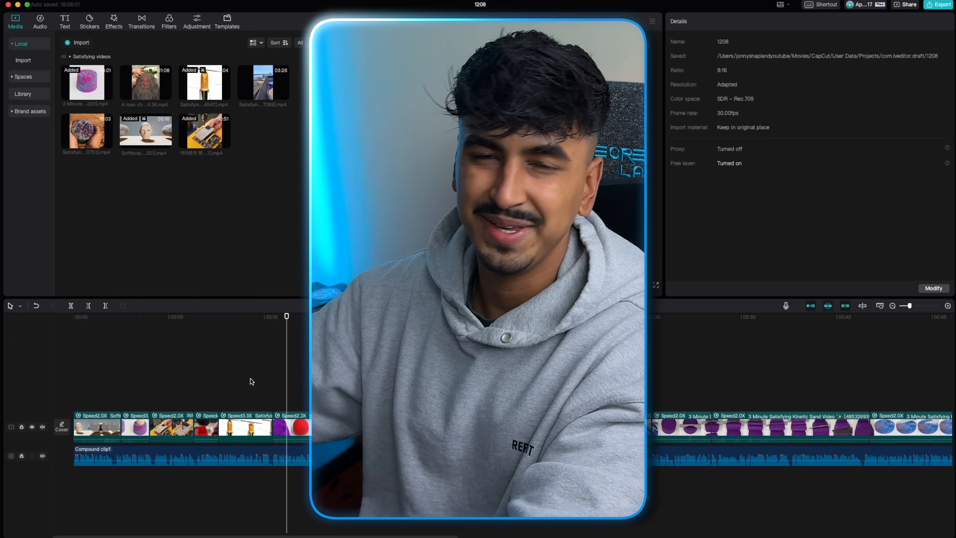
Step: Shorten one of the following satisfying clips further along the timeline
{"action": "scroll", "coordinate": [213, 358], "scroll_direction": "right", "scroll_amount": 5}
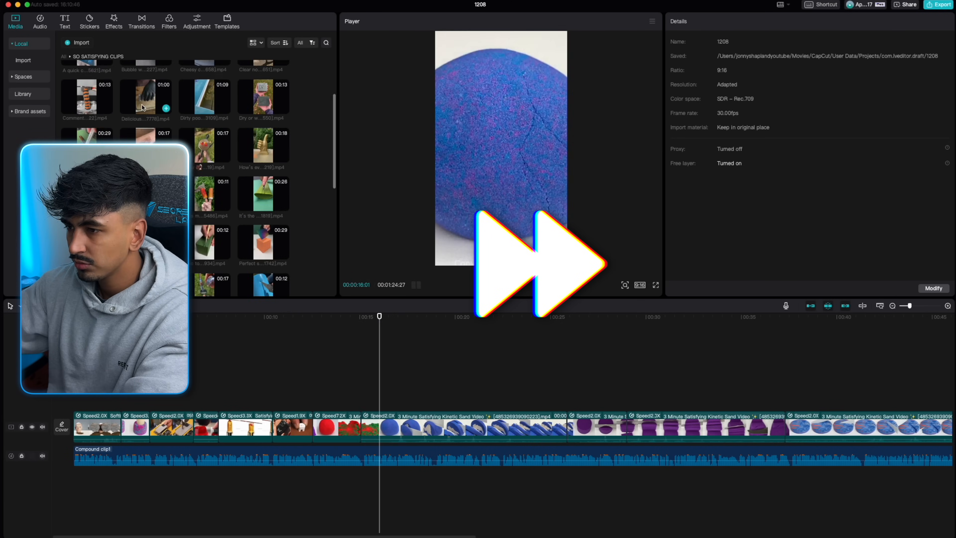
{"action": "left_click_drag", "start_coordinate": [680, 419], "coordinate": [498, 419]}
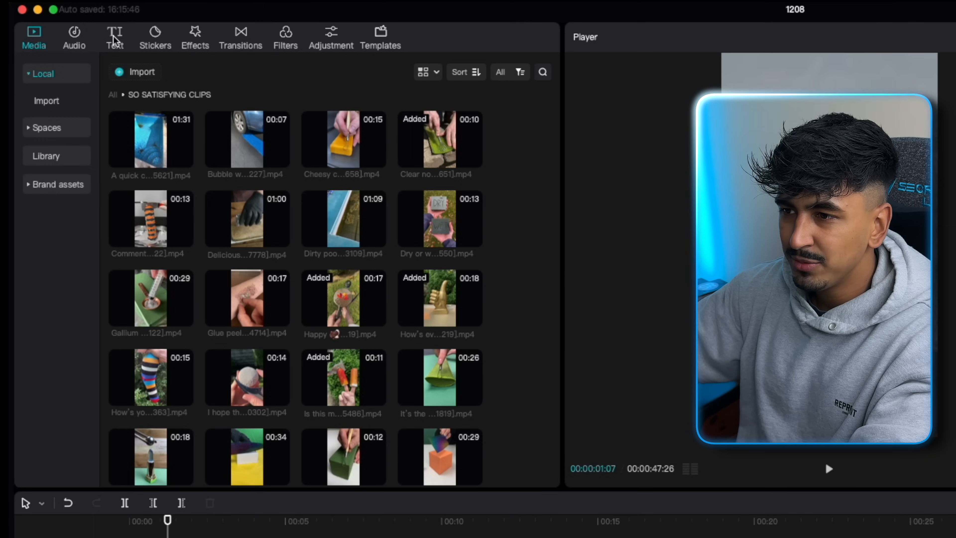
Step: Generate English auto captions for the whole video and play the opening to check them
{"action": "left_click", "coordinate": [113, 35]}
{"action": "left_click", "coordinate": [70, 163]}
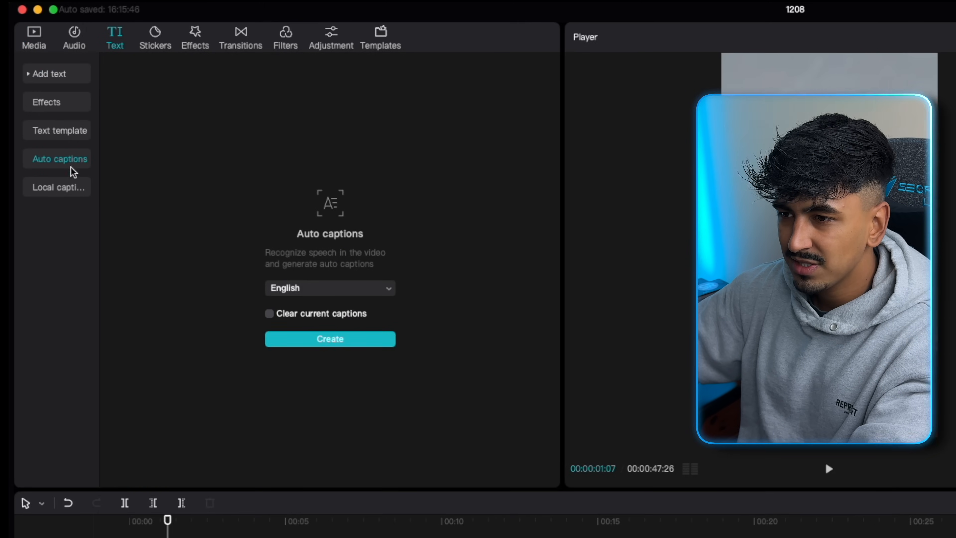
{"action": "left_click", "coordinate": [340, 342]}
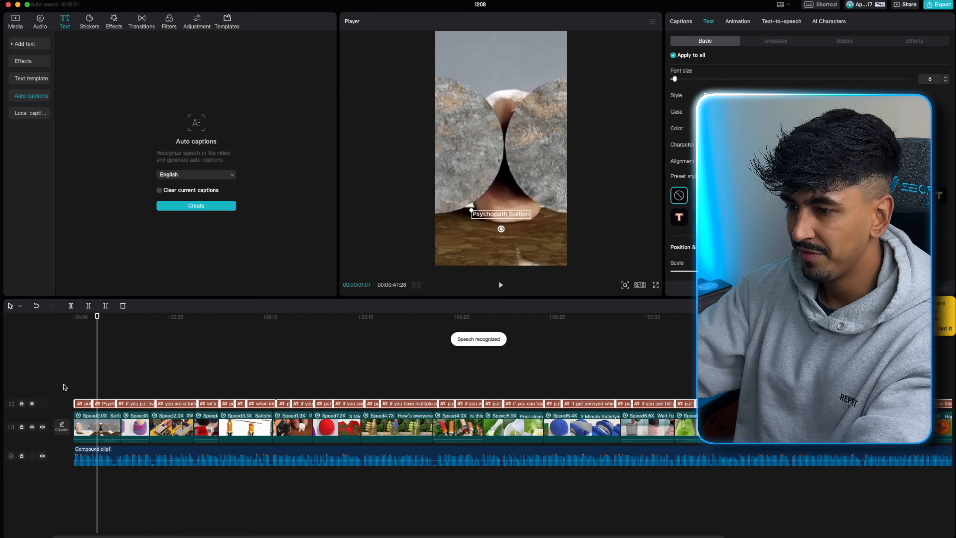
{"action": "left_click", "coordinate": [64, 387]}
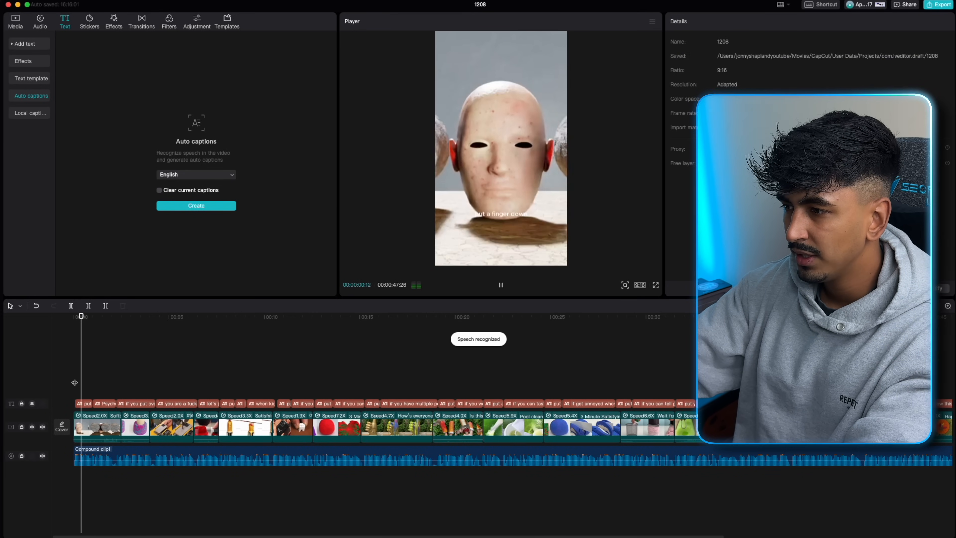
{"action": "key", "text": "space"}
Step: Set all captions to the ZY Starry font in bold uppercase
{"action": "left_click", "coordinate": [84, 403]}
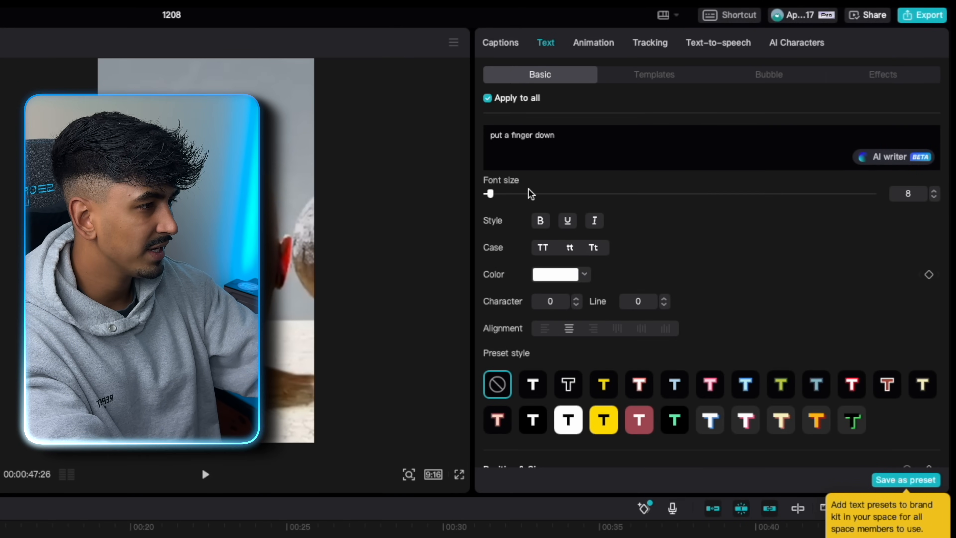
{"action": "left_click", "coordinate": [568, 197]}
{"action": "left_click", "coordinate": [594, 257]}
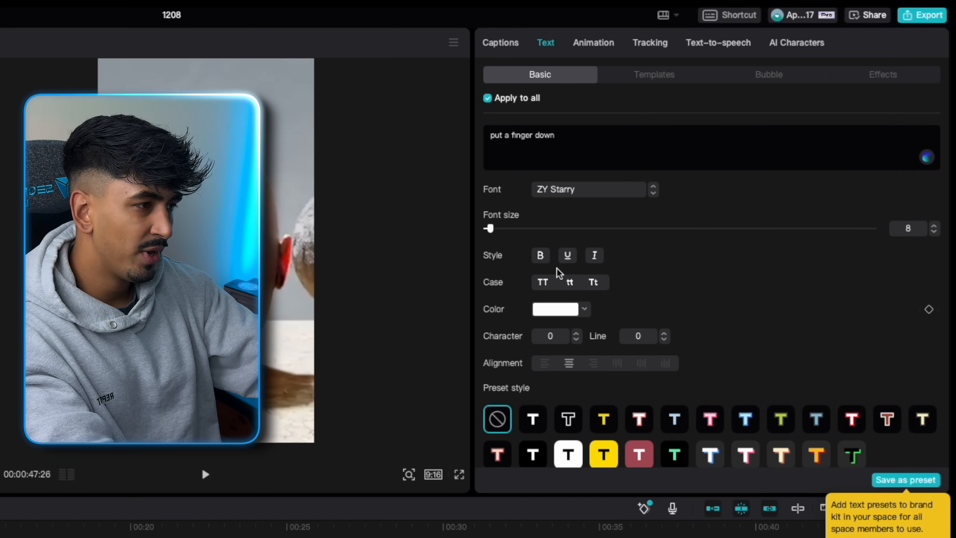
{"action": "left_click", "coordinate": [539, 255]}
{"action": "left_click", "coordinate": [543, 282]}
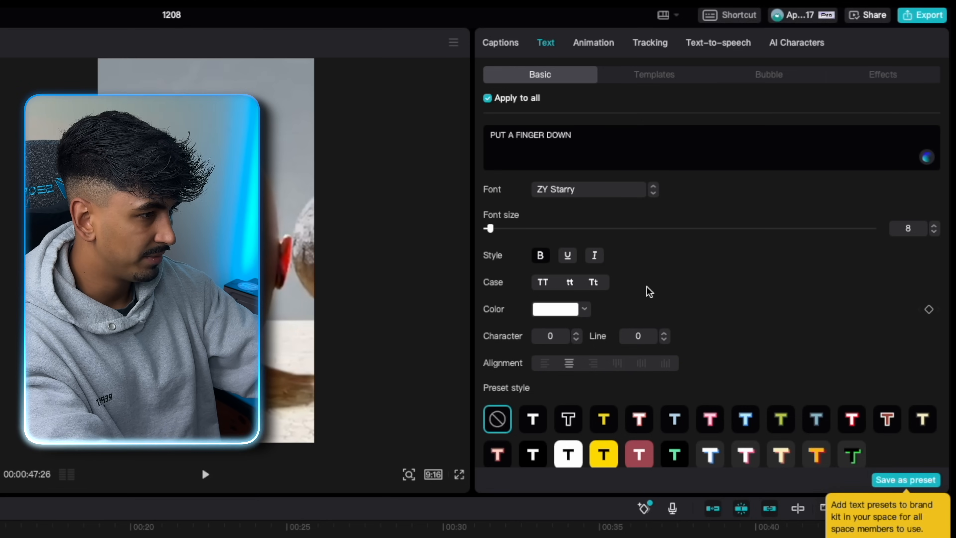
Step: Give all captions the white preset style with a black stroke and turn on their shadow
{"action": "scroll", "coordinate": [647, 290], "scroll_direction": "down", "scroll_amount": 2}
{"action": "left_click", "coordinate": [538, 339]}
{"action": "scroll", "coordinate": [581, 370], "scroll_direction": "down", "scroll_amount": 10}
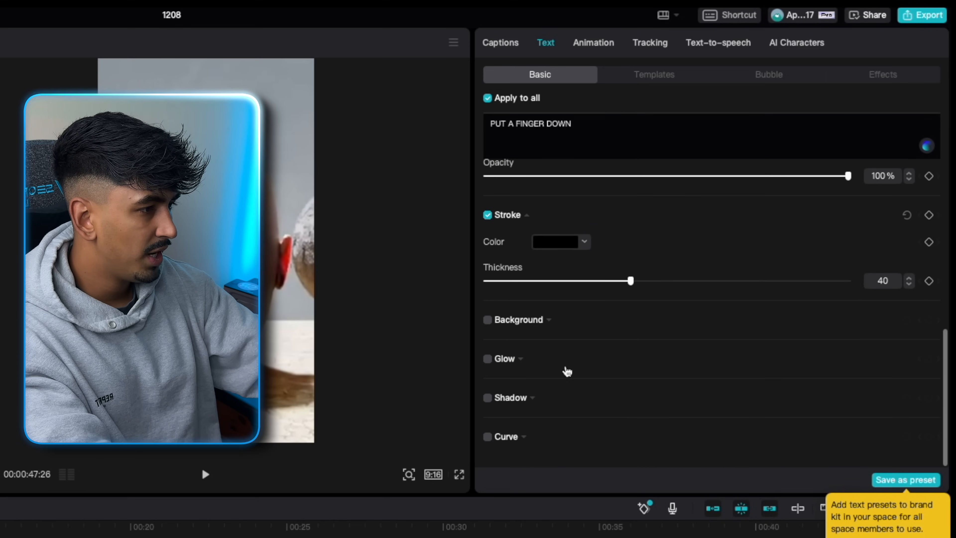
{"action": "left_click", "coordinate": [488, 398]}
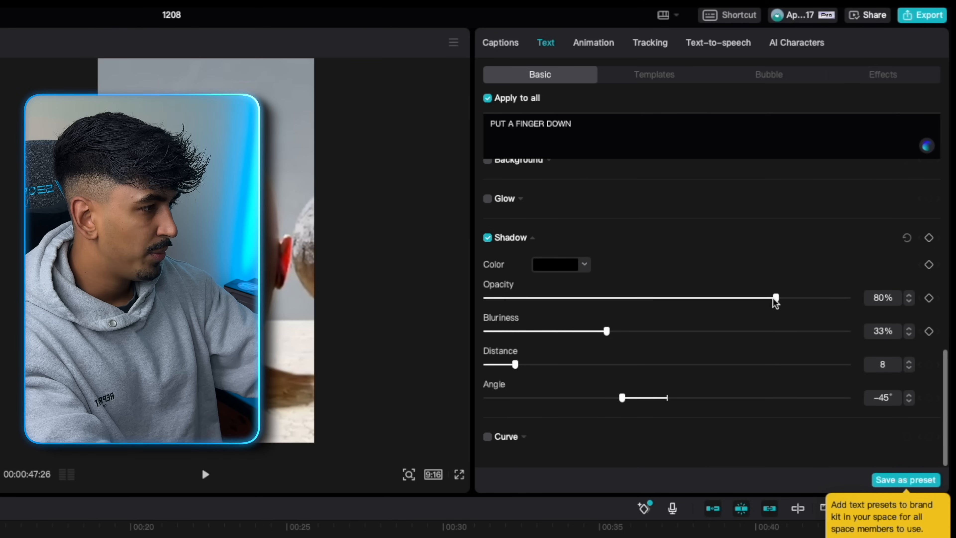
{"action": "scroll", "coordinate": [640, 264], "scroll_direction": "up", "scroll_amount": 15}
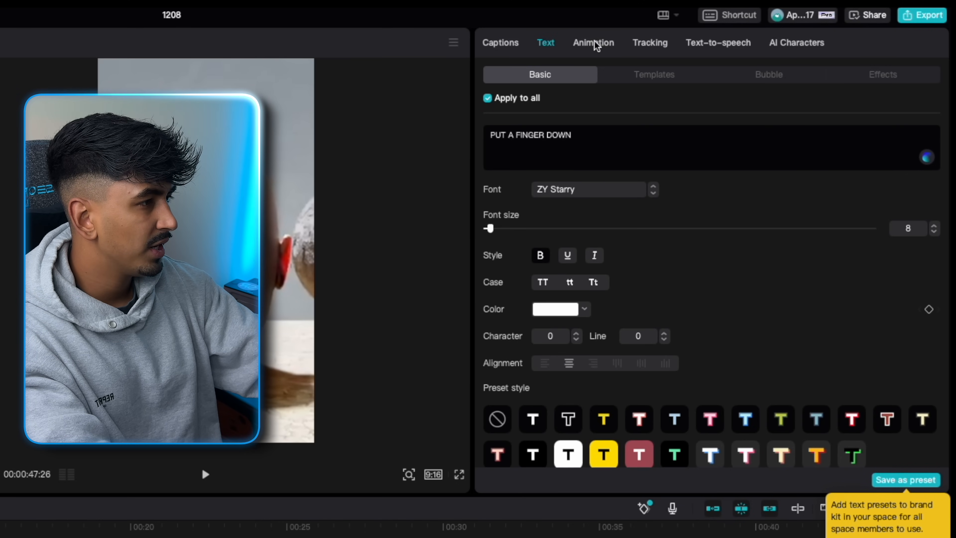
Step: Apply the Bounce Out caption animation to every caption on the timeline
{"action": "left_click", "coordinate": [593, 43]}
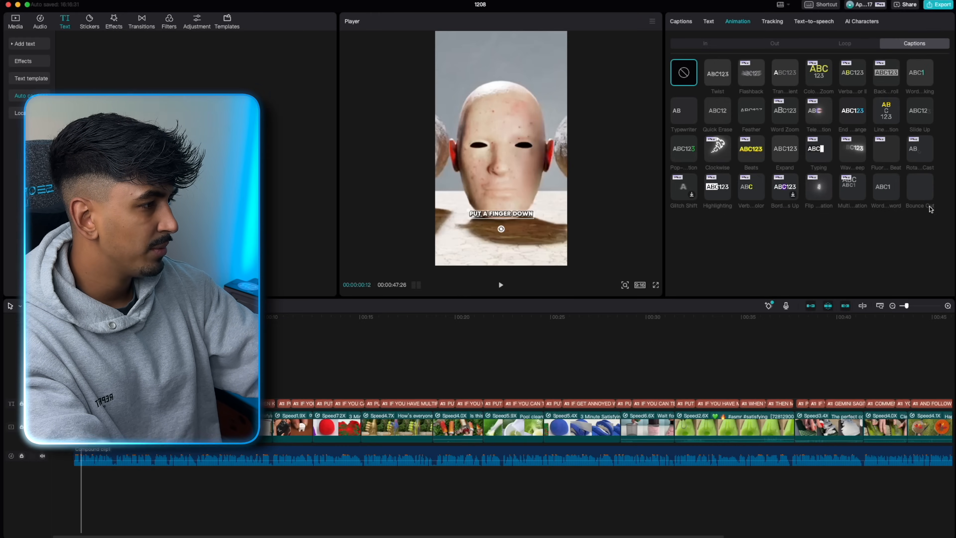
{"action": "left_click", "coordinate": [903, 329]}
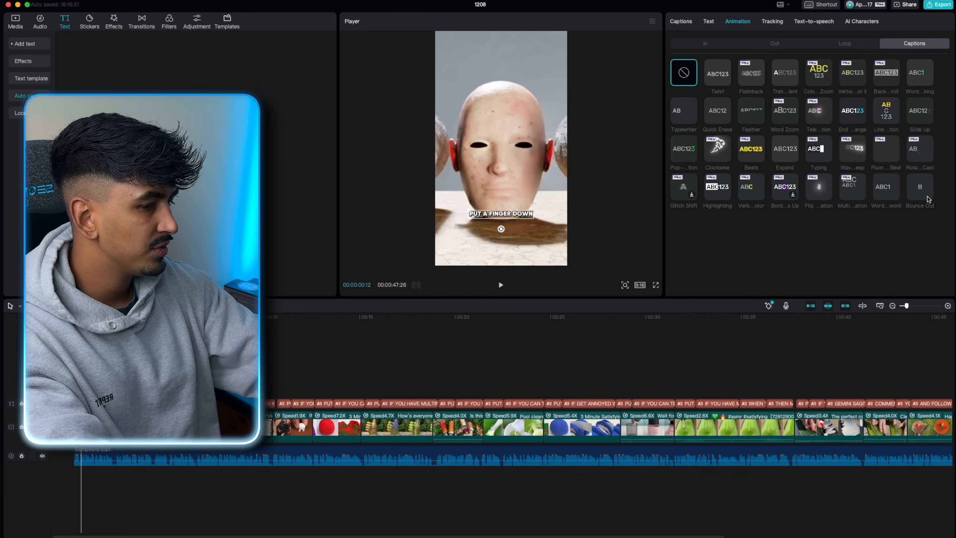
{"action": "key", "text": "super+minus"}
{"action": "key", "text": "super+minus"}
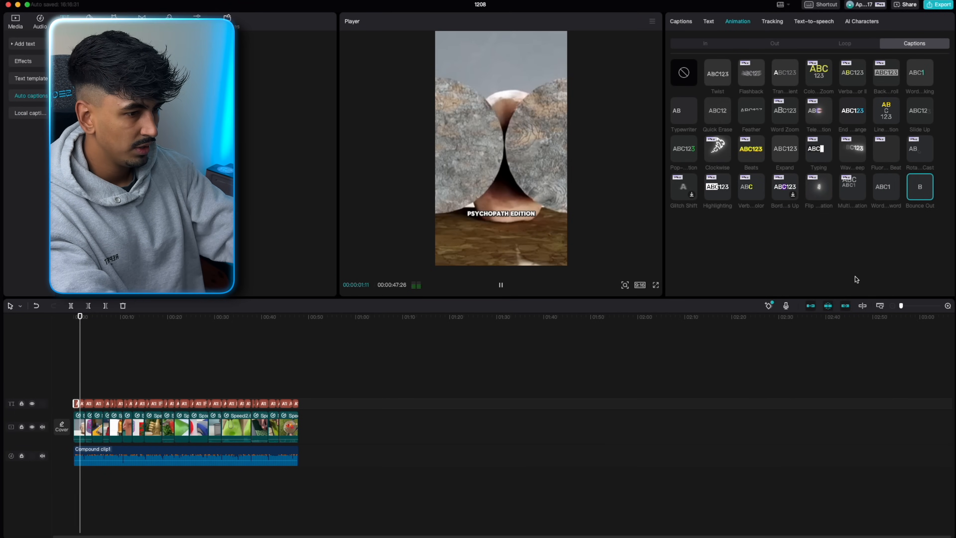
{"action": "left_click_drag", "start_coordinate": [410, 357], "coordinate": [95, 390]}
{"action": "left_click", "coordinate": [739, 22]}
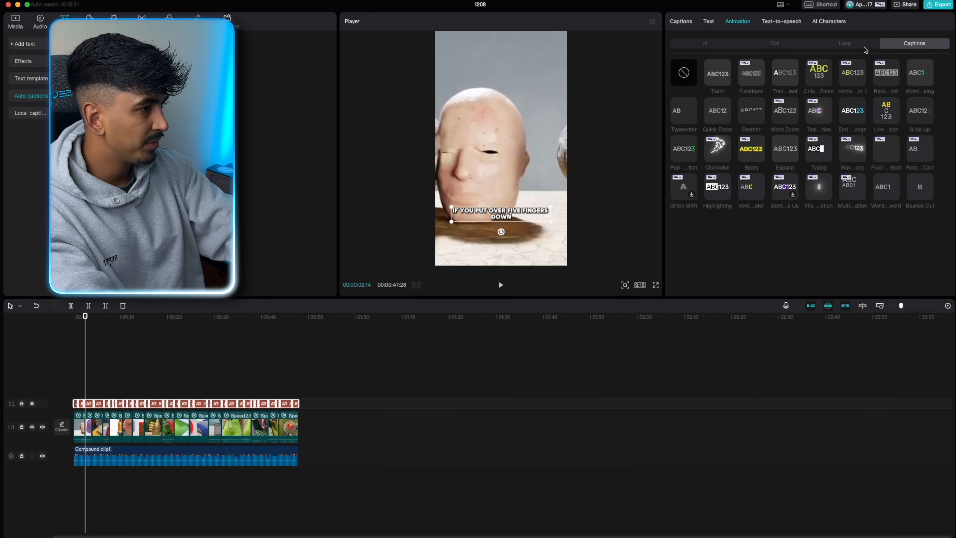
{"action": "left_click", "coordinate": [925, 188]}
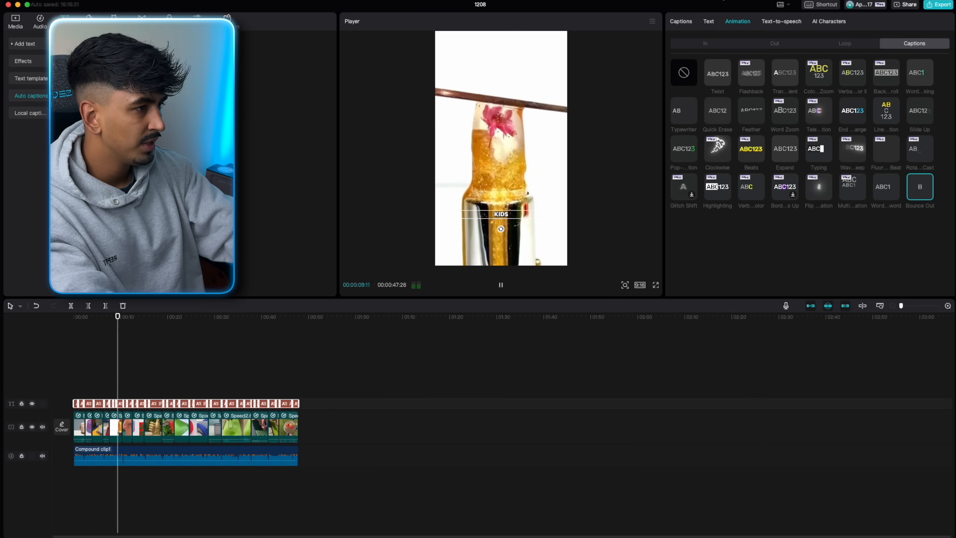
Step: Move the captions up to the middle of the frame, set their font size to 16 and play the video
{"action": "left_click", "coordinate": [708, 21]}
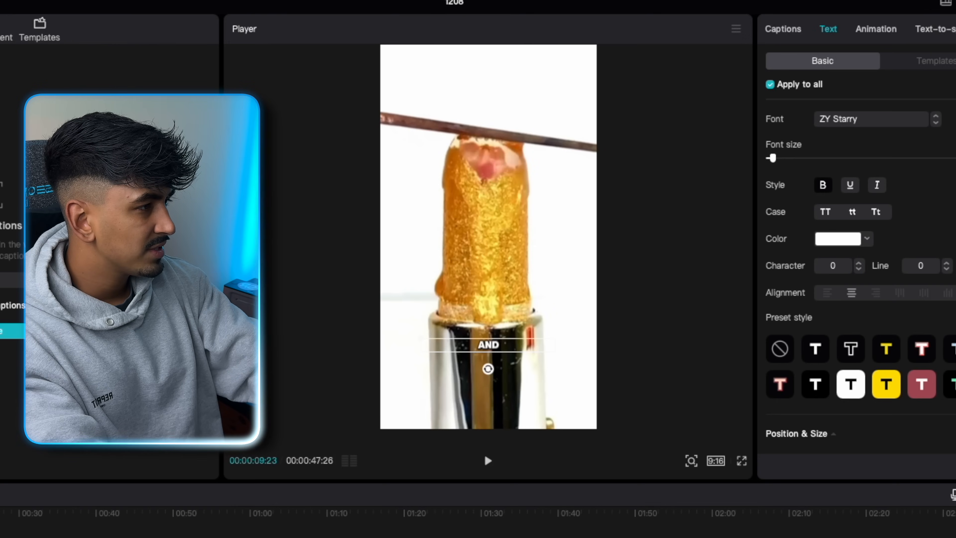
{"action": "left_click_drag", "start_coordinate": [498, 352], "coordinate": [498, 241]}
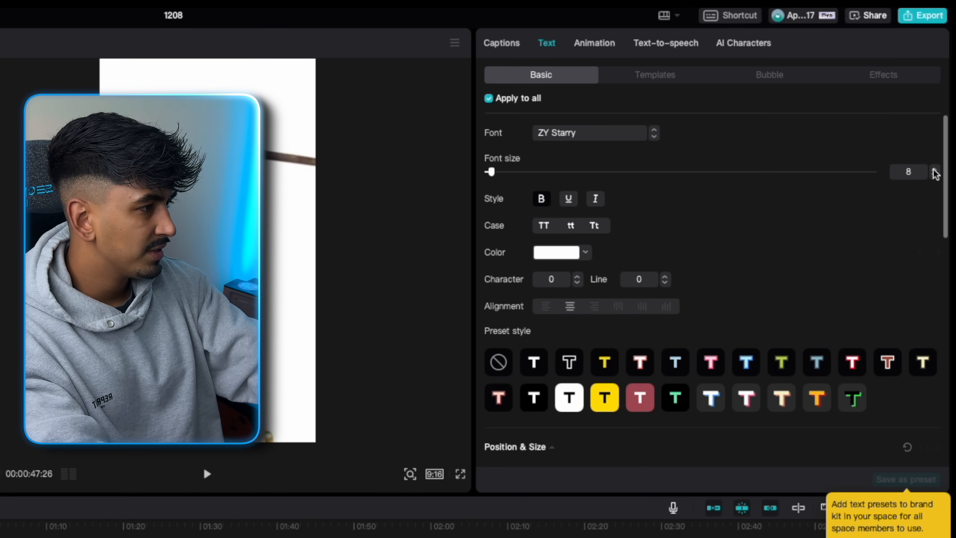
{"action": "left_click", "coordinate": [935, 172]}
{"action": "left_click", "coordinate": [935, 172]}
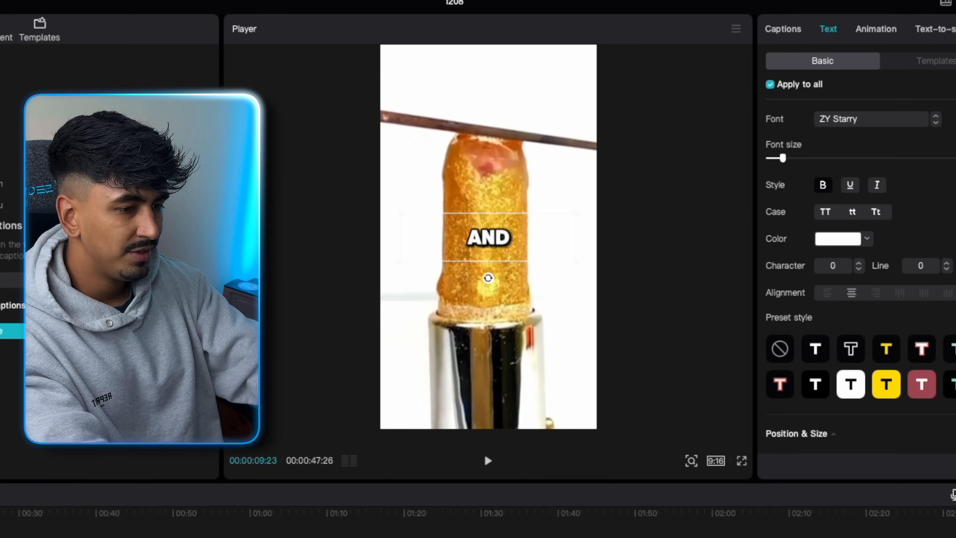
{"action": "key", "text": "space"}
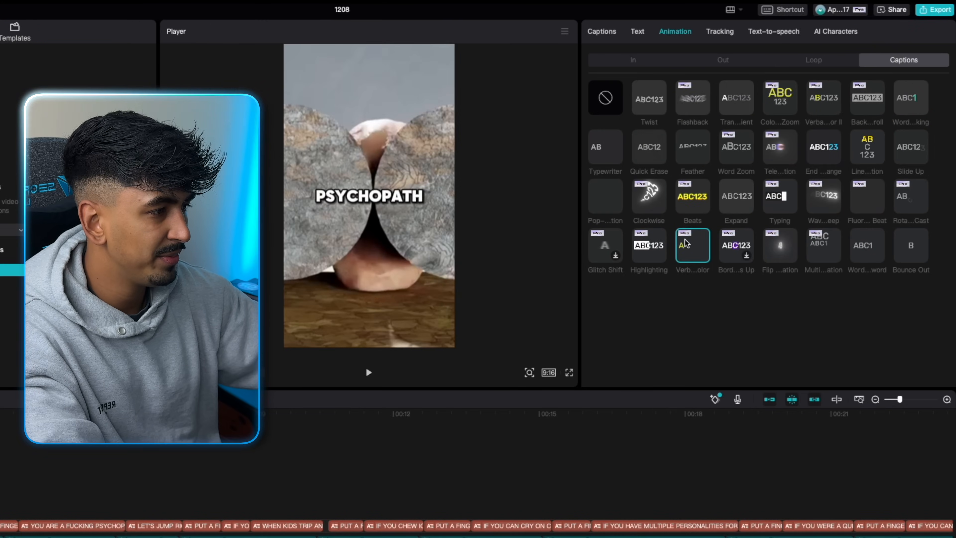
Step: Apply the Highlighting caption animation to the "PSYCHOPATH EDITION" caption
{"action": "key", "text": "space"}
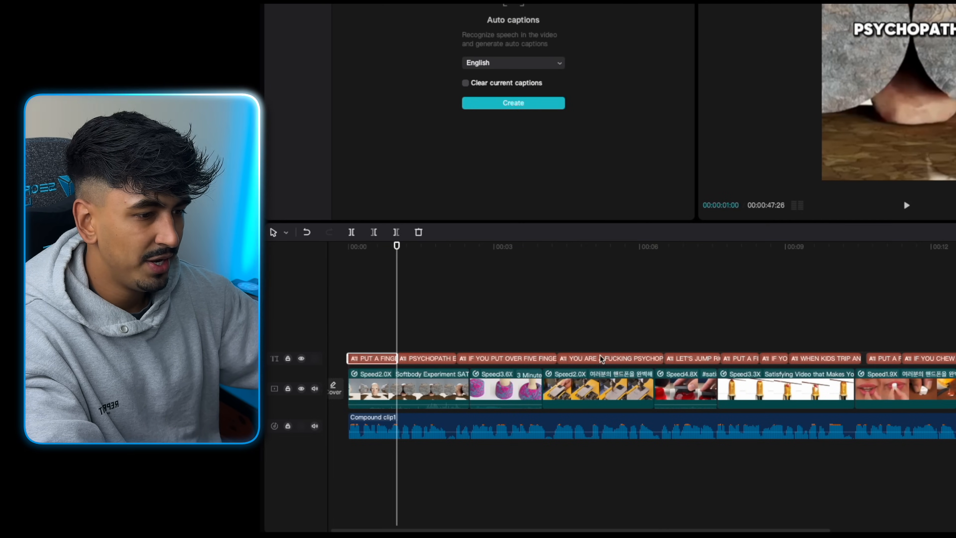
{"action": "left_click", "coordinate": [444, 360]}
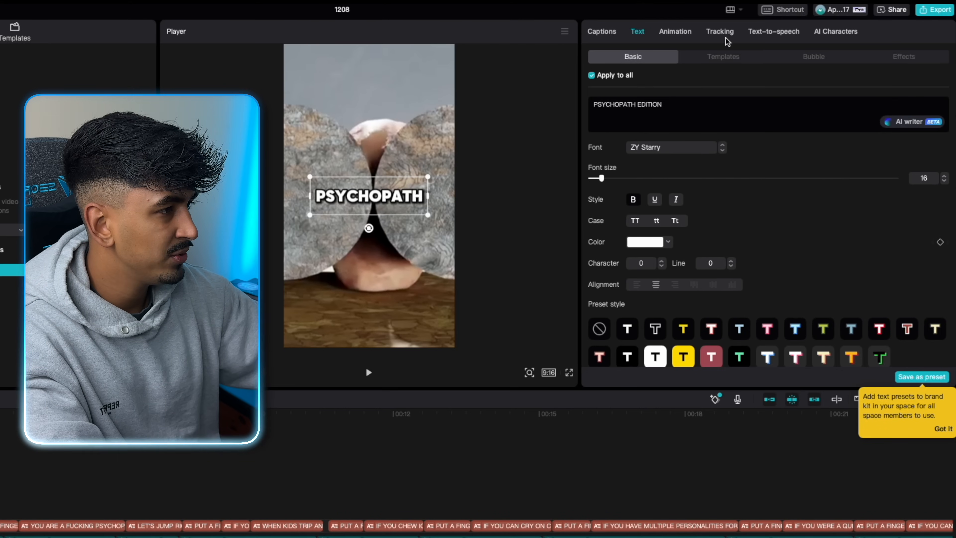
{"action": "left_click", "coordinate": [684, 36]}
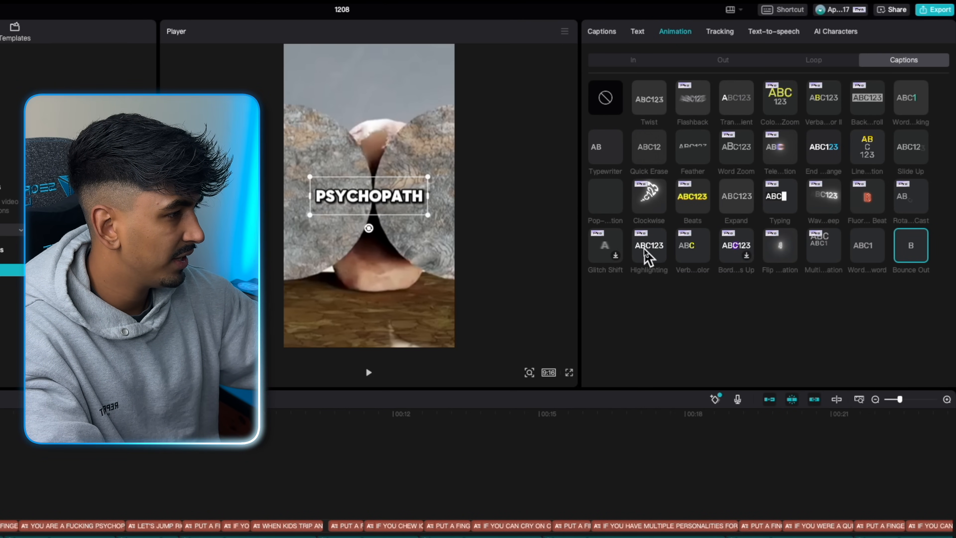
{"action": "left_click", "coordinate": [646, 255]}
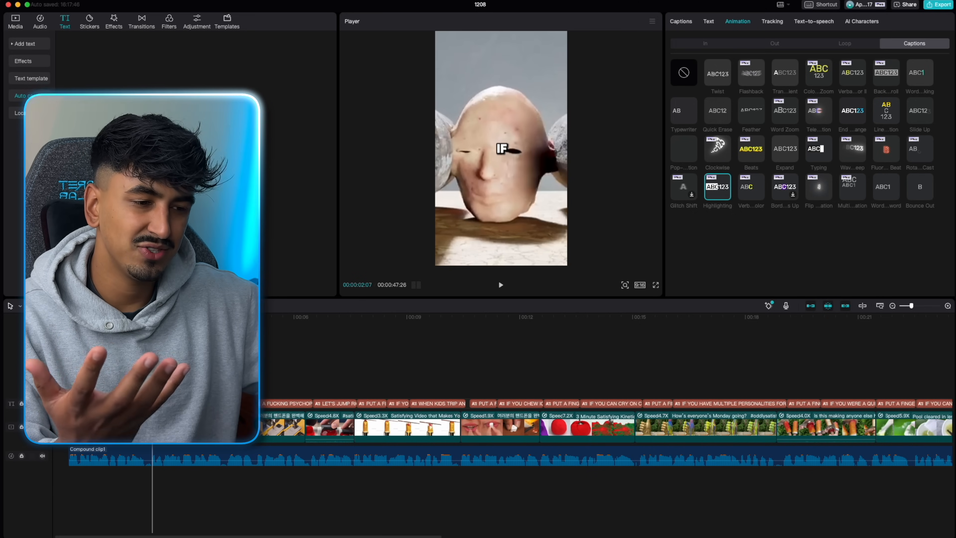
Step: Play the video from the start and apply the caption animation that colors words yellow to the "YOU ARE A … PSYCHOPATH" caption
{"action": "left_click", "coordinate": [69, 358]}
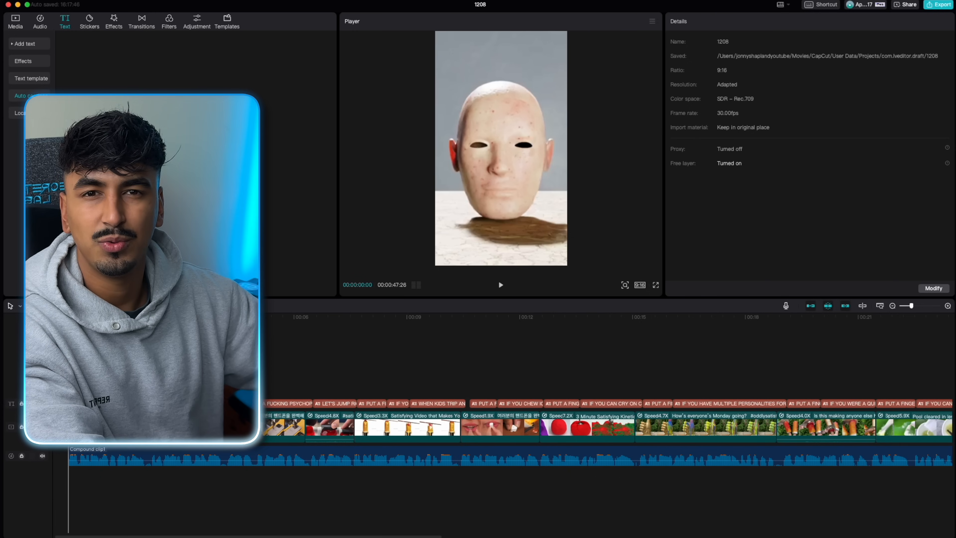
{"action": "key", "text": "space"}
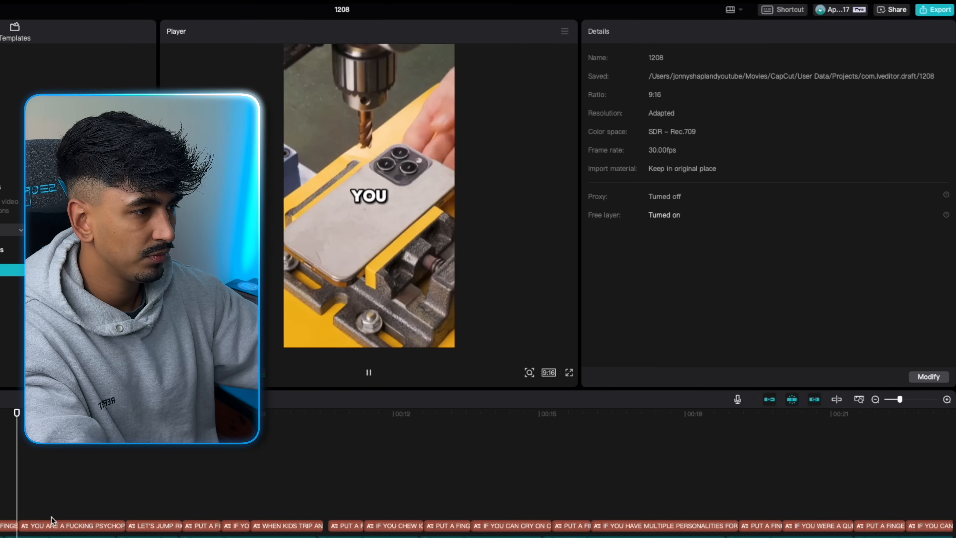
{"action": "left_click", "coordinate": [269, 402]}
{"action": "left_click", "coordinate": [750, 28]}
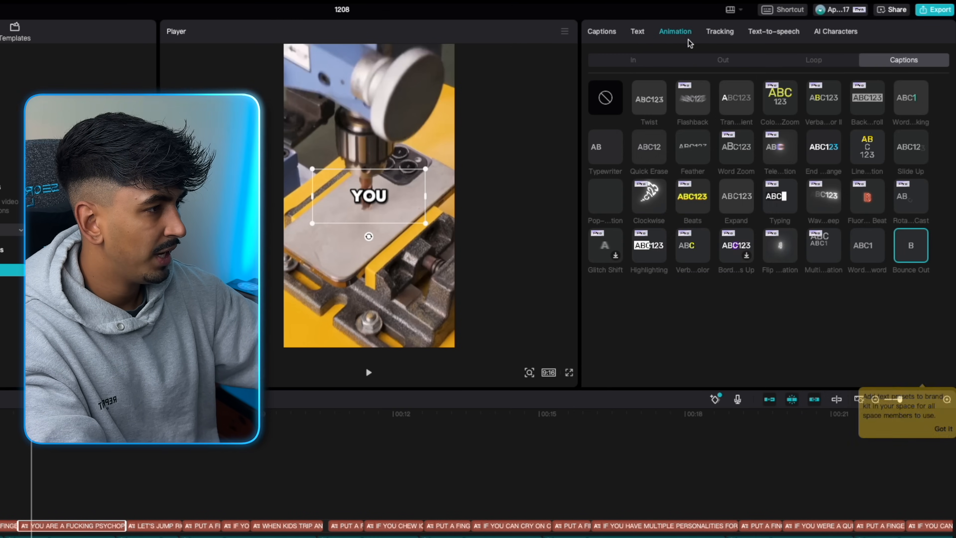
{"action": "left_click", "coordinate": [693, 247]}
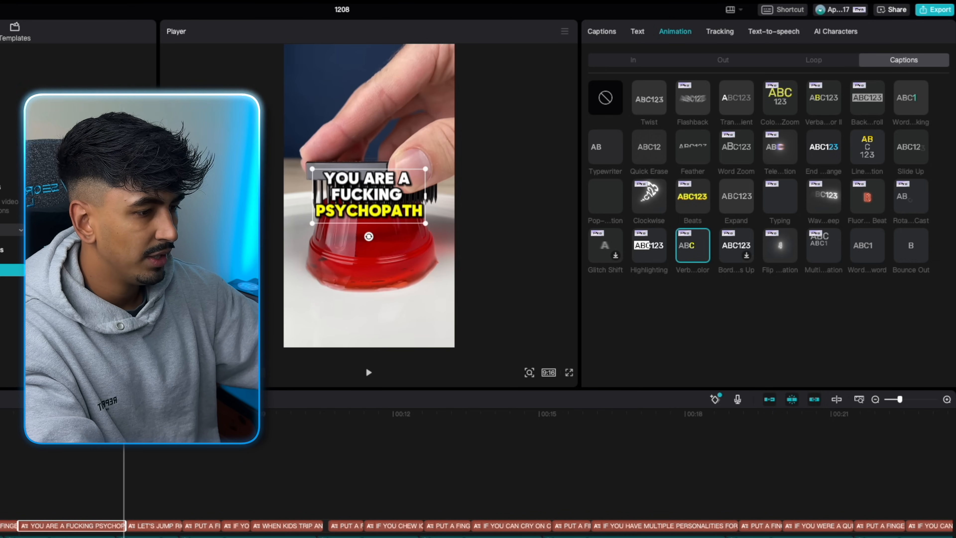
Step: Censor the swear word in the "YOU ARE A … PSYCHOPATH" caption as "F****"
{"action": "left_click", "coordinate": [639, 36]}
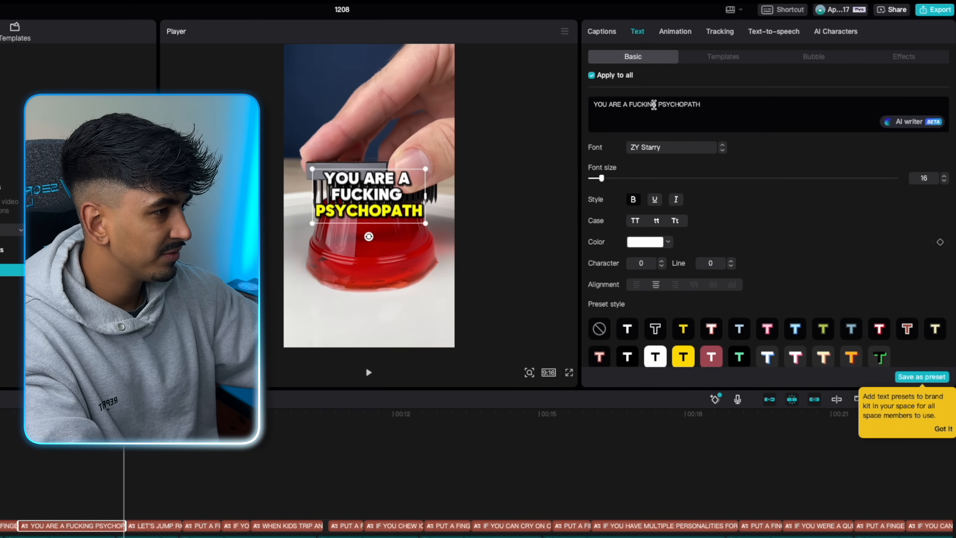
{"action": "left_click_drag", "start_coordinate": [657, 106], "coordinate": [629, 107]}
{"action": "type", "text": "****"}
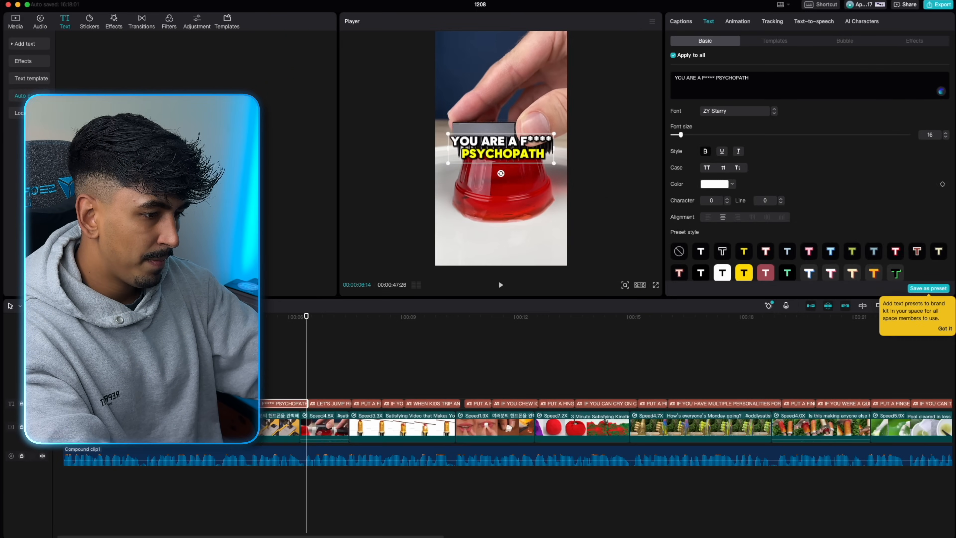
{"action": "left_click", "coordinate": [45, 490]}
Step: Split the voice-over at about 00:00:05:06 and 00:00:05:15 around the swear word and silence the segment between the cuts
{"action": "key", "text": "space"}
{"action": "left_click", "coordinate": [500, 284]}
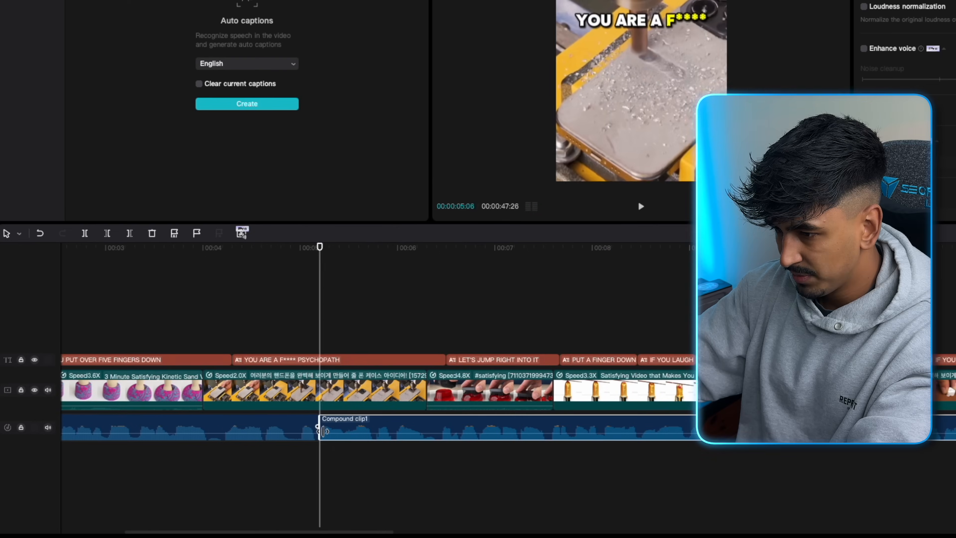
{"action": "key", "text": "space"}
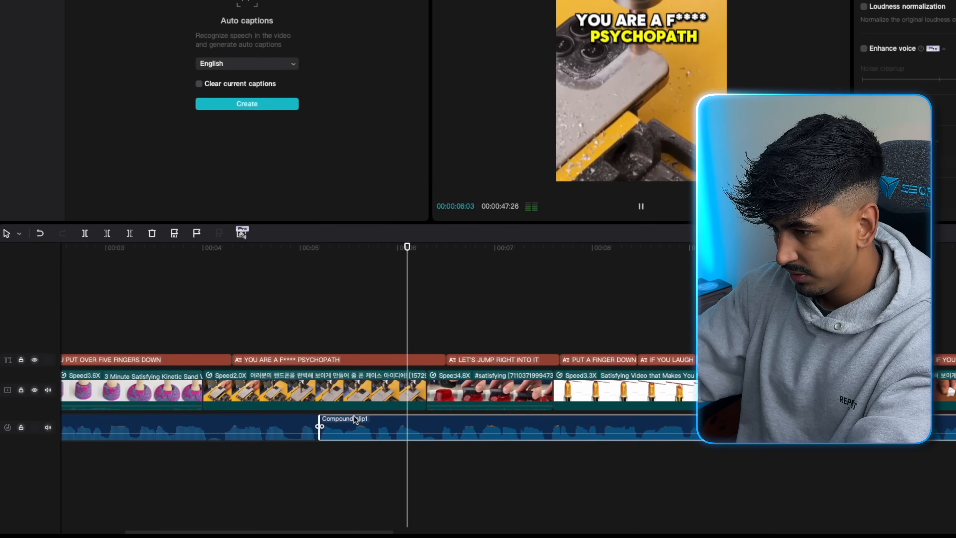
{"action": "left_click", "coordinate": [345, 466]}
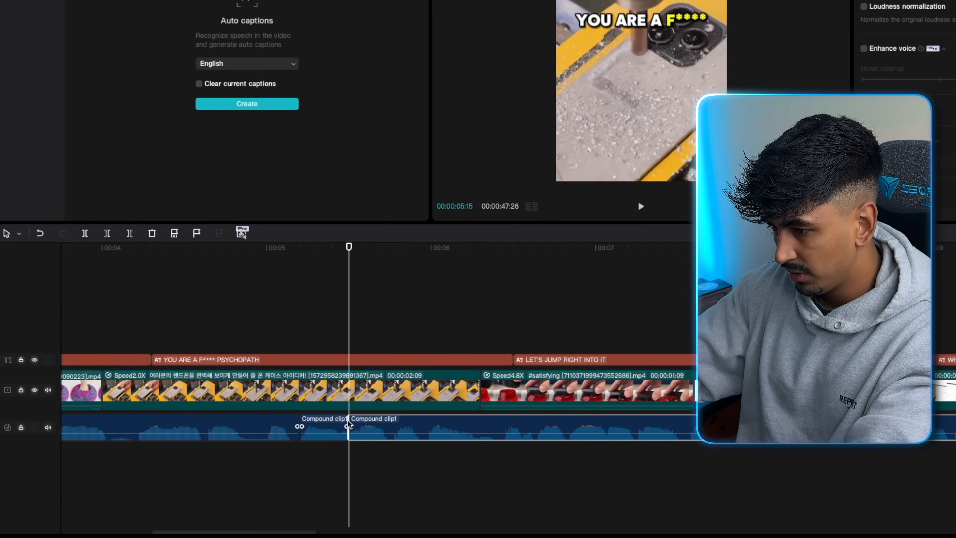
{"action": "left_click", "coordinate": [323, 430]}
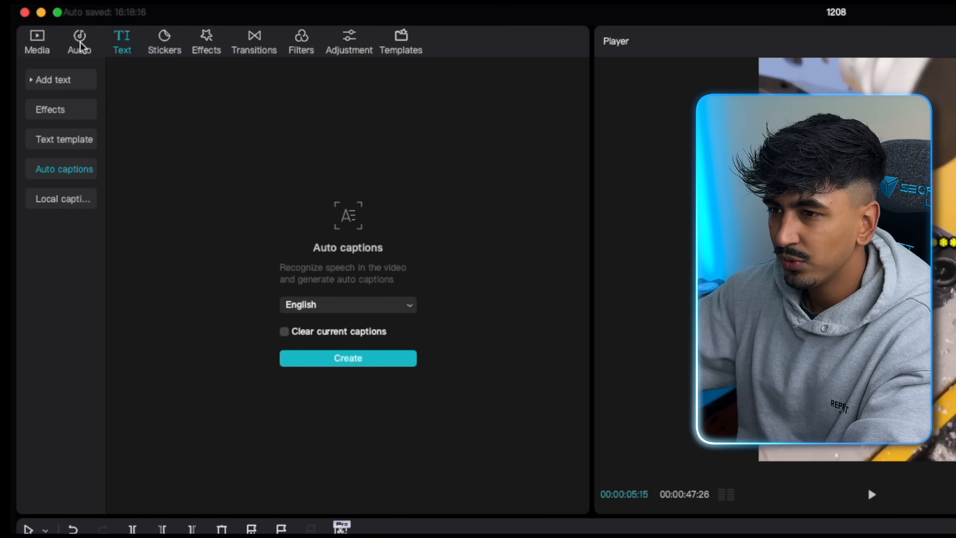
Step: Search the sound effects for "beep" and place "Beep (2 seconds)" beneath the silenced voice-over segment
{"action": "left_click", "coordinate": [80, 44]}
{"action": "left_click", "coordinate": [64, 110]}
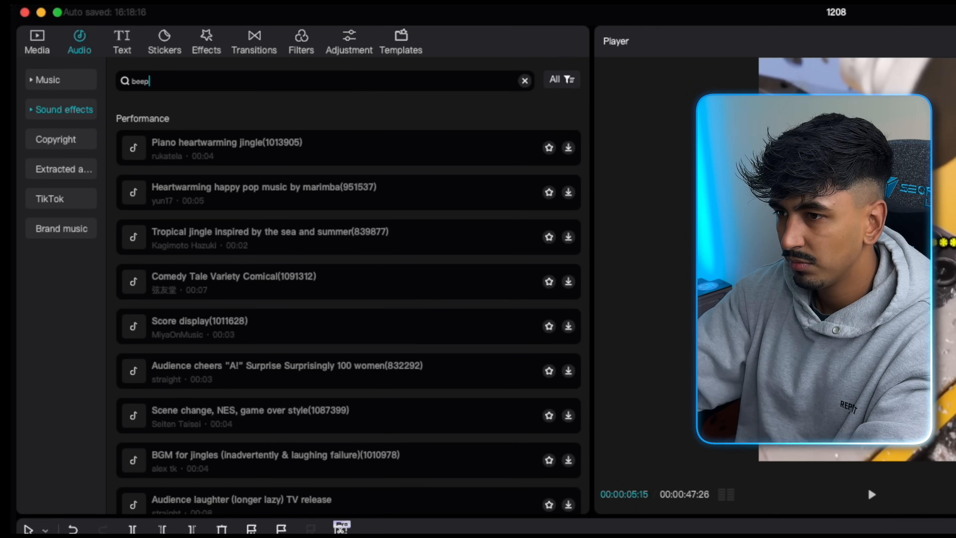
{"action": "key", "text": "Return"}
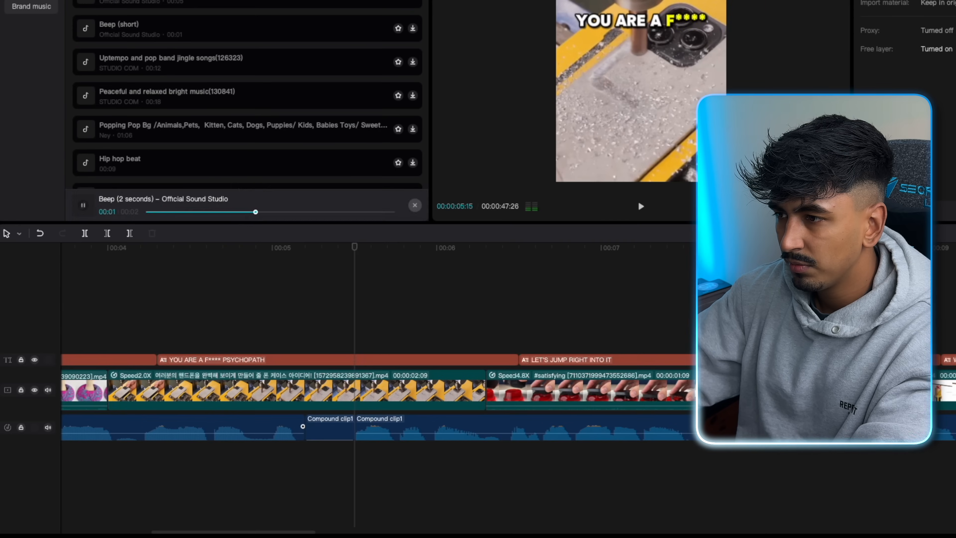
{"action": "left_click_drag", "start_coordinate": [329, 181], "coordinate": [303, 460]}
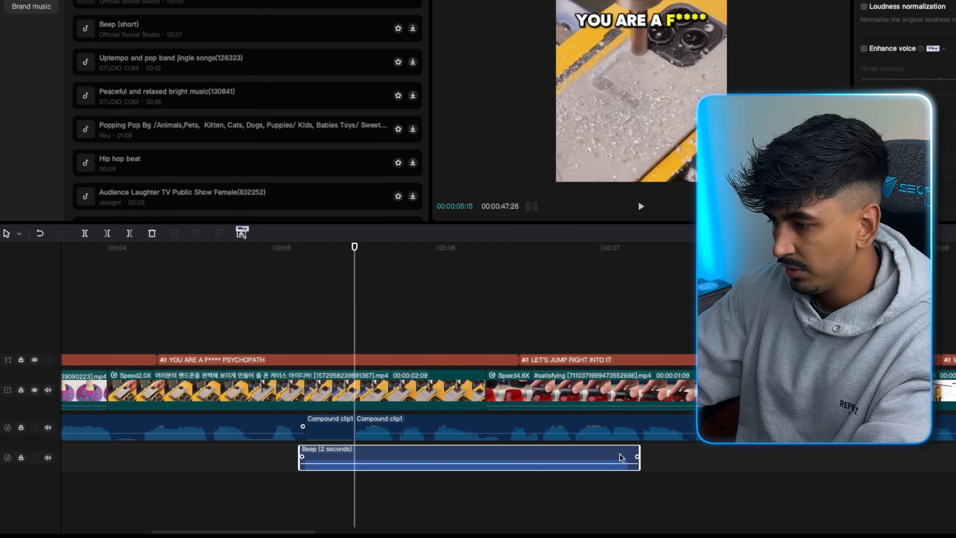
Step: Trim the beep to the length of the silenced voice-over segment and play that section
{"action": "left_click_drag", "start_coordinate": [642, 467], "coordinate": [355, 470]}
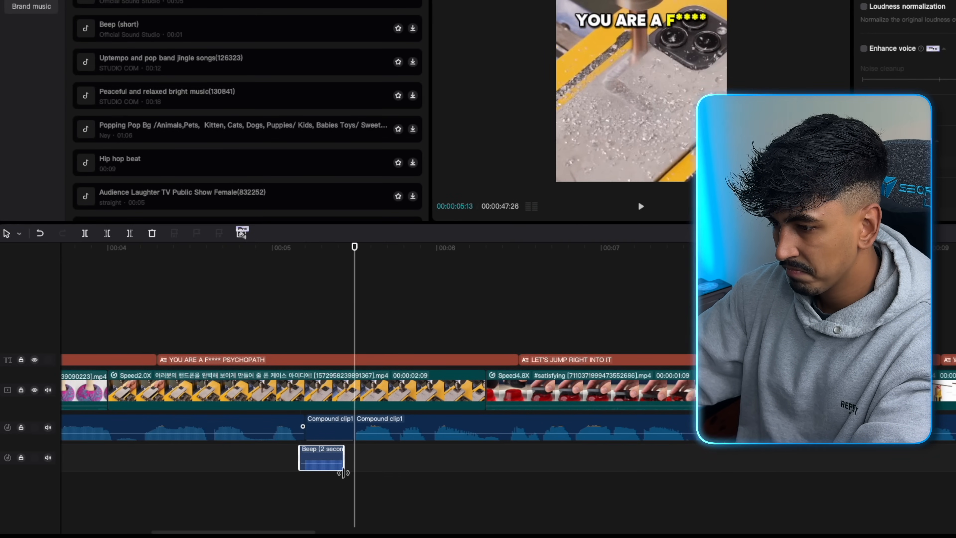
{"action": "left_click", "coordinate": [288, 493]}
{"action": "key", "text": "space"}
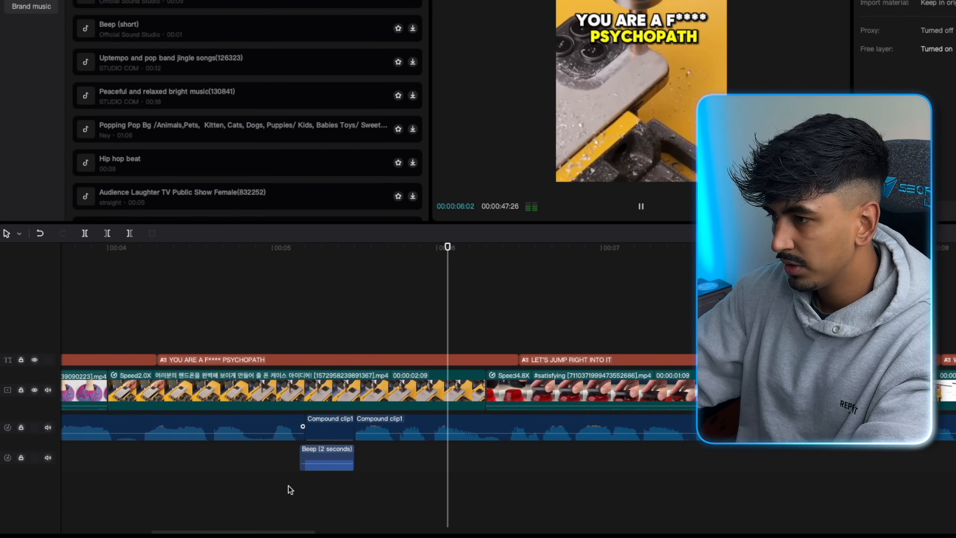
Step: Return to the start of the timeline and play the video to review it
{"action": "scroll", "coordinate": [289, 488], "scroll_direction": "left", "scroll_amount": 3}
{"action": "scroll", "coordinate": [314, 440], "scroll_direction": "down", "scroll_amount": 5}
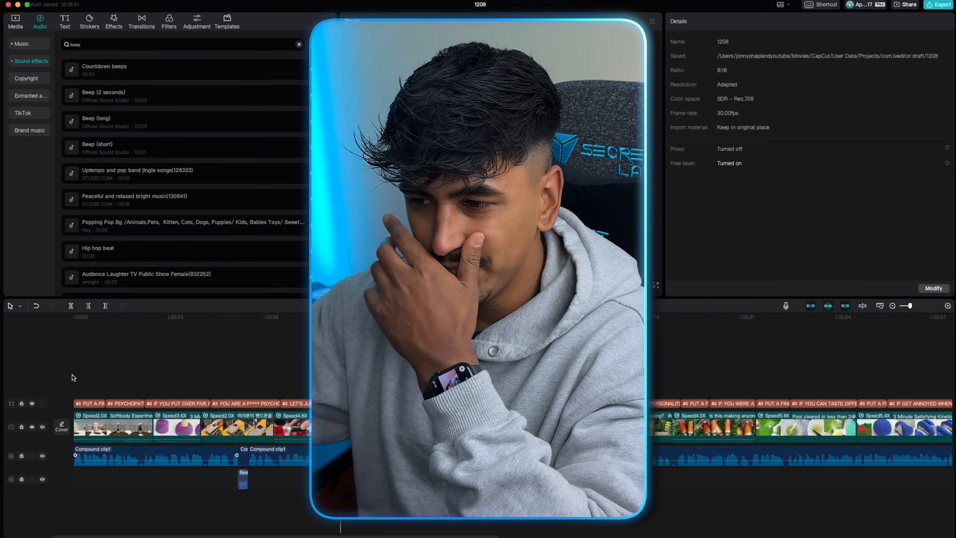
{"action": "left_click", "coordinate": [73, 376]}
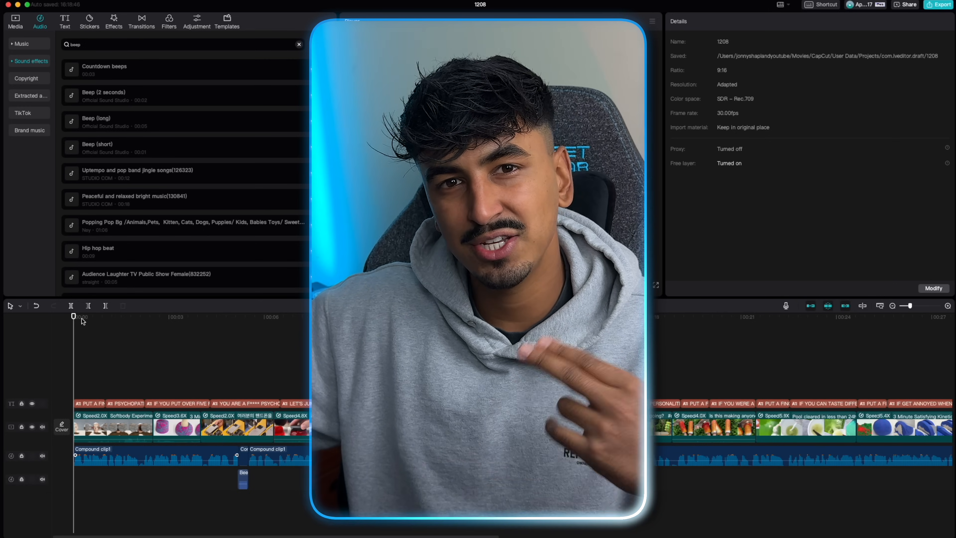
{"action": "left_click_drag", "start_coordinate": [73, 318], "coordinate": [69, 379]}
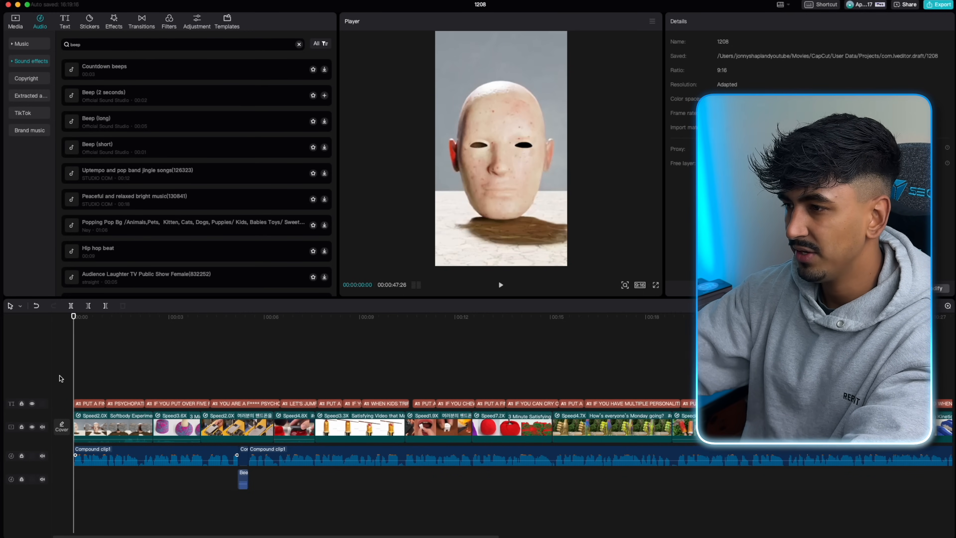
{"action": "key", "text": "space"}
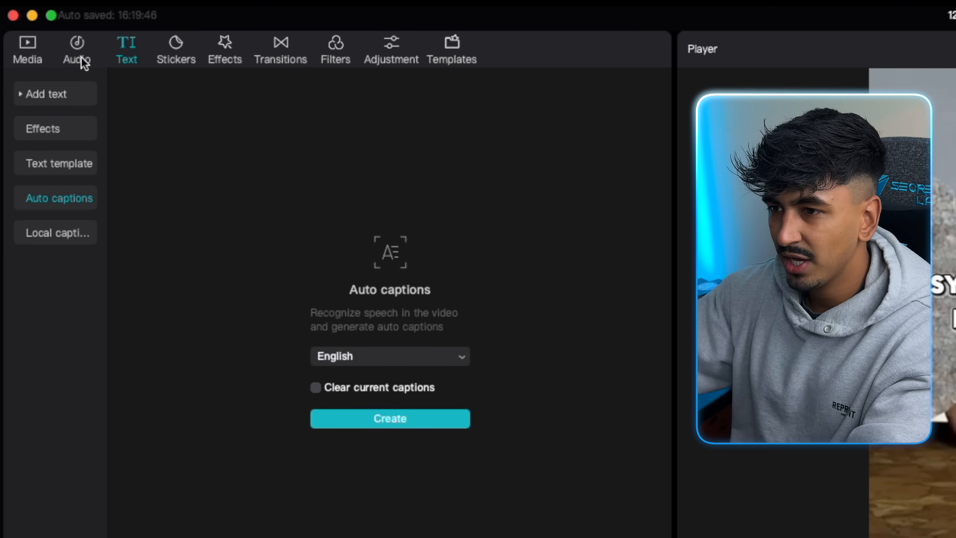
Step: Add a default text clip above the captions, starting with the lipstick clip at the first "PUT A FINGER DOWN" caption
{"action": "left_click", "coordinate": [56, 95]}
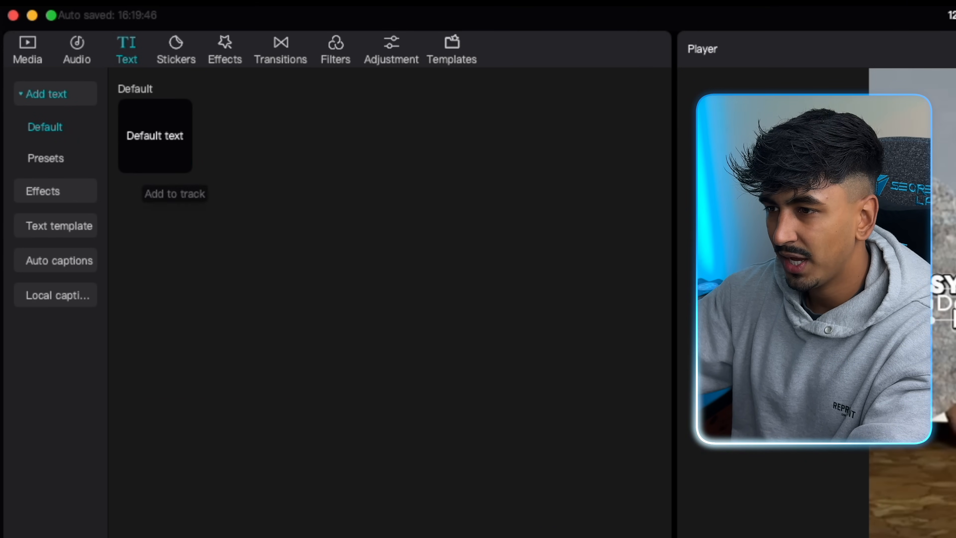
{"action": "left_click_drag", "start_coordinate": [155, 136], "coordinate": [585, 252]}
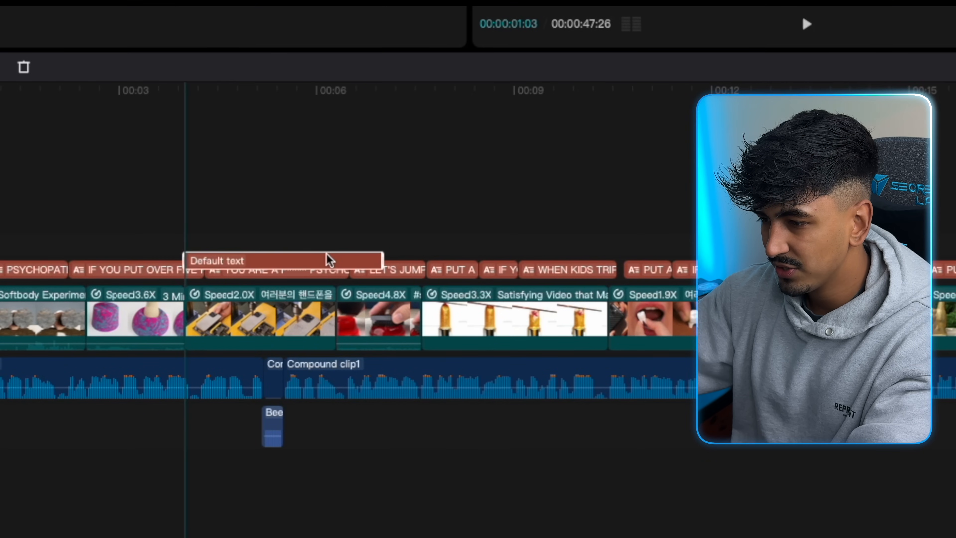
{"action": "key", "text": "space"}
{"action": "key", "text": "space"}
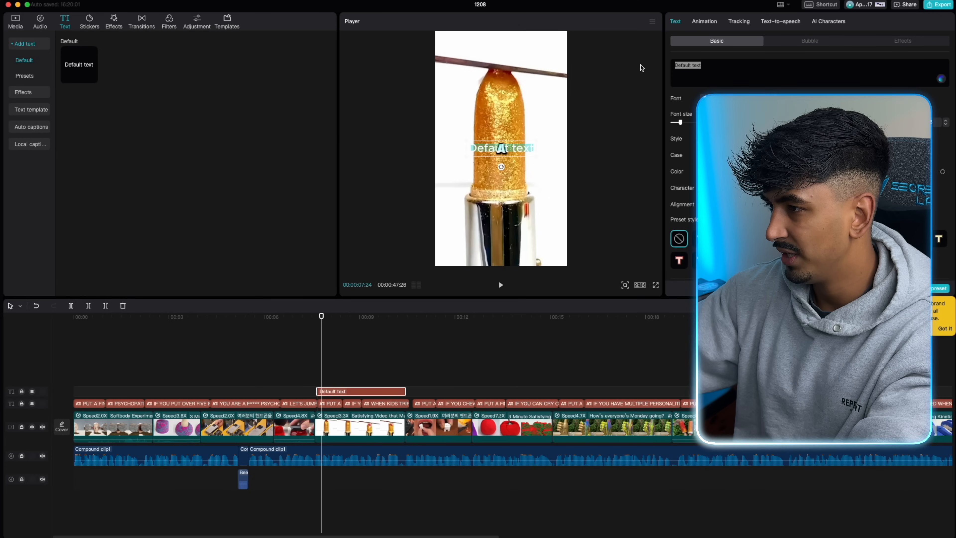
Step: Change the new text to "1/10" in the ZY Starry font and make it bold
{"action": "type", "text": "1/10"}
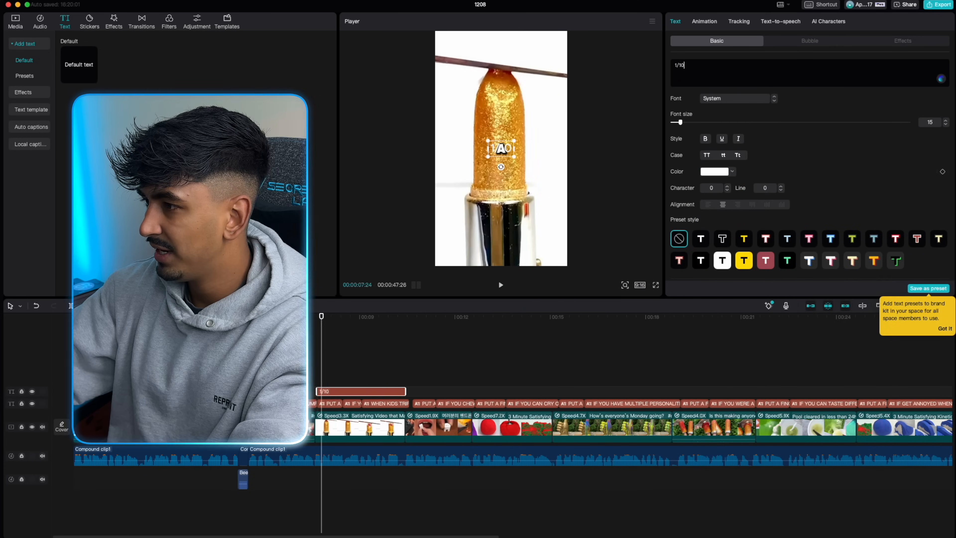
{"action": "left_click", "coordinate": [728, 98]}
{"action": "left_click", "coordinate": [746, 178]}
{"action": "scroll", "coordinate": [750, 182], "scroll_direction": "down", "scroll_amount": 2}
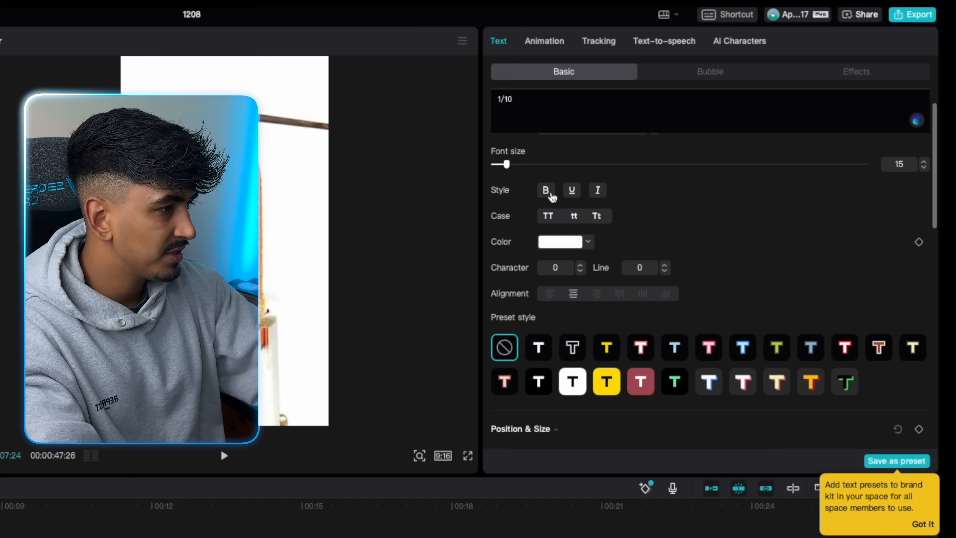
{"action": "scroll", "coordinate": [582, 273], "scroll_direction": "down", "scroll_amount": 1}
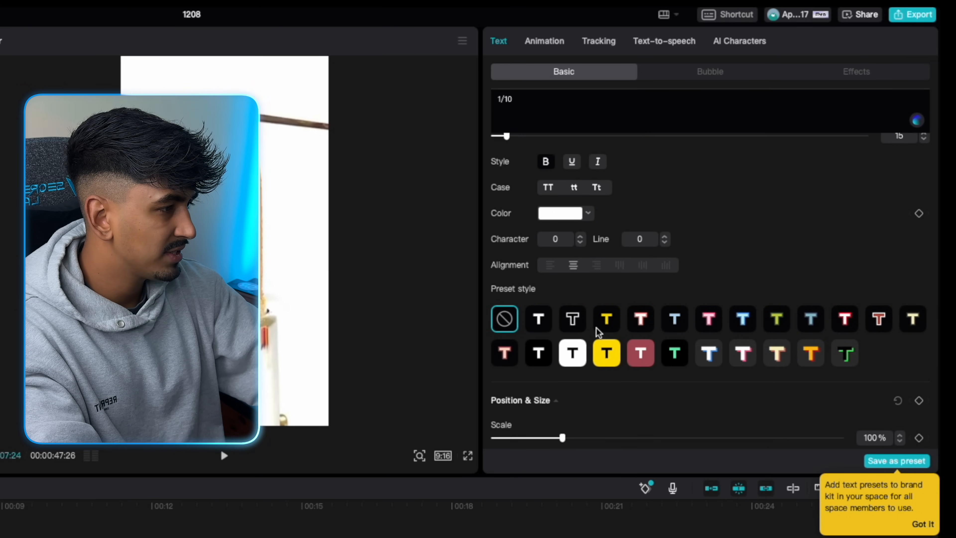
{"action": "scroll", "coordinate": [672, 325], "scroll_direction": "down", "scroll_amount": 2}
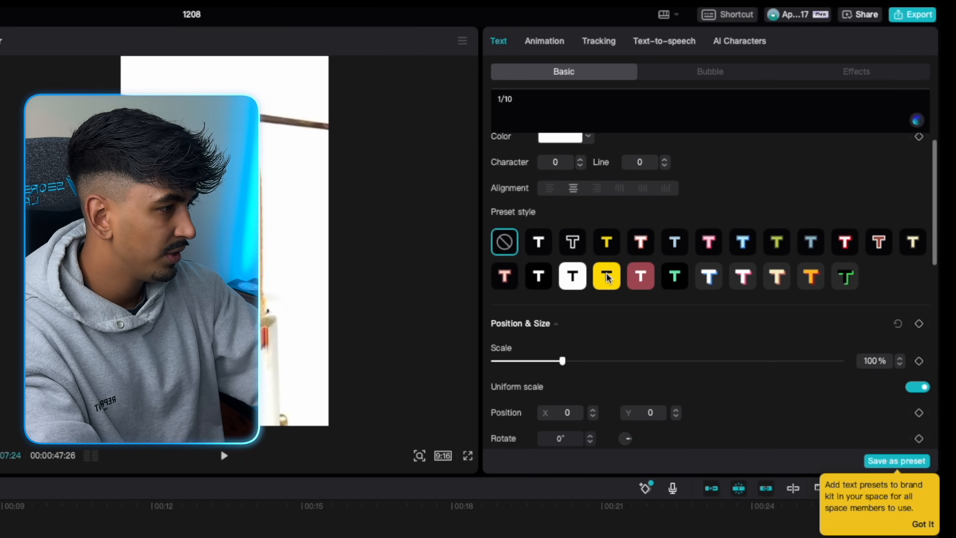
Step: Give the "1/10" text the black-on-yellow background preset style and move it below the captions in the frame
{"action": "left_click", "coordinate": [608, 275]}
{"action": "scroll", "coordinate": [628, 336], "scroll_direction": "down", "scroll_amount": 5}
{"action": "scroll", "coordinate": [628, 337], "scroll_direction": "down", "scroll_amount": 10}
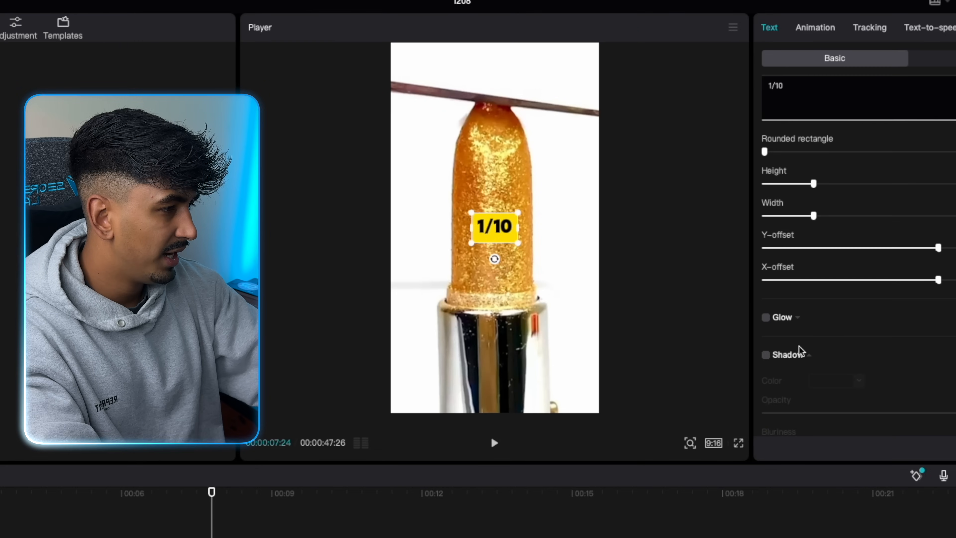
{"action": "scroll", "coordinate": [860, 351], "scroll_direction": "up", "scroll_amount": 15}
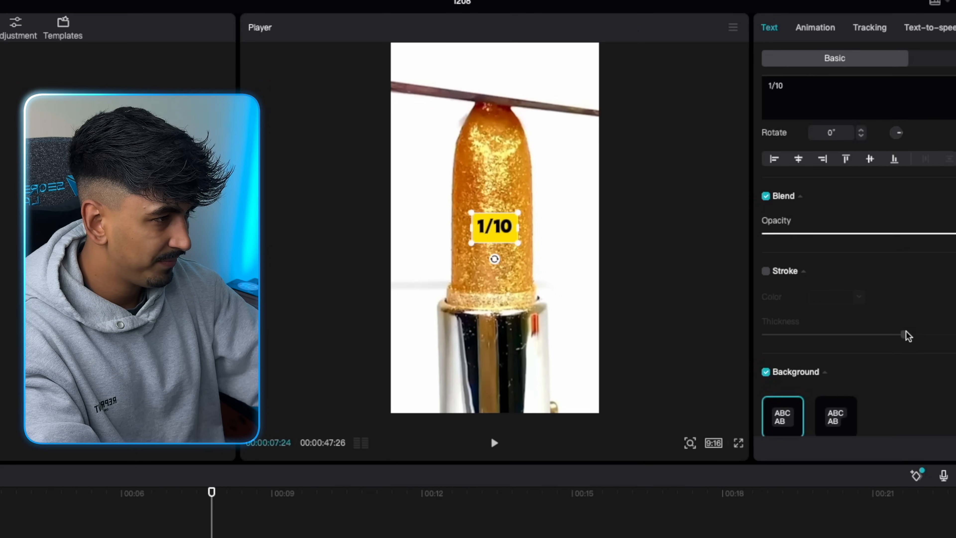
{"action": "left_click_drag", "start_coordinate": [502, 236], "coordinate": [493, 337]}
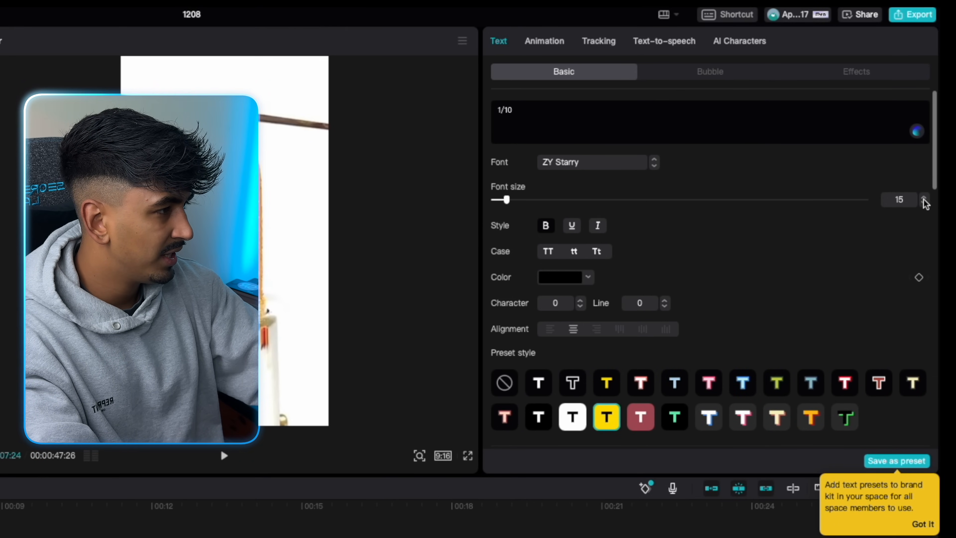
Step: Apply Spring as both the In and the Out animation of the "1/10" text
{"action": "left_click", "coordinate": [549, 41]}
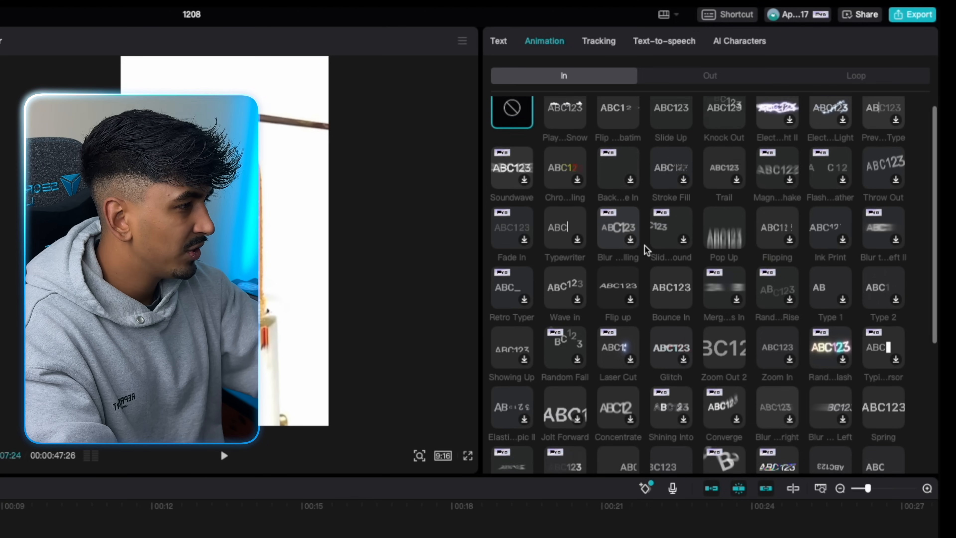
{"action": "scroll", "coordinate": [633, 241], "scroll_direction": "down", "scroll_amount": 5}
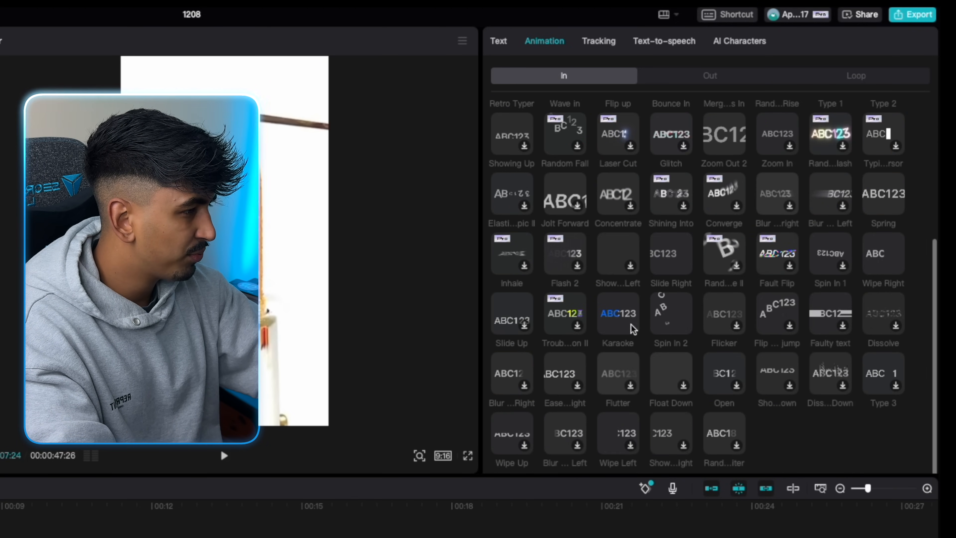
{"action": "scroll", "coordinate": [794, 294], "scroll_direction": "up", "scroll_amount": 2}
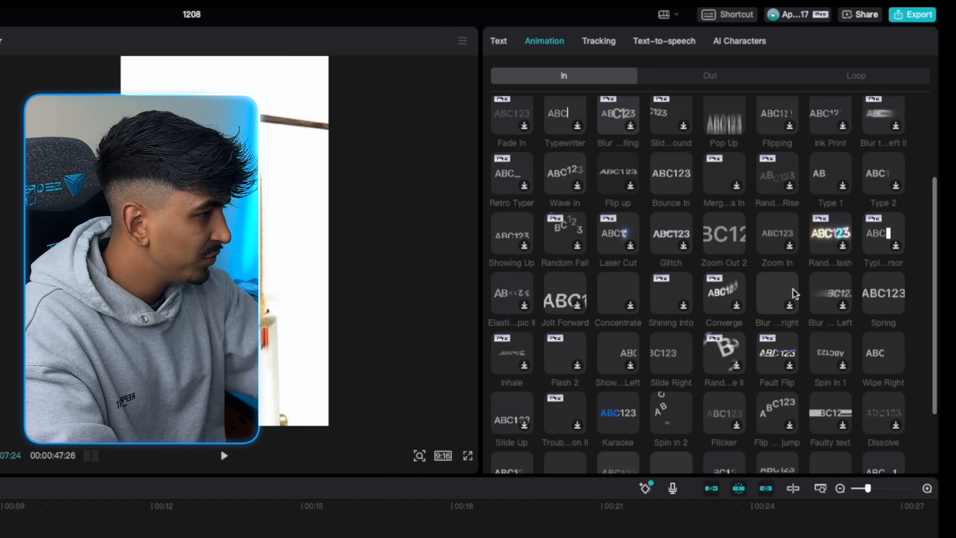
{"action": "left_click", "coordinate": [861, 296]}
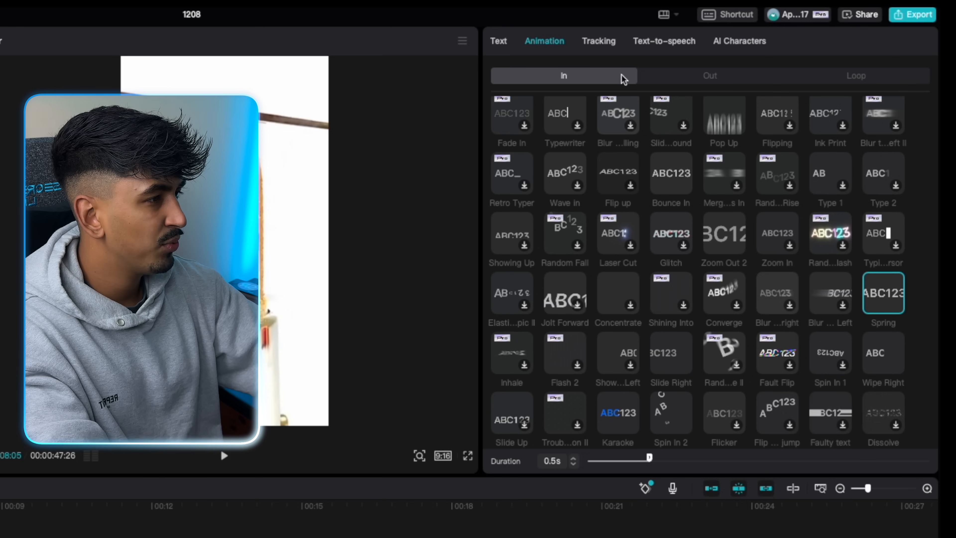
{"action": "left_click", "coordinate": [733, 79]}
{"action": "scroll", "coordinate": [804, 314], "scroll_direction": "down", "scroll_amount": 8}
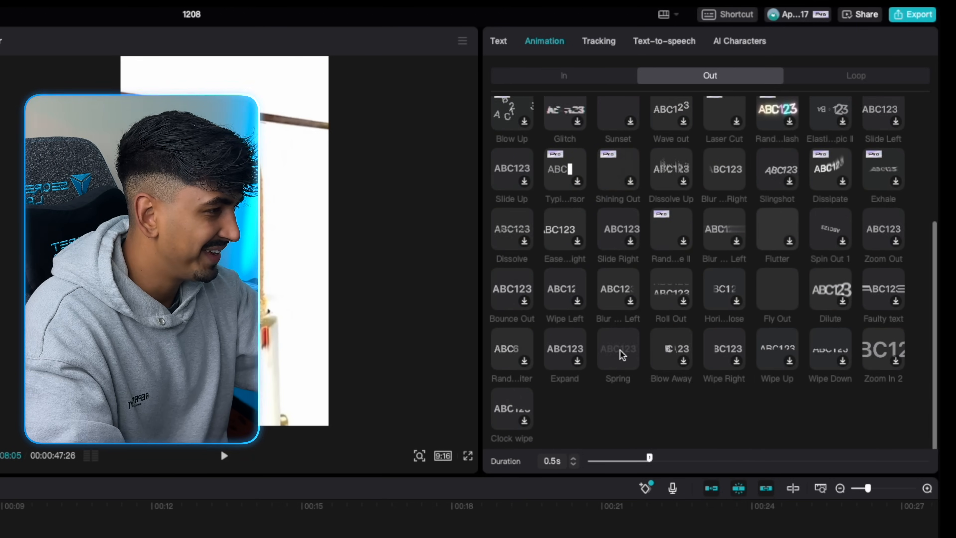
{"action": "left_click", "coordinate": [619, 349]}
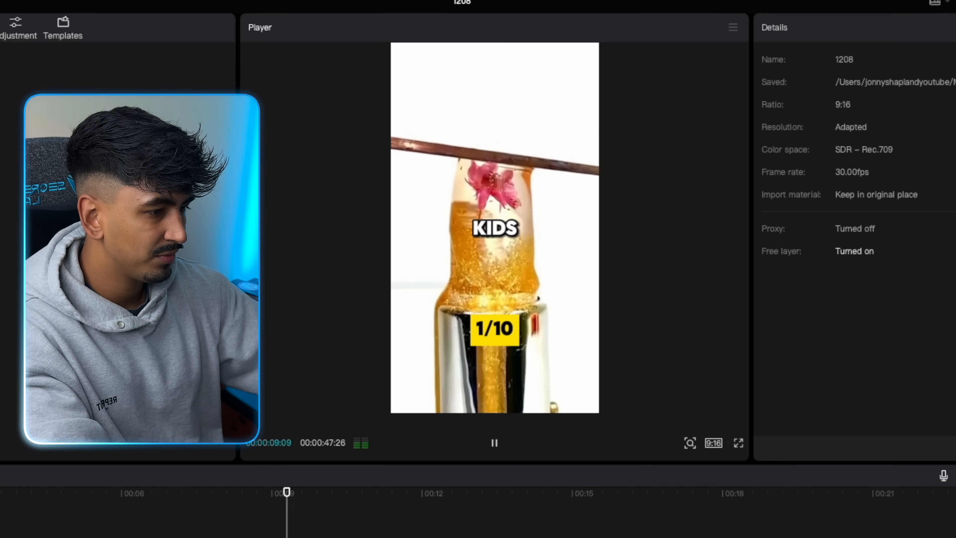
Step: Duplicate the "1/10" text over the tooth clip and the 7.2X clip after it, fitting each copy to its clip's length
{"action": "left_click", "coordinate": [389, 394]}
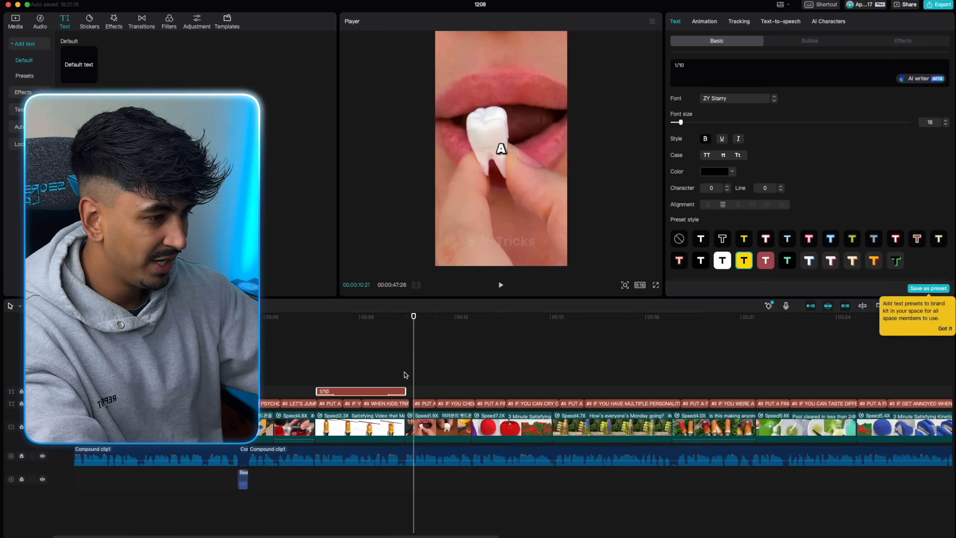
{"action": "key", "text": "ctrl+v"}
{"action": "key", "text": "space"}
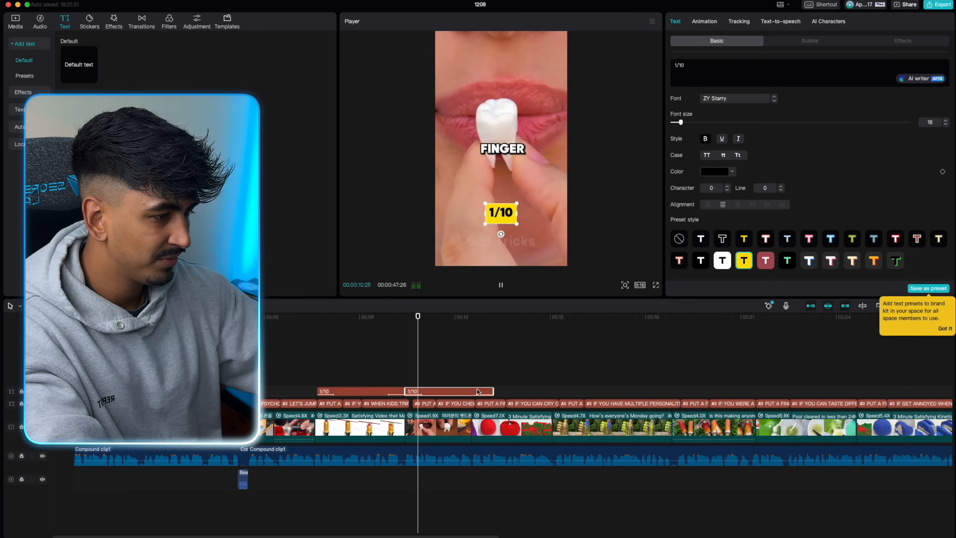
{"action": "key", "text": "space"}
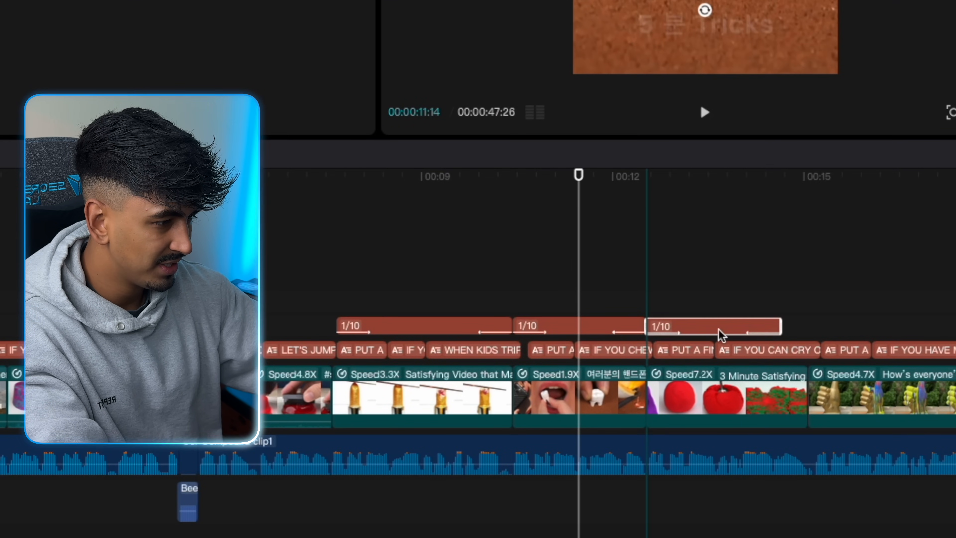
{"action": "left_click_drag", "start_coordinate": [790, 326], "coordinate": [807, 327]}
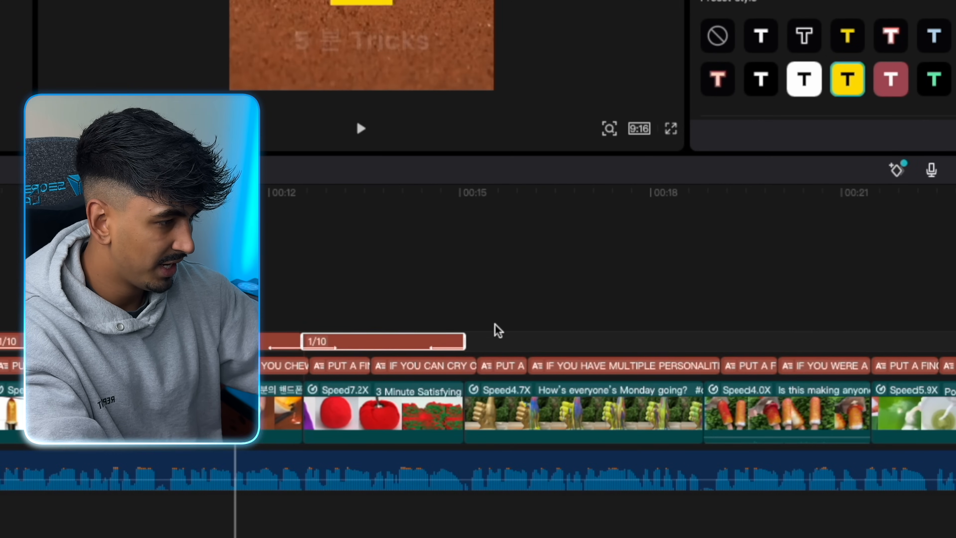
Step: Paste "1/10" copies over the next four clips, from the 4.7X hand clip to the 5.4X blue sand clip, matching clip lengths
{"action": "key", "text": "ctrl+v"}
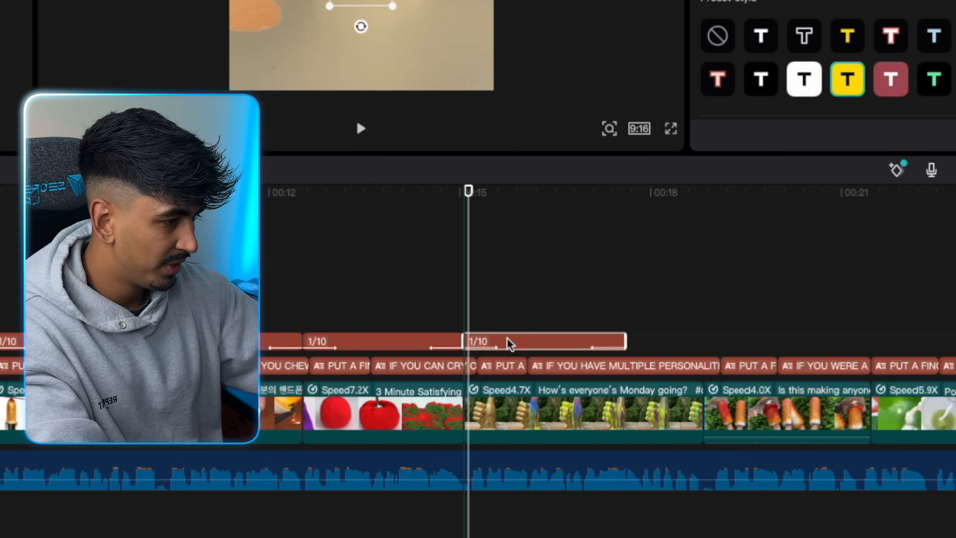
{"action": "left_click_drag", "start_coordinate": [626, 341], "coordinate": [703, 341]}
{"action": "scroll", "coordinate": [704, 341], "scroll_direction": "right", "scroll_amount": 10}
{"action": "key", "text": "super+v"}
{"action": "left_click_drag", "start_coordinate": [421, 341], "coordinate": [427, 341]}
{"action": "key", "text": "super+v"}
{"action": "left_click_drag", "start_coordinate": [595, 341], "coordinate": [626, 341]}
{"action": "key", "text": "super+v"}
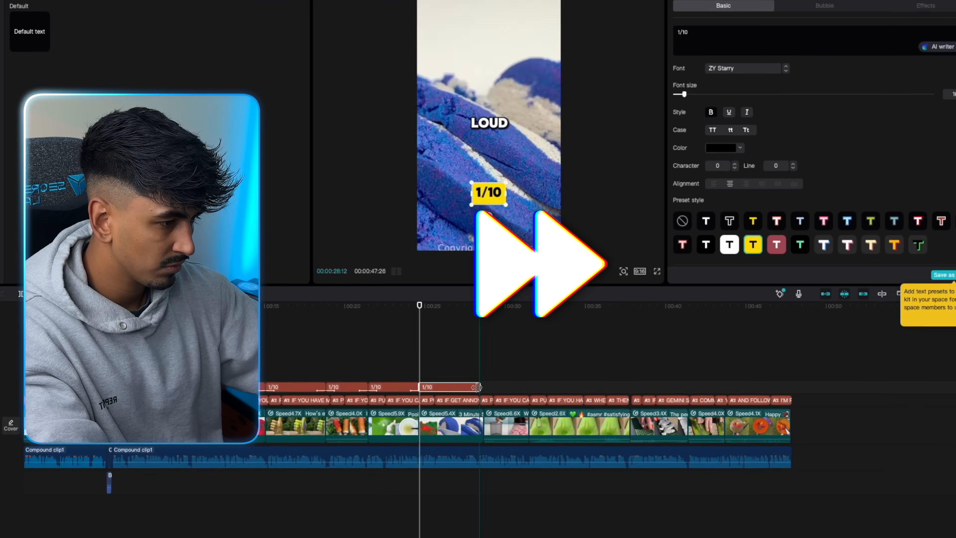
Step: Paste "1/10" copies over the clips following the blue sand clip and stretch them to match each clip's length
{"action": "key", "text": "super+v"}
{"action": "left_click_drag", "start_coordinate": [581, 391], "coordinate": [630, 391]}
{"action": "key", "text": "super+v"}
{"action": "key", "text": "super+v"}
{"action": "mouse_move", "coordinate": [723, 391]}
{"action": "left_mouse_down"}
{"action": "mouse_move", "coordinate": [685, 391]}
{"action": "mouse_move", "coordinate": [718, 390]}
{"action": "left_mouse_up"}
Step: Play back the last questions and delete the surplus "1/10" text over the aloe clip
{"action": "left_click", "coordinate": [663, 374]}
{"action": "key", "text": "space"}
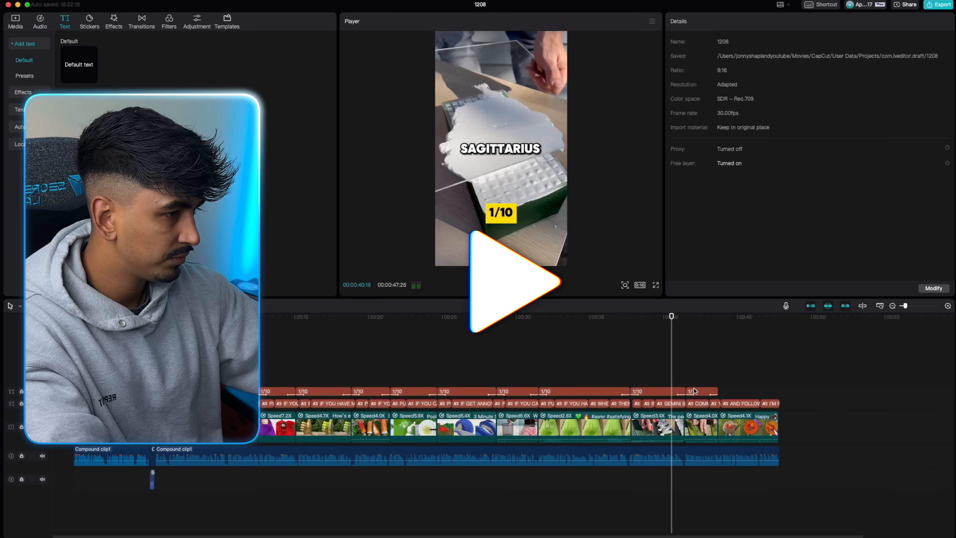
{"action": "left_click", "coordinate": [706, 394]}
{"action": "key", "text": "Delete"}
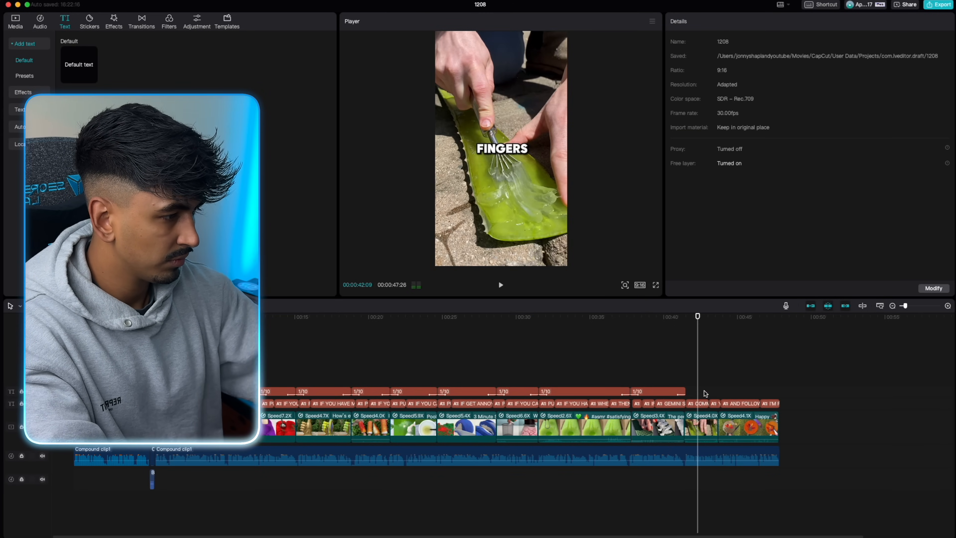
{"action": "key", "text": "space"}
Step: Change the second counter text, above the tooth clip, to "2/10"
{"action": "left_click", "coordinate": [242, 392]}
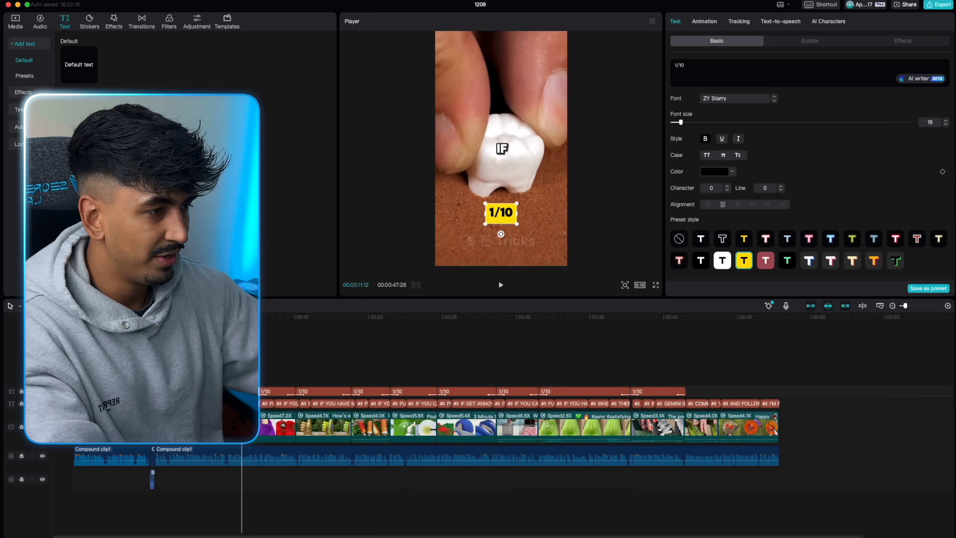
{"action": "left_click", "coordinate": [678, 65]}
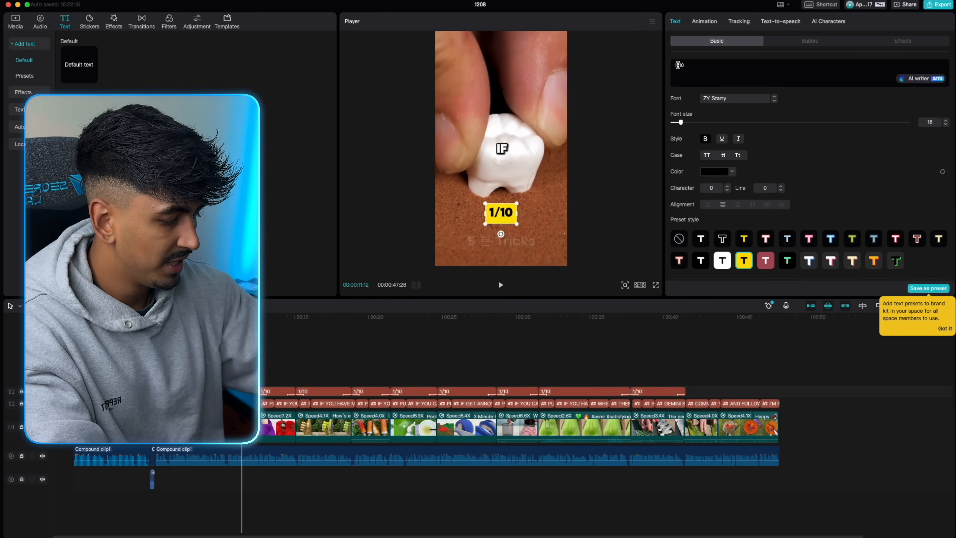
{"action": "key", "text": "BackSpace"}
{"action": "type", "text": "2"}
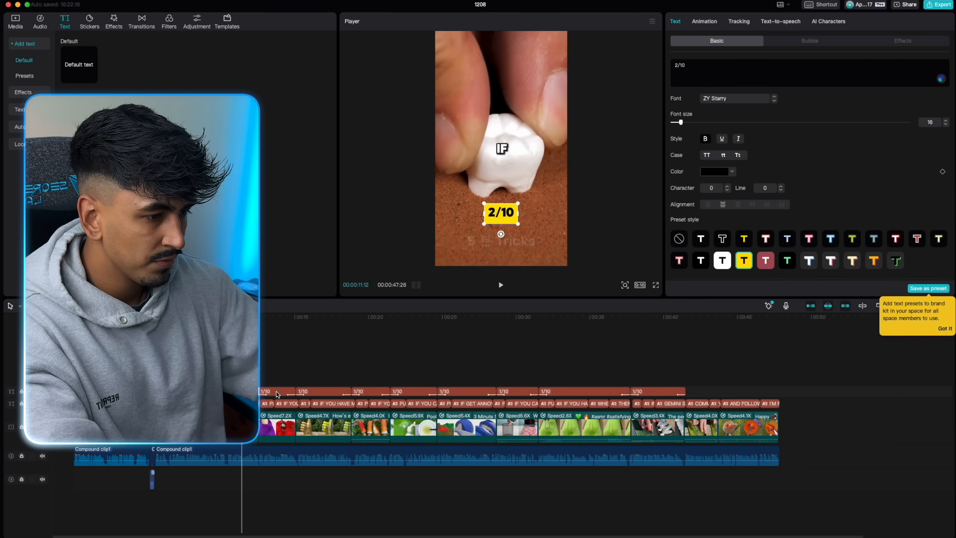
Step: Renumber the third to seventh counter texts as "3/10", "4/10", "5/10", "6/10" and "7/10"
{"action": "left_click", "coordinate": [275, 391]}
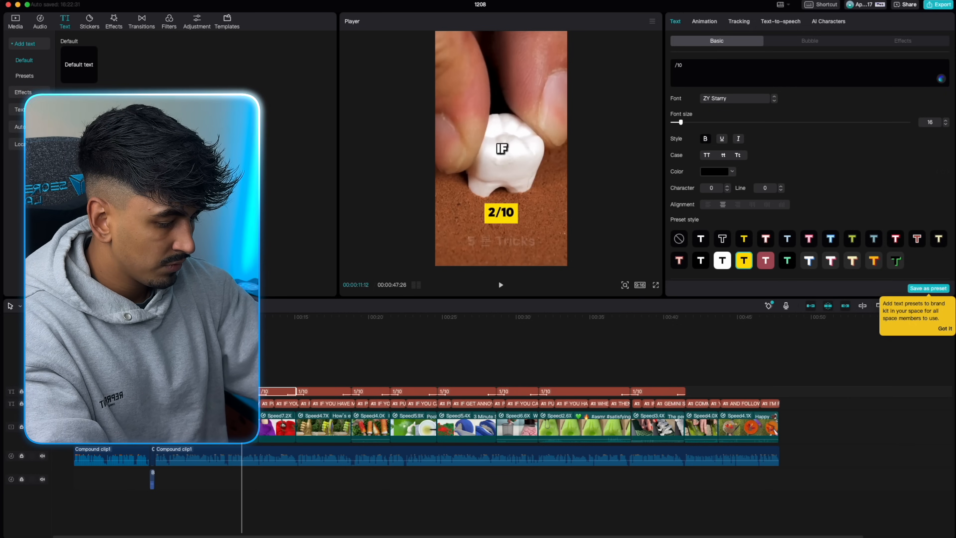
{"action": "left_click", "coordinate": [303, 392]}
{"action": "left_click", "coordinate": [678, 65]}
{"action": "key", "text": "BackSpace"}
{"action": "type", "text": "4"}
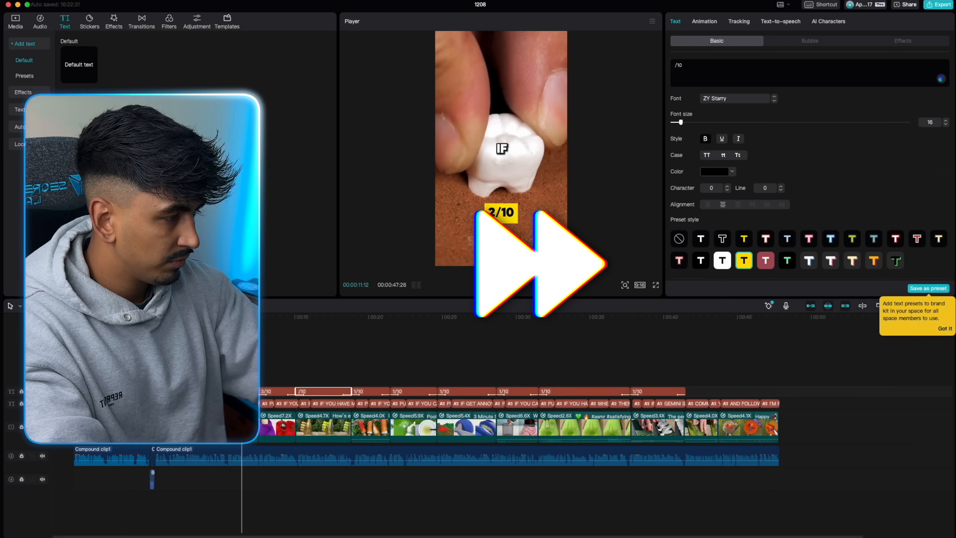
{"action": "left_click", "coordinate": [359, 392]}
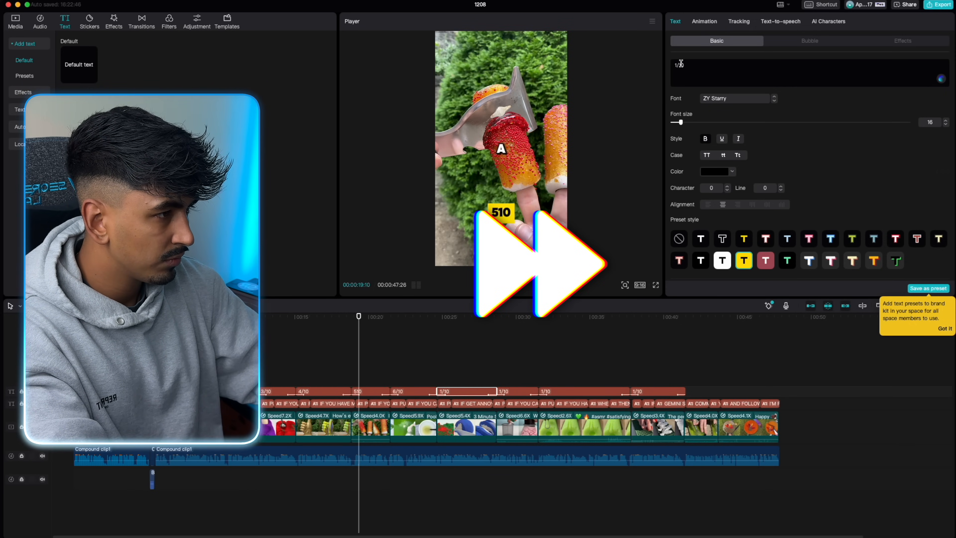
{"action": "left_click", "coordinate": [368, 391]}
Step: Renumber the last three counter texts as "8/10", "9/10" and "10/10"
{"action": "left_click", "coordinate": [510, 392]}
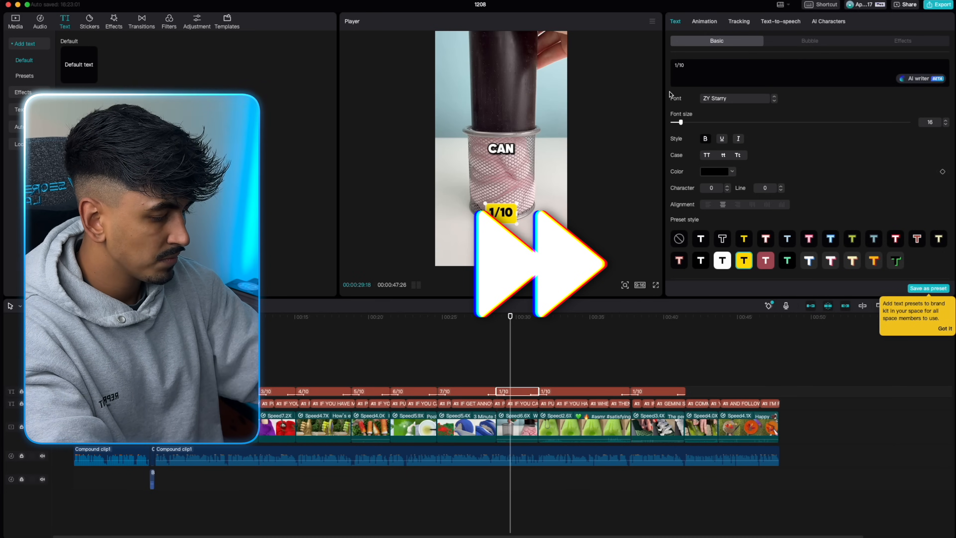
{"action": "left_click", "coordinate": [678, 65]}
{"action": "key", "text": "BackSpace"}
{"action": "type", "text": "8"}
{"action": "left_click", "coordinate": [563, 391]}
{"action": "left_click", "coordinate": [678, 64]}
{"action": "type", "text": "9"}
{"action": "left_click", "coordinate": [651, 391]}
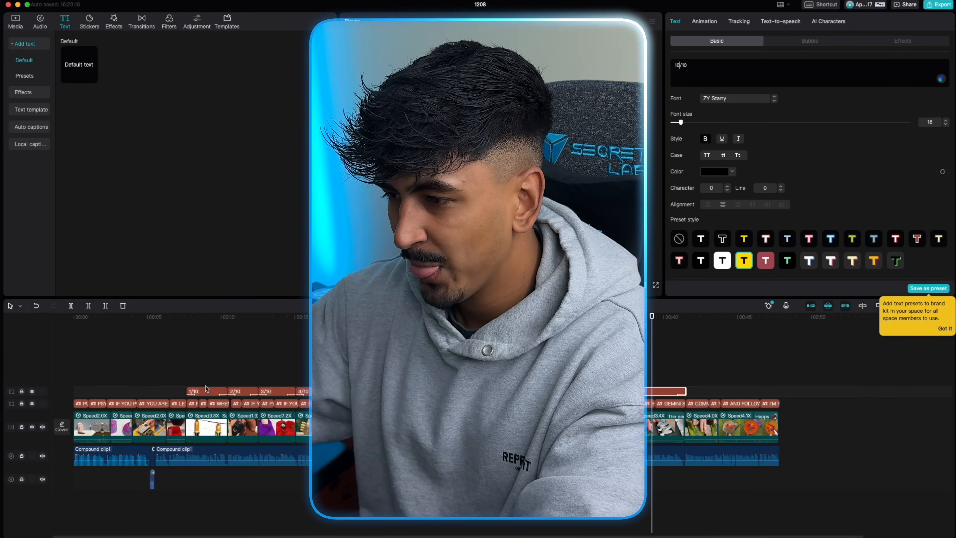
Step: Play the short from the beginning to check the counter texts and their animations
{"action": "left_click", "coordinate": [66, 375]}
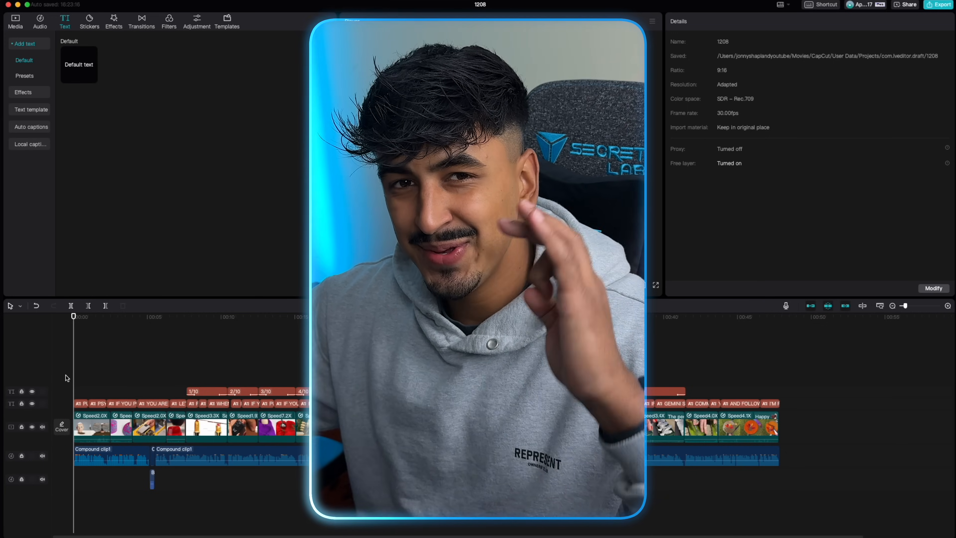
{"action": "key", "text": "space"}
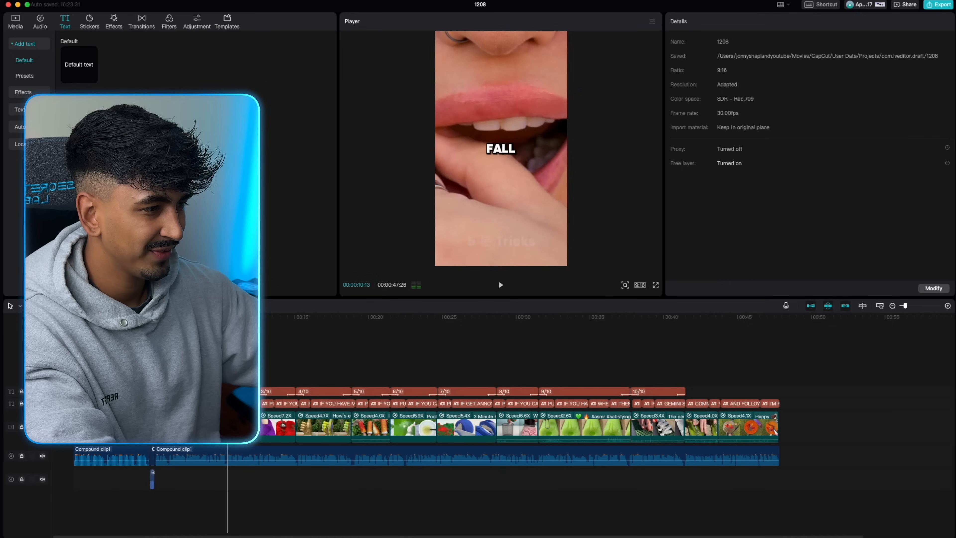
{"action": "key", "text": "space"}
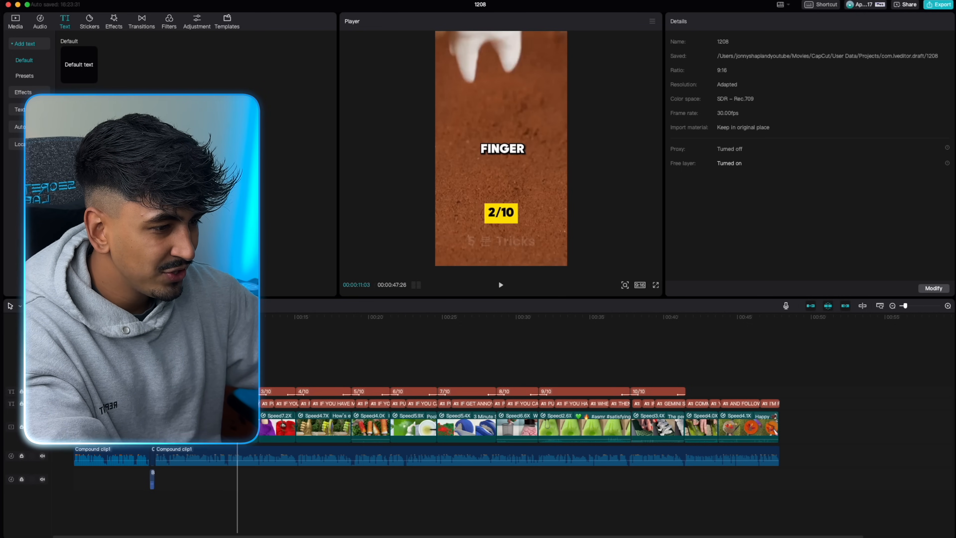
Step: Switch the counter texts, starting with "2/10", to the second background style and play back the result
{"action": "left_click", "coordinate": [177, 391]}
{"action": "scroll", "coordinate": [816, 203], "scroll_direction": "down", "scroll_amount": 10}
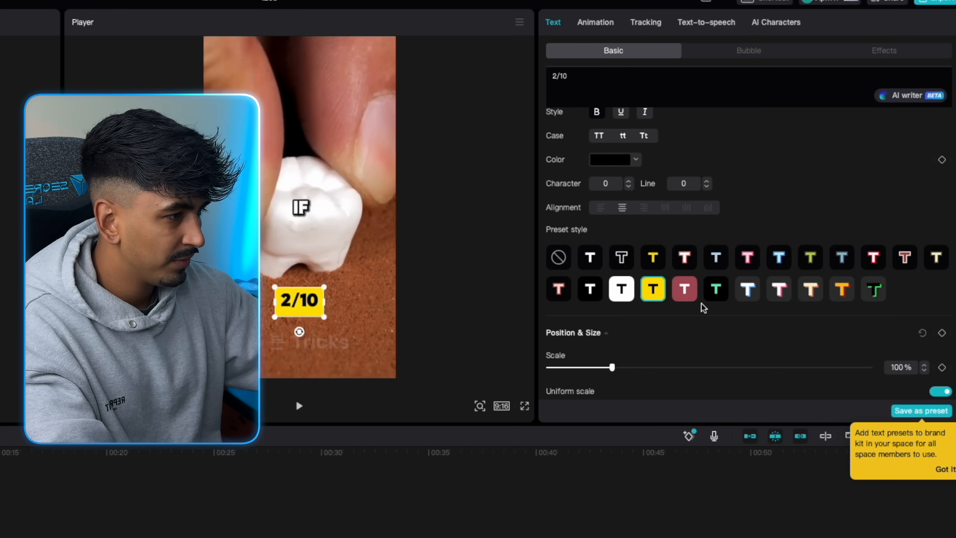
{"action": "scroll", "coordinate": [704, 306], "scroll_direction": "down", "scroll_amount": 10}
{"action": "scroll", "coordinate": [703, 307], "scroll_direction": "up", "scroll_amount": 3}
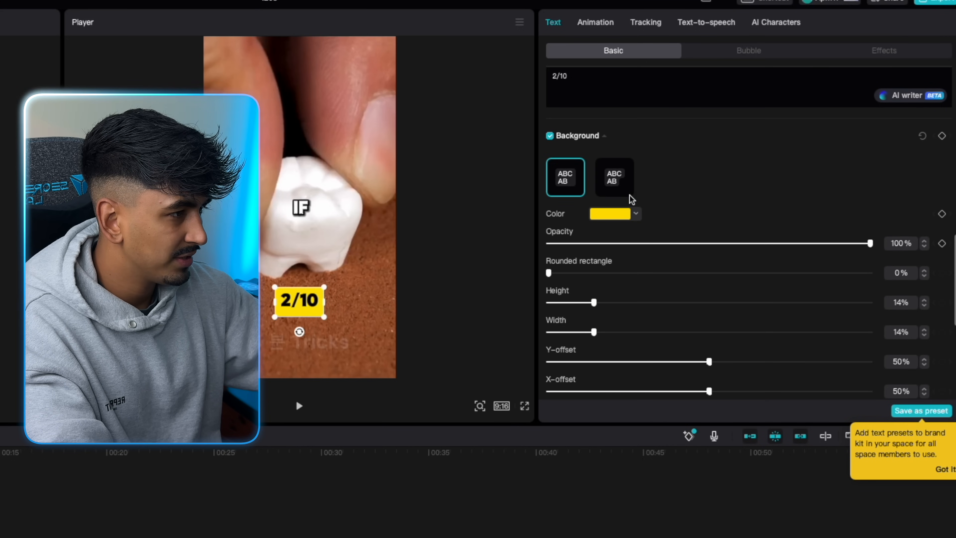
{"action": "left_click", "coordinate": [615, 178]}
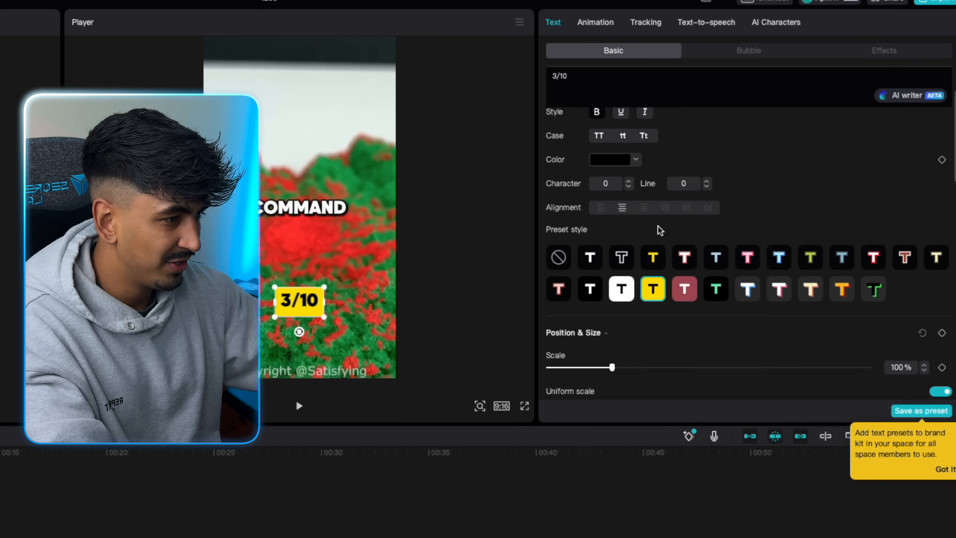
{"action": "scroll", "coordinate": [660, 230], "scroll_direction": "down", "scroll_amount": 5}
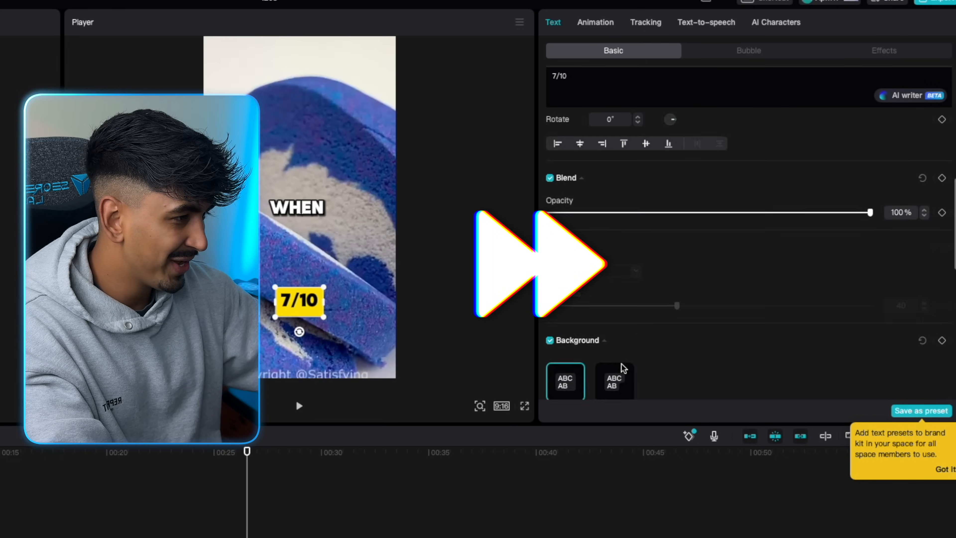
{"action": "key", "text": "space"}
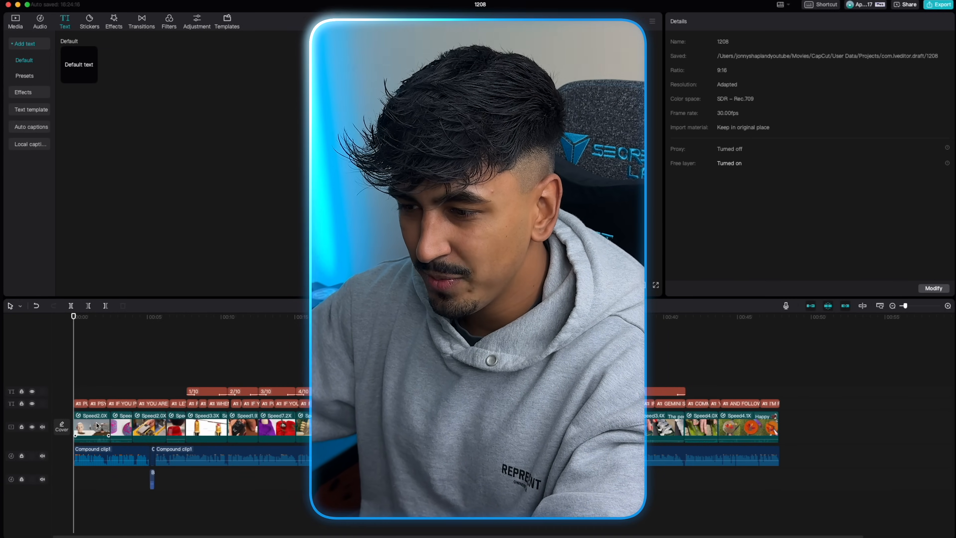
{"action": "left_click", "coordinate": [92, 427]}
{"action": "left_click", "coordinate": [140, 22]}
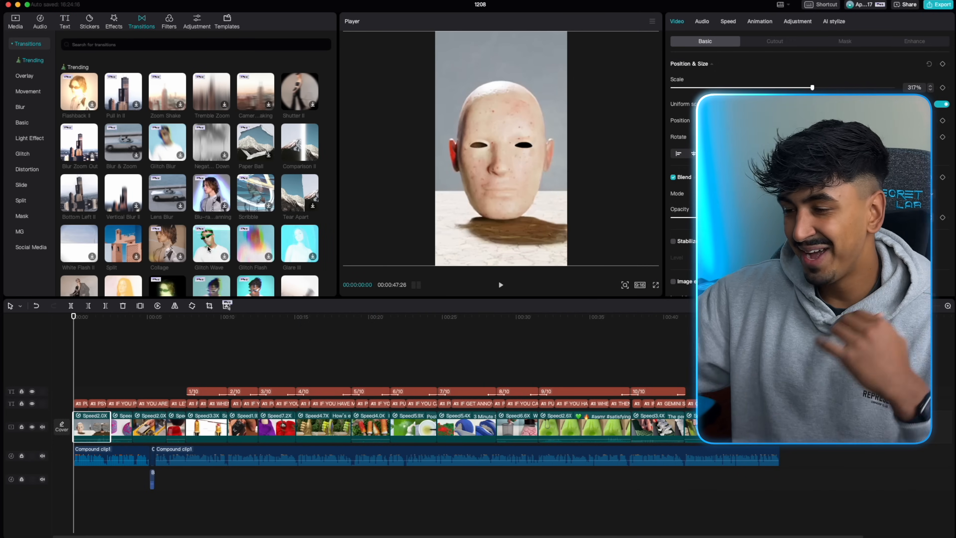
{"action": "scroll", "coordinate": [237, 224], "scroll_direction": "down", "scroll_amount": 1}
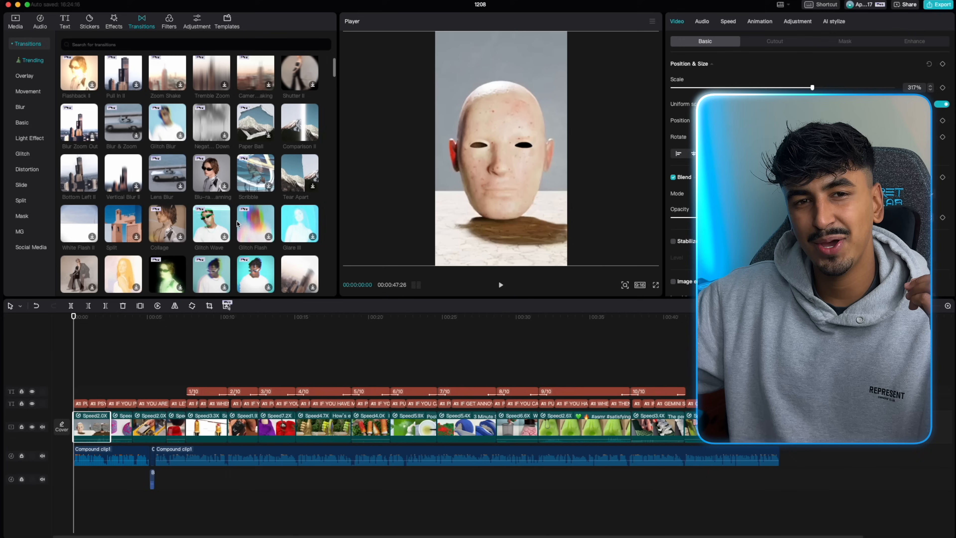
{"action": "scroll", "coordinate": [237, 223], "scroll_direction": "up", "scroll_amount": 1}
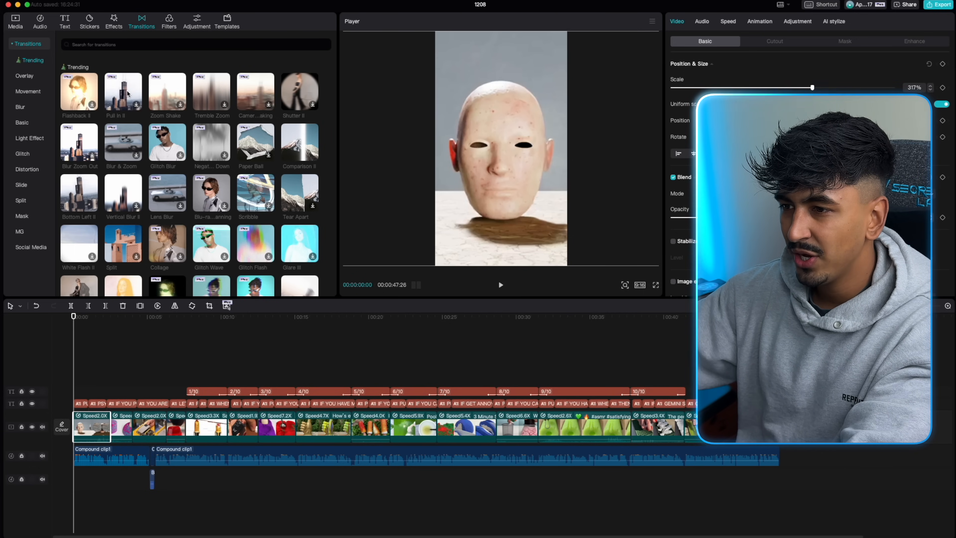
{"action": "left_click", "coordinate": [68, 345]}
Step: Try the Optical Zoom video effect at the start of the timeline, preview it and delete it
{"action": "left_click", "coordinate": [115, 23]}
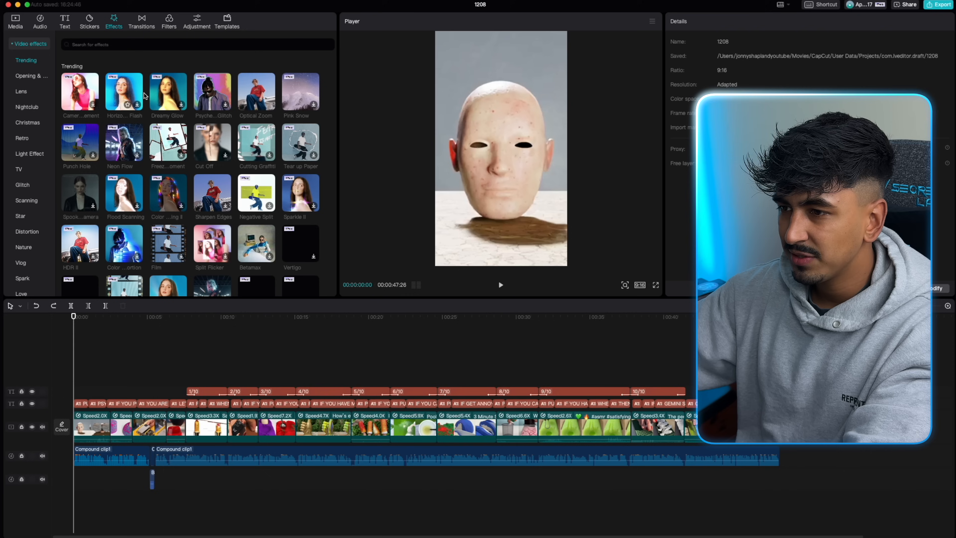
{"action": "scroll", "coordinate": [257, 96], "scroll_direction": "down", "scroll_amount": 1}
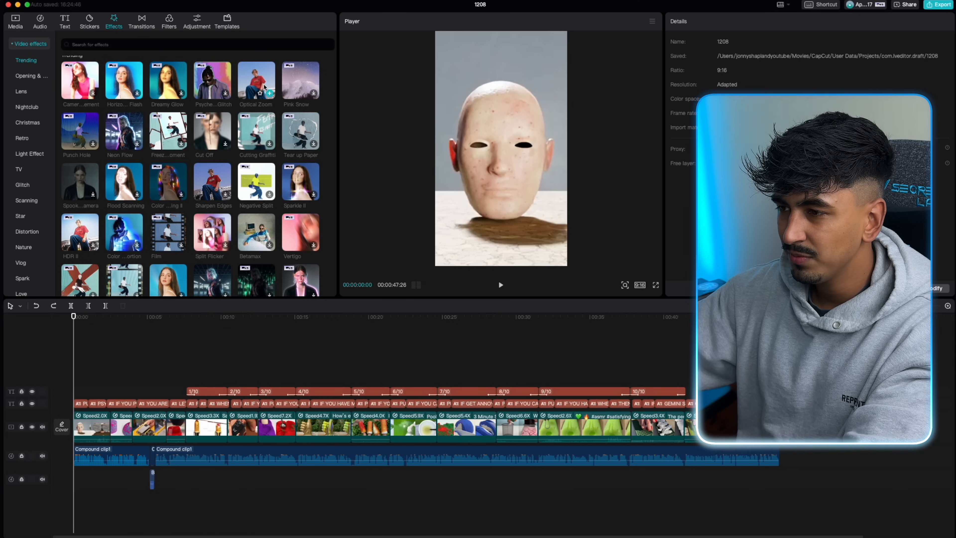
{"action": "left_click_drag", "start_coordinate": [262, 87], "coordinate": [80, 380]}
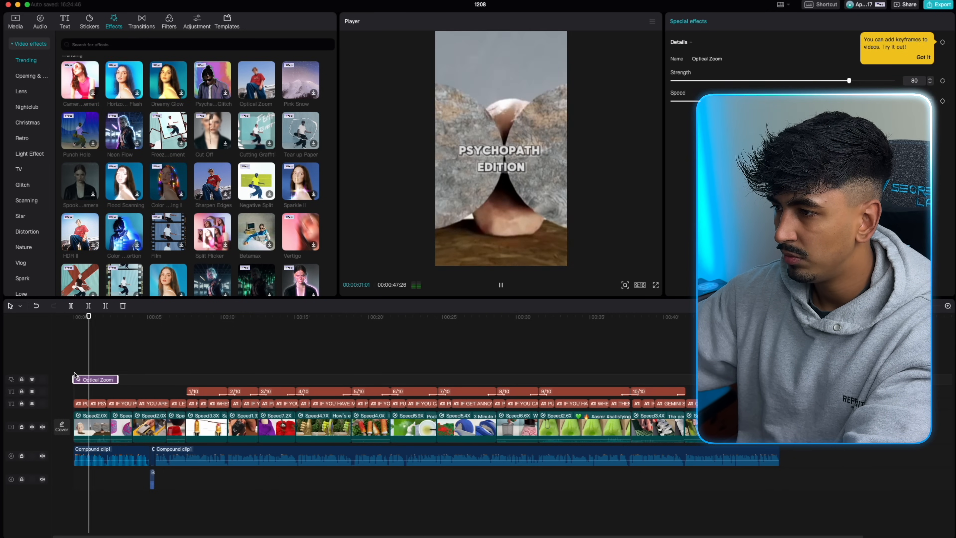
{"action": "key", "text": "space"}
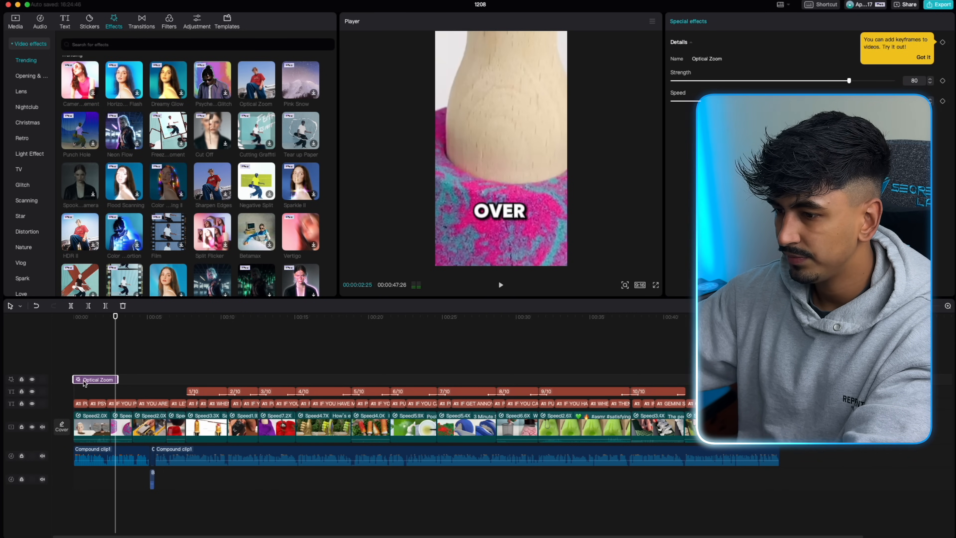
{"action": "key", "text": "Delete"}
{"action": "scroll", "coordinate": [209, 211], "scroll_direction": "down", "scroll_amount": 3}
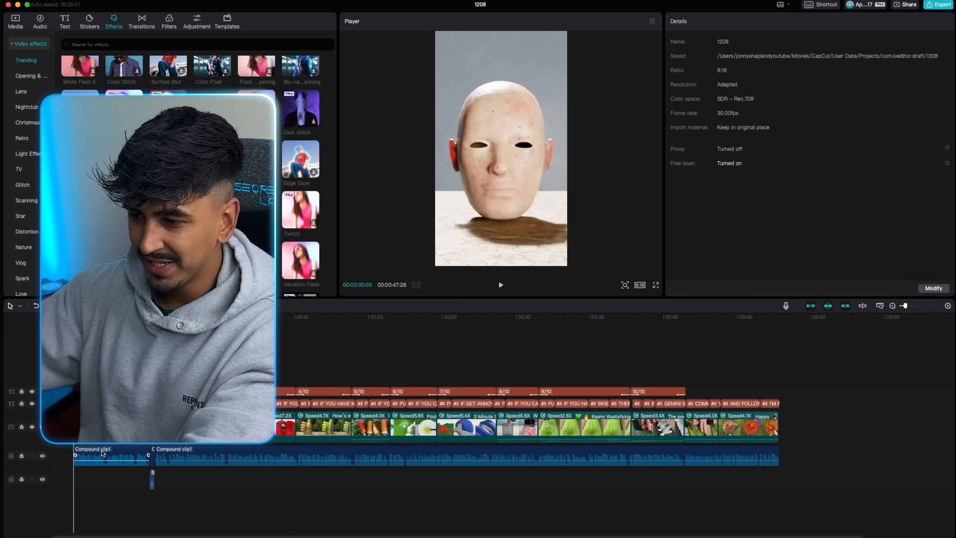
Step: Keyframe a quick zoom-out on the opening clip from 484% scale at the start to a smaller scale at frame 5, and play it back
{"action": "left_click", "coordinate": [103, 454]}
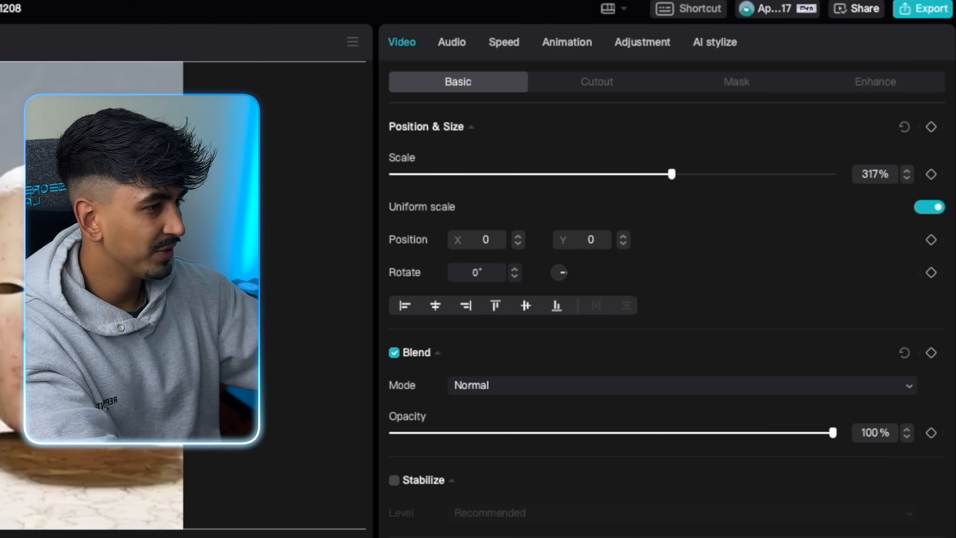
{"action": "left_click_drag", "start_coordinate": [673, 176], "coordinate": [819, 176]}
{"action": "left_click", "coordinate": [930, 173]}
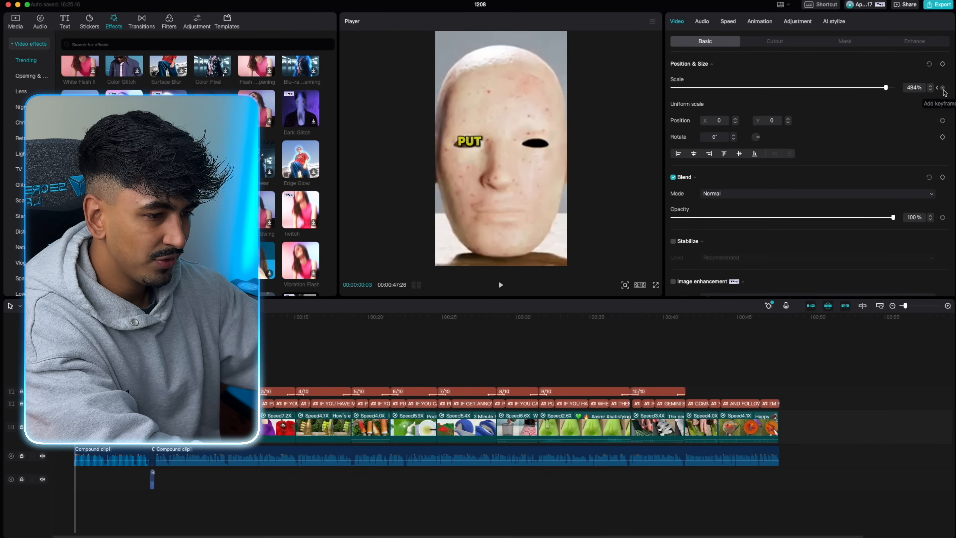
{"action": "key", "text": "Right"}
{"action": "key", "text": "Right"}
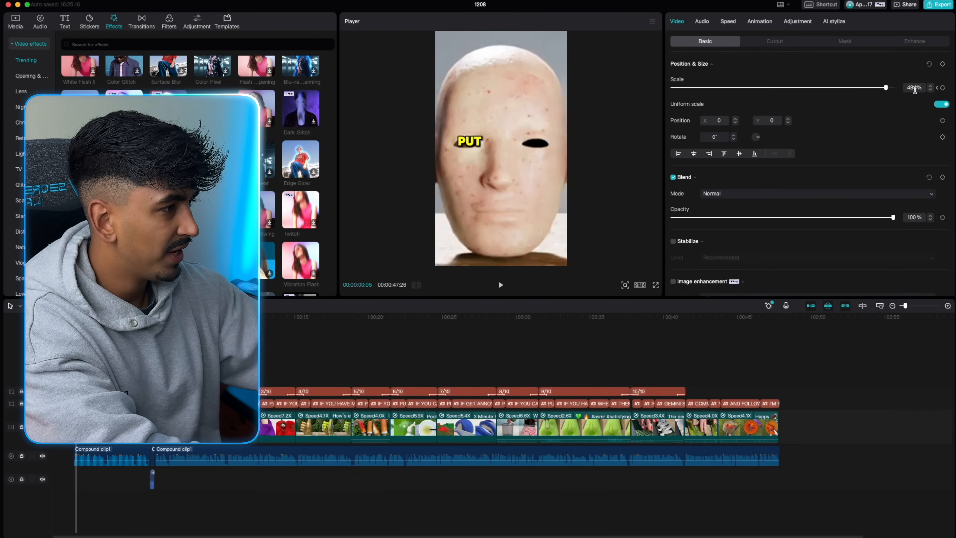
{"action": "left_click_drag", "start_coordinate": [887, 88], "coordinate": [815, 89]}
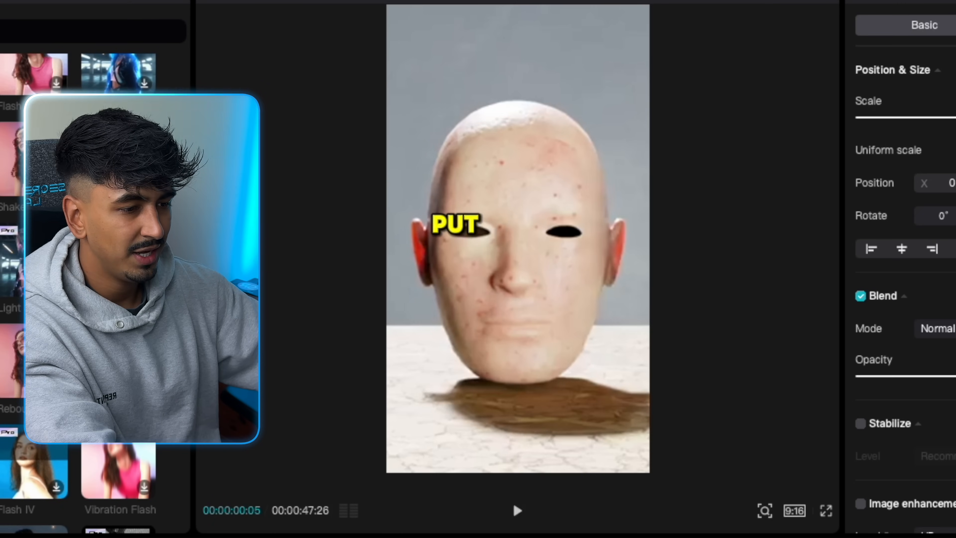
{"action": "key", "text": "space"}
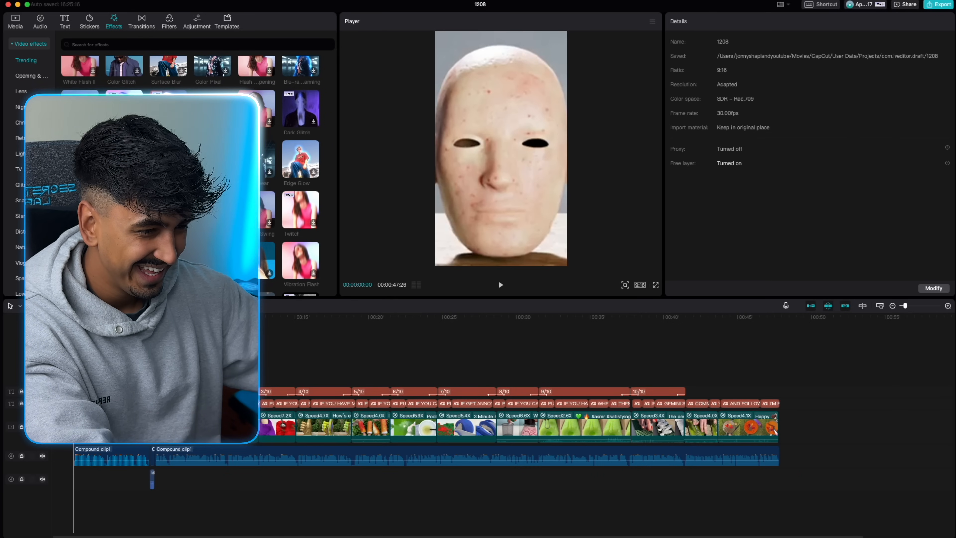
{"action": "left_click", "coordinate": [517, 511]}
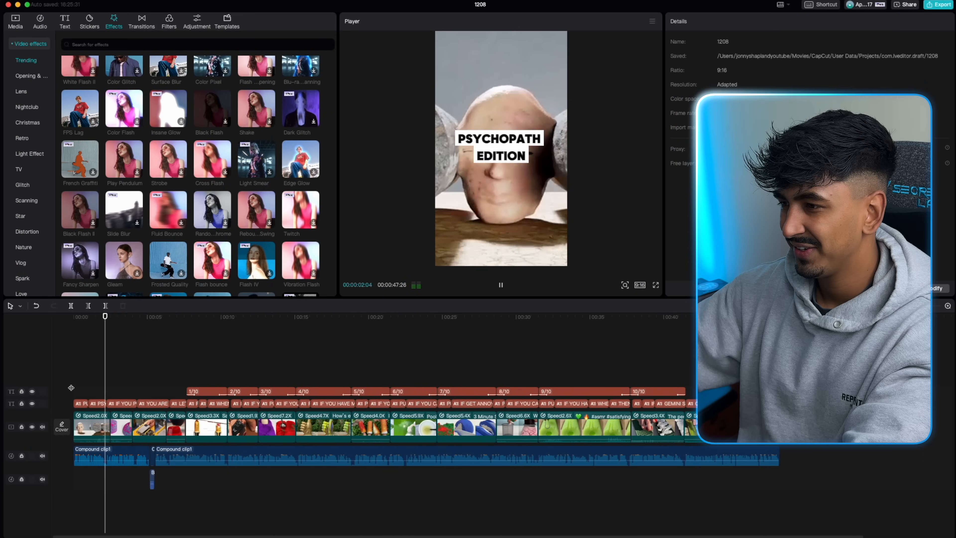
{"action": "key", "text": "space"}
Step: Start the "PSYCHOPATH EDITION" caption slightly earlier by shortening "PUT A FINGER DOWN", and play back the opening captions
{"action": "scroll", "coordinate": [71, 389], "scroll_direction": "up", "scroll_amount": 5}
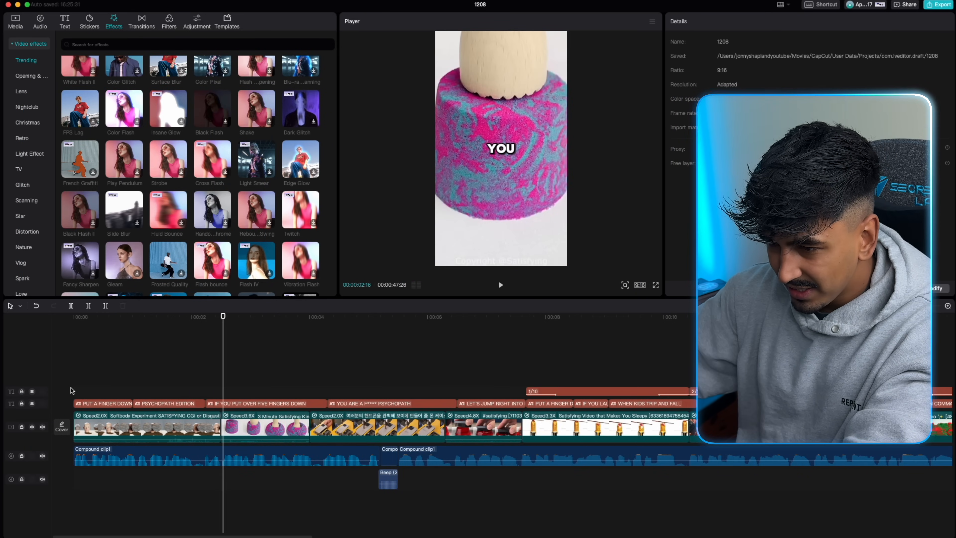
{"action": "left_click", "coordinate": [114, 400]}
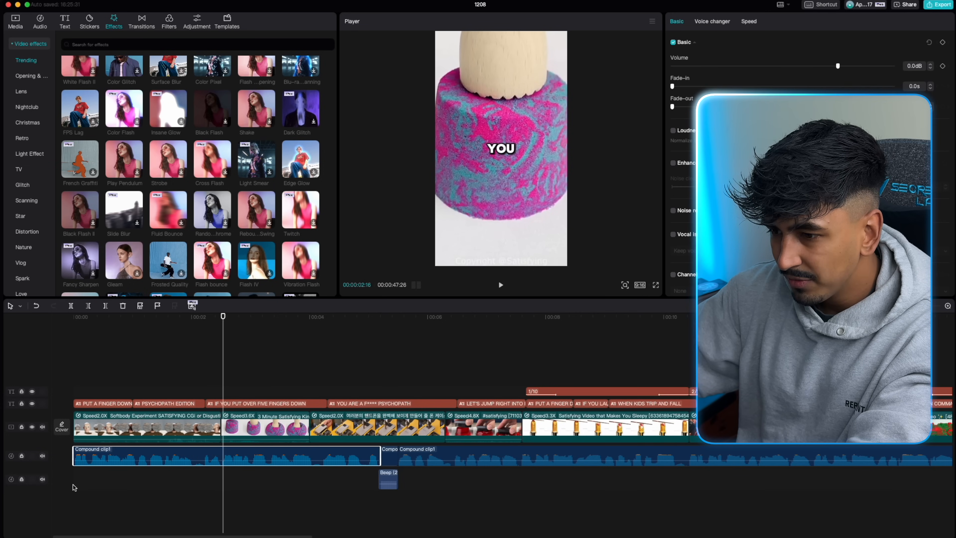
{"action": "key", "text": "space"}
{"action": "left_click", "coordinate": [68, 487]}
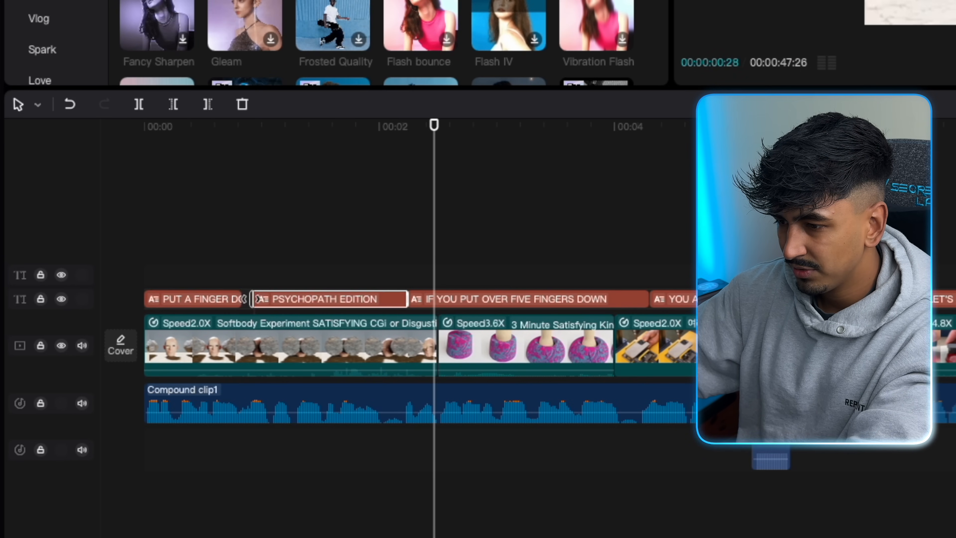
{"action": "left_click", "coordinate": [133, 274]}
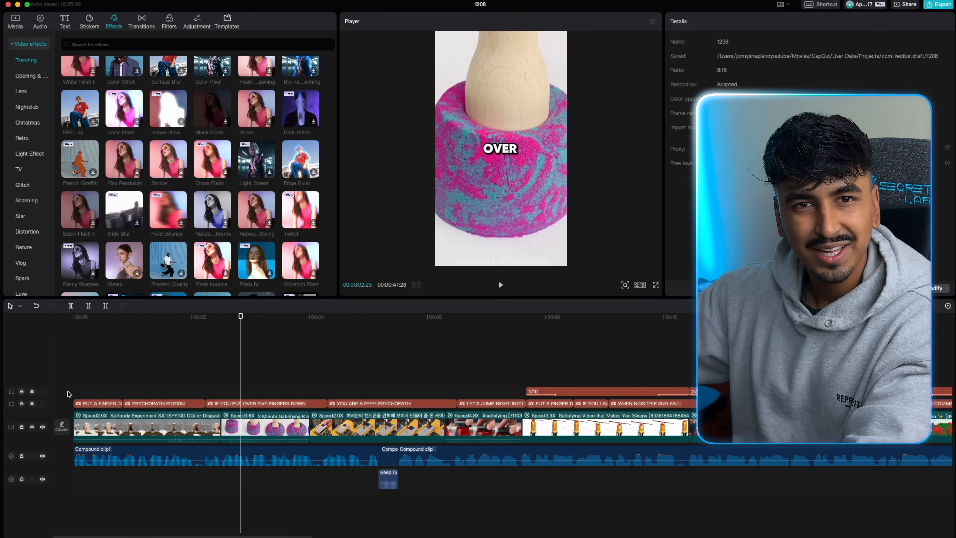
Step: Add Stereoscopic page turning at the first cut and Stereoscopic page turning II at the second, shorten the first to 0.3 s, and preview both
{"action": "scroll", "coordinate": [154, 397], "scroll_direction": "right", "scroll_amount": 3}
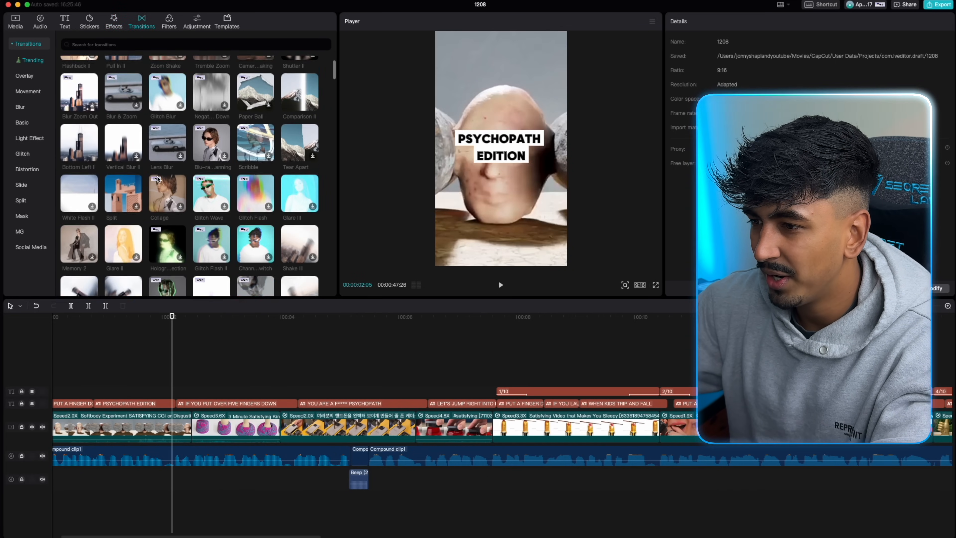
{"action": "left_click", "coordinate": [141, 22]}
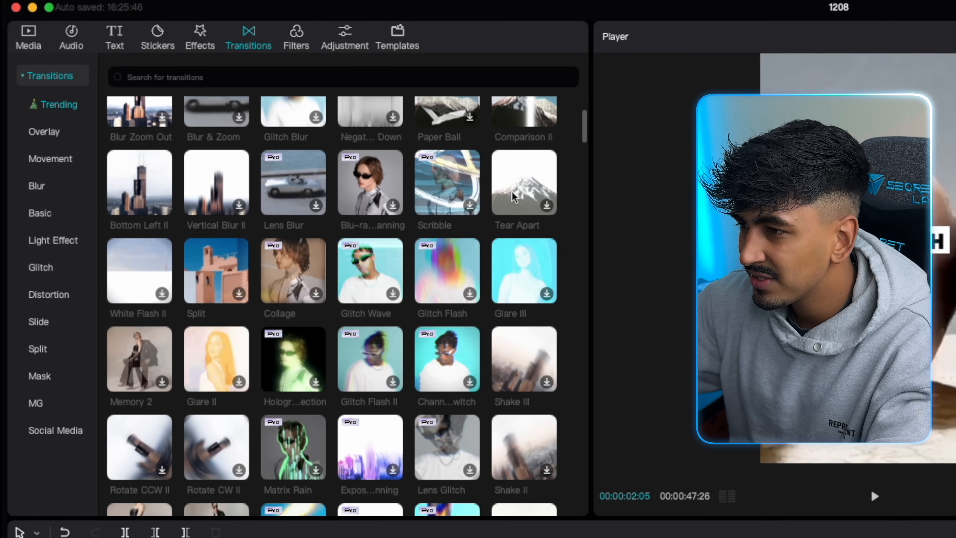
{"action": "scroll", "coordinate": [474, 264], "scroll_direction": "up", "scroll_amount": 2}
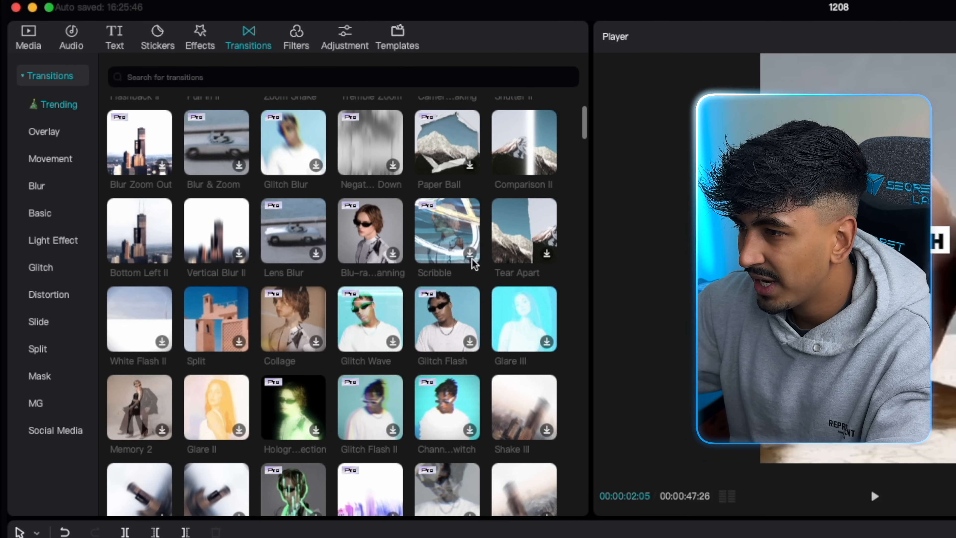
{"action": "scroll", "coordinate": [239, 287], "scroll_direction": "down", "scroll_amount": 15}
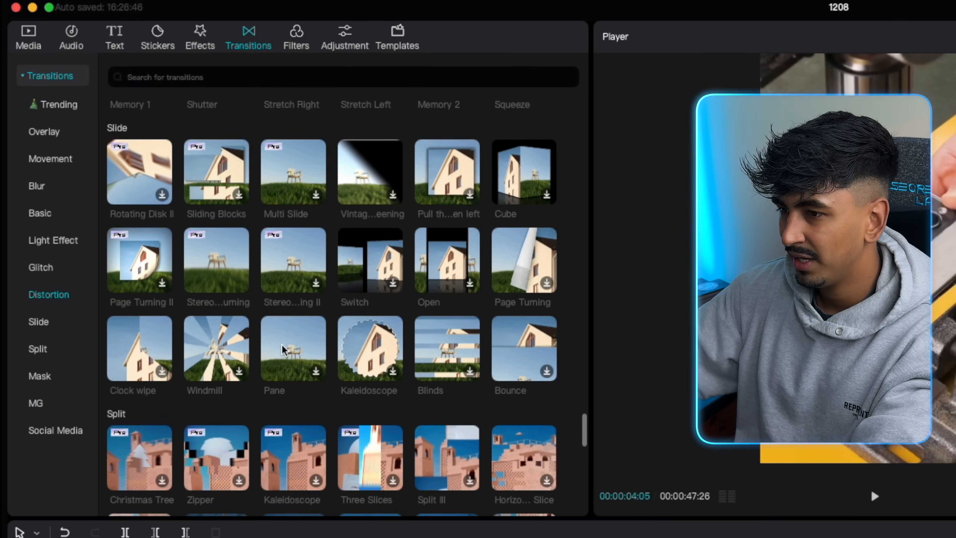
{"action": "scroll", "coordinate": [315, 280], "scroll_direction": "down", "scroll_amount": 1}
{"action": "left_click", "coordinate": [316, 282]}
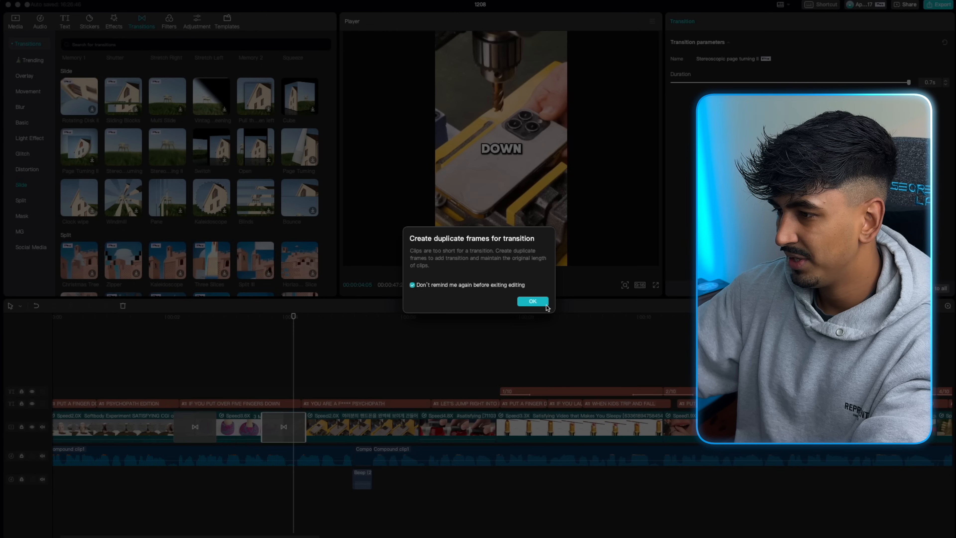
{"action": "key", "text": "Return"}
{"action": "left_click", "coordinate": [214, 430]}
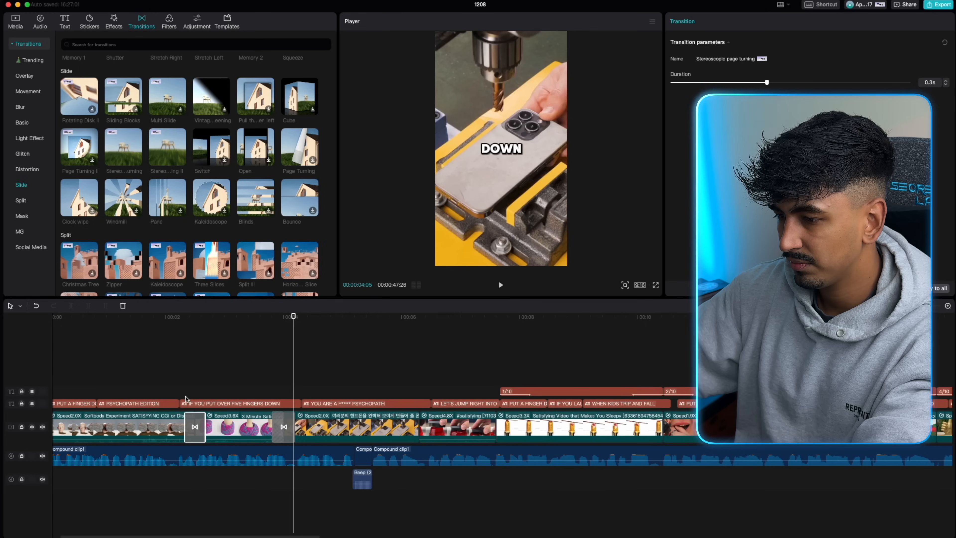
{"action": "left_click", "coordinate": [500, 283]}
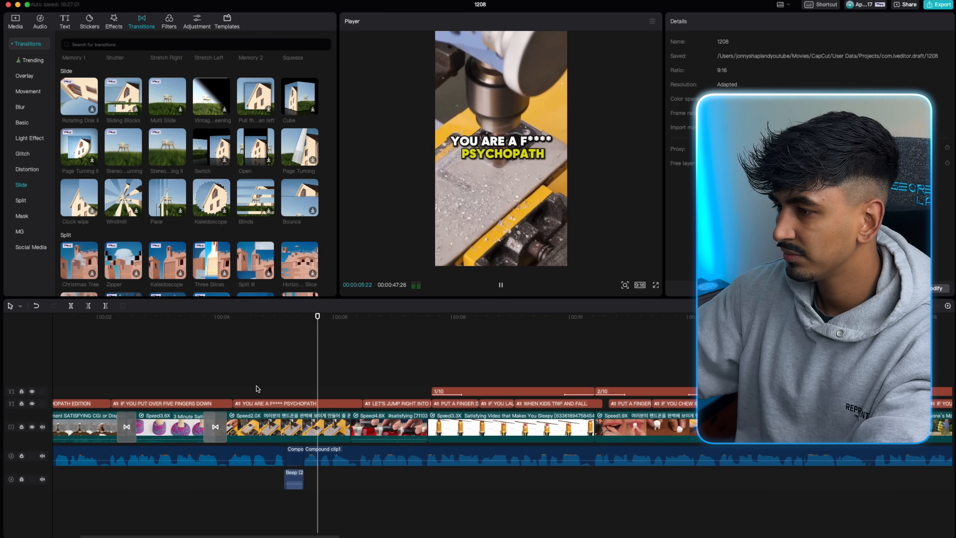
{"action": "key", "text": "space"}
Step: Add the Comparison II transition at the cut where the 1/10 question begins, shorten it and play back the result
{"action": "scroll", "coordinate": [218, 207], "scroll_direction": "up", "scroll_amount": 15}
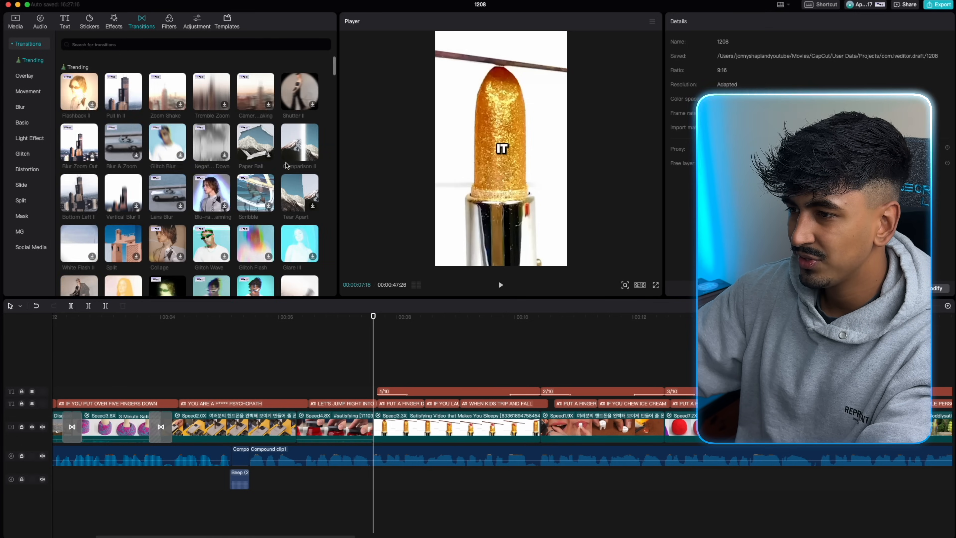
{"action": "mouse_move", "coordinate": [291, 150]}
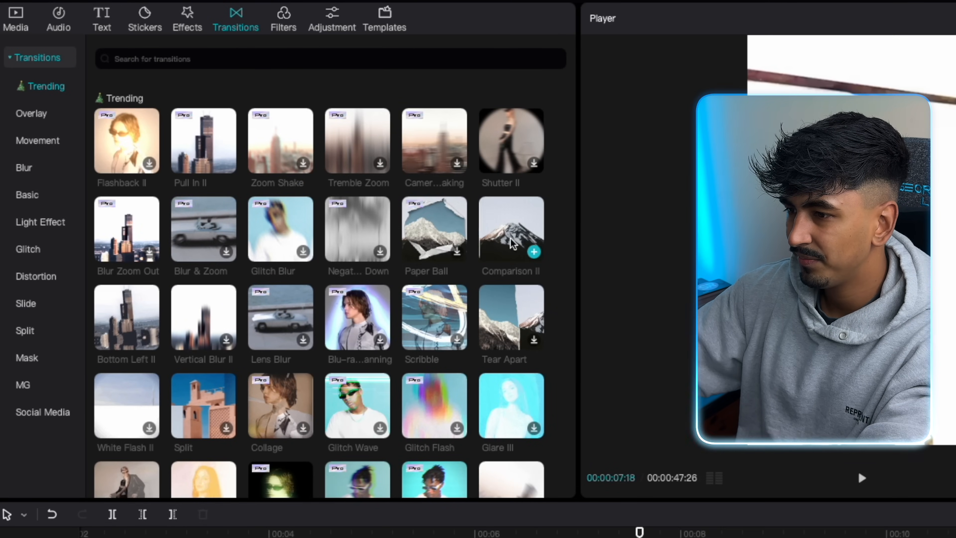
{"action": "scroll", "coordinate": [519, 286], "scroll_direction": "down", "scroll_amount": 3}
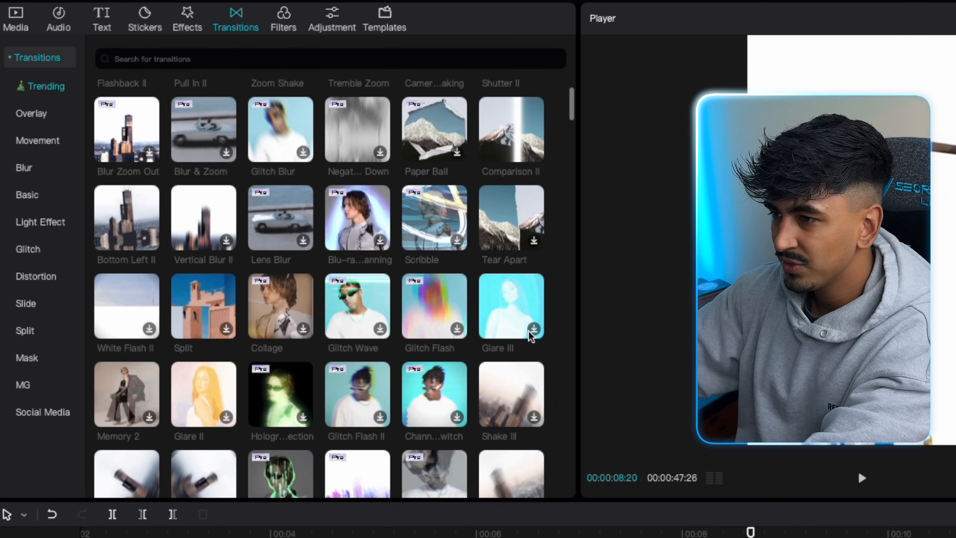
{"action": "scroll", "coordinate": [529, 331], "scroll_direction": "up", "scroll_amount": 3}
{"action": "left_click", "coordinate": [534, 252]}
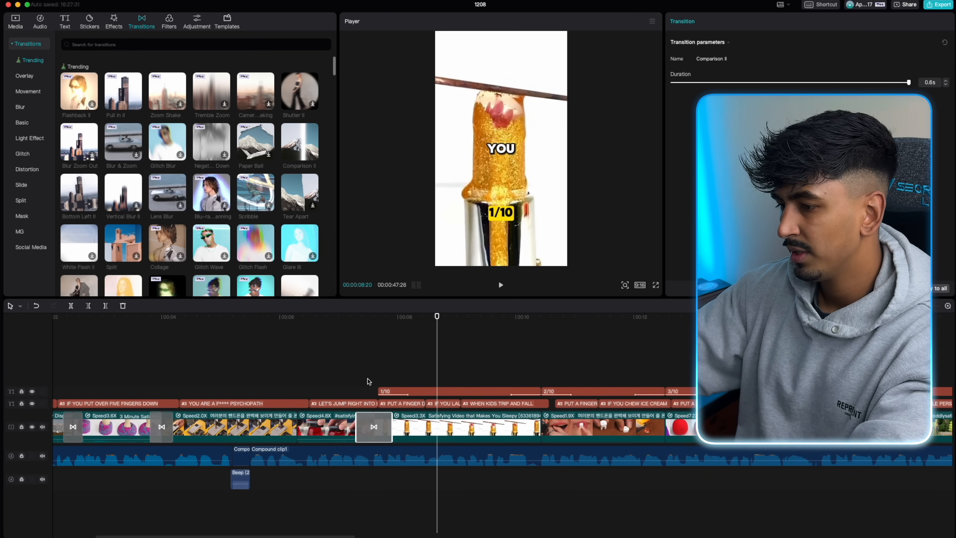
{"action": "left_click", "coordinate": [353, 367]}
{"action": "key", "text": "space"}
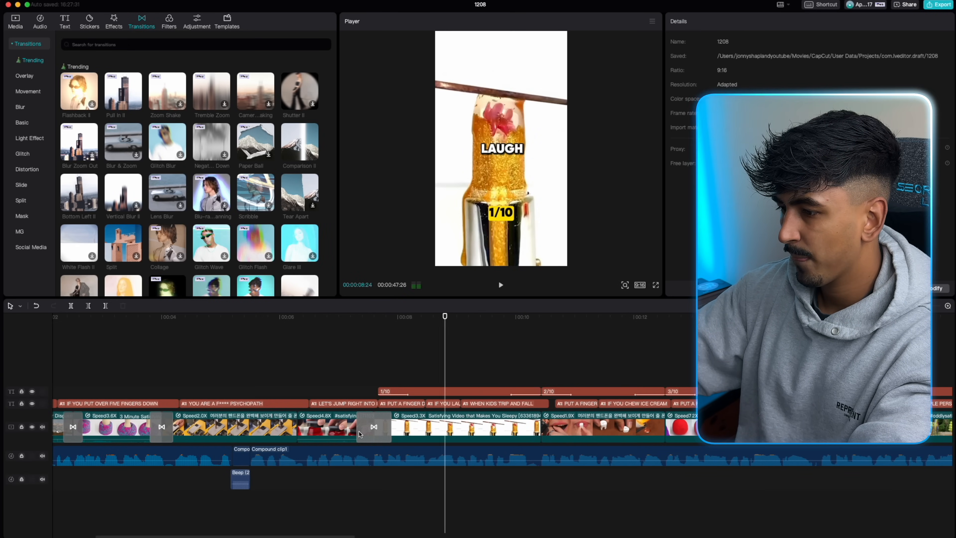
{"action": "left_click", "coordinate": [365, 374]}
{"action": "key", "text": "space"}
{"action": "scroll", "coordinate": [365, 373], "scroll_direction": "right", "scroll_amount": 5}
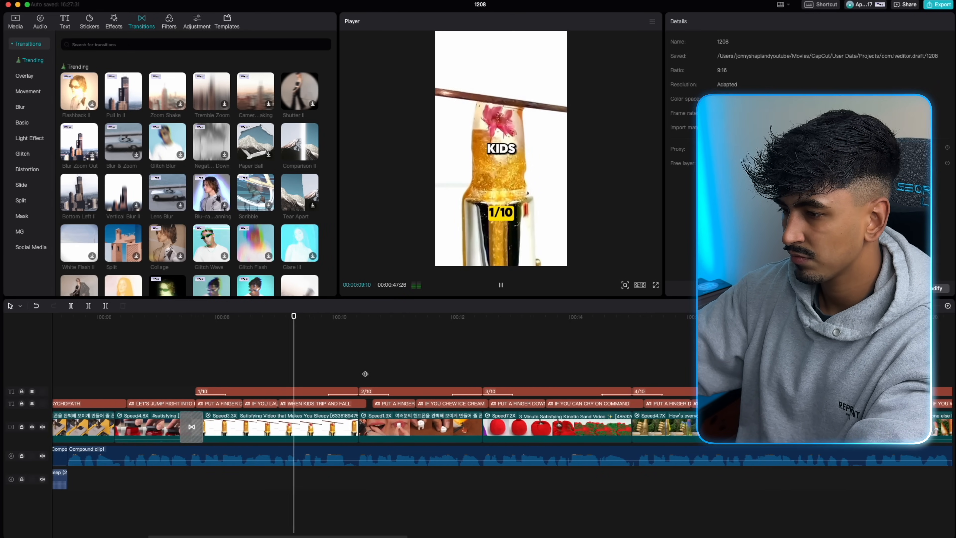
{"action": "key", "text": "space"}
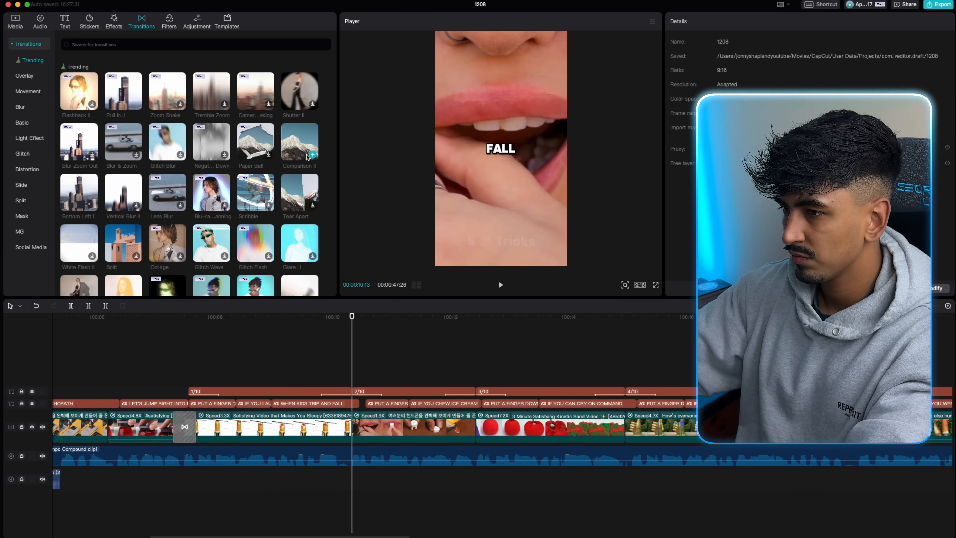
Step: Try the Comparison II transition at the cut where the 2/10 question begins, preview it and undo it
{"action": "left_click", "coordinate": [312, 155]}
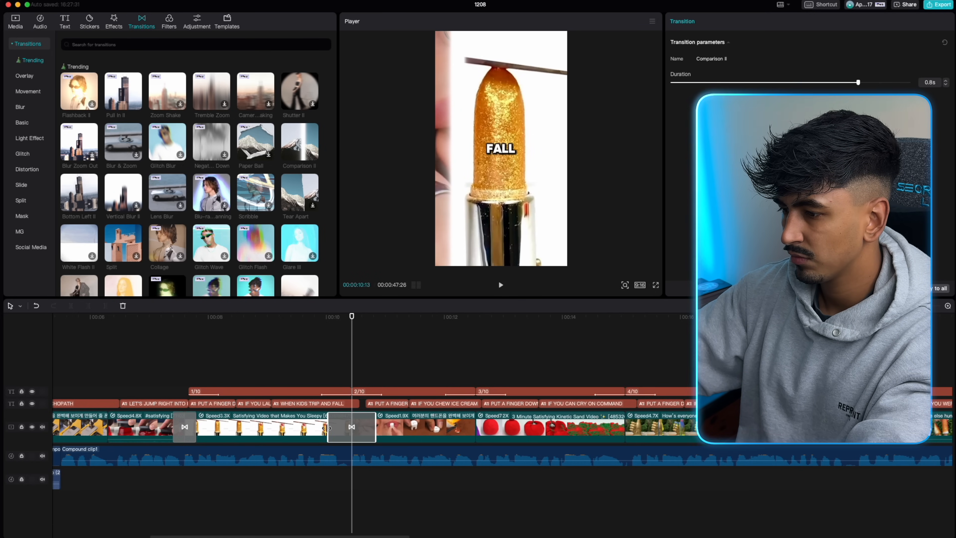
{"action": "key", "text": "space"}
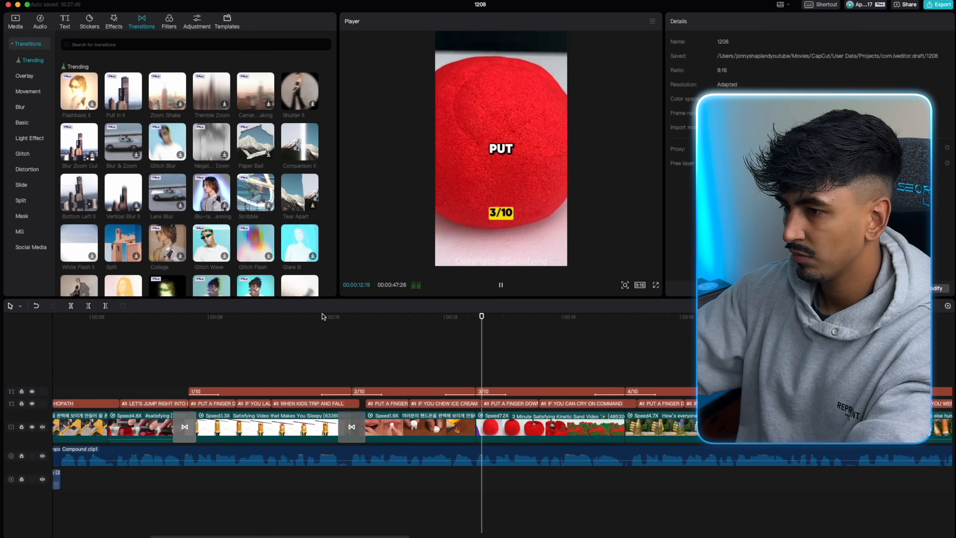
{"action": "key", "text": "space"}
{"action": "key", "text": "super+z"}
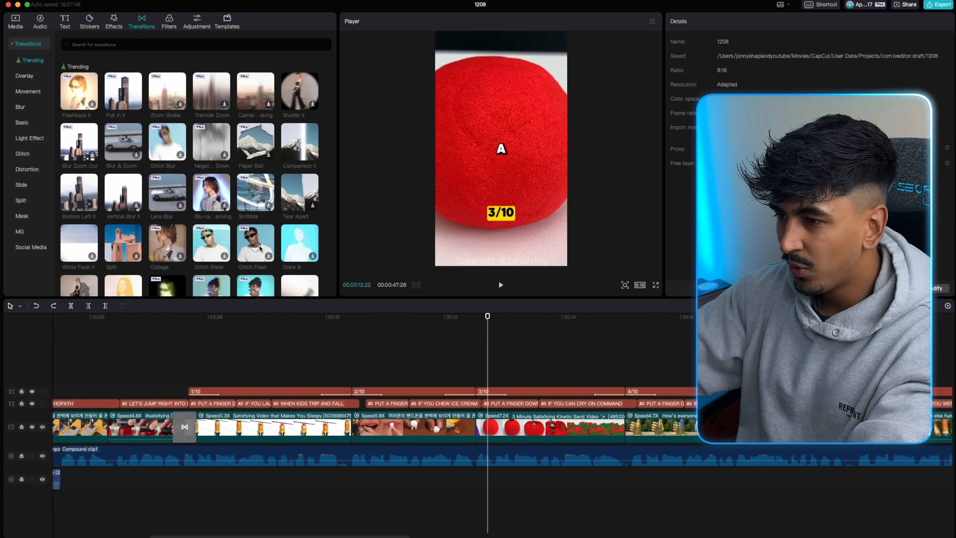
Step: Add the Glare III transition where the 2/10 question begins and another transition where 3/10 begins, and play them back
{"action": "scroll", "coordinate": [260, 248], "scroll_direction": "down", "scroll_amount": 2}
{"action": "scroll", "coordinate": [150, 216], "scroll_direction": "up", "scroll_amount": 3}
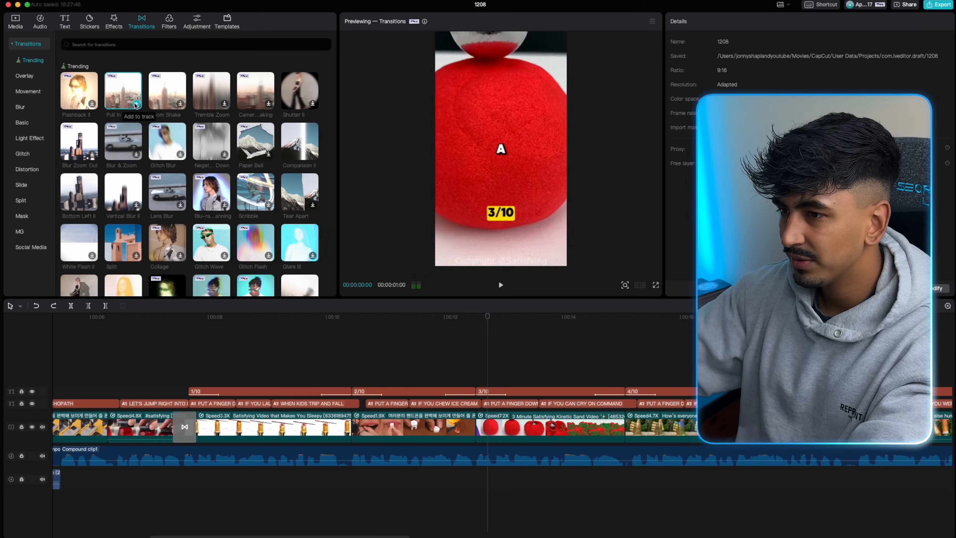
{"action": "left_click", "coordinate": [227, 161]}
{"action": "scroll", "coordinate": [286, 161], "scroll_direction": "down", "scroll_amount": 5}
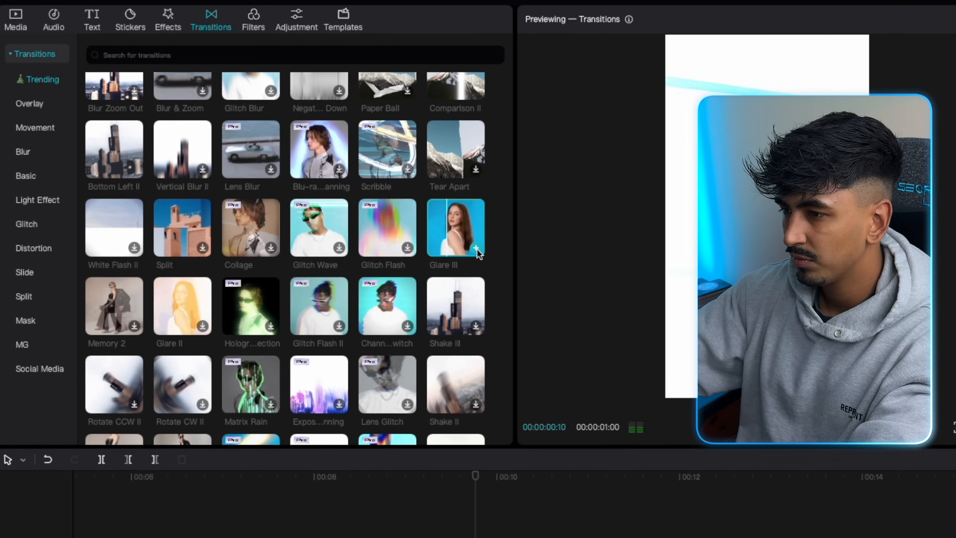
{"action": "left_click", "coordinate": [535, 277]}
{"action": "left_click", "coordinate": [330, 340]}
{"action": "key", "text": "space"}
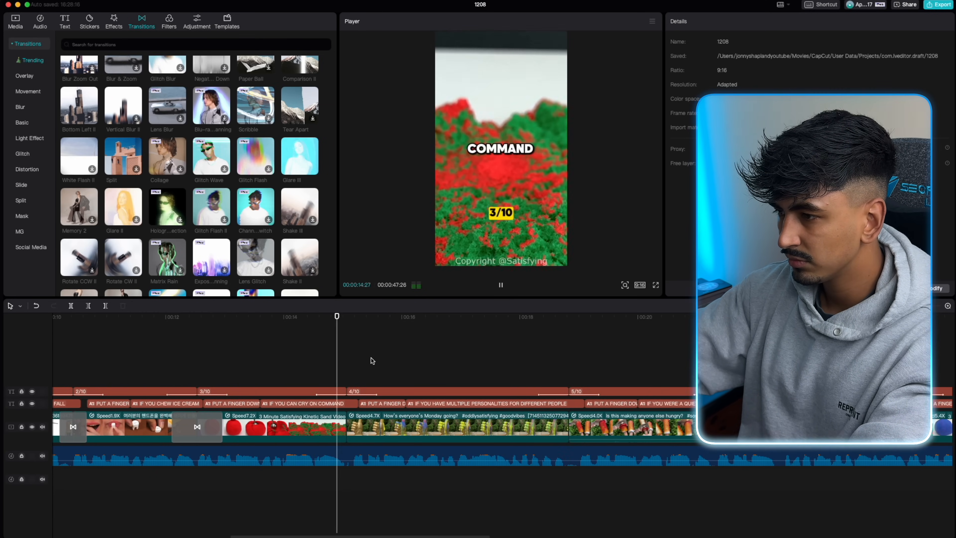
{"action": "key", "text": "space"}
Step: Add transitions to the remaining cuts, ending with a 0.7 s Paper Ball before the last clip, and play back the ending
{"action": "scroll", "coordinate": [322, 106], "scroll_direction": "up", "scroll_amount": 2}
{"action": "scroll", "coordinate": [320, 108], "scroll_direction": "up", "scroll_amount": 1}
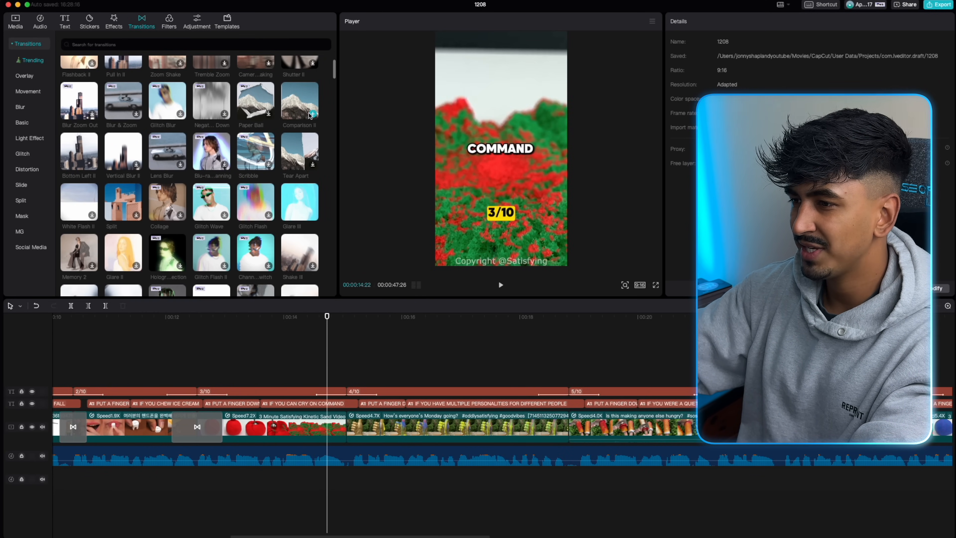
{"action": "left_click_drag", "start_coordinate": [300, 151], "coordinate": [568, 426]}
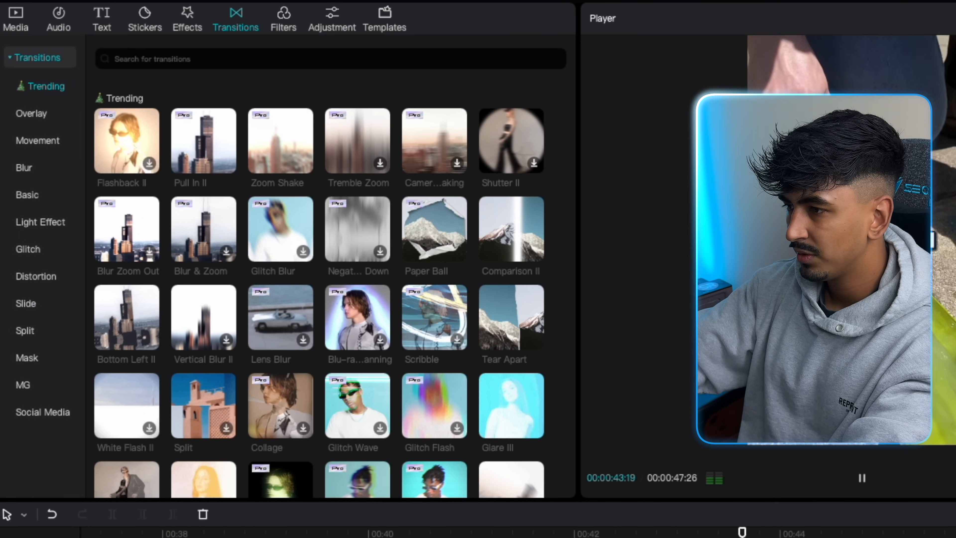
{"action": "key", "text": "space"}
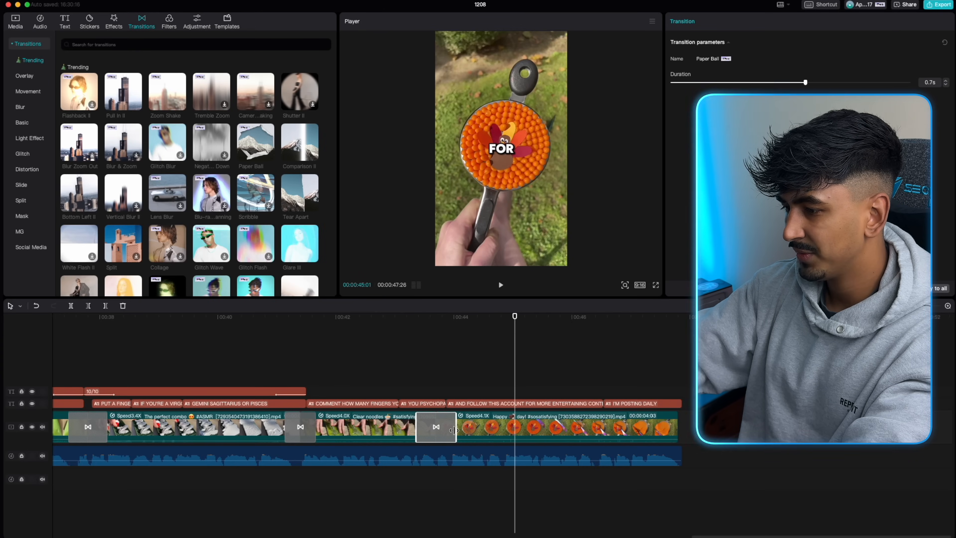
Step: Give the AND FOLLOW THIS ACCOUNT caption near the end the Highlighting caption animation
{"action": "left_click", "coordinate": [455, 406]}
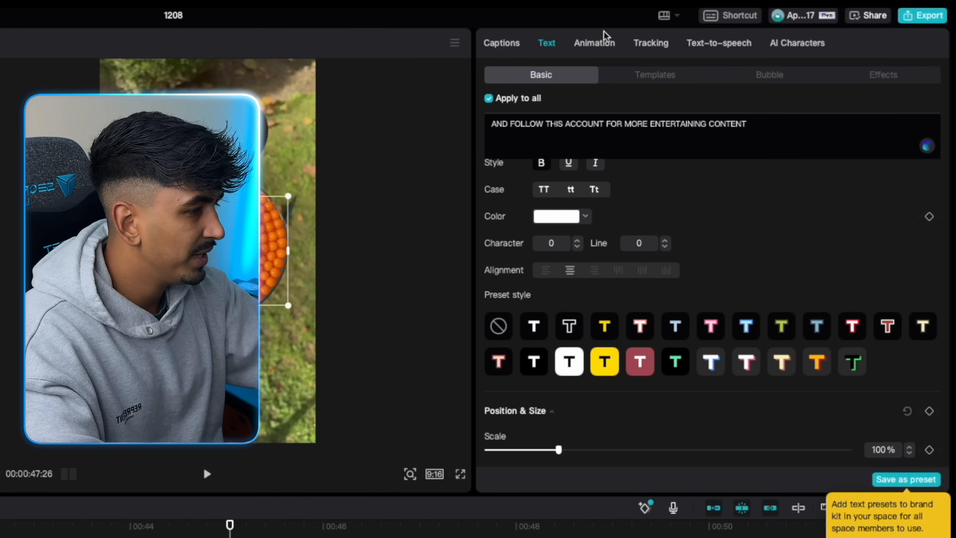
{"action": "left_click", "coordinate": [876, 29]}
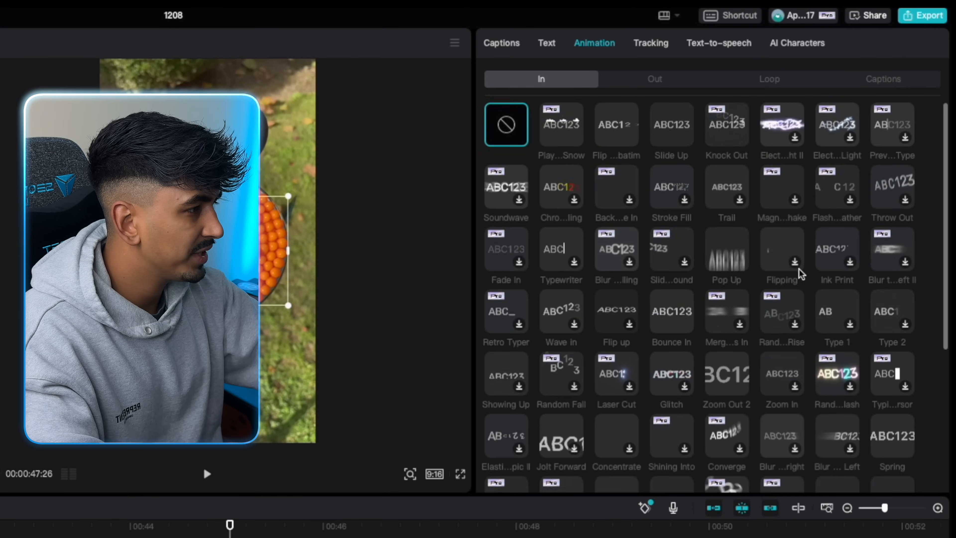
{"action": "left_click", "coordinate": [873, 79]}
{"action": "left_click", "coordinate": [570, 320]}
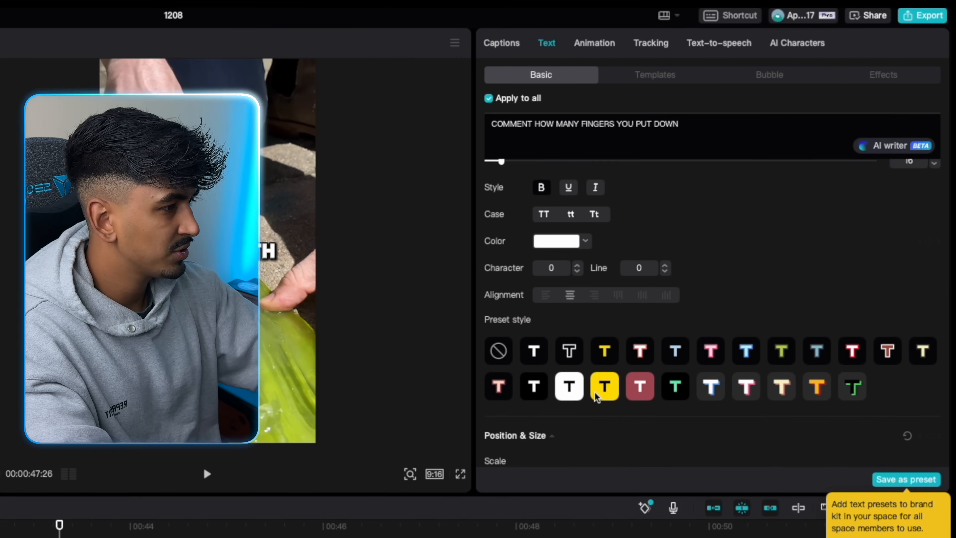
Step: Apply the Verb...olor caption animation, which colours each word, to the COMMENT HOW MANY FINGERS caption and play it back
{"action": "scroll", "coordinate": [625, 137], "scroll_direction": "down", "scroll_amount": 2}
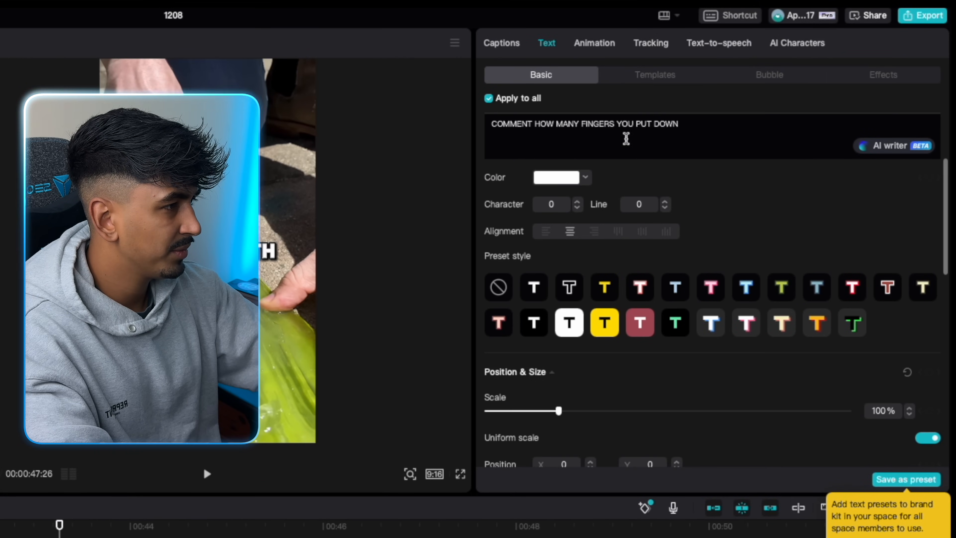
{"action": "left_click", "coordinate": [591, 45]}
{"action": "left_click", "coordinate": [614, 319]}
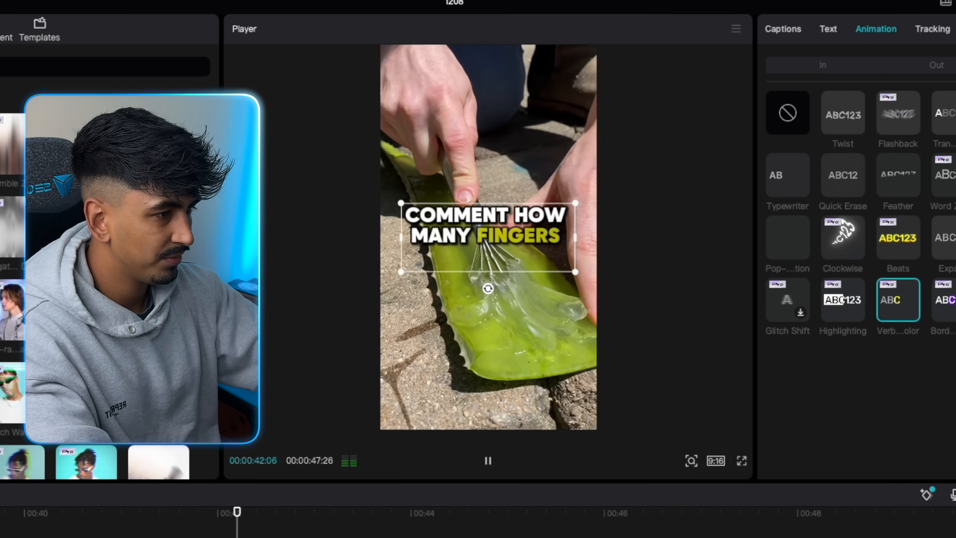
{"action": "left_click", "coordinate": [487, 459]}
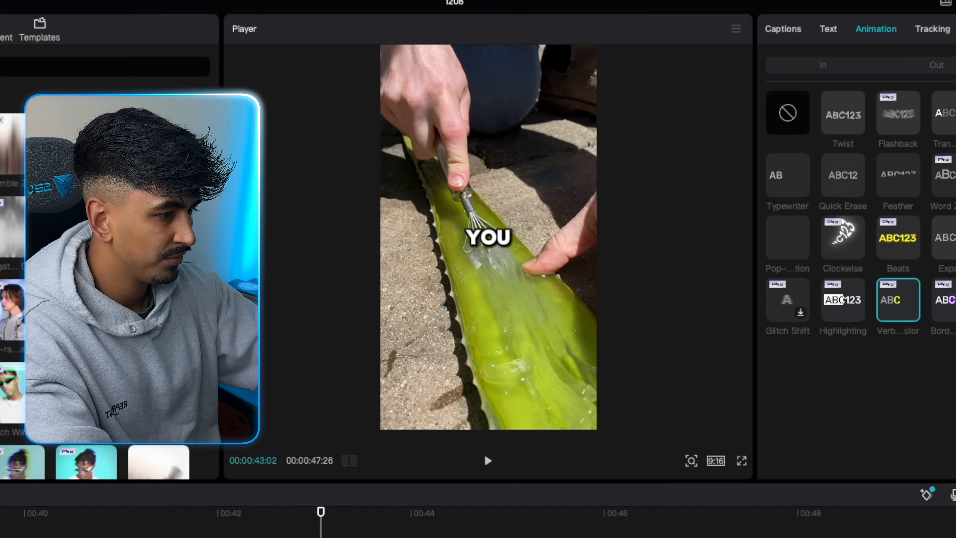
Step: Apply the Highlighting caption animation to the YOU PSYCHOPATH caption and play back the following captions
{"action": "left_click", "coordinate": [488, 237]}
{"action": "left_click", "coordinate": [876, 28]}
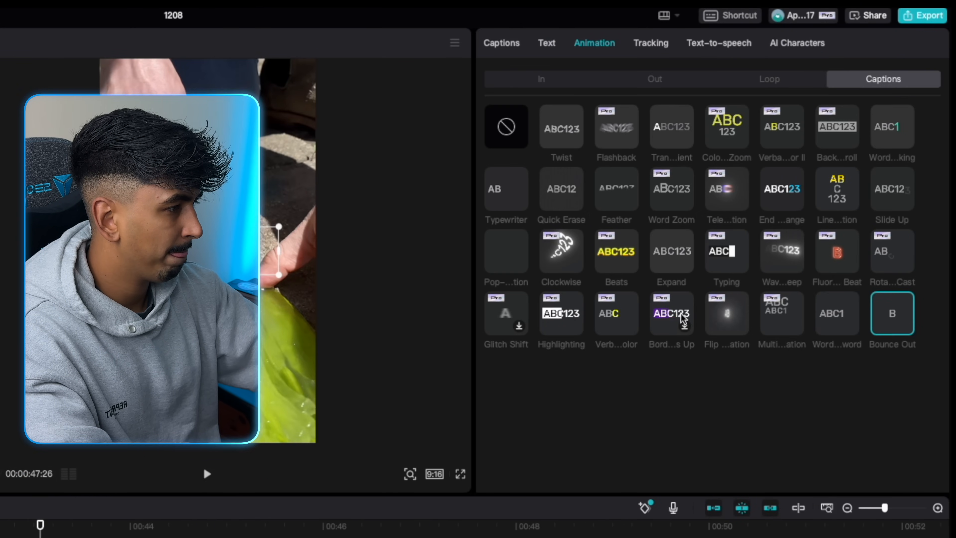
{"action": "left_click", "coordinate": [560, 318]}
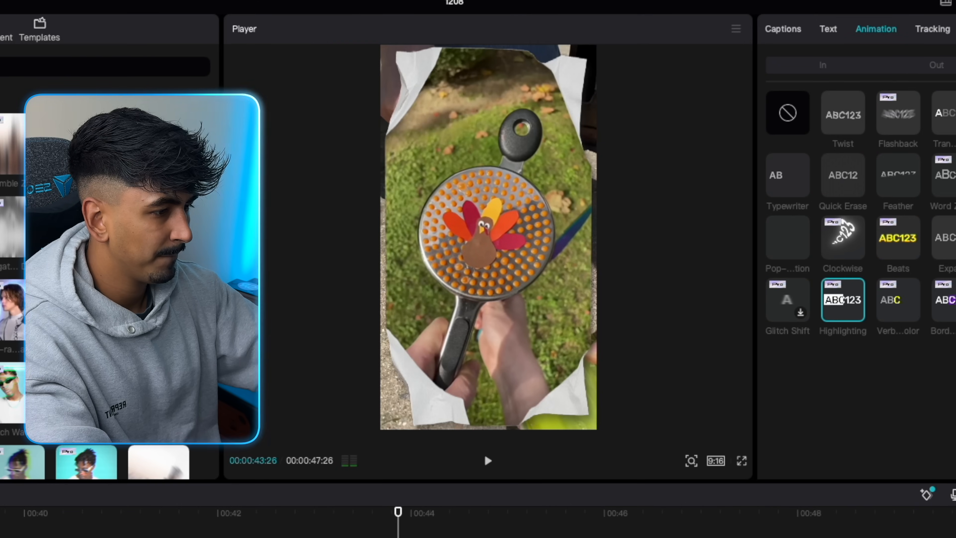
{"action": "left_click", "coordinate": [487, 460]}
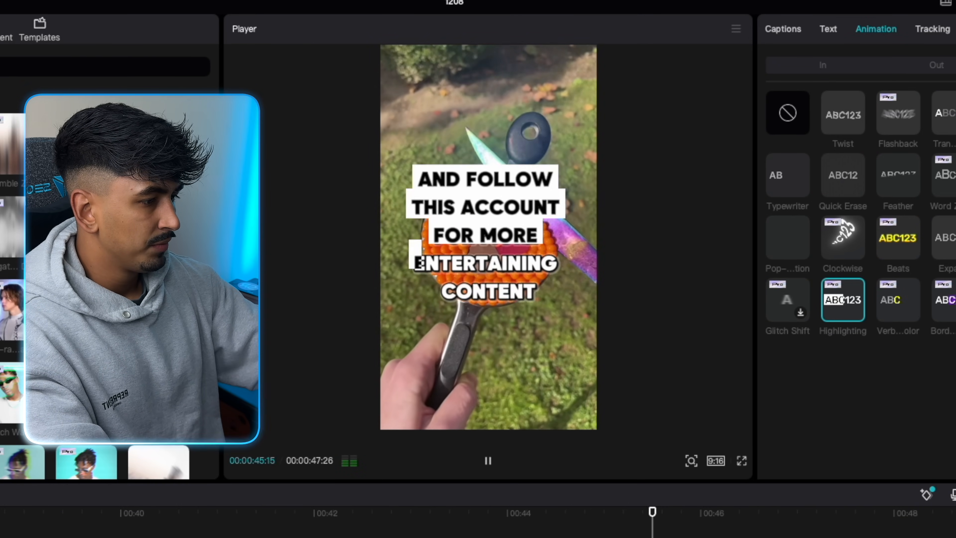
{"action": "key", "text": "space"}
Step: Switch the AND FOLLOW THIS ACCOUNT caption to the Word...word caption animation and play back the result
{"action": "left_click", "coordinate": [876, 28]}
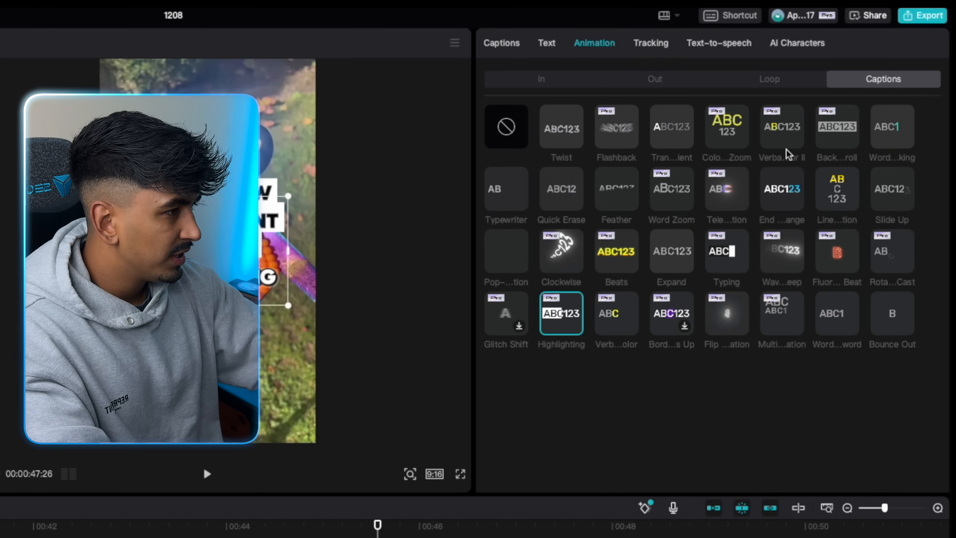
{"action": "left_click", "coordinate": [849, 327]}
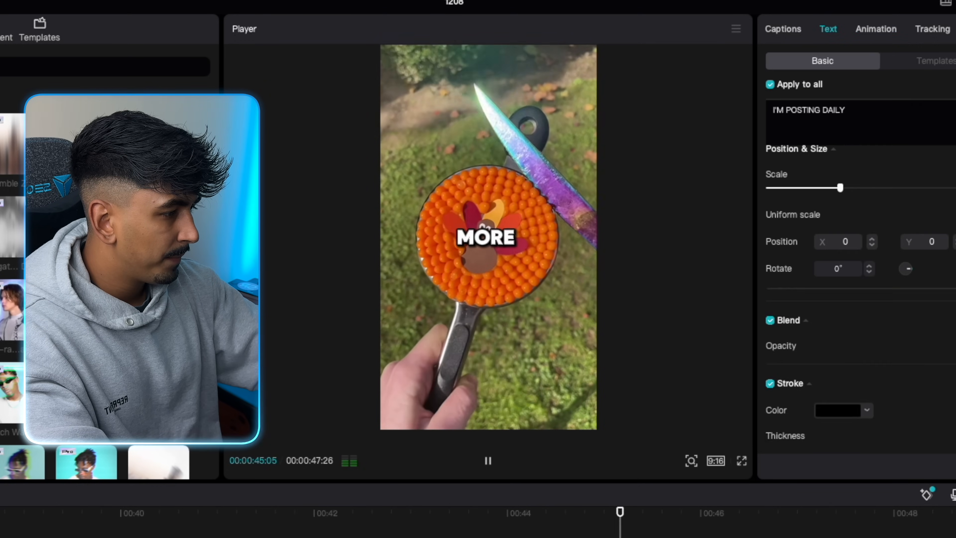
{"action": "key", "text": "space"}
Step: Apply the Verb...olor caption animation to the final I'M POSTING DAILY caption
{"action": "left_click", "coordinate": [876, 29]}
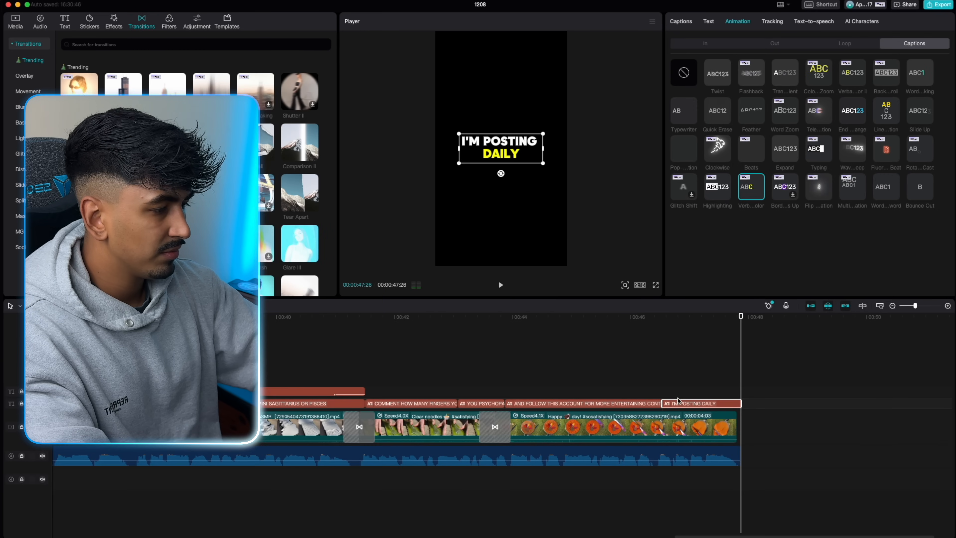
{"action": "scroll", "coordinate": [671, 390], "scroll_direction": "left", "scroll_amount": 10}
{"action": "scroll", "coordinate": [672, 390], "scroll_direction": "left", "scroll_amount": 6}
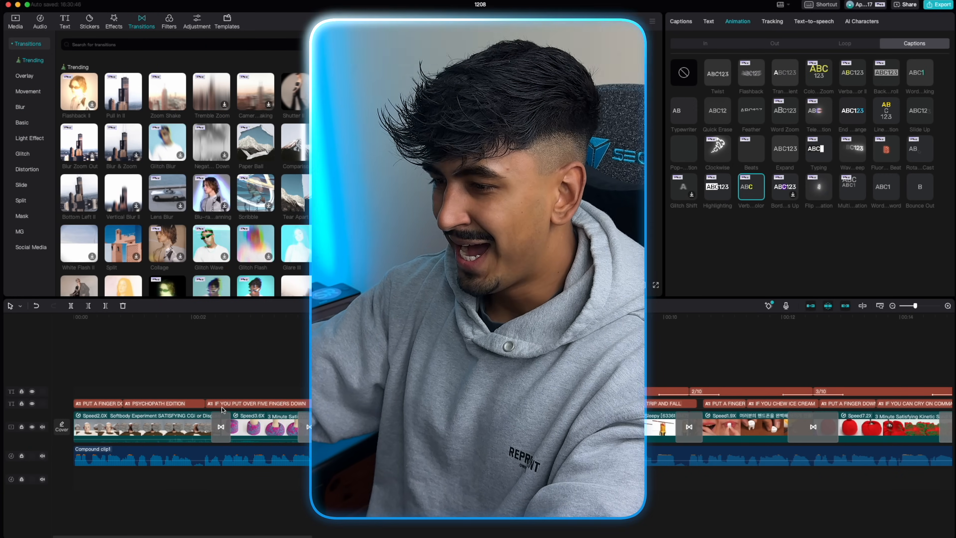
Step: Return to the start of the video and search the sound effects library for "shutter"
{"action": "left_click", "coordinate": [98, 376]}
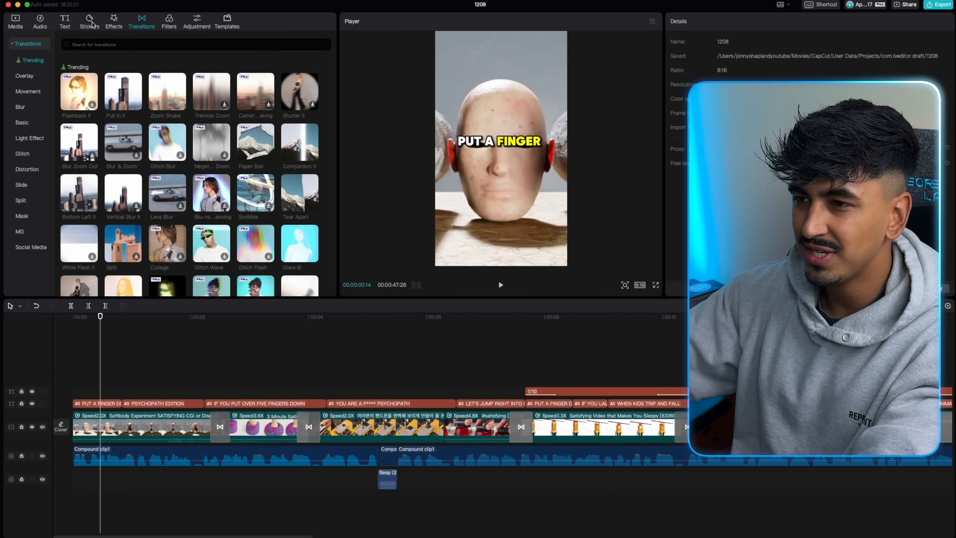
{"action": "left_click", "coordinate": [41, 21]}
{"action": "scroll", "coordinate": [113, 116], "scroll_direction": "down", "scroll_amount": 1}
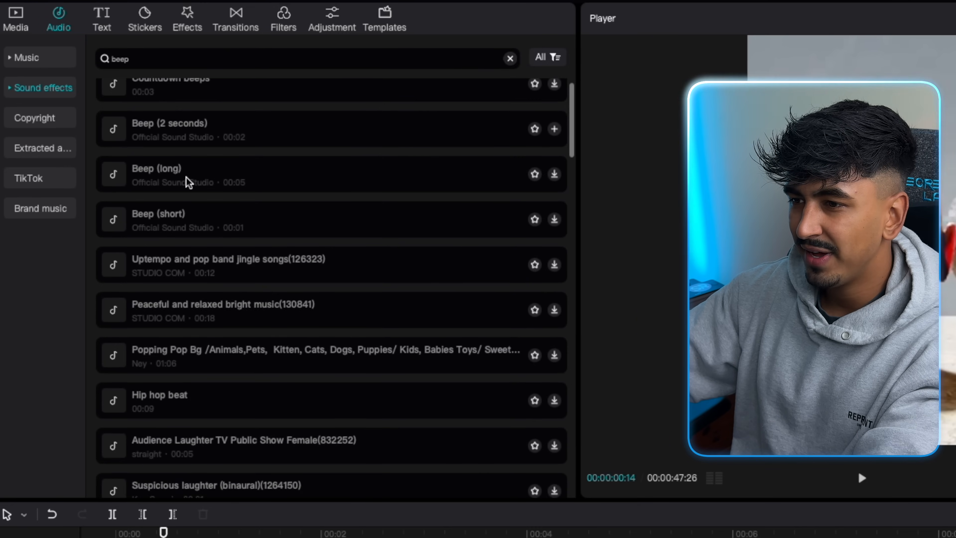
{"action": "scroll", "coordinate": [114, 115], "scroll_direction": "up", "scroll_amount": 1}
{"action": "scroll", "coordinate": [220, 275], "scroll_direction": "down", "scroll_amount": 6}
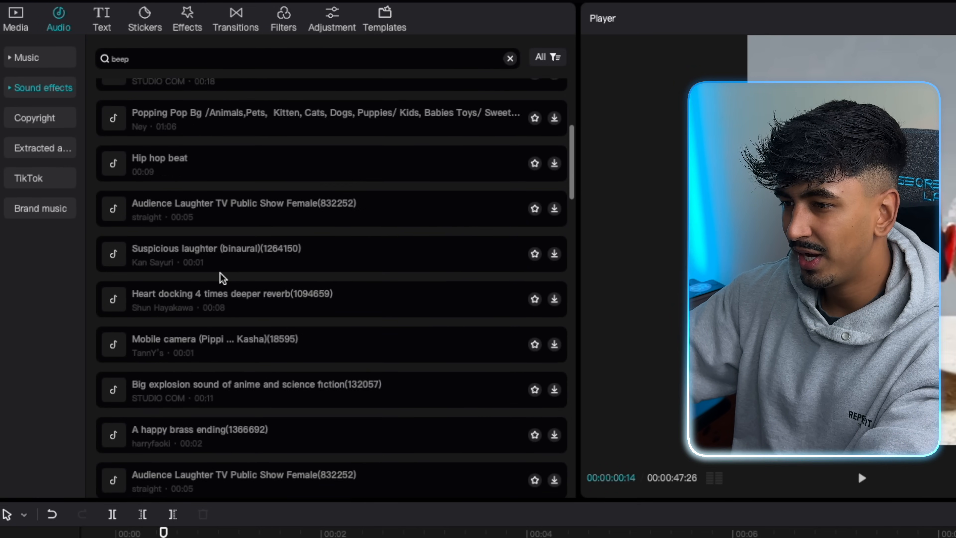
{"action": "scroll", "coordinate": [219, 273], "scroll_direction": "up", "scroll_amount": 6}
{"action": "type", "text": "cam"}
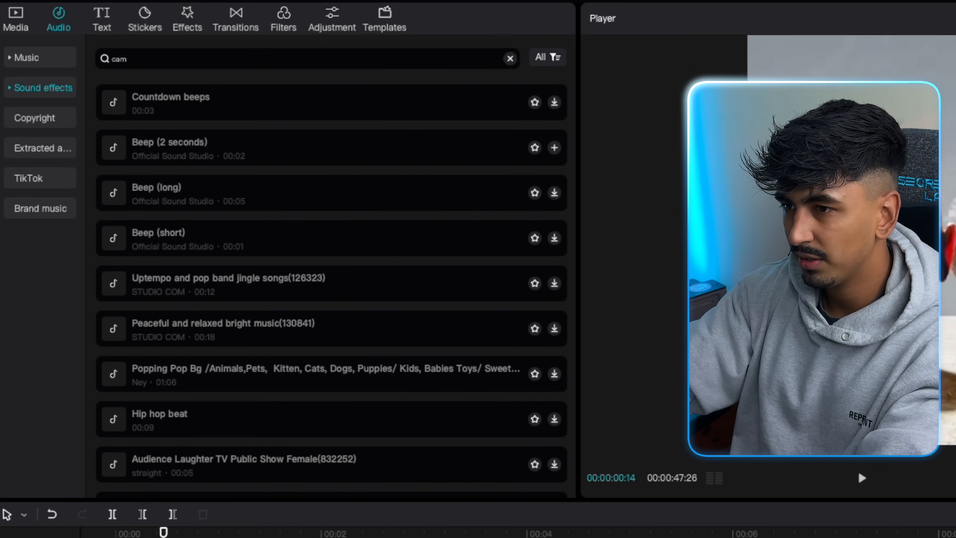
{"action": "key", "text": "BackSpace"}
{"action": "key", "text": "BackSpace"}
{"action": "key", "text": "BackSpace"}
{"action": "type", "text": "shutter"}
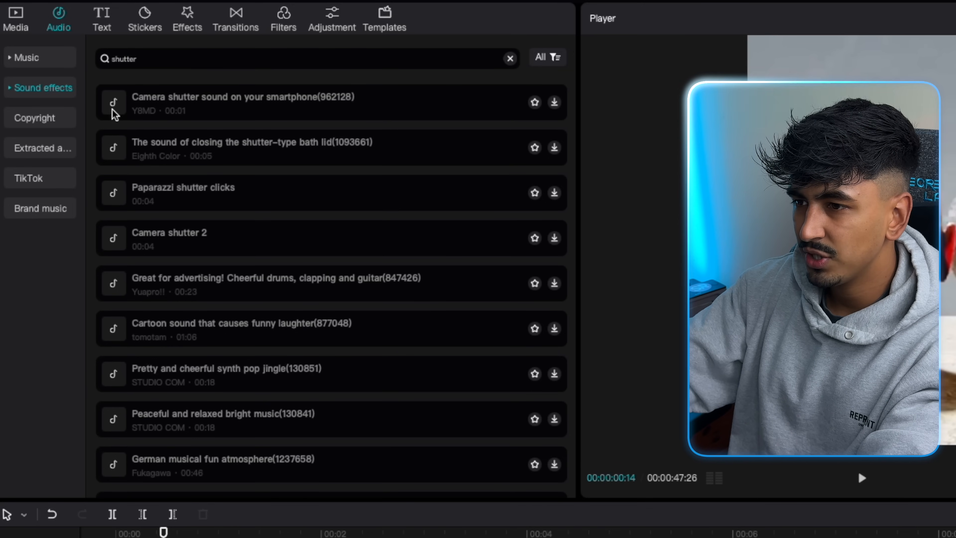
Step: Preview the shutter sound effects and add Camera shutter 2 on a new audio track beneath the opening clips
{"action": "left_click", "coordinate": [113, 110]}
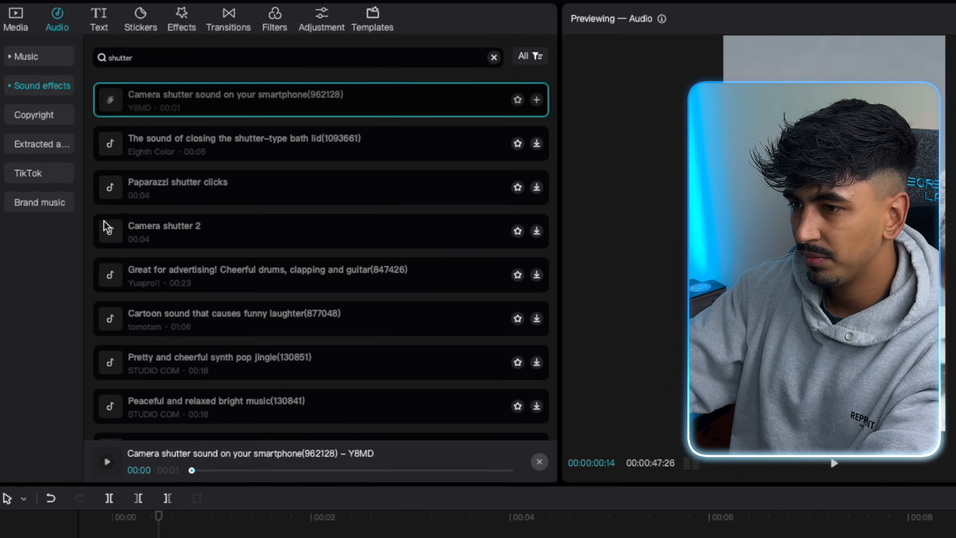
{"action": "left_click", "coordinate": [109, 226]}
{"action": "scroll", "coordinate": [166, 245], "scroll_direction": "down", "scroll_amount": 1}
{"action": "left_click_drag", "start_coordinate": [148, 115], "coordinate": [150, 502]}
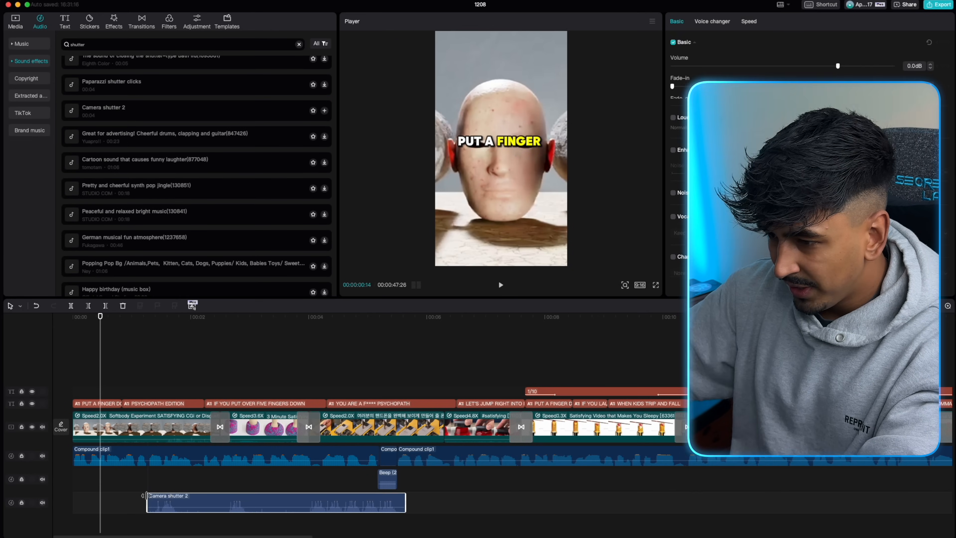
Step: Trim Camera shutter 2 to a short burst, align it with the first transition and play it back
{"action": "left_click_drag", "start_coordinate": [403, 504], "coordinate": [221, 479]}
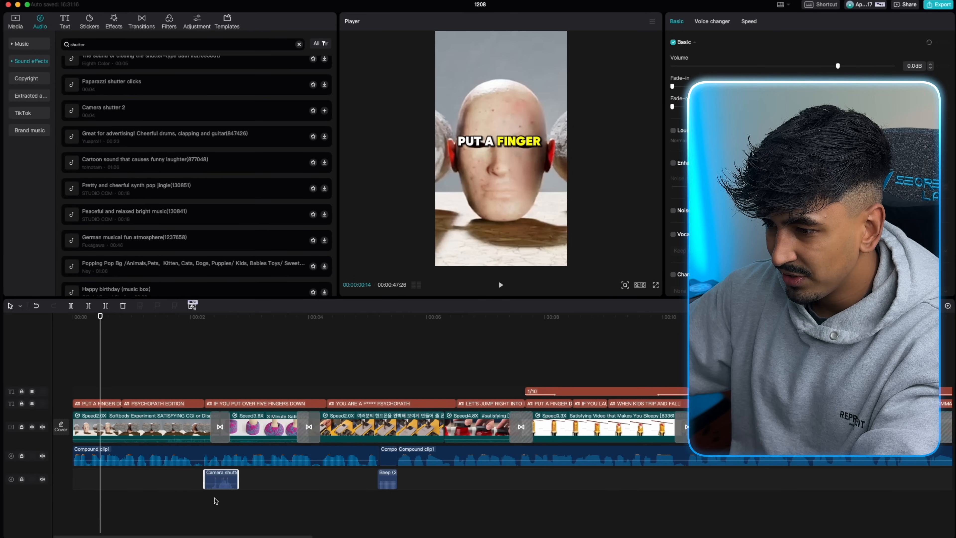
{"action": "left_click", "coordinate": [229, 499]}
{"action": "key", "text": "space"}
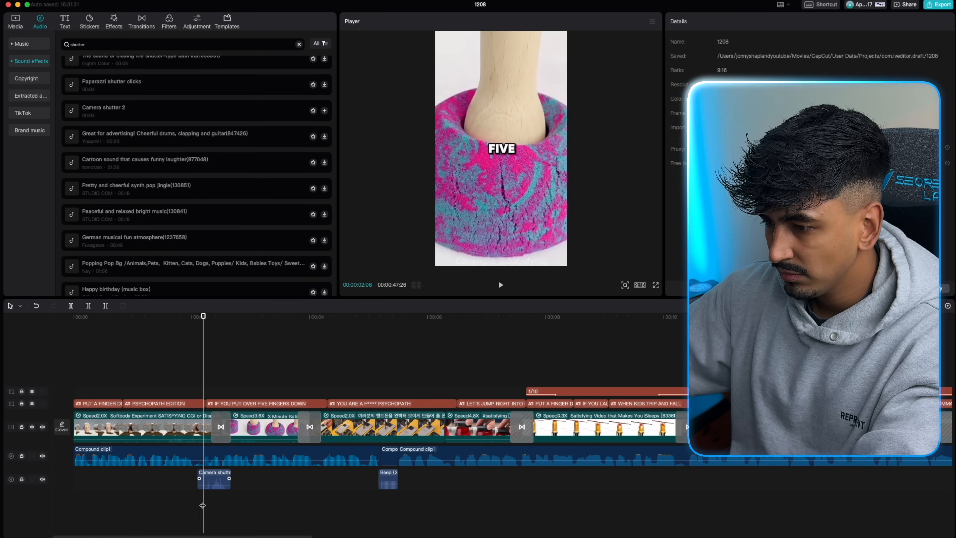
{"action": "key", "text": "space"}
Step: Copy the shutter sound to the second transition and lower the volume of both copies, the second to about -22.6 dB
{"action": "left_click", "coordinate": [287, 497]}
{"action": "left_click_drag", "start_coordinate": [214, 473], "coordinate": [301, 473], "text": "alt"}
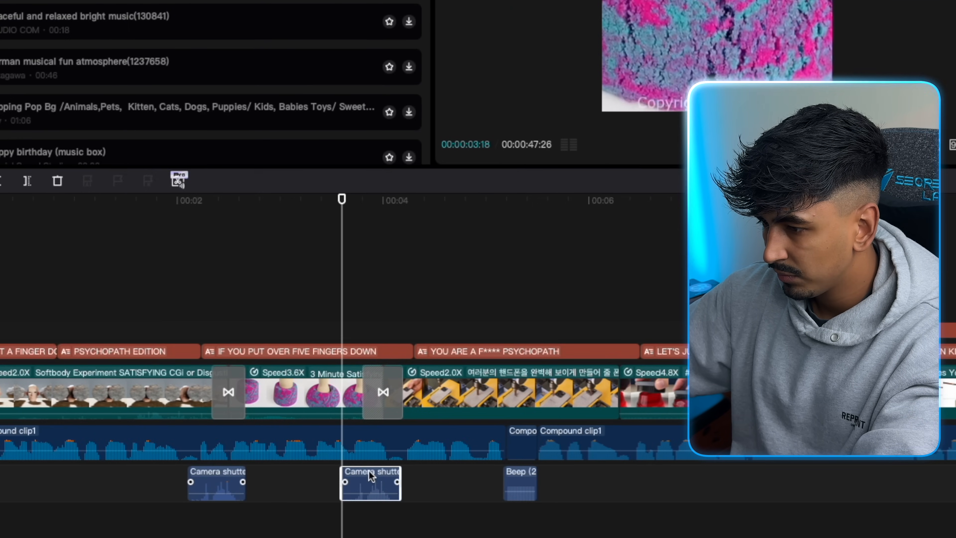
{"action": "key", "text": "space"}
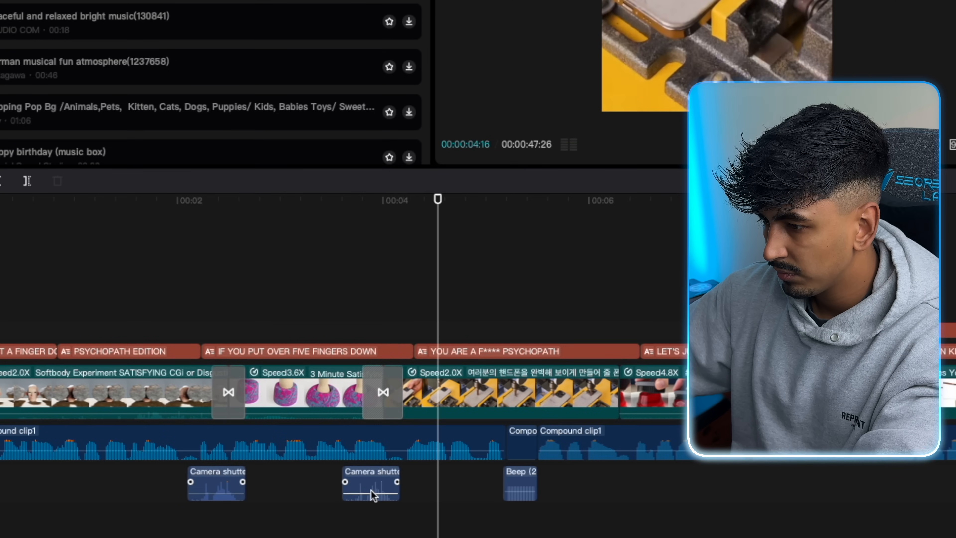
{"action": "left_click_drag", "start_coordinate": [371, 493], "coordinate": [370, 496]}
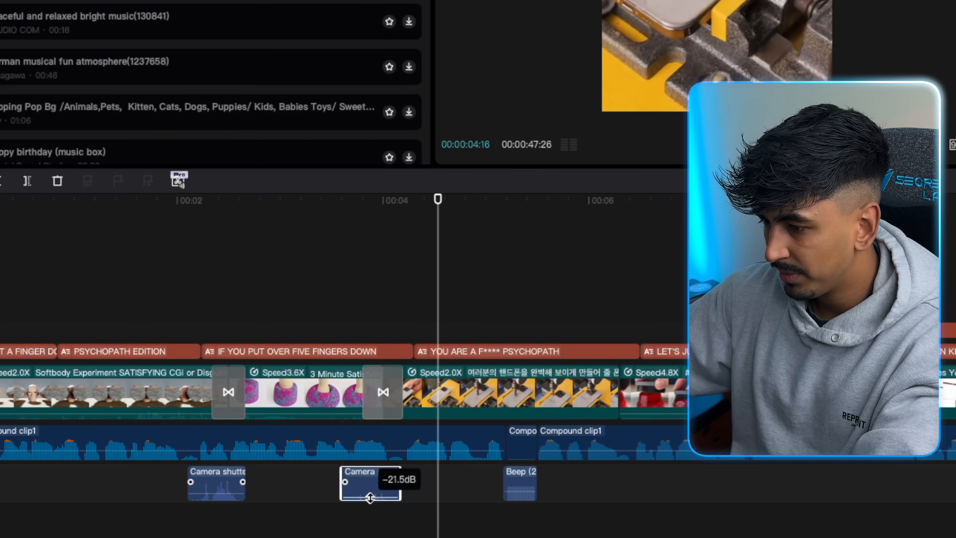
{"action": "left_click_drag", "start_coordinate": [219, 497], "coordinate": [218, 499]}
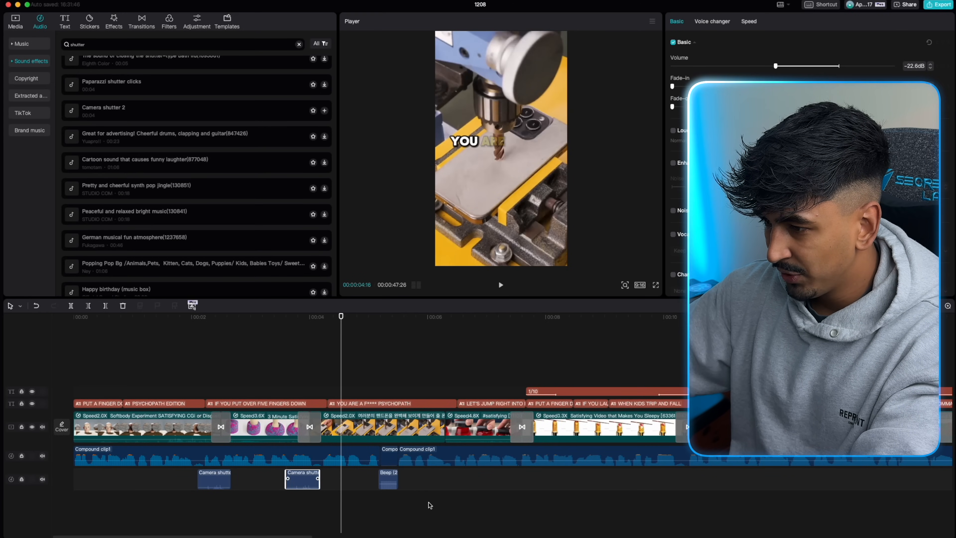
Step: Paste the quieter shutter sound under the transitions where the 1/10 and 2/10 questions begin
{"action": "left_click", "coordinate": [489, 507]}
{"action": "key", "text": "super+v"}
{"action": "left_click_drag", "start_coordinate": [514, 486], "coordinate": [526, 487]}
{"action": "scroll", "coordinate": [526, 487], "scroll_direction": "right", "scroll_amount": 10}
{"action": "left_click", "coordinate": [474, 493]}
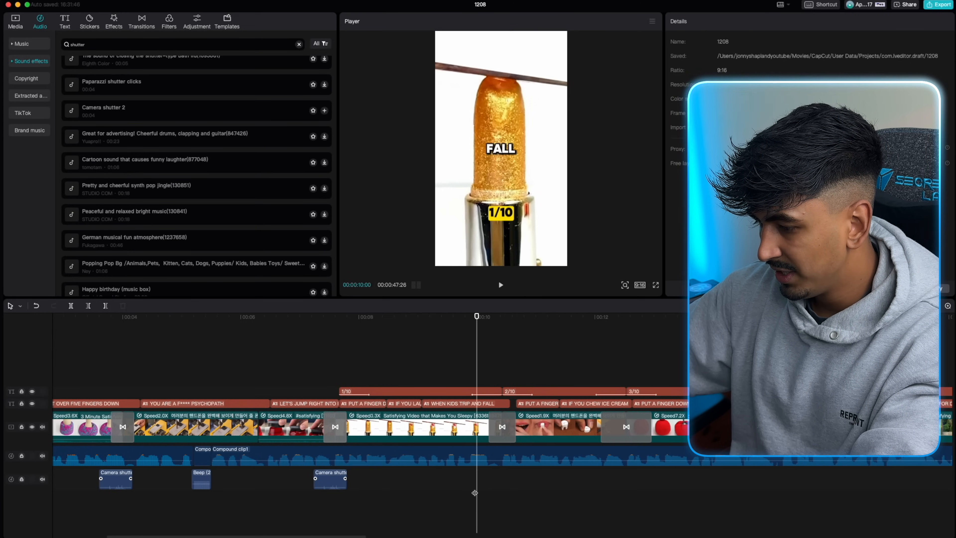
Step: Paste the shutter sound under the transitions where the 3/10 and 4/10 questions begin
{"action": "scroll", "coordinate": [507, 484], "scroll_direction": "right", "scroll_amount": 10}
{"action": "left_click", "coordinate": [391, 499]}
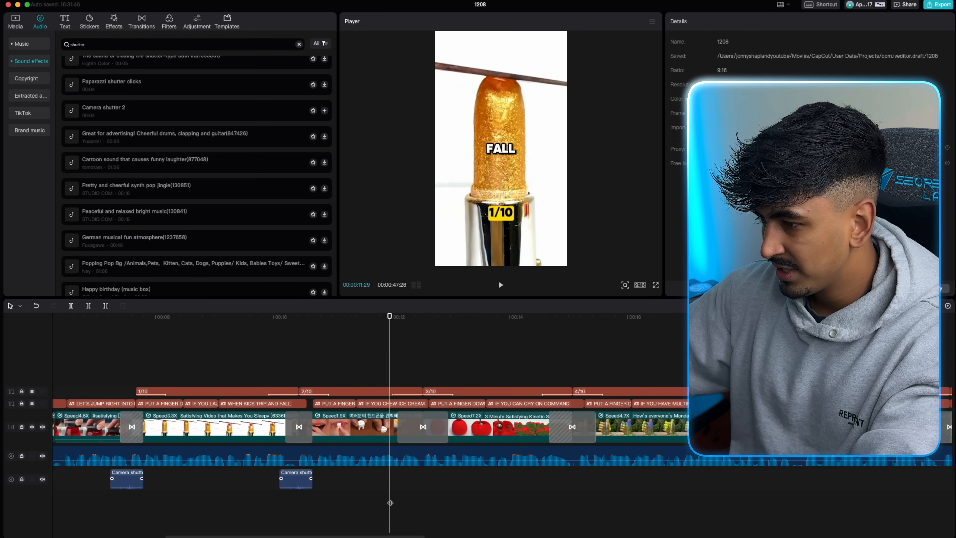
{"action": "key", "text": "super+v"}
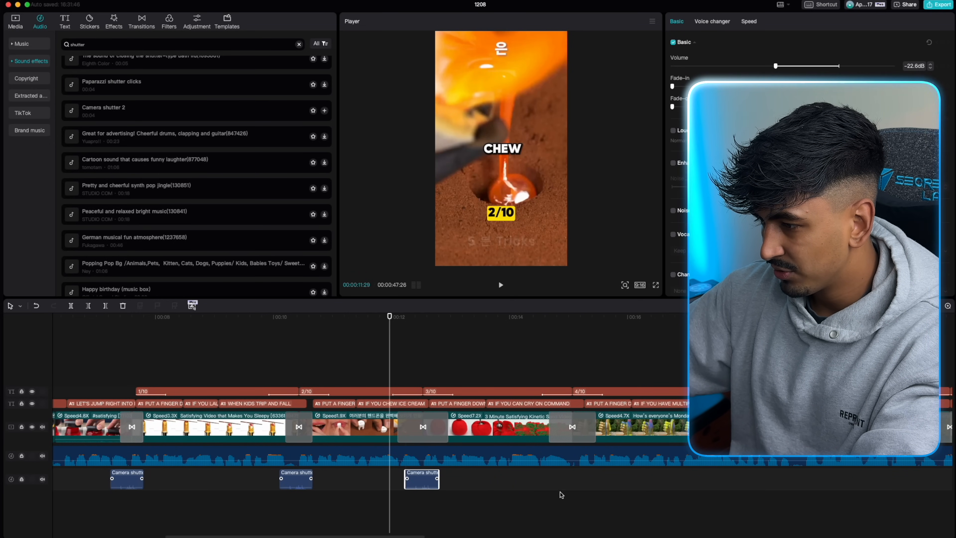
{"action": "left_click", "coordinate": [557, 494]}
{"action": "key", "text": "super+v"}
Step: Paste the shutter sound under the transitions where the 5/10 and 6/10 questions begin
{"action": "scroll", "coordinate": [605, 501], "scroll_direction": "right", "scroll_amount": 8}
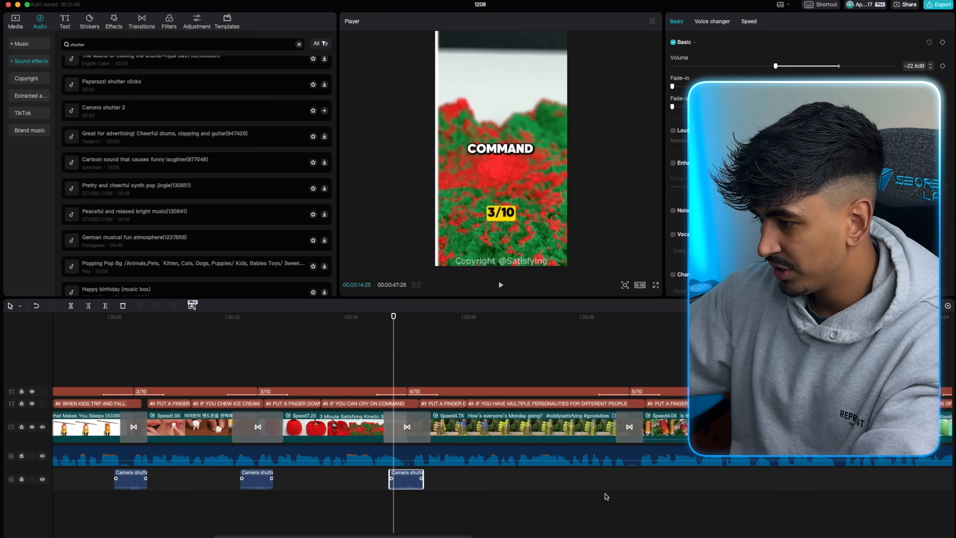
{"action": "left_click", "coordinate": [616, 496]}
{"action": "key", "text": "super+v"}
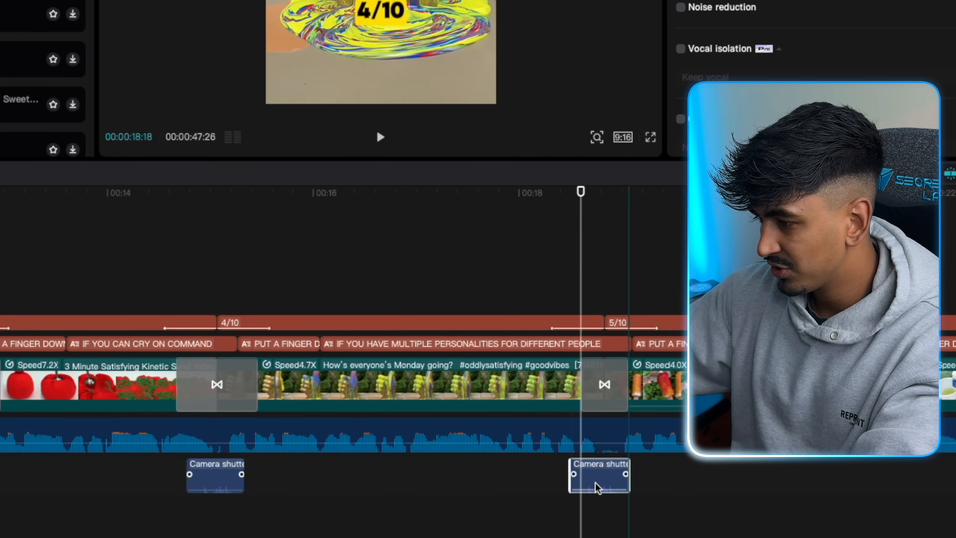
{"action": "scroll", "coordinate": [611, 531], "scroll_direction": "right", "scroll_amount": 10}
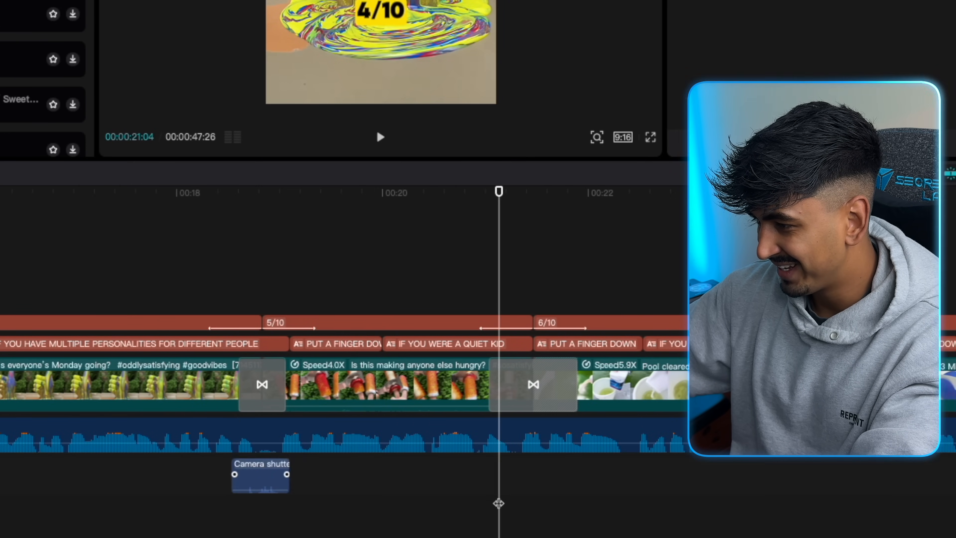
{"action": "key", "text": "super+v"}
Step: Paste the shutter sound near the start of the 7/10 question and align it with that transition
{"action": "scroll", "coordinate": [767, 512], "scroll_direction": "right", "scroll_amount": 4}
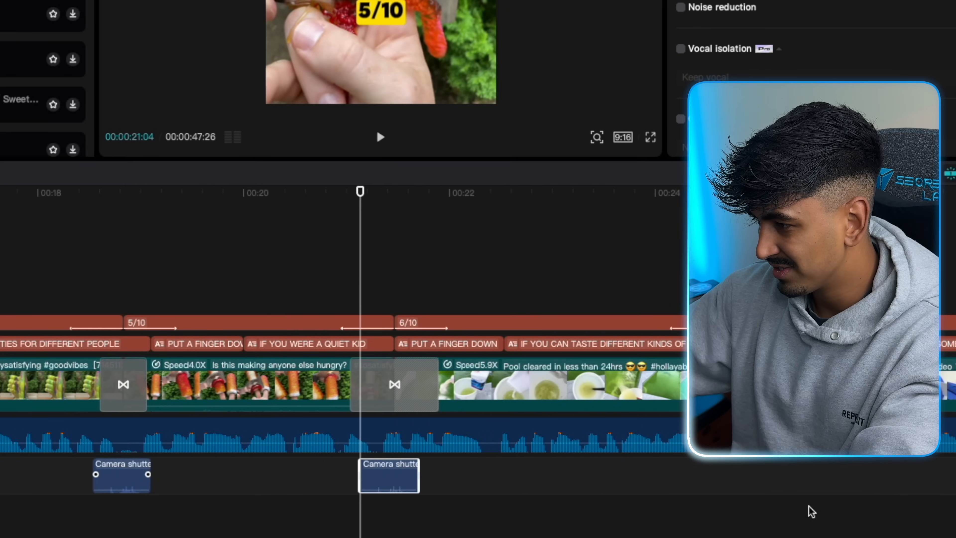
{"action": "left_click", "coordinate": [711, 491]}
{"action": "key", "text": "super+v"}
{"action": "scroll", "coordinate": [710, 491], "scroll_direction": "down", "scroll_amount": 1}
{"action": "left_click_drag", "start_coordinate": [741, 469], "coordinate": [715, 467]}
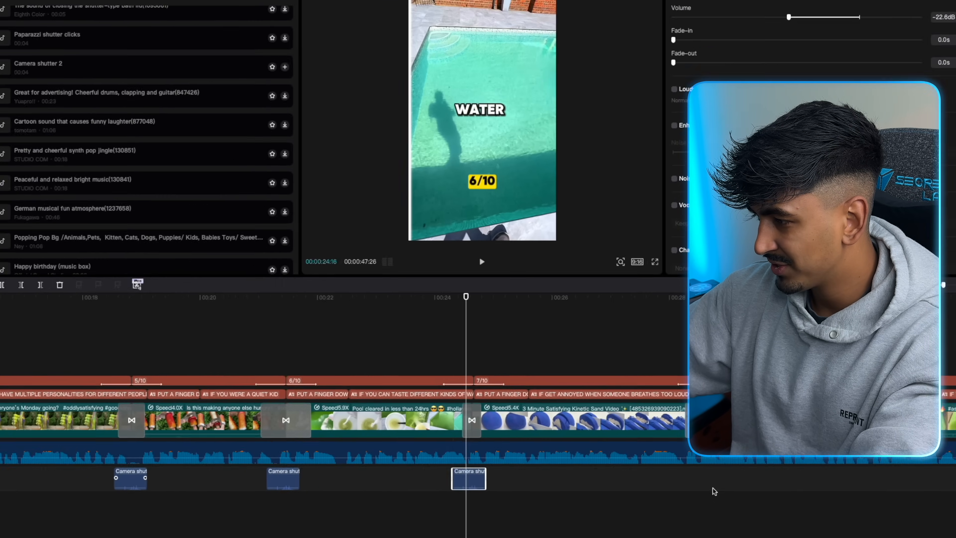
Step: Paste another shutter sound at the cut that ends the 7/10 question's clip
{"action": "scroll", "coordinate": [720, 486], "scroll_direction": "right", "scroll_amount": 8}
{"action": "left_click", "coordinate": [699, 486]}
{"action": "key", "text": "super+v"}
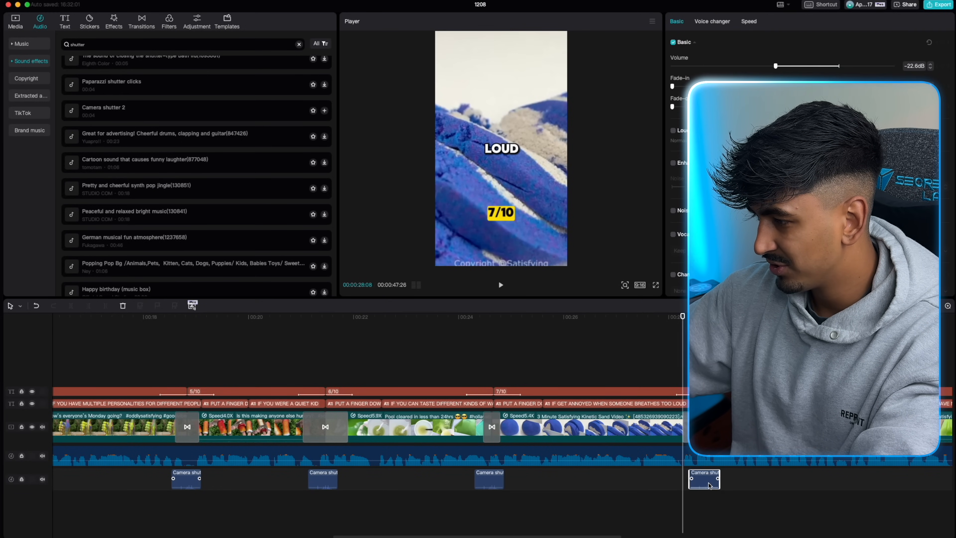
Step: Paste the shutter sound under the transitions where the 9/10 and 10/10 questions begin
{"action": "scroll", "coordinate": [709, 485], "scroll_direction": "right", "scroll_amount": 6}
{"action": "left_click", "coordinate": [627, 486]}
{"action": "key", "text": "super+v"}
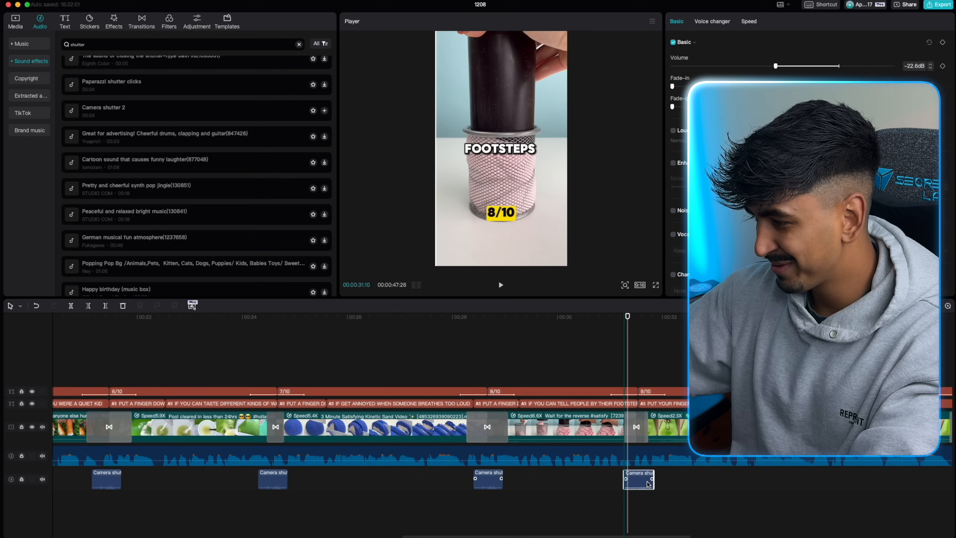
{"action": "scroll", "coordinate": [640, 485], "scroll_direction": "right", "scroll_amount": 9}
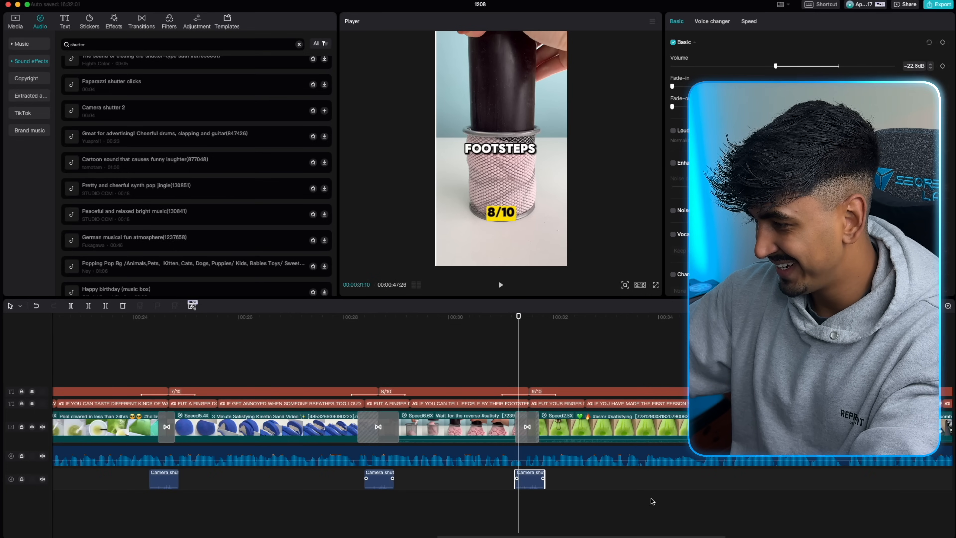
{"action": "left_click", "coordinate": [624, 489]}
{"action": "key", "text": "super+v"}
{"action": "scroll", "coordinate": [498, 495], "scroll_direction": "right", "scroll_amount": 9}
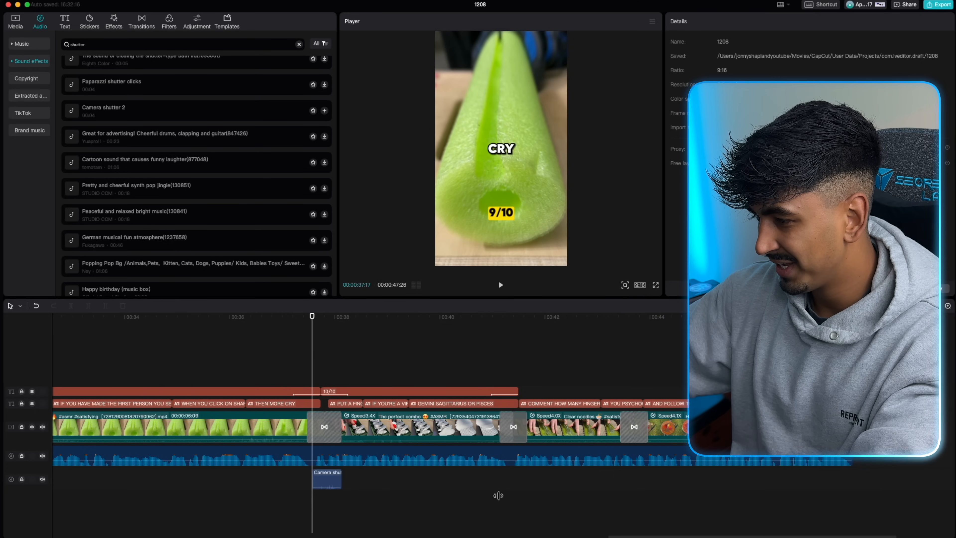
Step: Paste the shutter sound under the last two transitions, where the 10/10 question ends and before the "follow this account" clip
{"action": "left_click", "coordinate": [498, 495]}
{"action": "key", "text": "super+v"}
{"action": "left_click", "coordinate": [611, 490]}
{"action": "key", "text": "super+v"}
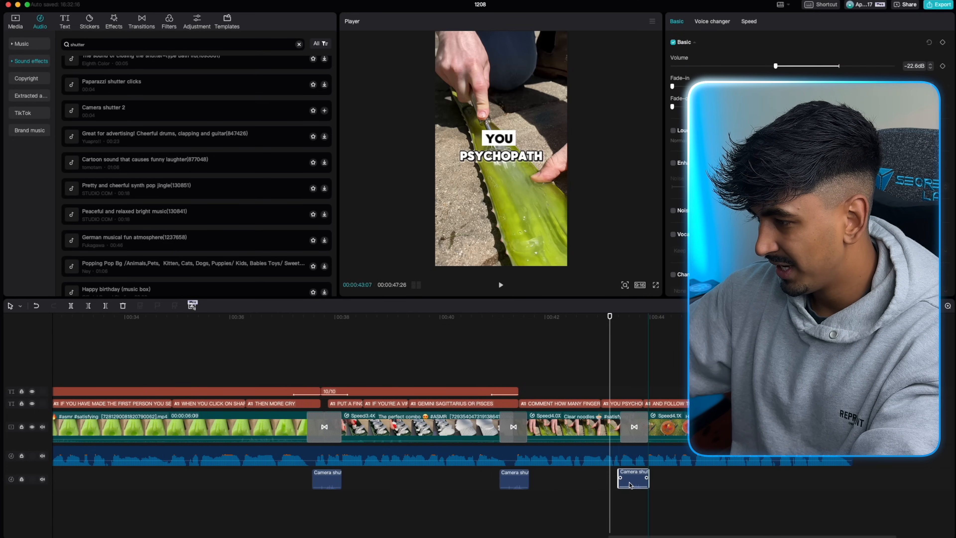
Step: Play the short from its beginning and review the captions, transitions and shutter sounds through the end
{"action": "scroll", "coordinate": [595, 502], "scroll_direction": "left", "scroll_amount": 20}
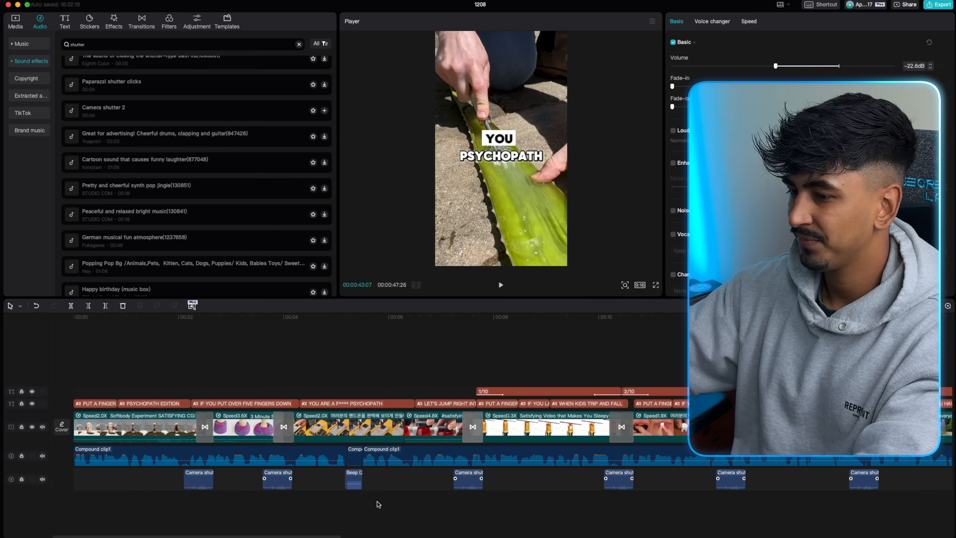
{"action": "left_click", "coordinate": [90, 504]}
{"action": "key", "text": "space"}
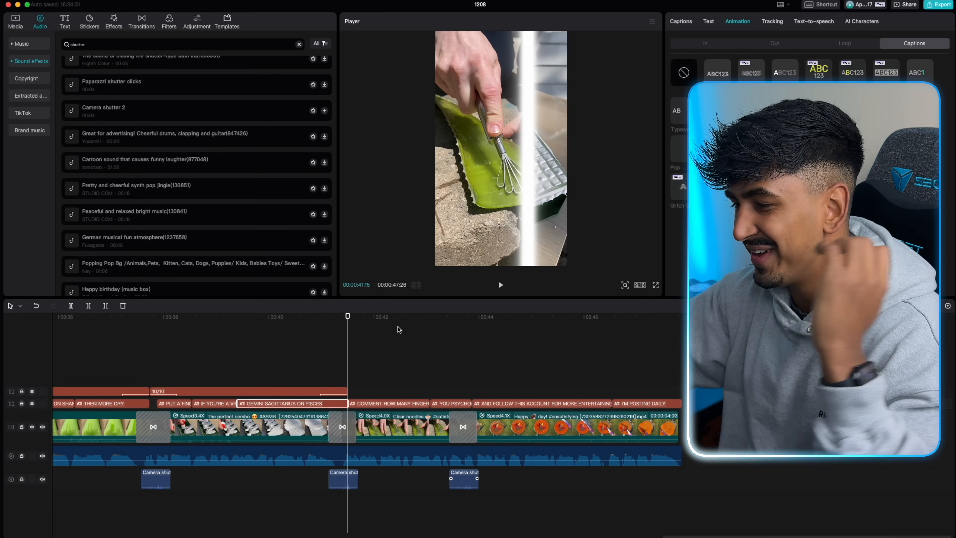
{"action": "left_click", "coordinate": [651, 341]}
{"action": "key", "text": "space"}
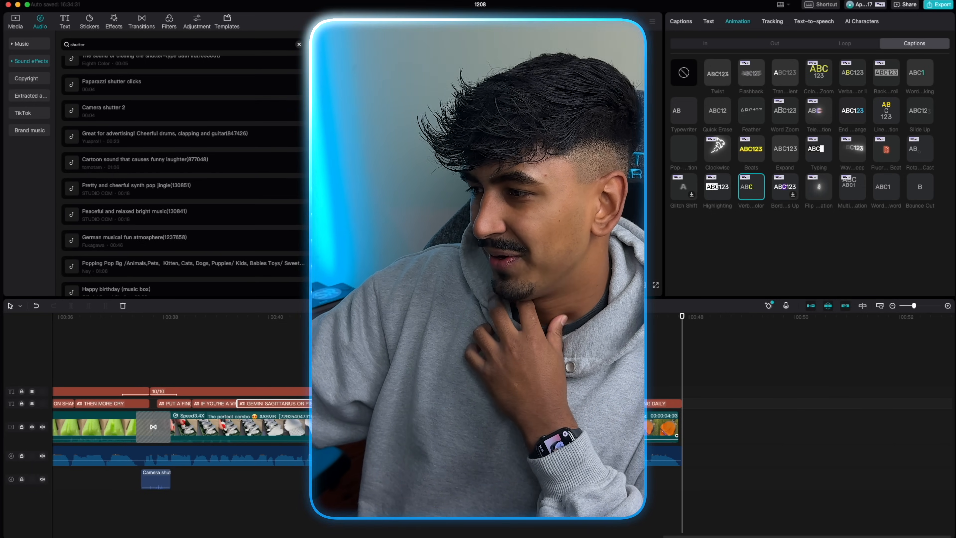
{"action": "scroll", "coordinate": [503, 432], "scroll_direction": "left", "scroll_amount": 15}
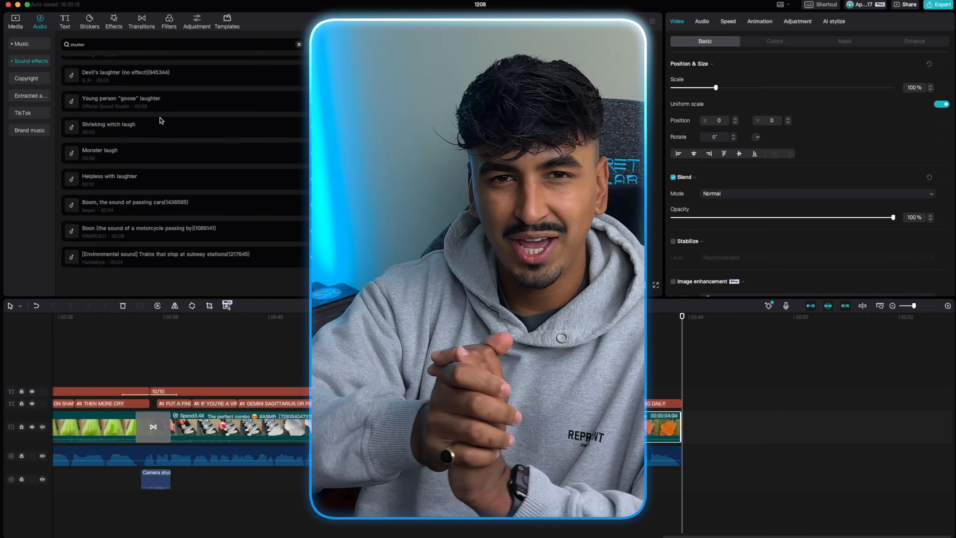
Step: Add the Monster laugh sound effect at the opening, trim its beginning and position it just before the "Psychopath edition" caption
{"action": "scroll", "coordinate": [160, 117], "scroll_direction": "down", "scroll_amount": 1}
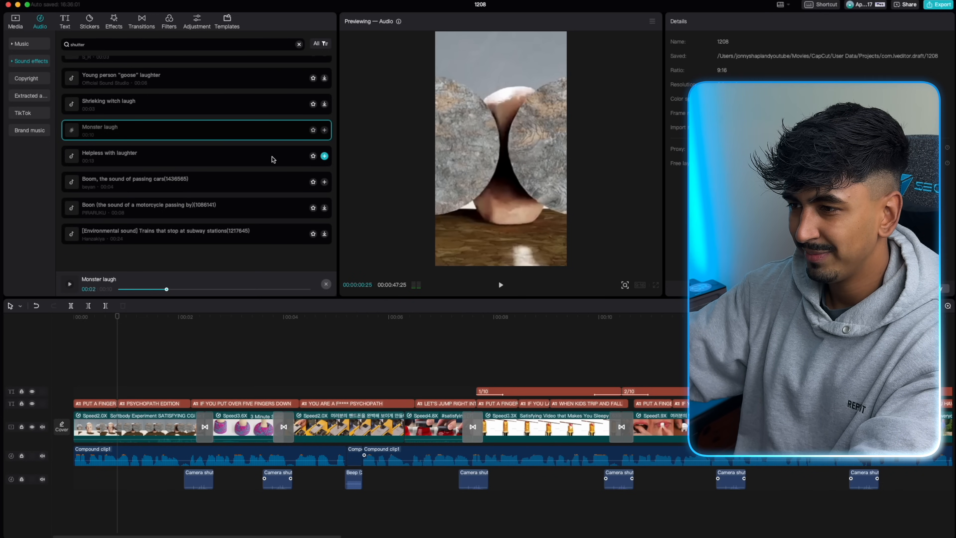
{"action": "left_click", "coordinate": [324, 130]}
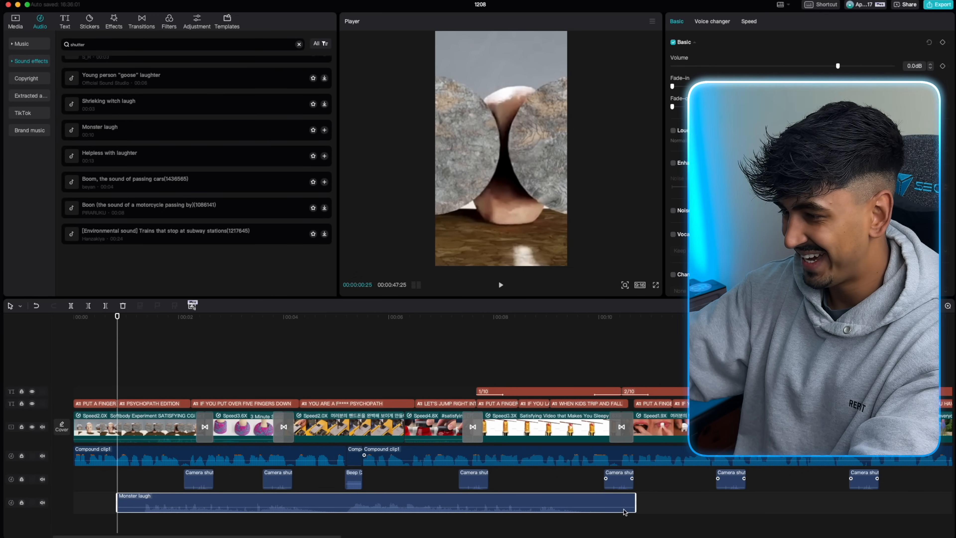
{"action": "left_click_drag", "start_coordinate": [118, 504], "coordinate": [141, 504]}
{"action": "left_click_drag", "start_coordinate": [158, 505], "coordinate": [119, 504]}
Step: Preview the opening and trim the end of the Monster laugh clip back to the first shutter sound
{"action": "left_click", "coordinate": [104, 527]}
{"action": "key", "text": "space"}
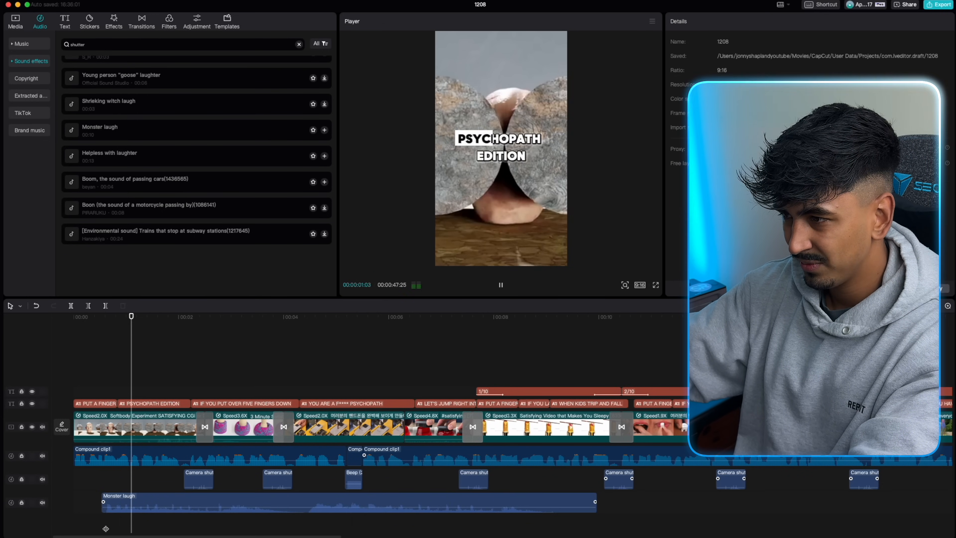
{"action": "key", "text": "space"}
{"action": "left_click", "coordinate": [252, 504]}
{"action": "key", "text": "space"}
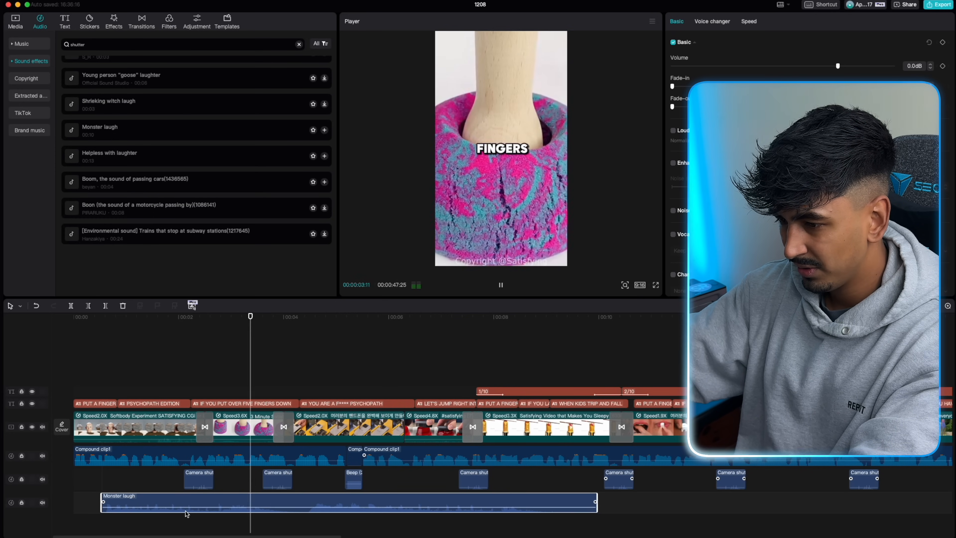
{"action": "left_click_drag", "start_coordinate": [595, 502], "coordinate": [181, 526]}
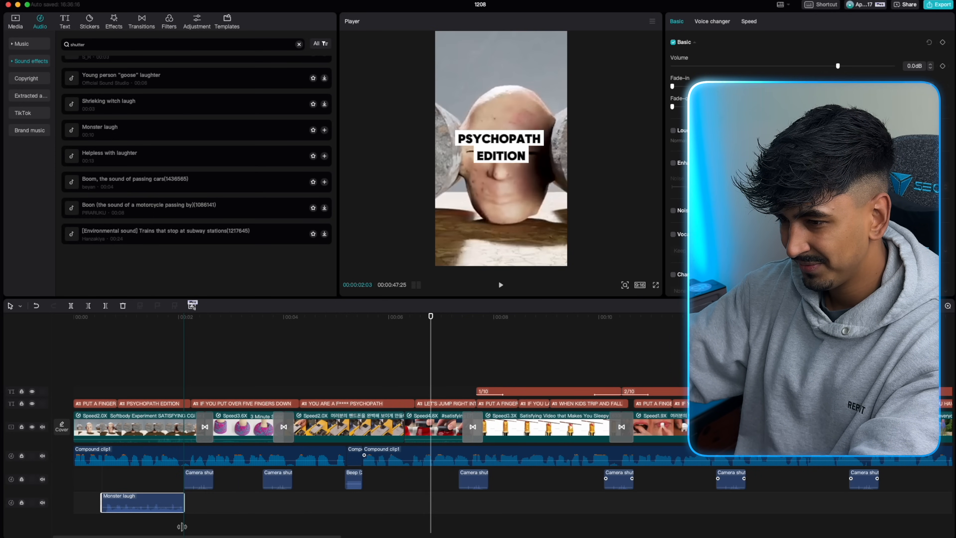
Step: Add a fade-out to the Monster laugh clip and play the opening to check how it sounds
{"action": "left_click", "coordinate": [95, 534]}
{"action": "key", "text": "space"}
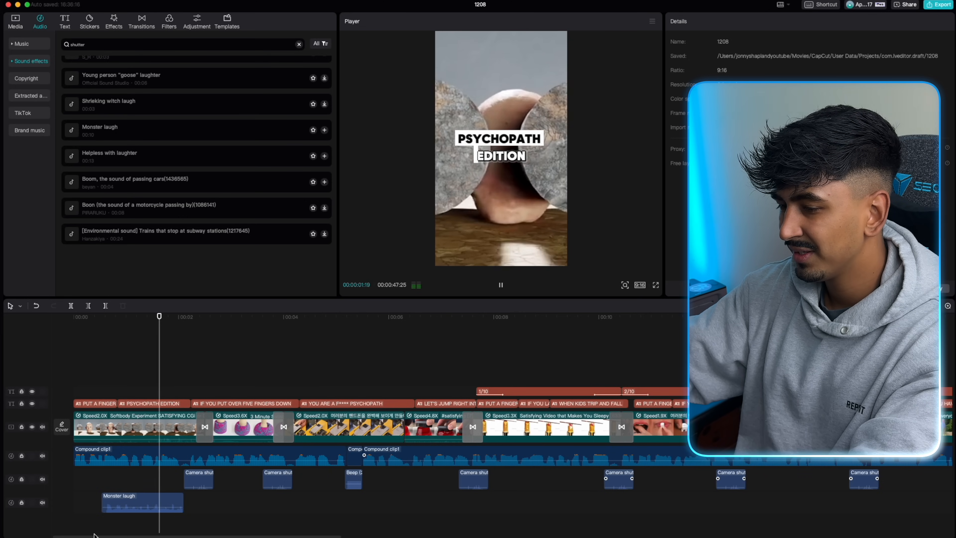
{"action": "key", "text": "space"}
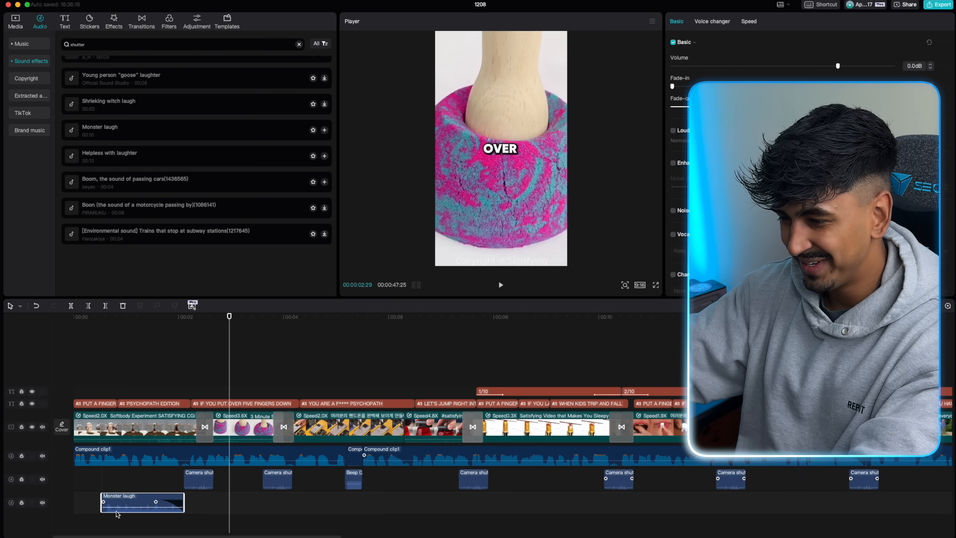
{"action": "left_click", "coordinate": [96, 520]}
{"action": "key", "text": "space"}
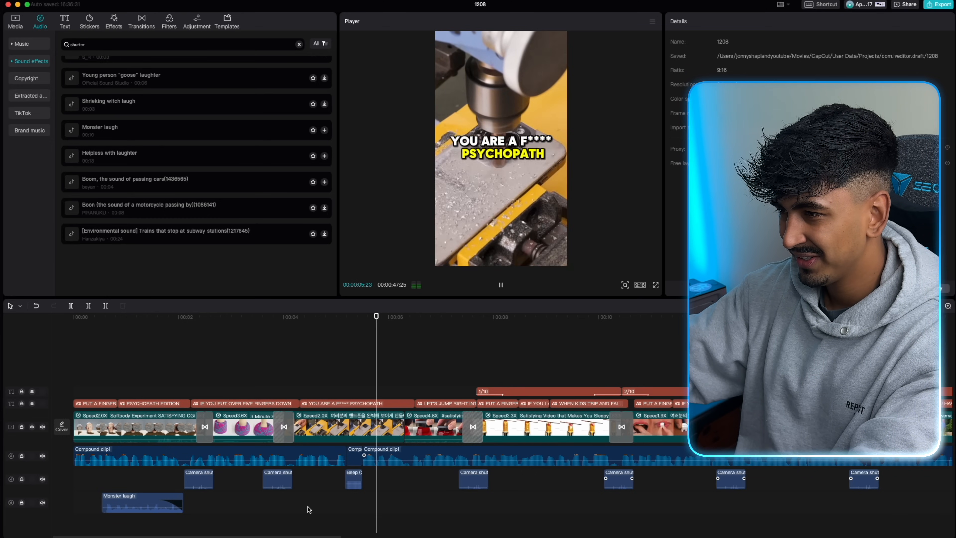
{"action": "key", "text": "space"}
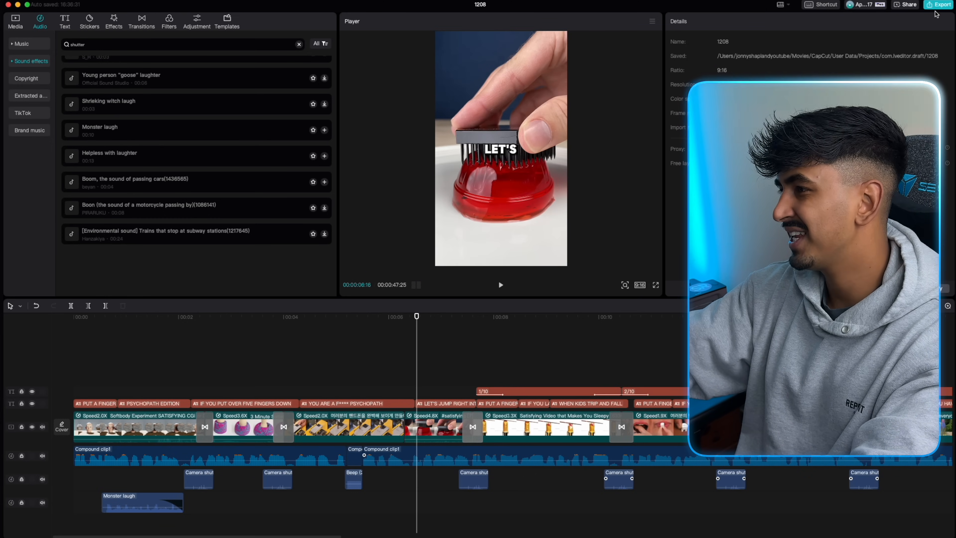
Step: Export the video with the title "Psychopath edition"
{"action": "left_click", "coordinate": [939, 4]}
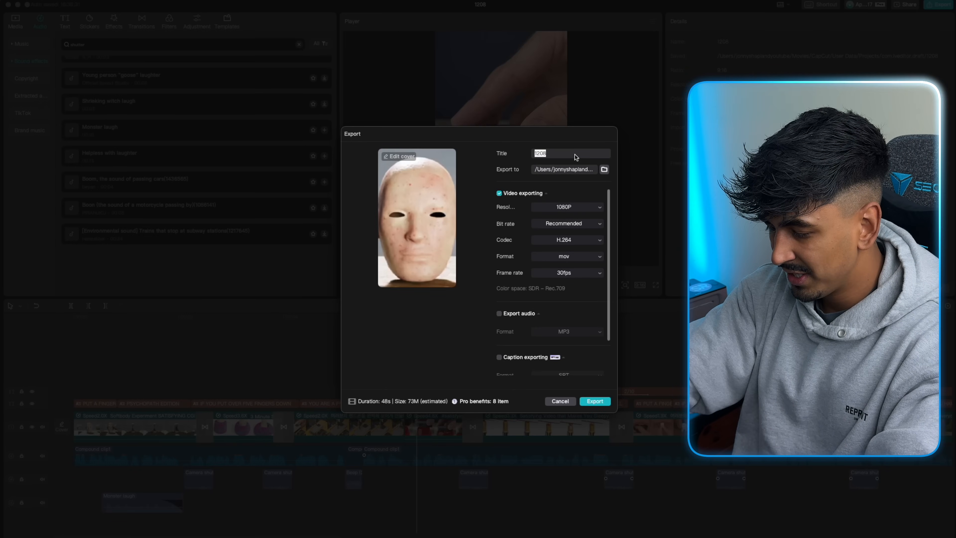
{"action": "type", "text": "Psychopath edition"}
{"action": "scroll", "coordinate": [532, 278], "scroll_direction": "down", "scroll_amount": 2}
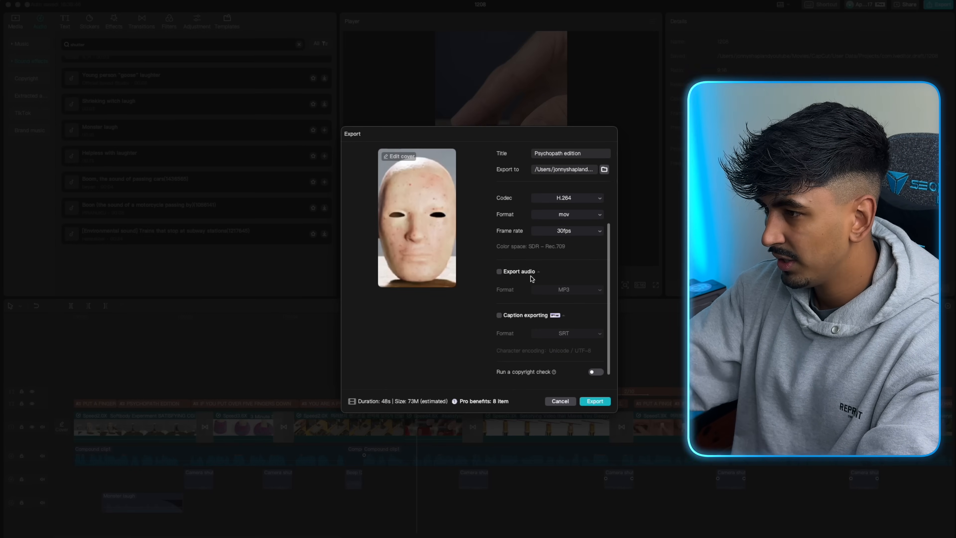
{"action": "scroll", "coordinate": [599, 222], "scroll_direction": "up", "scroll_amount": 2}
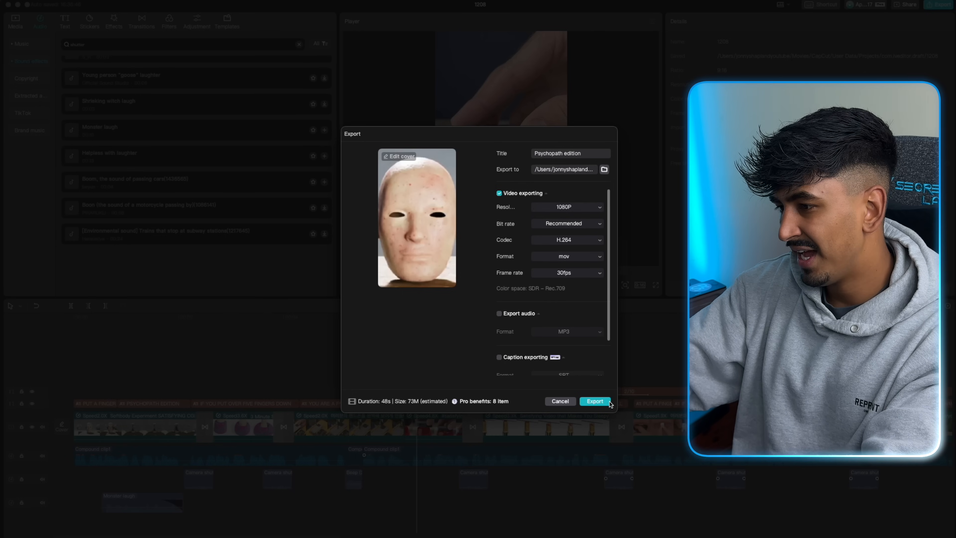
{"action": "left_click", "coordinate": [595, 401]}
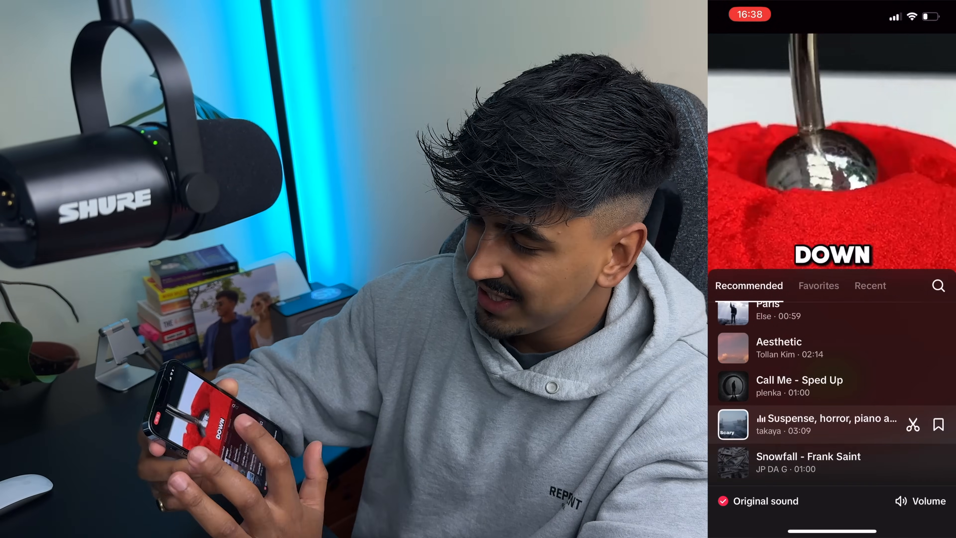
Step: Switch to TikTok on the phone, keep the suspense horror piano sound and caption the post "Are you a psychopath… Don't cheat!"
{"action": "left_click", "coordinate": [832, 151]}
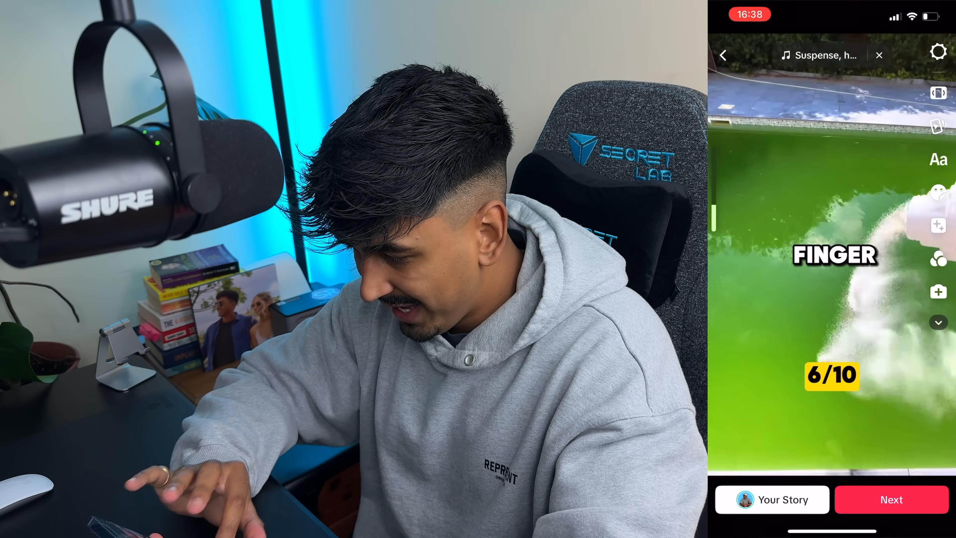
{"action": "left_click", "coordinate": [891, 500]}
{"action": "left_click", "coordinate": [791, 83]}
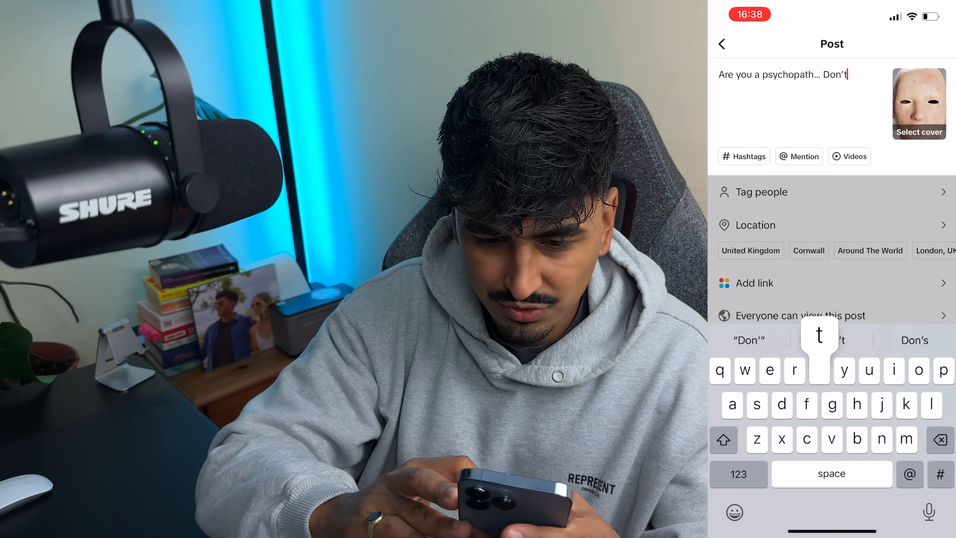
{"action": "type", "text": "#"}
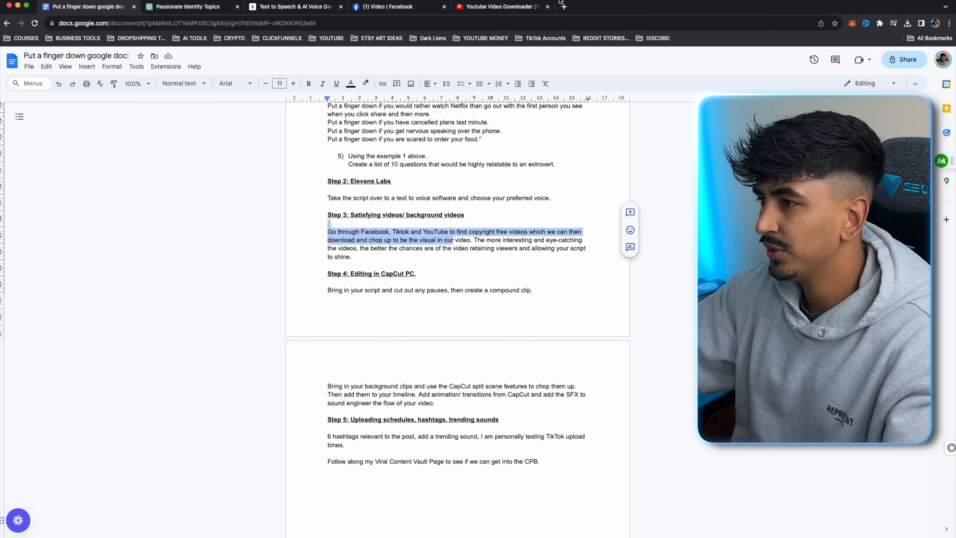
Step: Switch to the browser, open TikTok in a new tab and rerun the recent search "put a finger donw"
{"action": "key", "text": "super+t"}
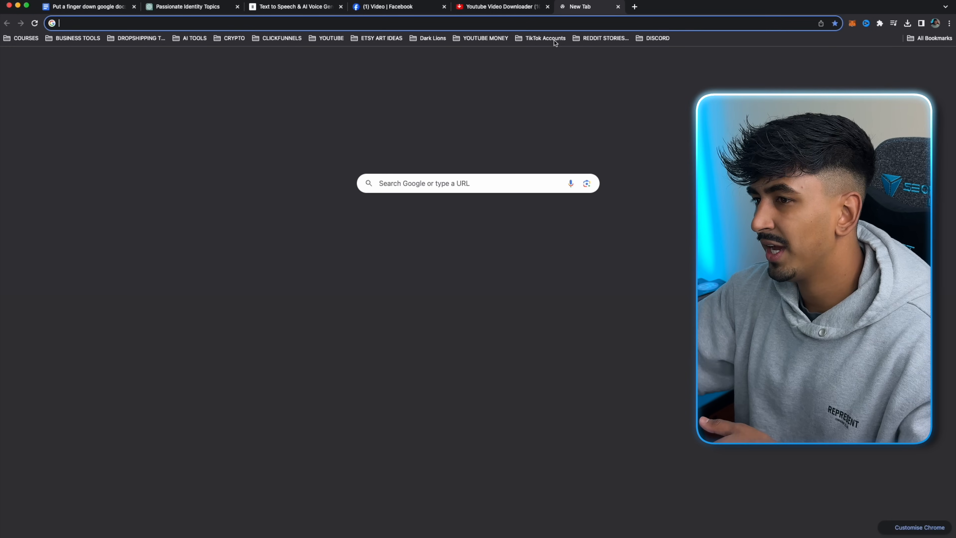
{"action": "type", "text": "tiktok"}
{"action": "key", "text": "Return"}
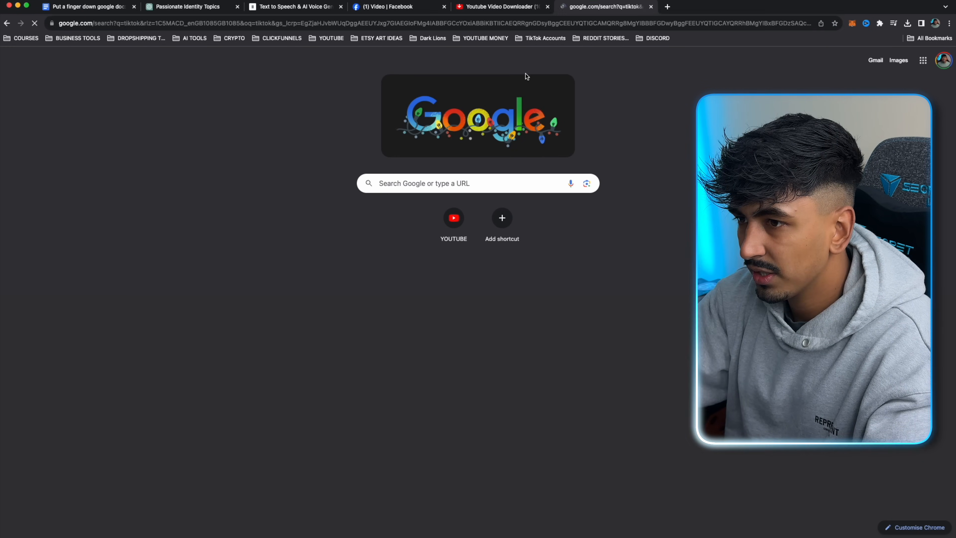
{"action": "left_click", "coordinate": [149, 155]}
{"action": "left_click", "coordinate": [440, 59]}
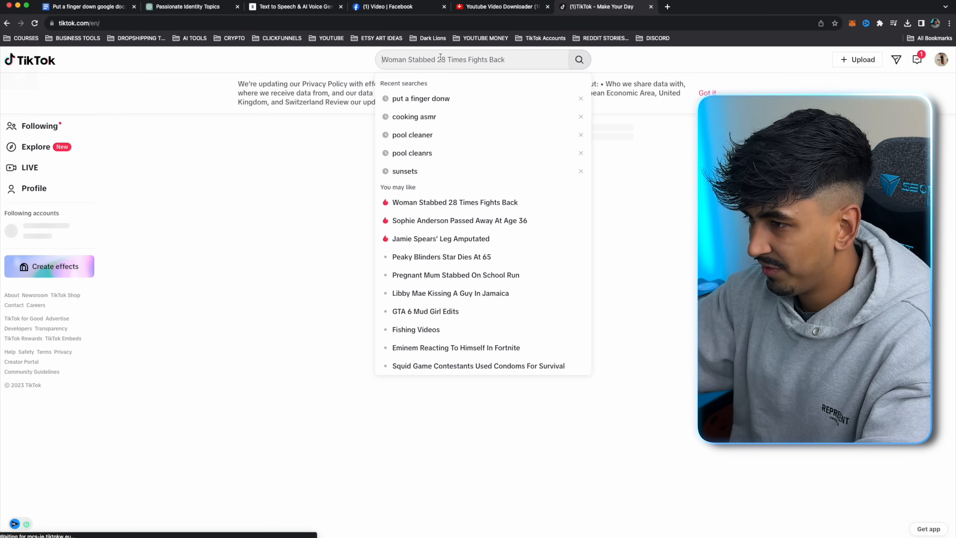
{"action": "left_click", "coordinate": [431, 96]}
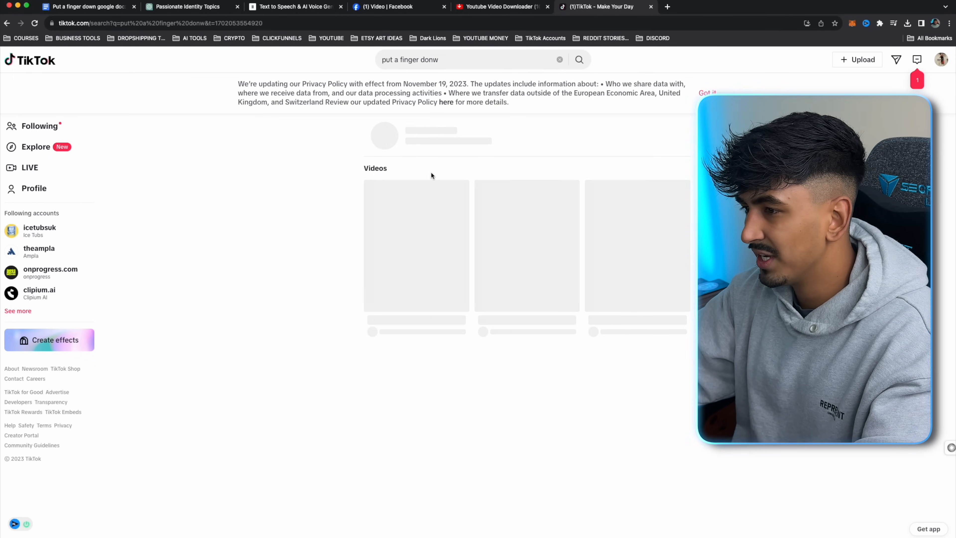
Step: Open one of the found "put a finger down" videos and examine the hashtags on it and the next videos
{"action": "left_click", "coordinate": [431, 196]}
{"action": "left_click", "coordinate": [394, 304]}
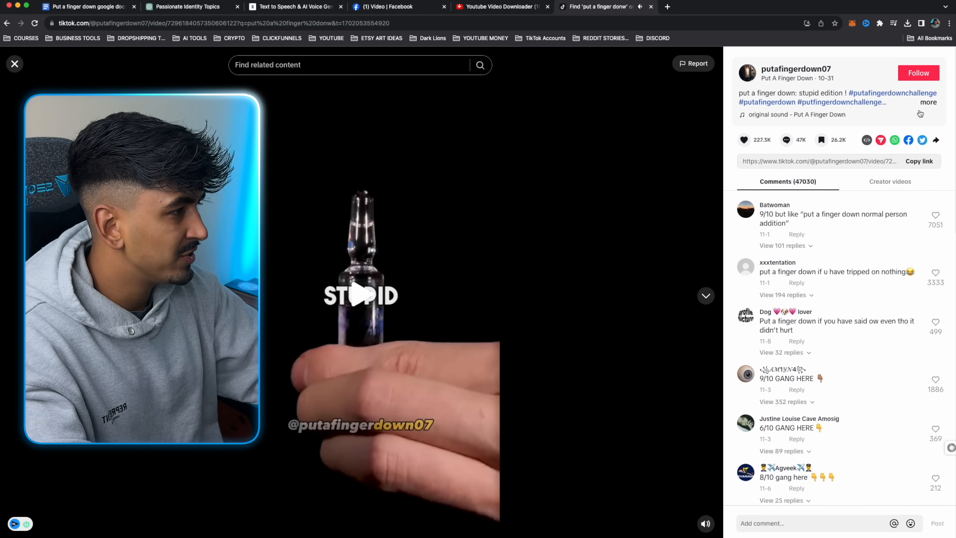
{"action": "left_click", "coordinate": [928, 102]}
{"action": "key", "text": "Down"}
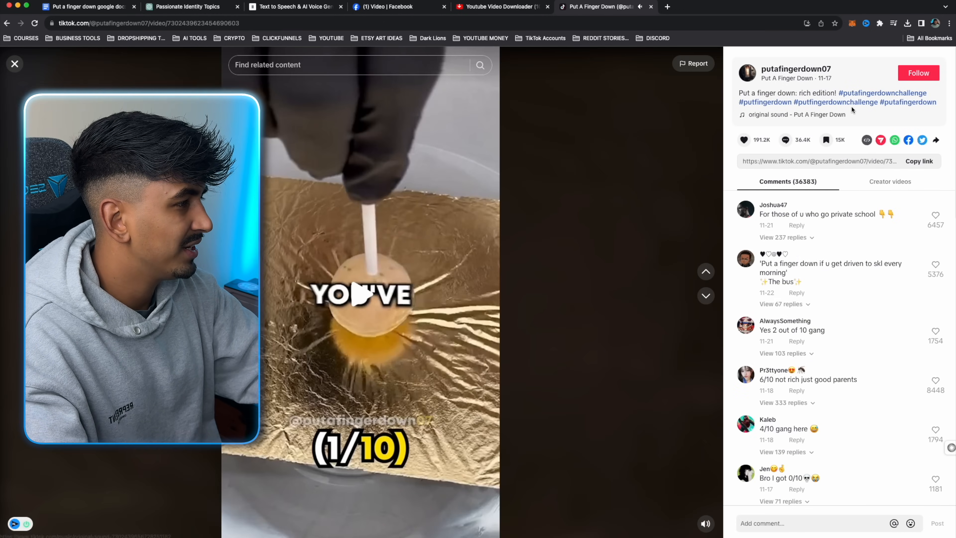
{"action": "key", "text": "Down"}
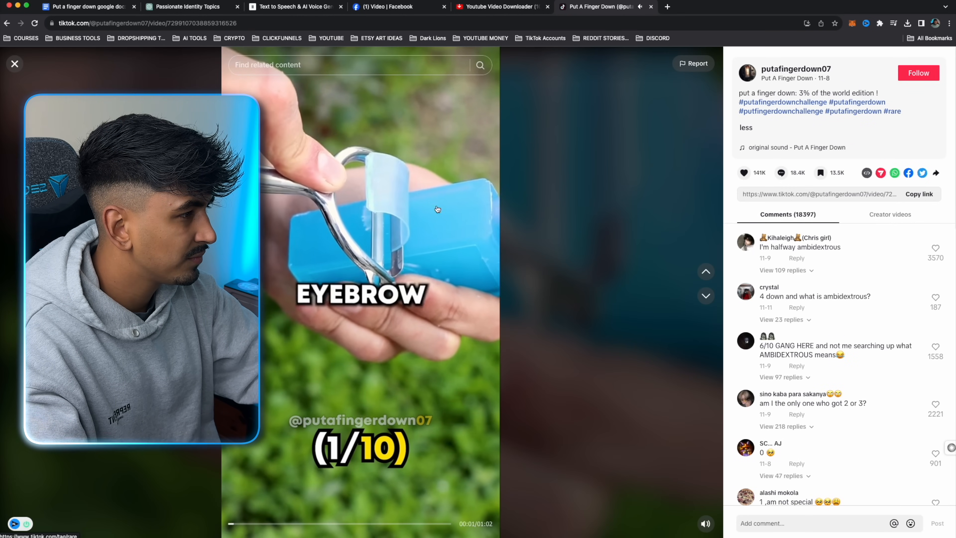
{"action": "left_click", "coordinate": [438, 209]}
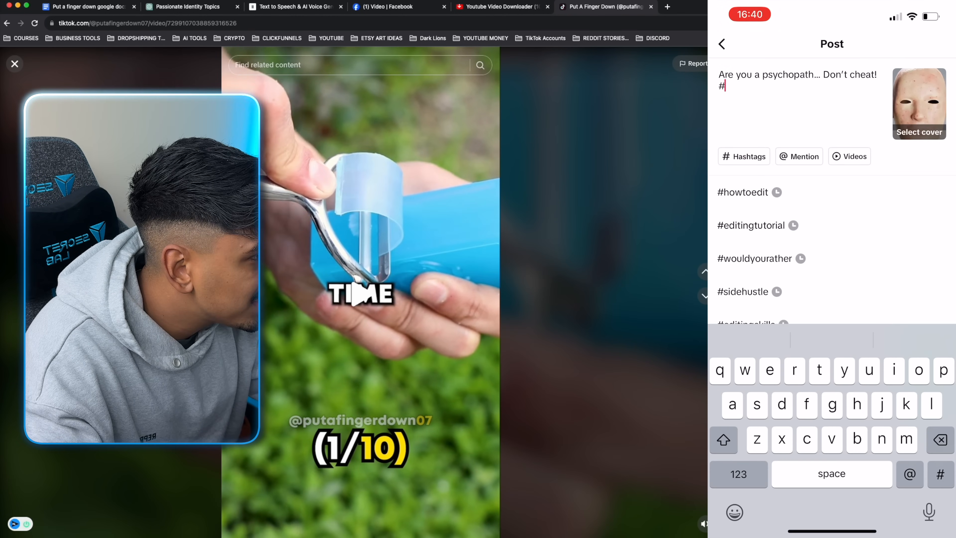
Step: Add the hashtags #putafingerdownchallenge, #curiosity, #psychopathtest, #putafingerdown, #USA and #tiktokusa to the post's caption
{"action": "type", "text": "at! #puta"}
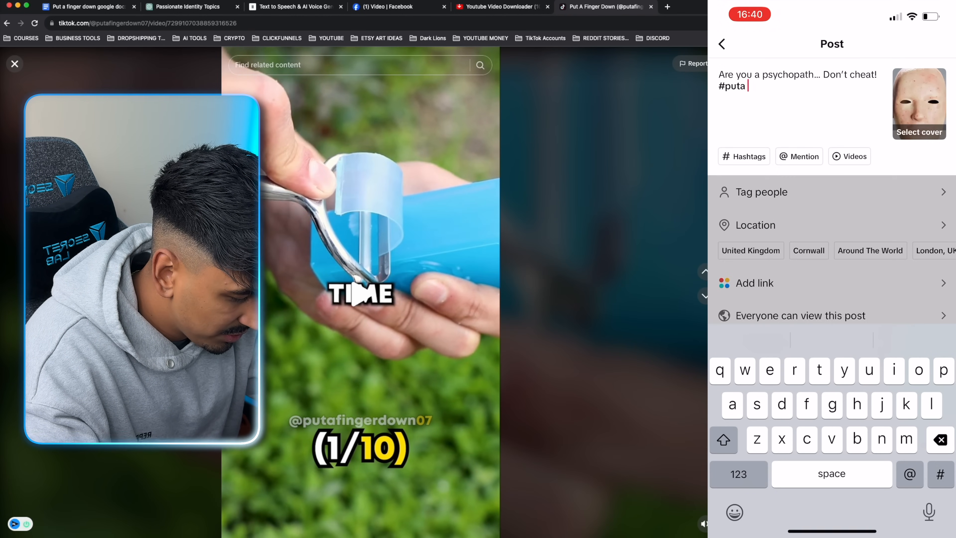
{"action": "type", "text": "fingerdownchallenge #curiosity #psychopathtest #putafingerdown #"}
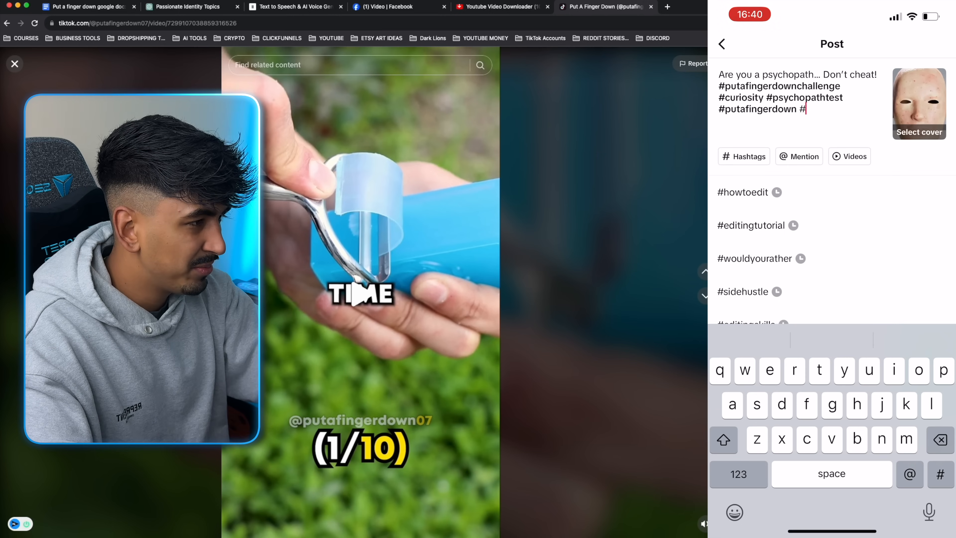
{"action": "type", "text": "USA "}
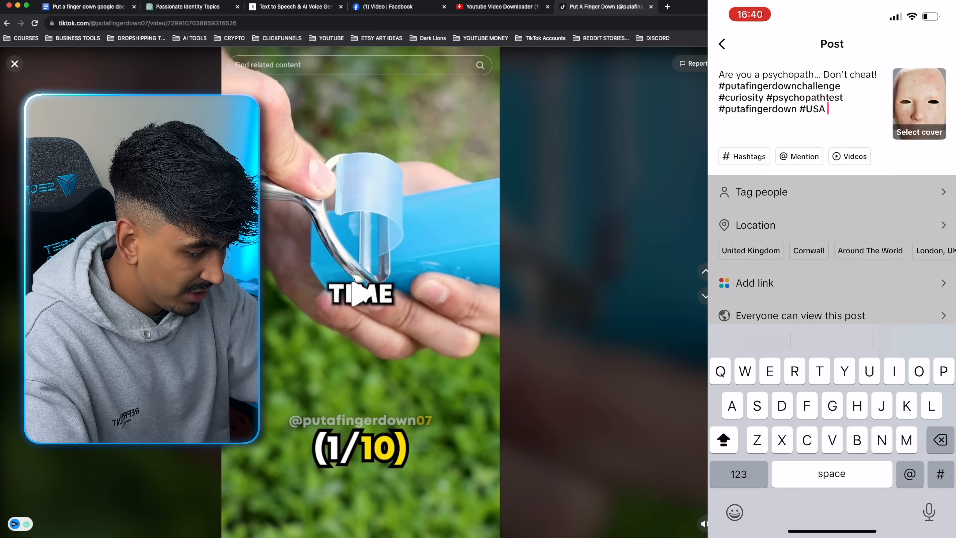
{"action": "type", "text": "#tiktokusa"}
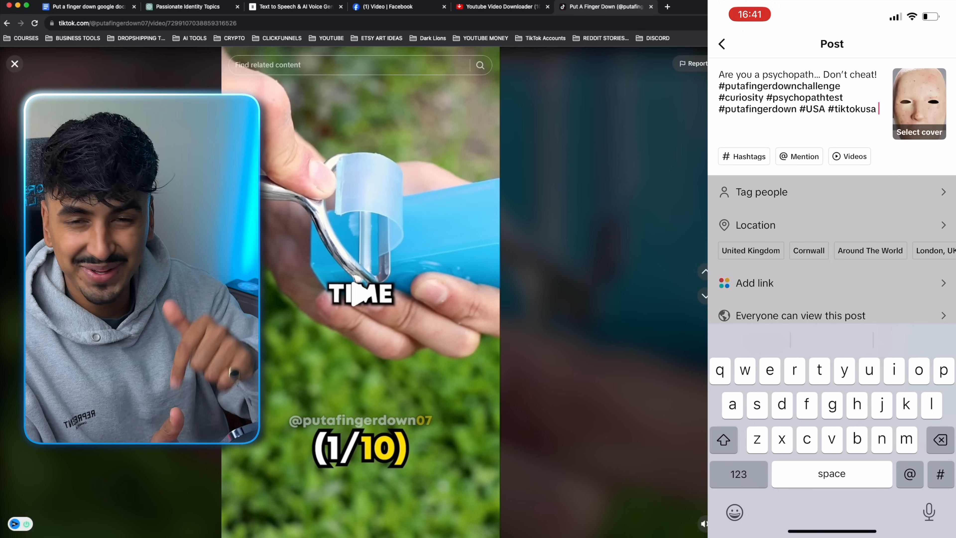
Step: Choose the phone-drilling frame with the full "YOU ARE A F**** PSYCHOPATH" caption as the post's cover
{"action": "left_click", "coordinate": [919, 131]}
{"action": "left_click", "coordinate": [753, 399]}
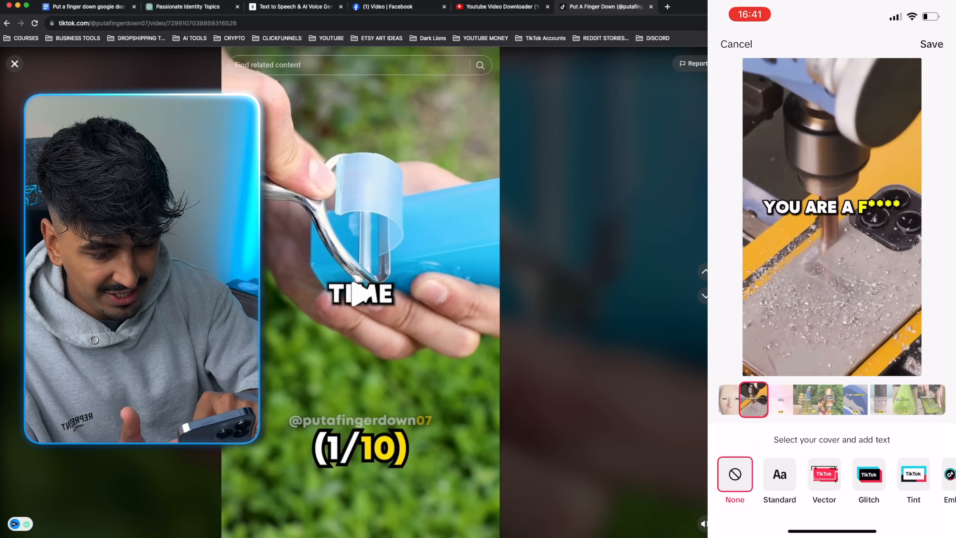
{"action": "mouse_move", "coordinate": [754, 399]}
{"action": "left_mouse_down"}
{"action": "mouse_move", "coordinate": [778, 399]}
{"action": "mouse_move", "coordinate": [756, 399]}
{"action": "left_mouse_up"}
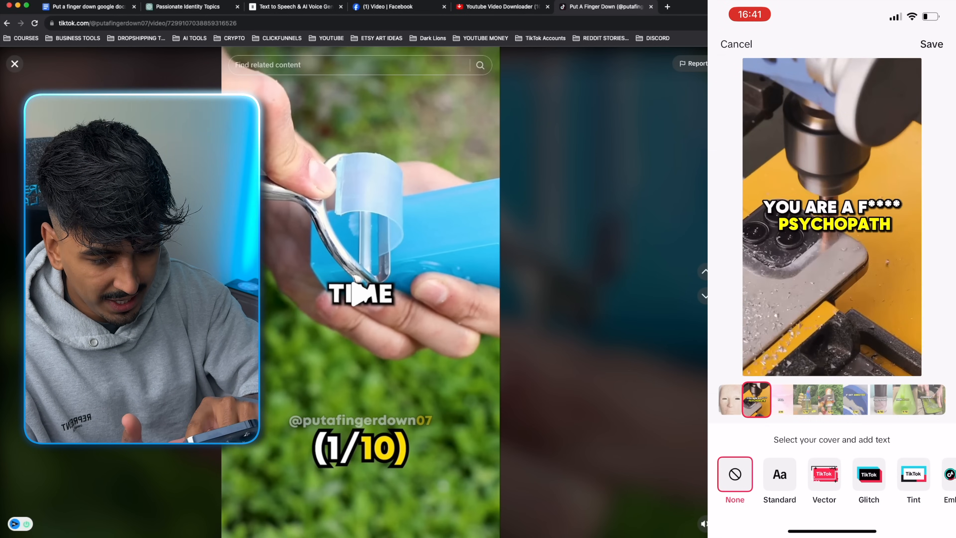
Step: Add the text "Psychopath Edition" in the Glitch style above the cover's caption and save the cover
{"action": "left_click", "coordinate": [868, 474]}
{"action": "left_click", "coordinate": [821, 154]}
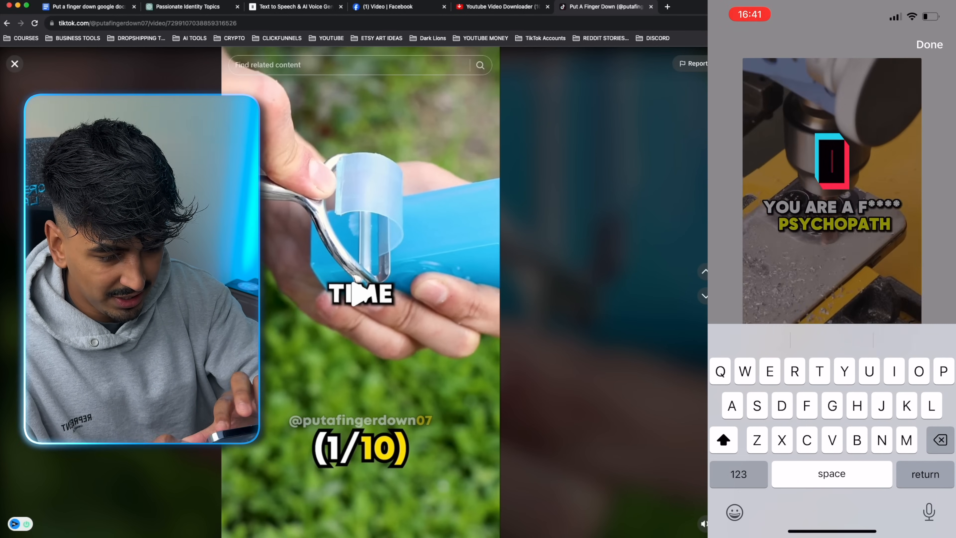
{"action": "type", "text": "Peycho"}
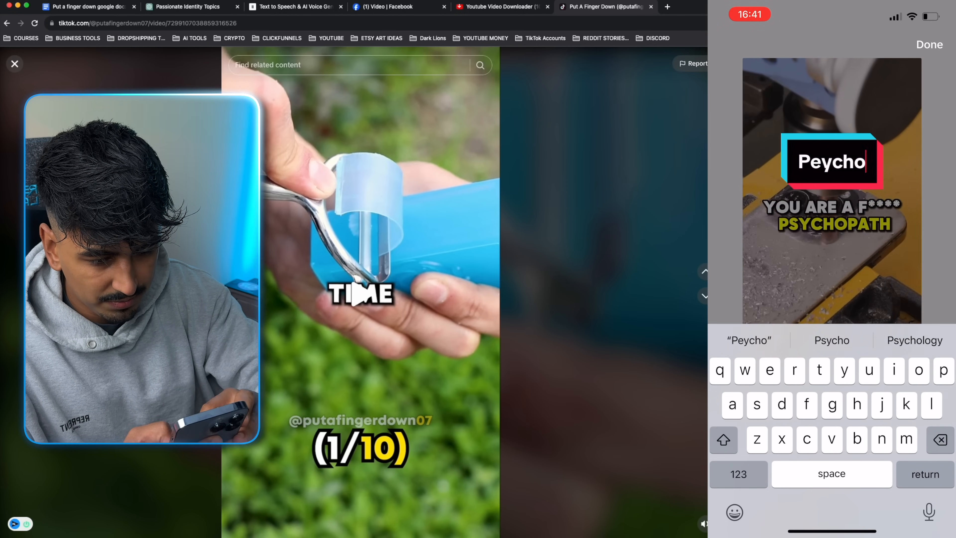
{"action": "key", "text": "BackSpace"}
{"action": "key", "text": "BackSpace"}
{"action": "key", "text": "BackSpace"}
{"action": "key", "text": "BackSpace"}
{"action": "key", "text": "BackSpace"}
{"action": "type", "text": "sychopa"}
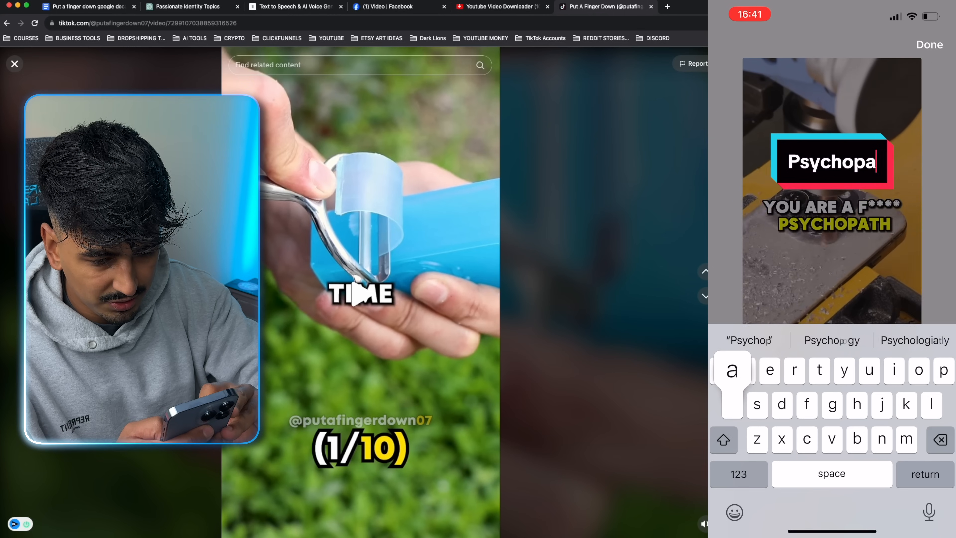
{"action": "type", "text": "th Edition"}
{"action": "left_click", "coordinate": [930, 44]}
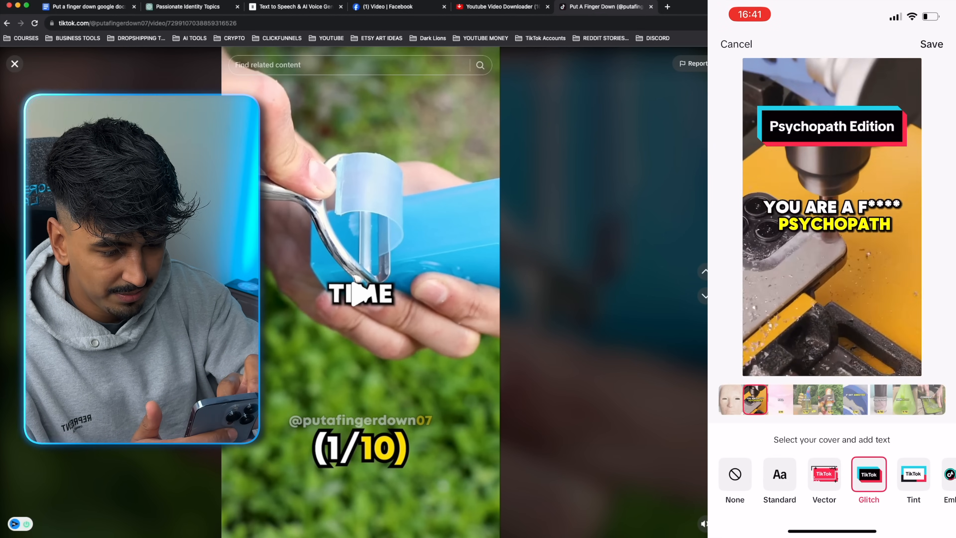
{"action": "left_click", "coordinate": [931, 44]}
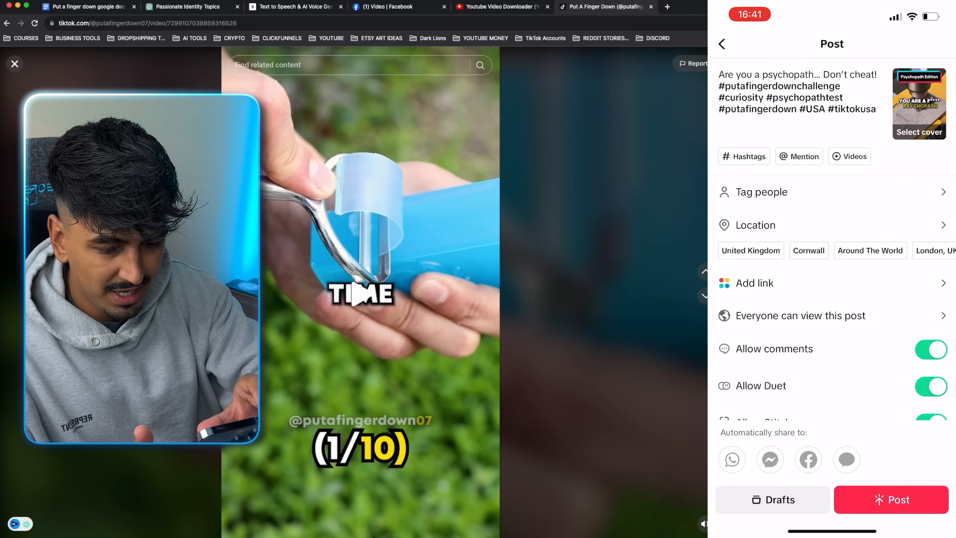
Step: Search the post's locations for "Usa" and close the open video in the browser to view the account's video list
{"action": "left_click", "coordinate": [755, 225]}
{"action": "type", "text": "Usa"}
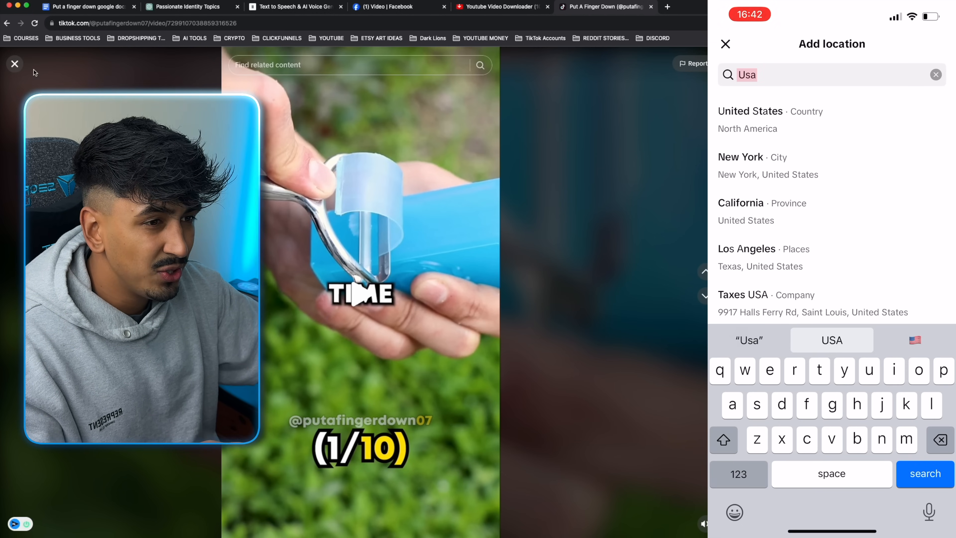
{"action": "left_click", "coordinate": [15, 64]}
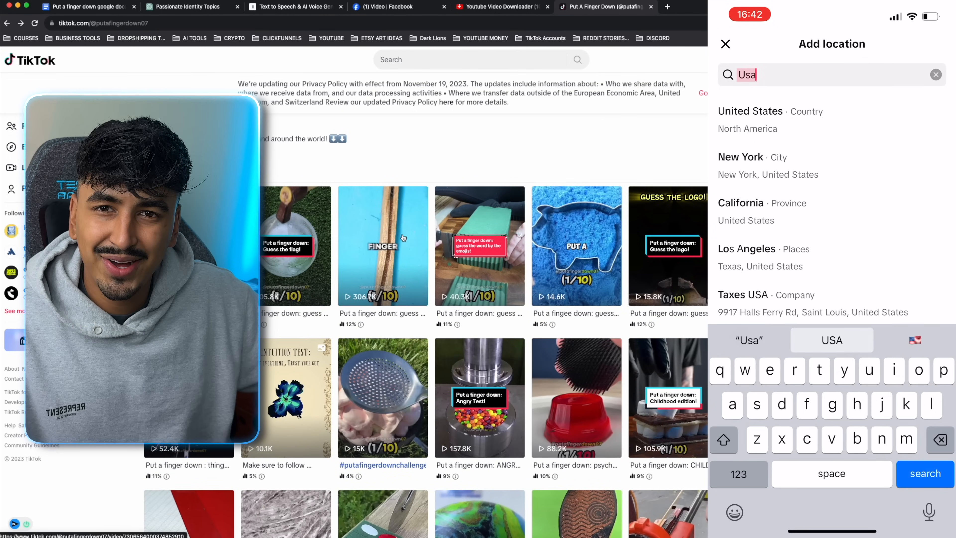